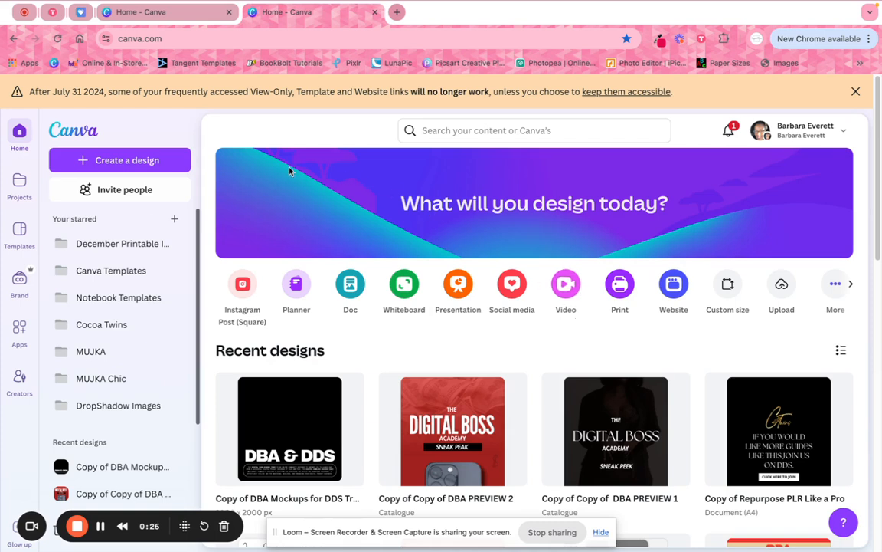
# Create a blank design with a custom size of 8.5 × 11 in and dismiss the notice about template links.
pyautogui.click(105, 159)
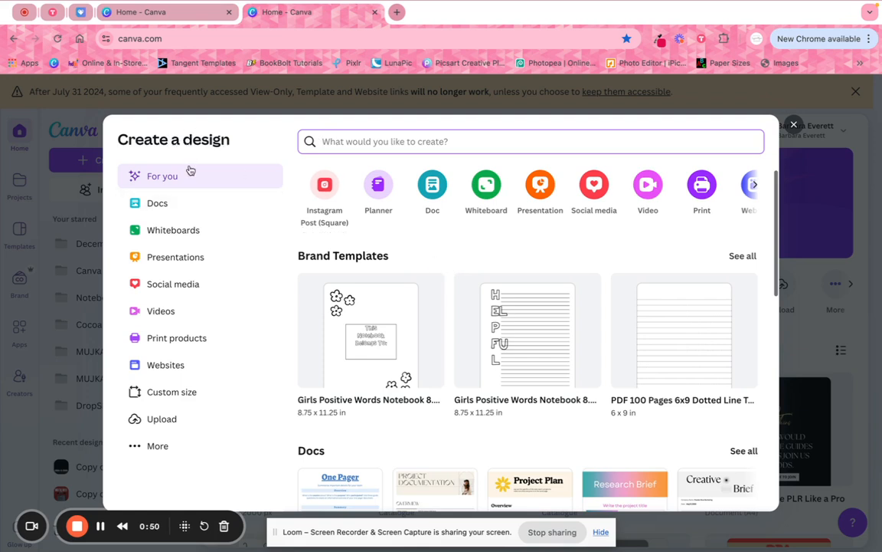
pyautogui.click(164, 391)
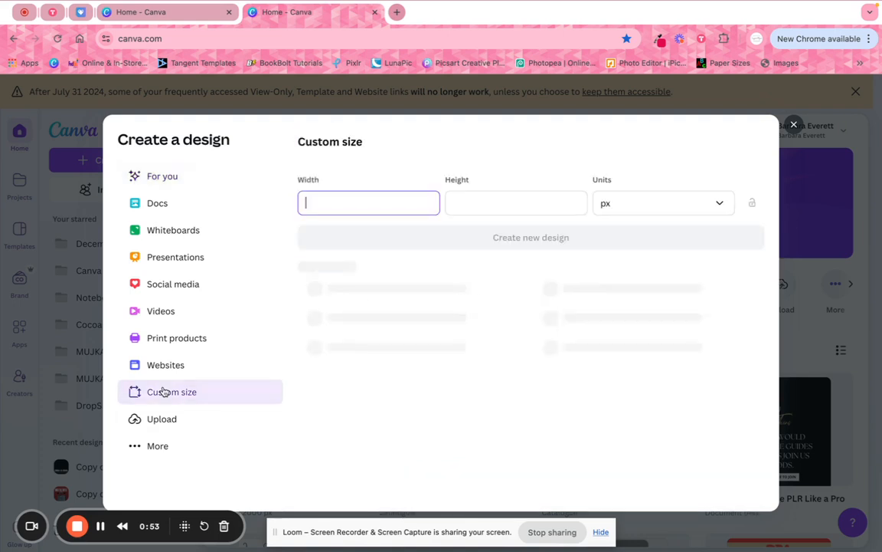
pyautogui.click(720, 203)
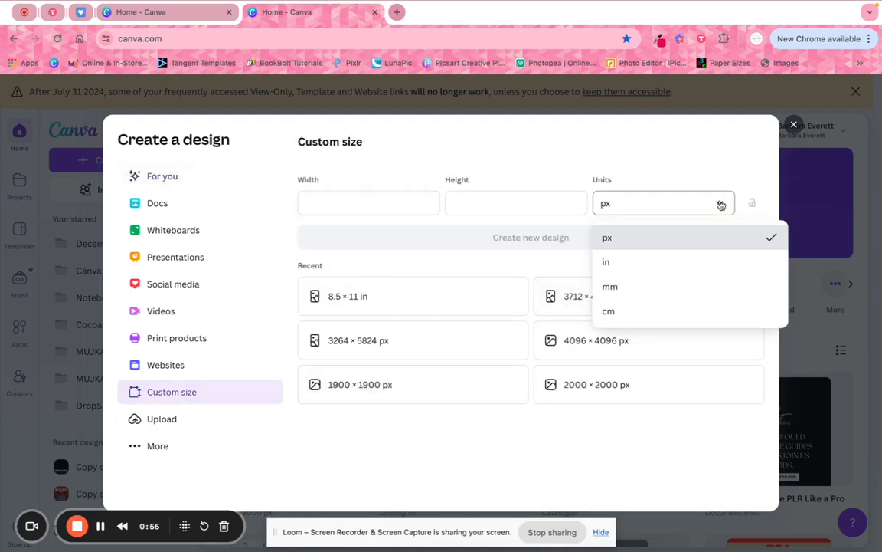
pyautogui.click(615, 262)
pyautogui.click(349, 194)
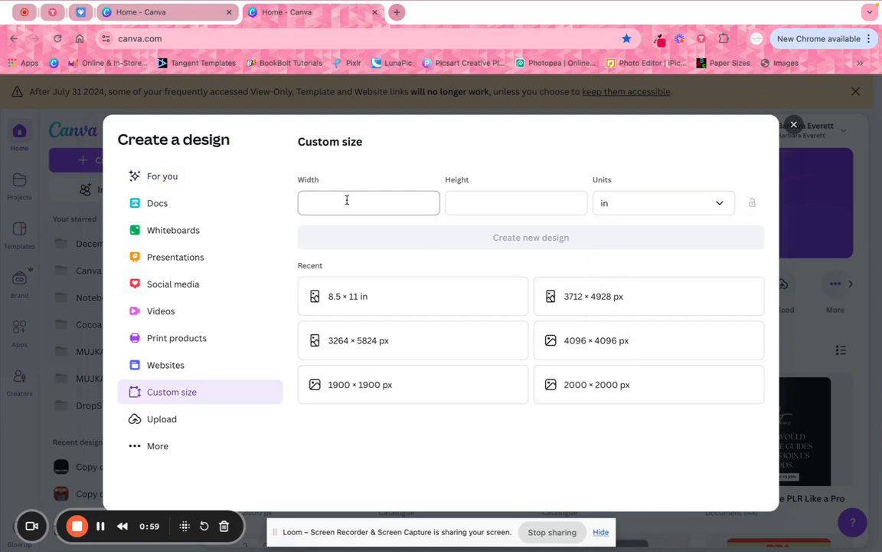
pyautogui.click(347, 200)
pyautogui.write('8.5')
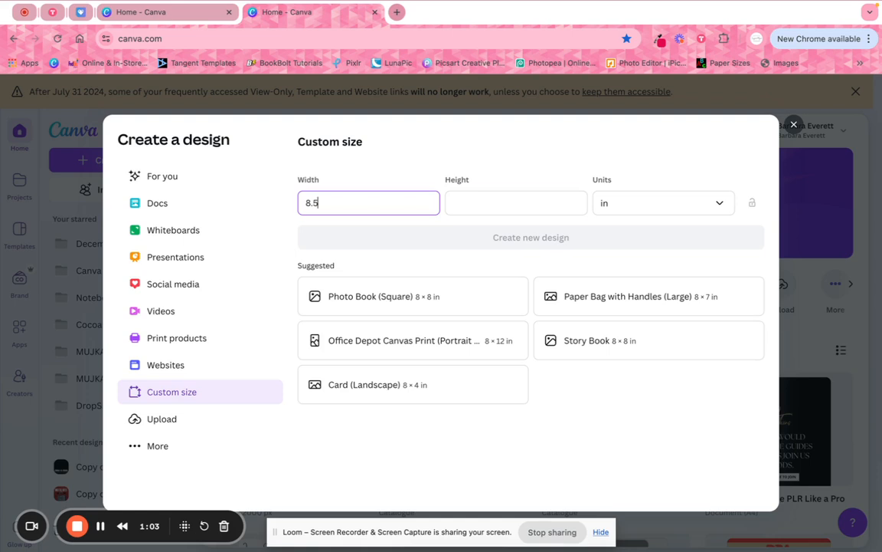
pyautogui.press('Tab')
pyautogui.write('11')
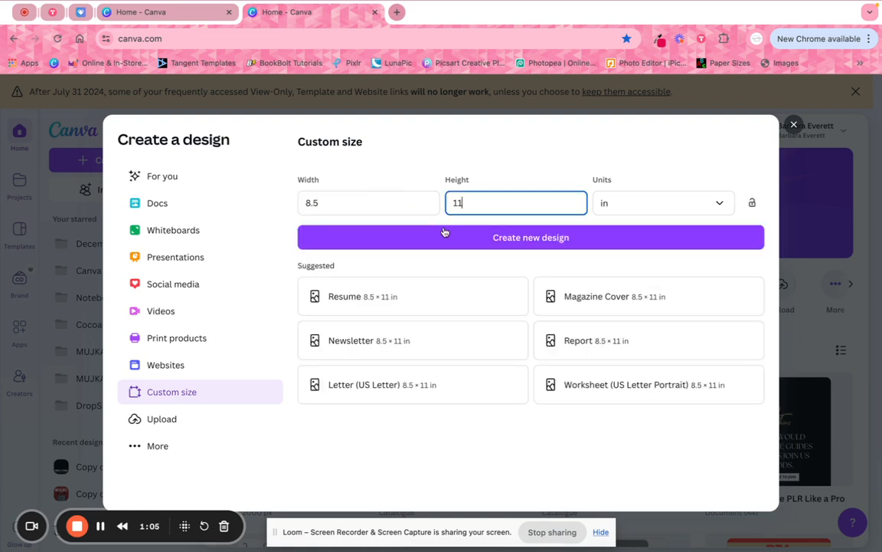
pyautogui.click(446, 233)
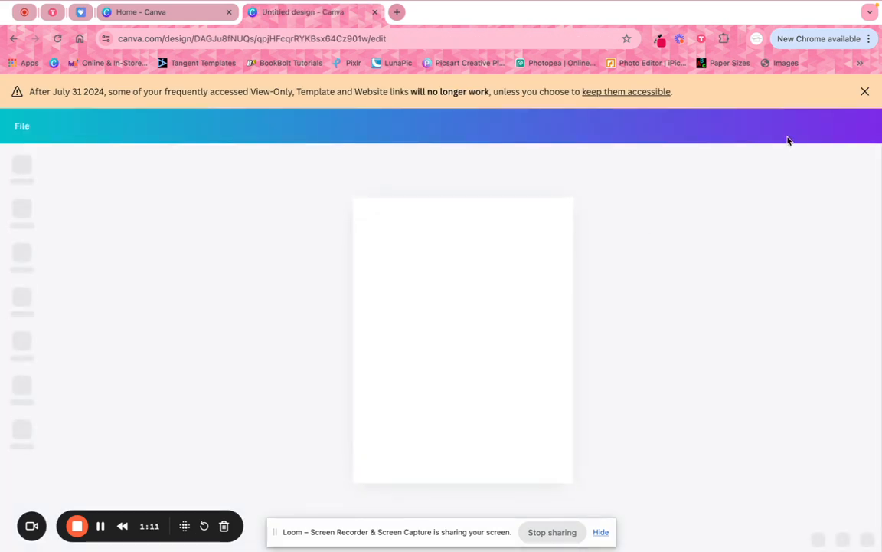
pyautogui.click(864, 90)
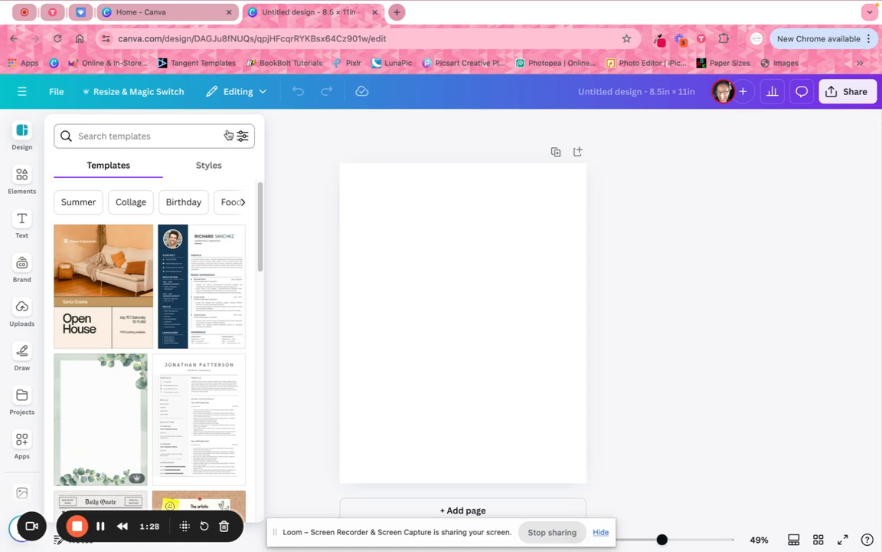
# Show the rulers and guides for the design.
pyautogui.click(55, 95)
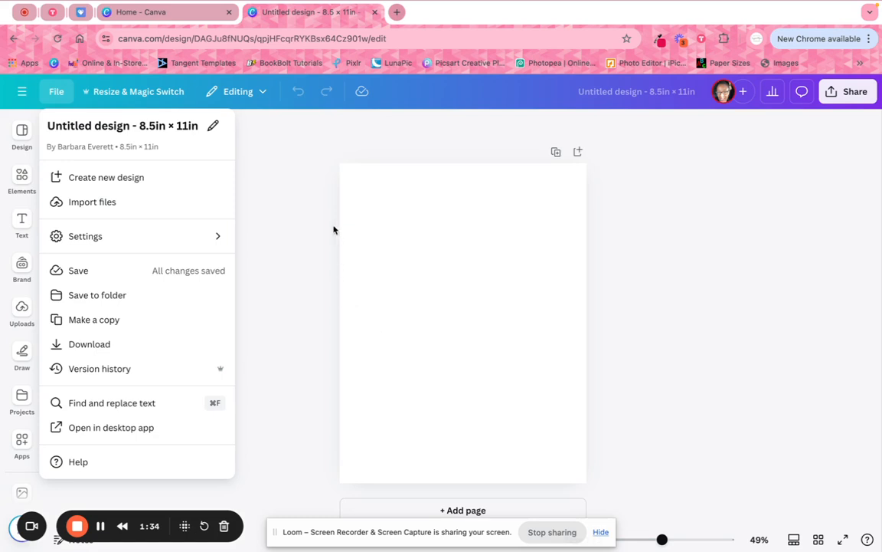
pyautogui.click(70, 239)
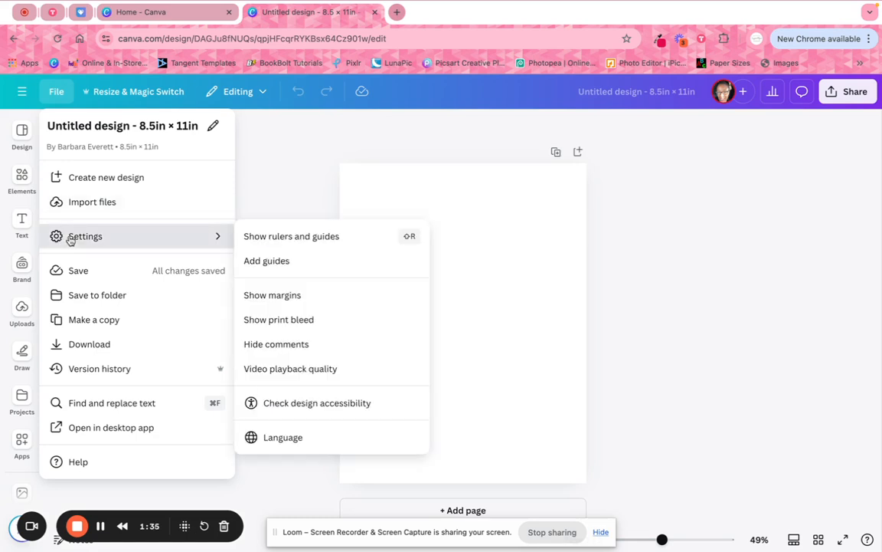
pyautogui.click(276, 236)
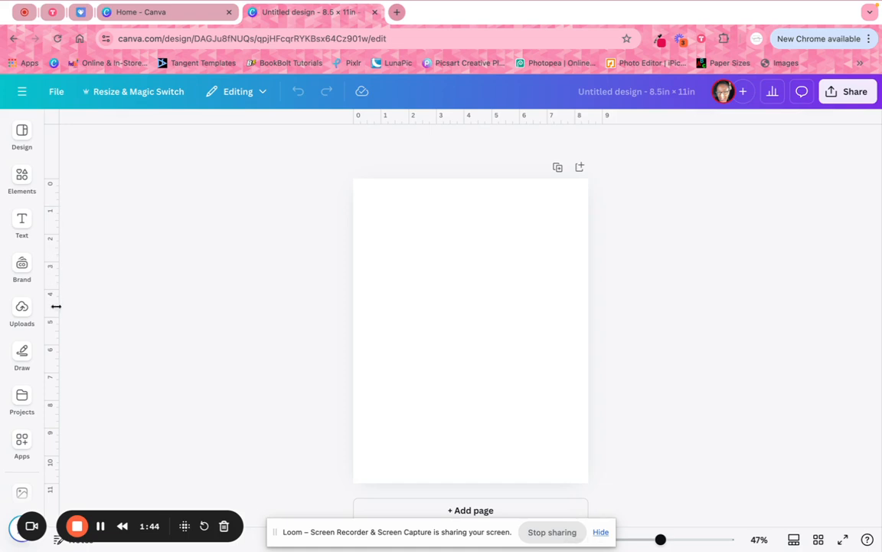
# Set up custom guides for the page with 1 column and 1 row.
pyautogui.click(55, 93)
pyautogui.moveTo(103, 249)
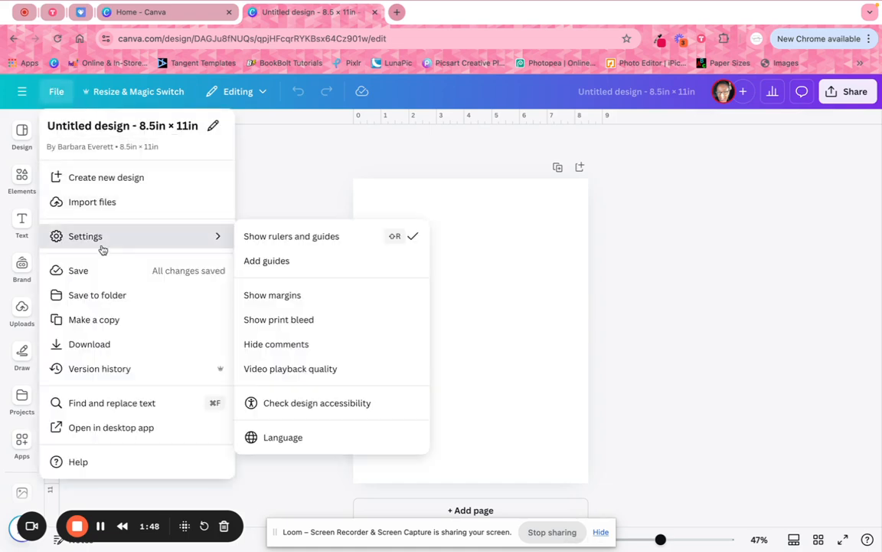
pyautogui.click(278, 262)
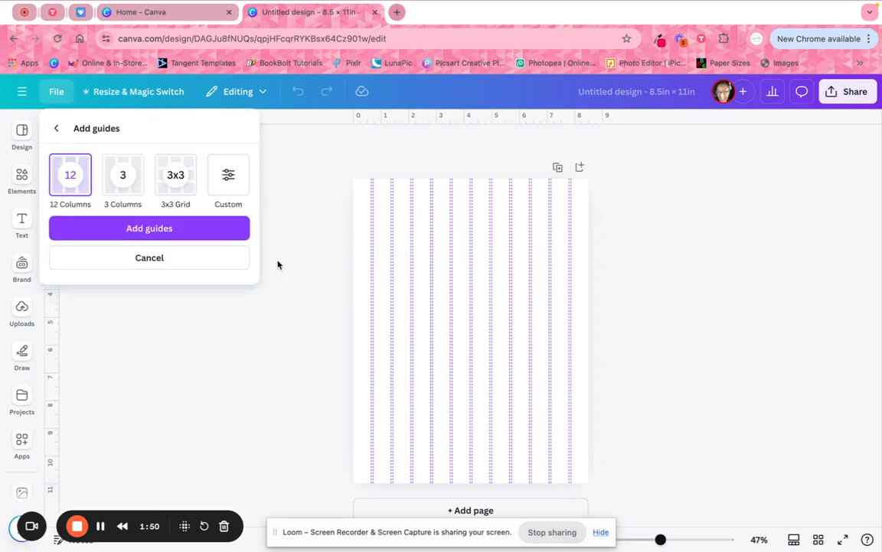
pyautogui.click(233, 179)
pyautogui.click(61, 244)
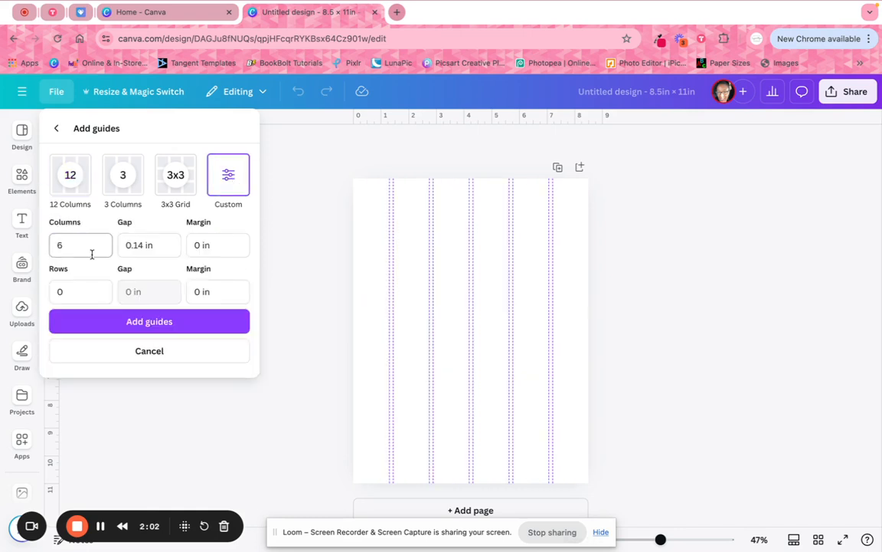
pyautogui.doubleClick(79, 242)
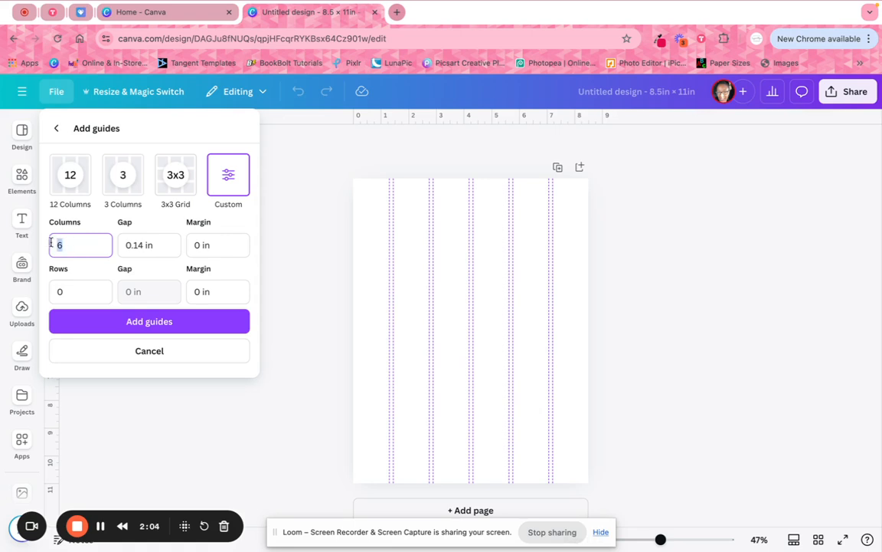
pyautogui.write('1')
pyautogui.click(70, 292)
pyautogui.doubleClick(71, 291)
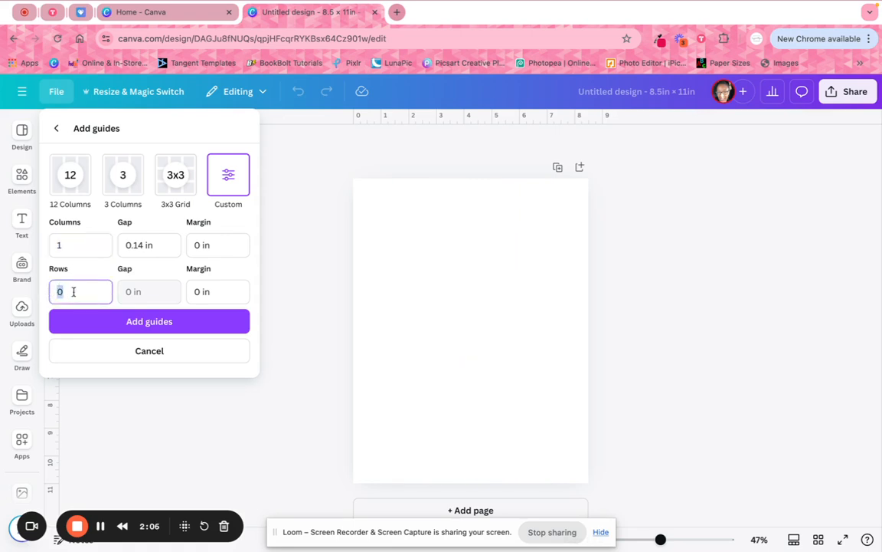
pyautogui.write('1')
# Set the column gap to 0 in and both the column and row margins to 0.5 in, and add the guides.
pyautogui.click(146, 245)
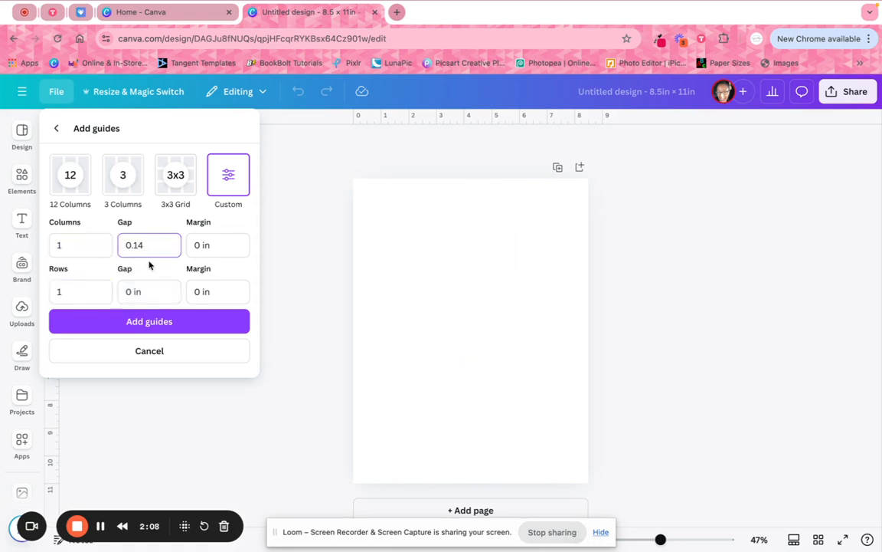
pyautogui.press('BackSpace')
pyautogui.press('BackSpace')
pyautogui.write('0')
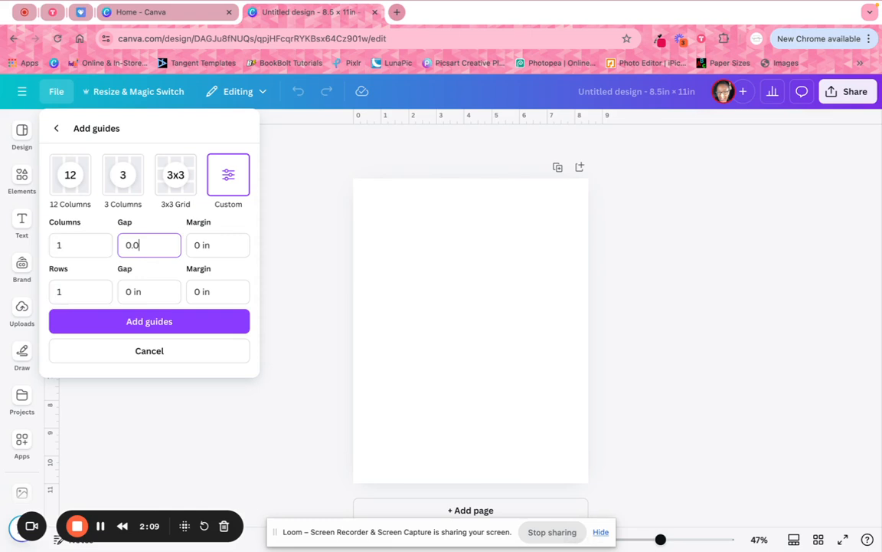
pyautogui.click(202, 244)
pyautogui.write('.5')
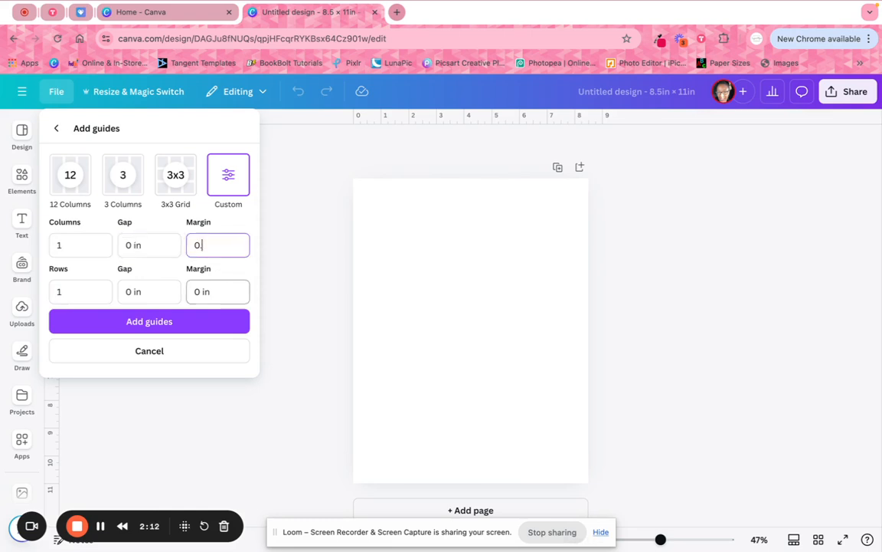
pyautogui.click(200, 291)
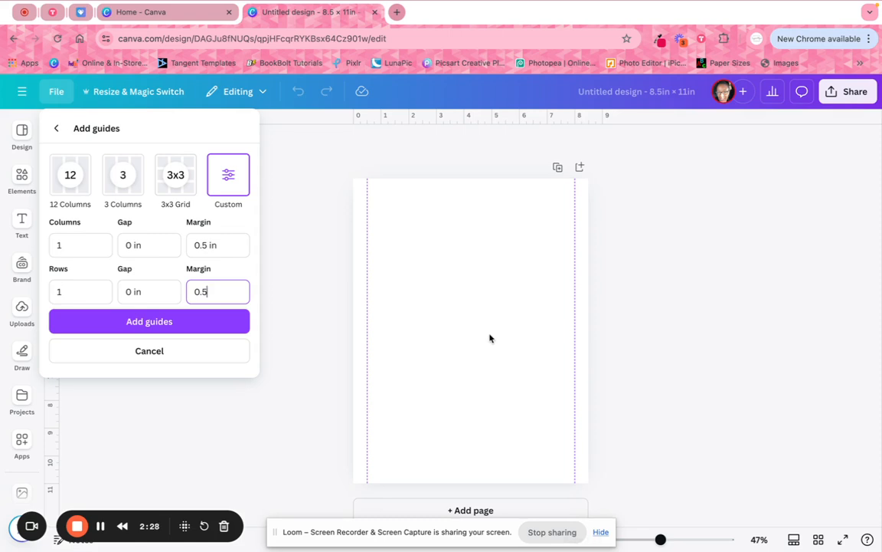
pyautogui.click(128, 325)
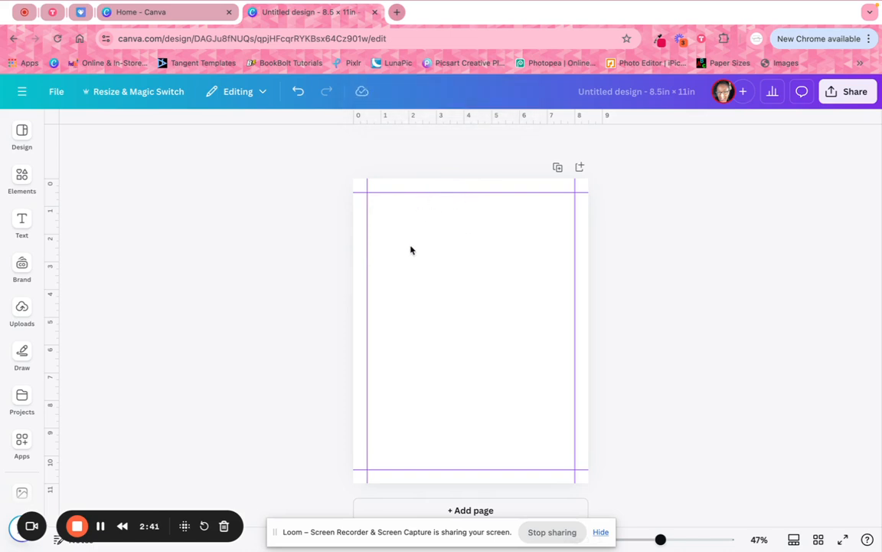
# Check in the design settings whether the guides are locked.
pyautogui.click(48, 91)
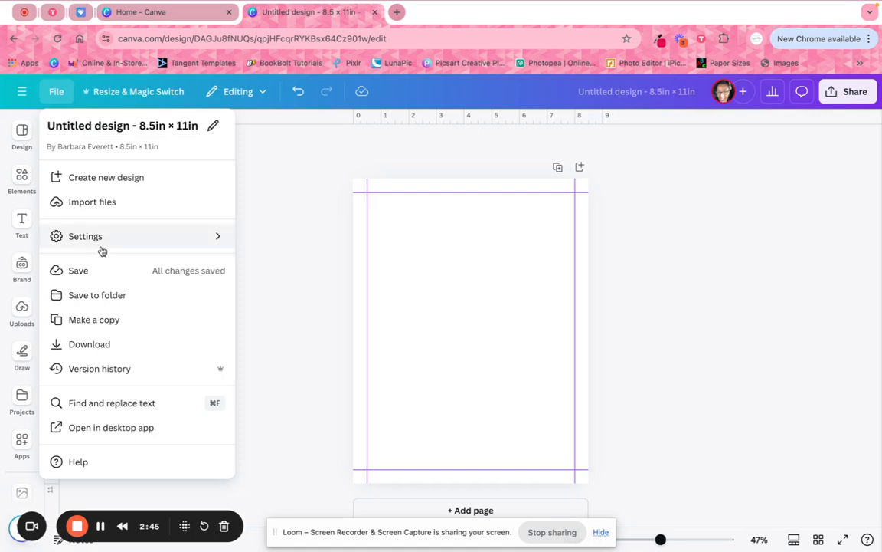
pyautogui.moveTo(102, 251)
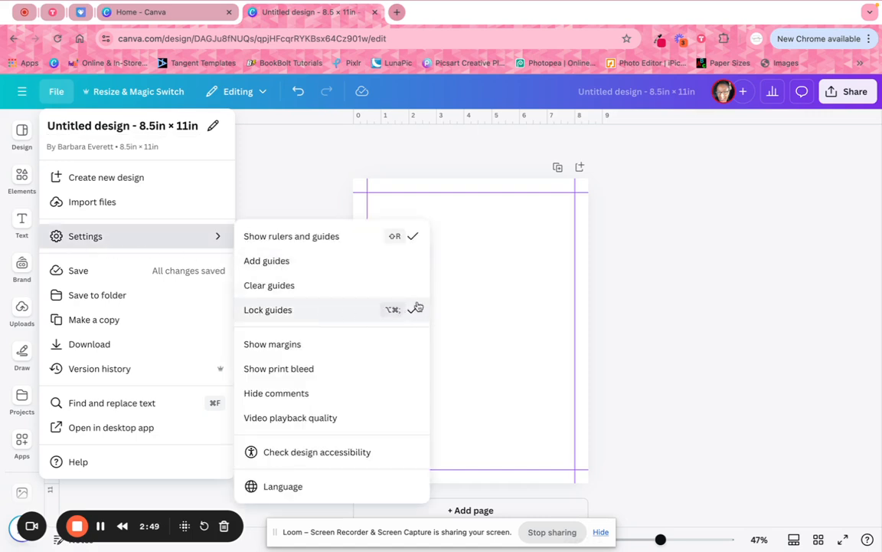
pyautogui.click(469, 279)
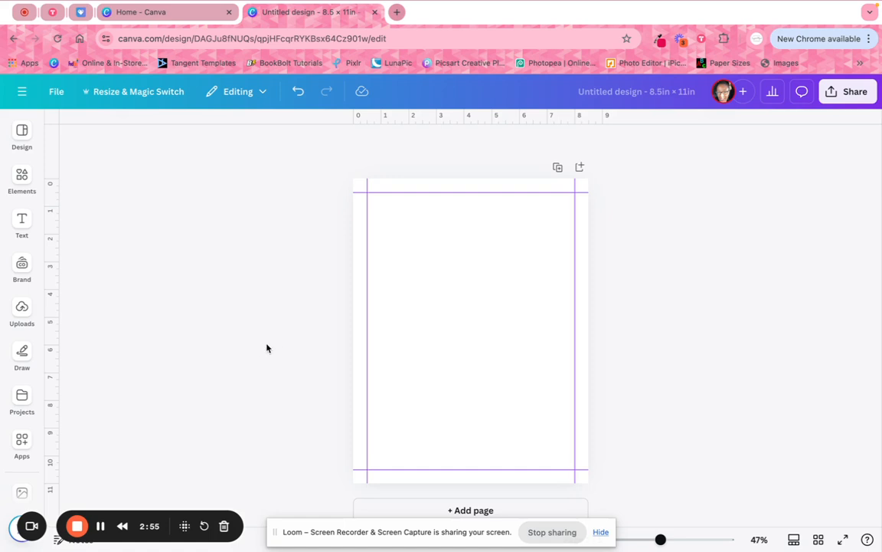
# Add a plain solid line from the line shapes and place it near the page's upper-left corner, inside the margin guides.
pyautogui.click(23, 177)
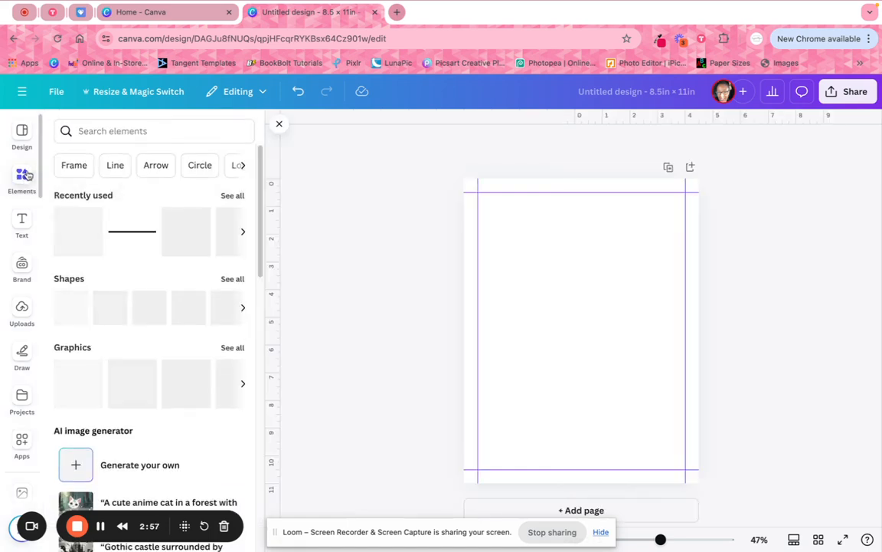
pyautogui.click(119, 168)
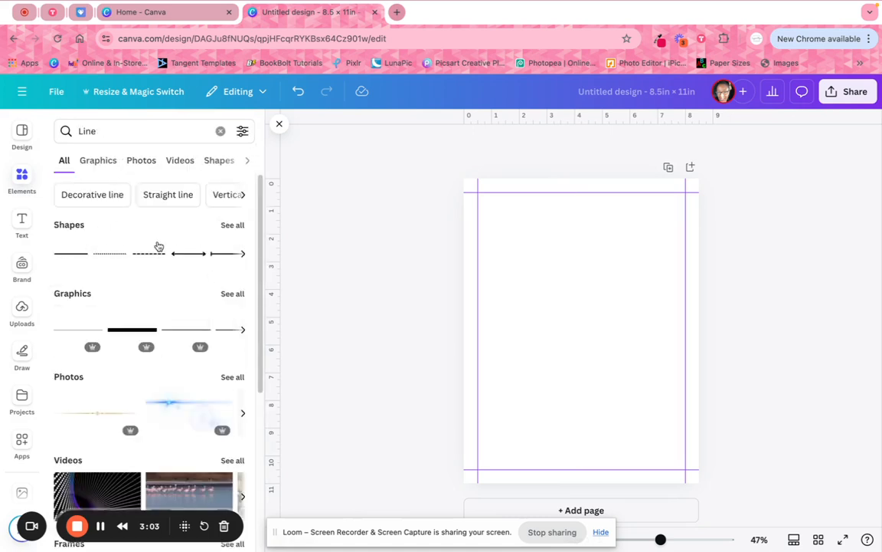
pyautogui.click(76, 257)
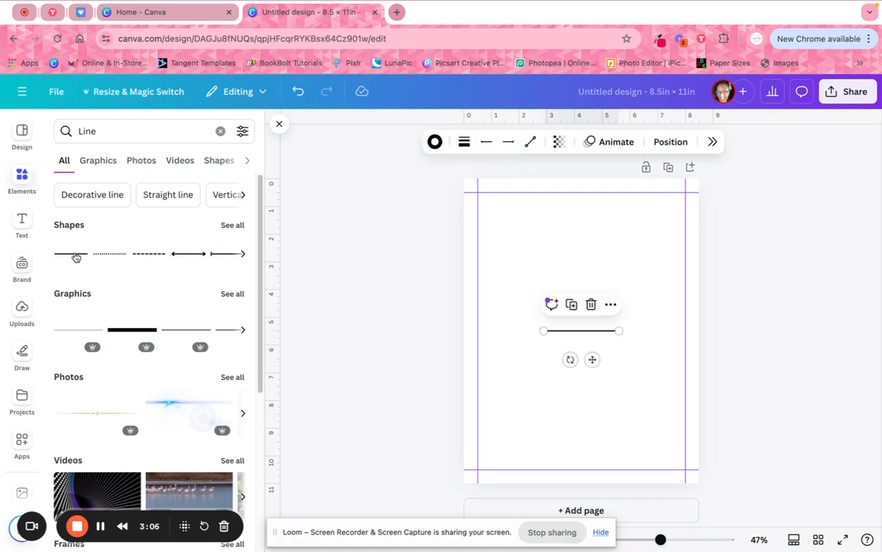
pyautogui.click(279, 123)
pyautogui.moveTo(482, 359); pyautogui.dragTo(426, 259)
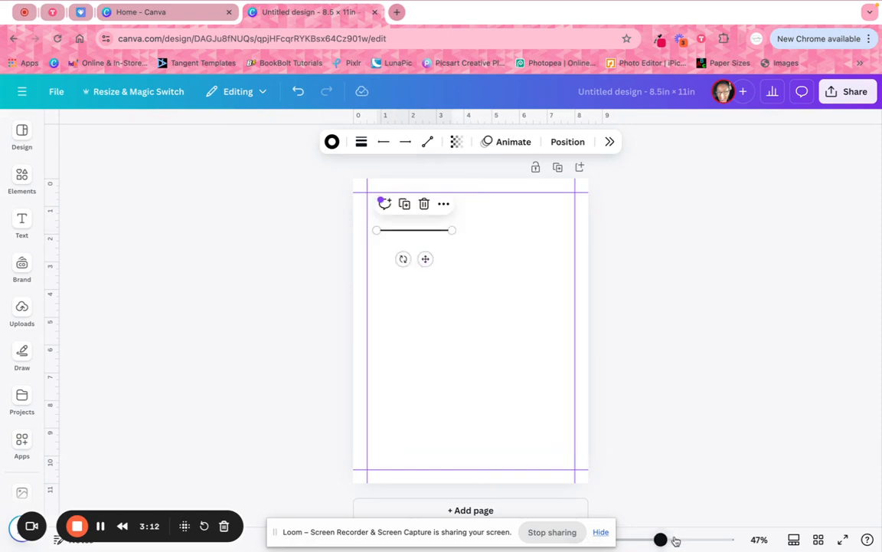
# Look through the line's type and end-point styles, and set its line weight to 2.
pyautogui.moveTo(664, 539); pyautogui.dragTo(678, 539)
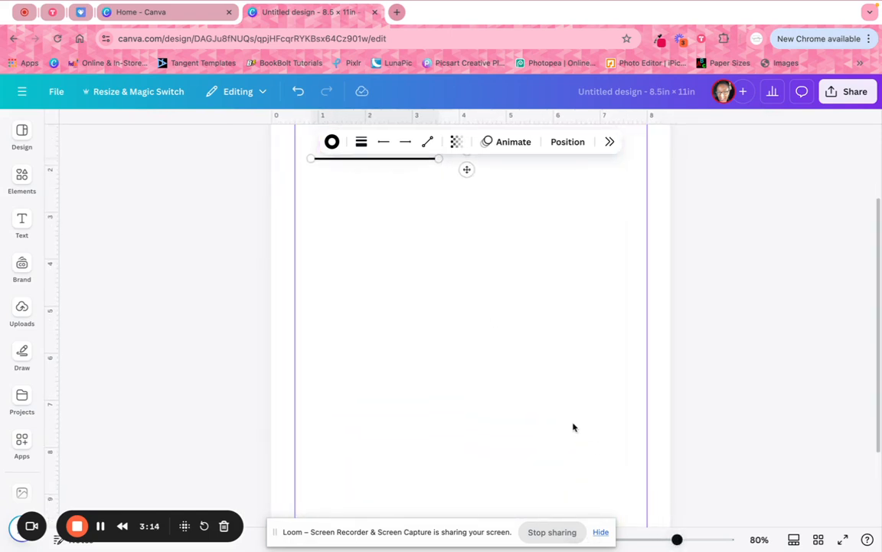
pyautogui.scroll(3, 571, 427)
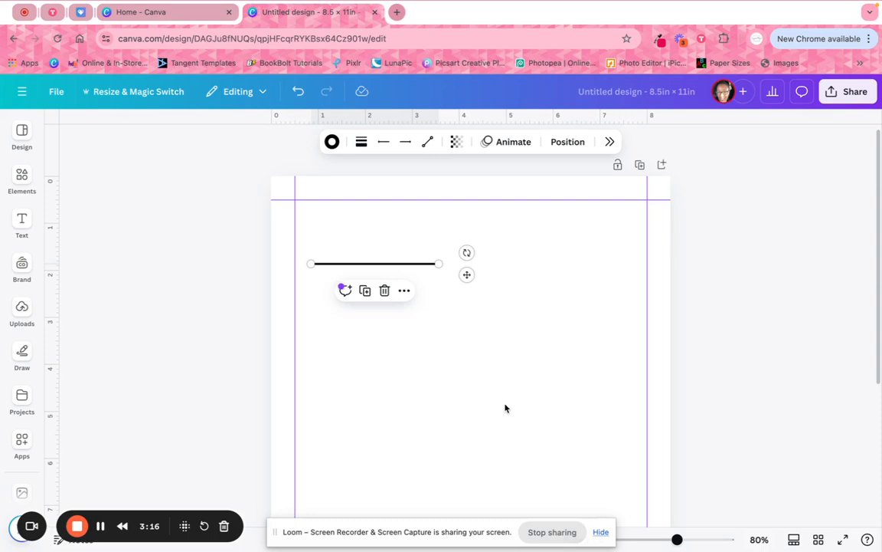
pyautogui.click(426, 144)
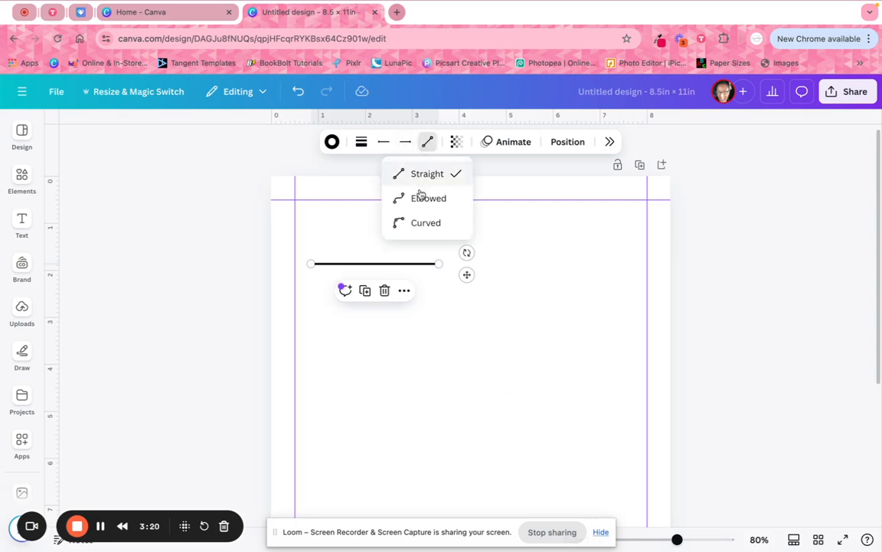
pyautogui.click(404, 145)
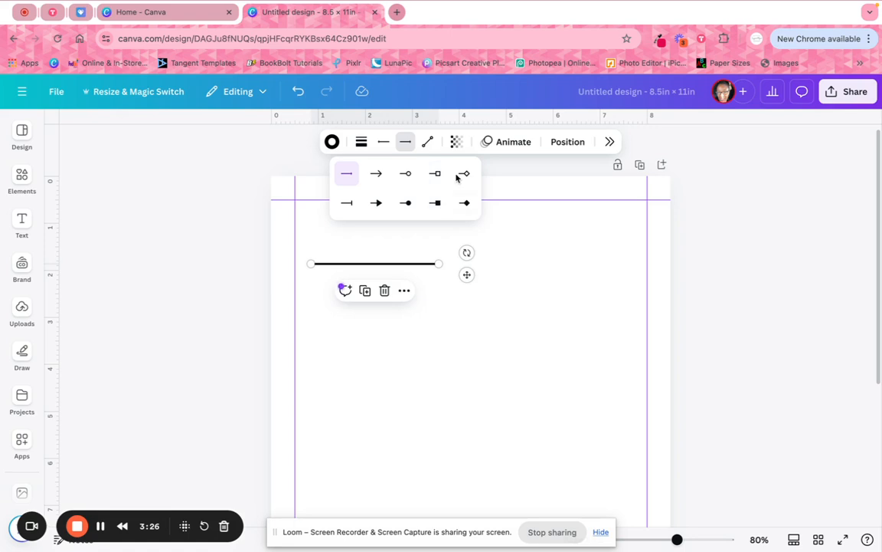
pyautogui.click(362, 144)
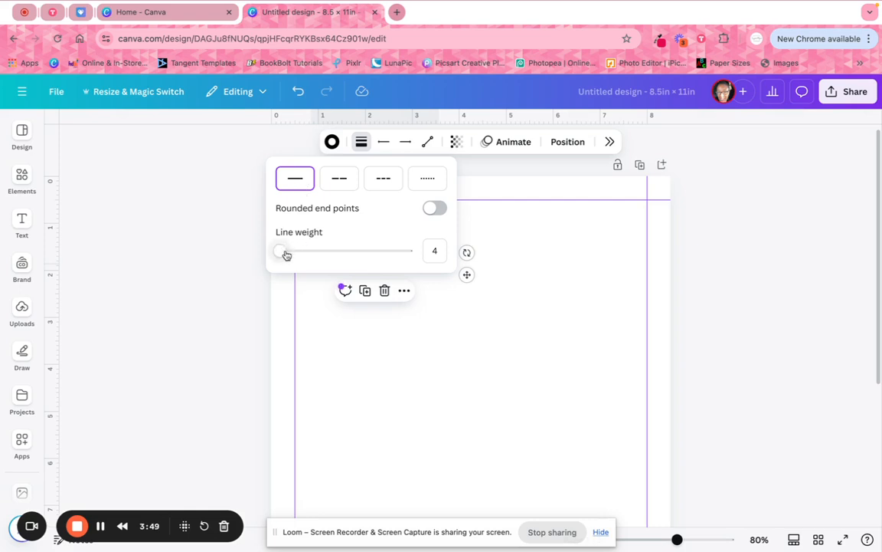
pyautogui.moveTo(286, 254)
pyautogui.mouseDown()
pyautogui.moveTo(268, 249)
pyautogui.moveTo(278, 246)
pyautogui.mouseUp()
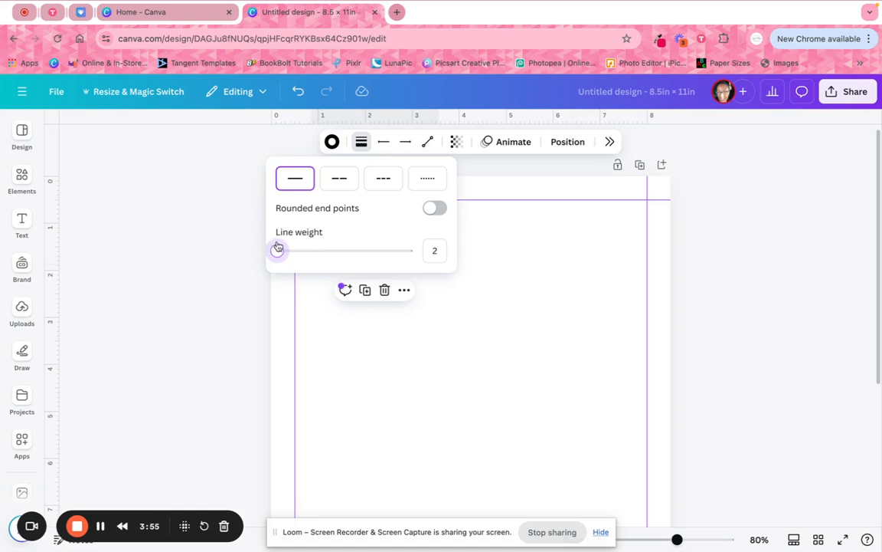
pyautogui.click(358, 354)
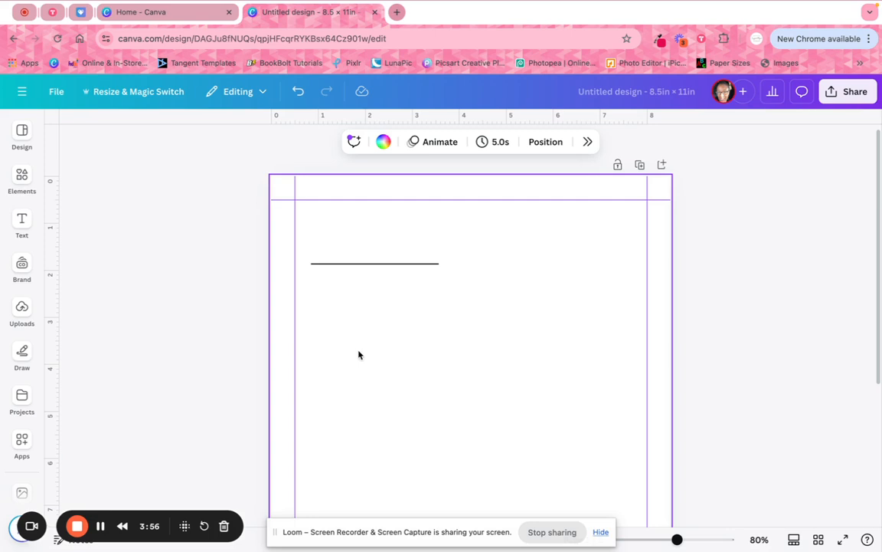
# Position the line about 1 in below the page's top edge and stretch it to 7.5 in, spanning the side margin guides.
pyautogui.click(402, 265)
pyautogui.moveTo(402, 266)
pyautogui.mouseDown()
pyautogui.moveTo(378, 227)
pyautogui.moveTo(645, 241)
pyautogui.moveTo(647, 227)
pyautogui.mouseUp()
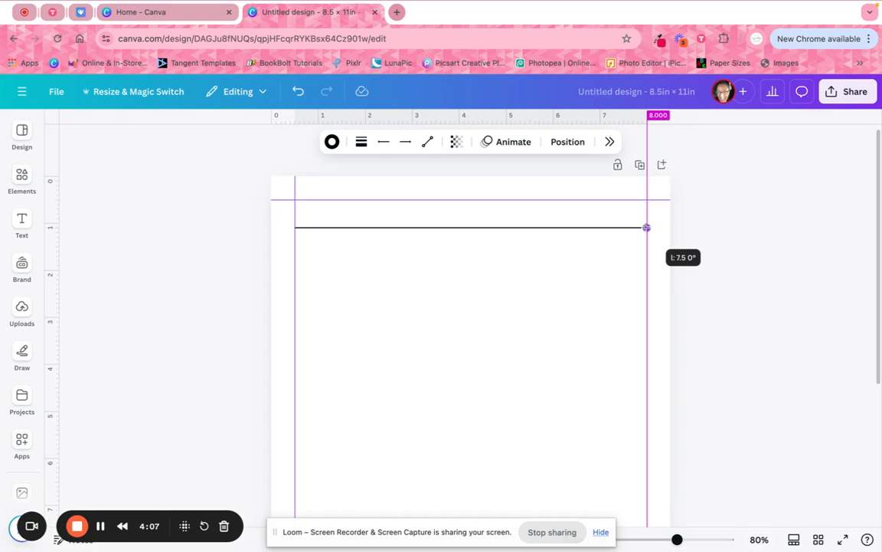
pyautogui.moveTo(646, 227); pyautogui.dragTo(647, 227)
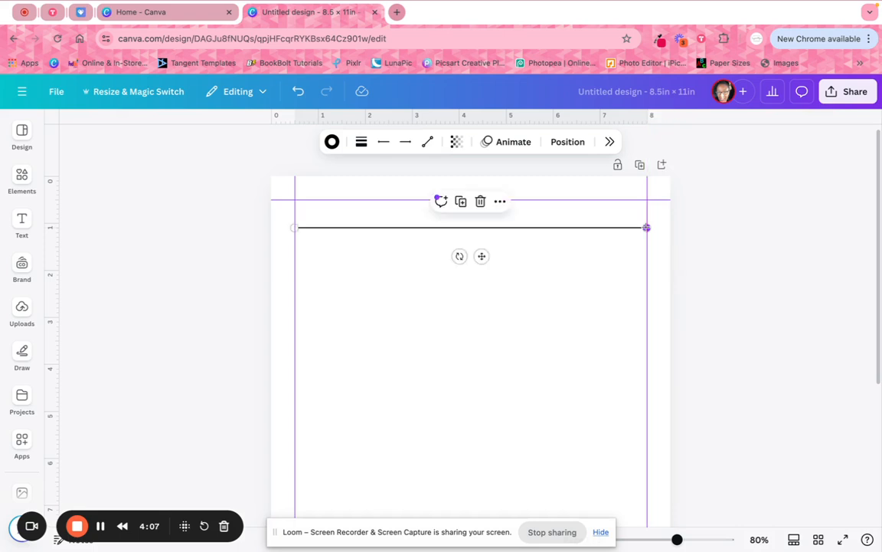
# Duplicate the margin-to-margin line four times to make five lines.
pyautogui.click(461, 200)
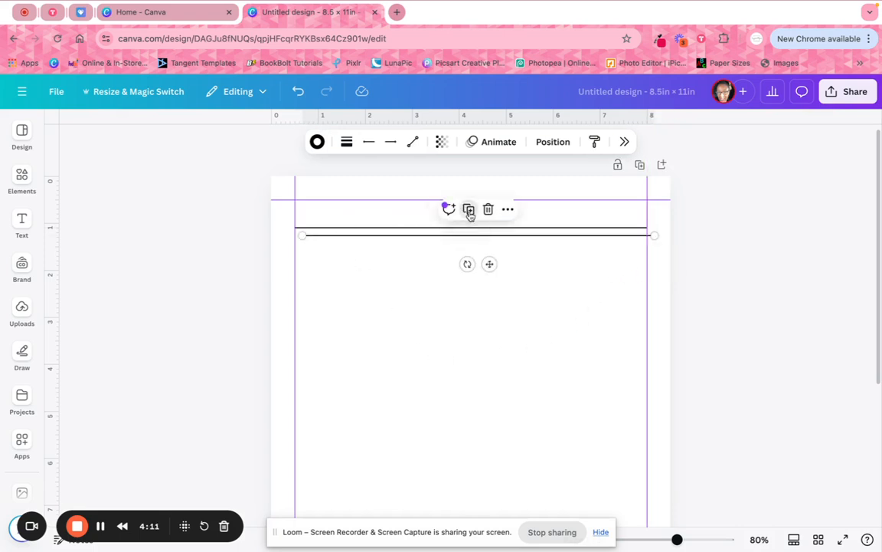
pyautogui.click(469, 211)
pyautogui.click(476, 218)
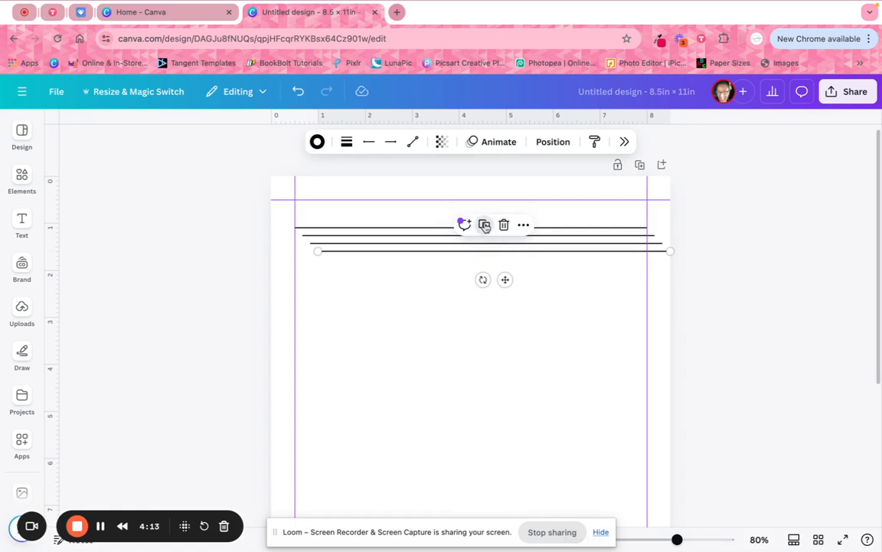
pyautogui.click(485, 225)
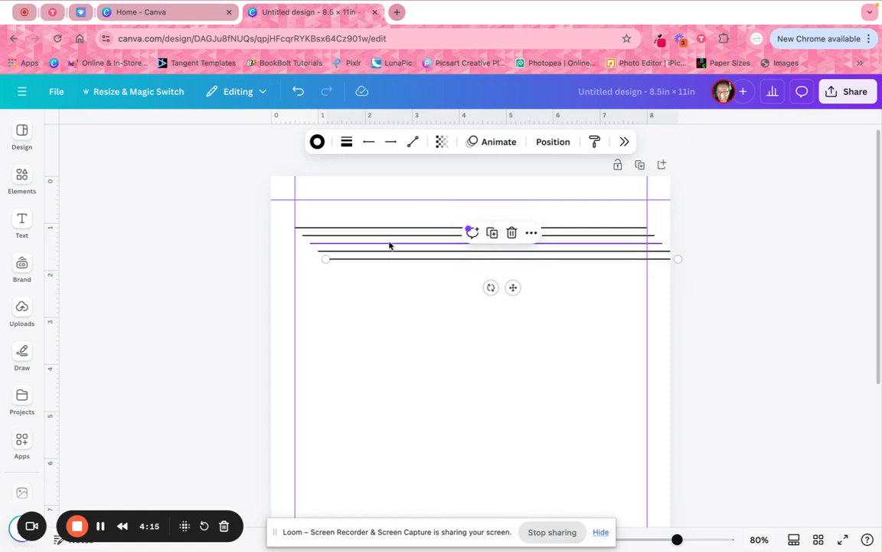
# Spread the four copied lines below the original and align each with the side margin guides.
pyautogui.moveTo(384, 274); pyautogui.dragTo(362, 304)
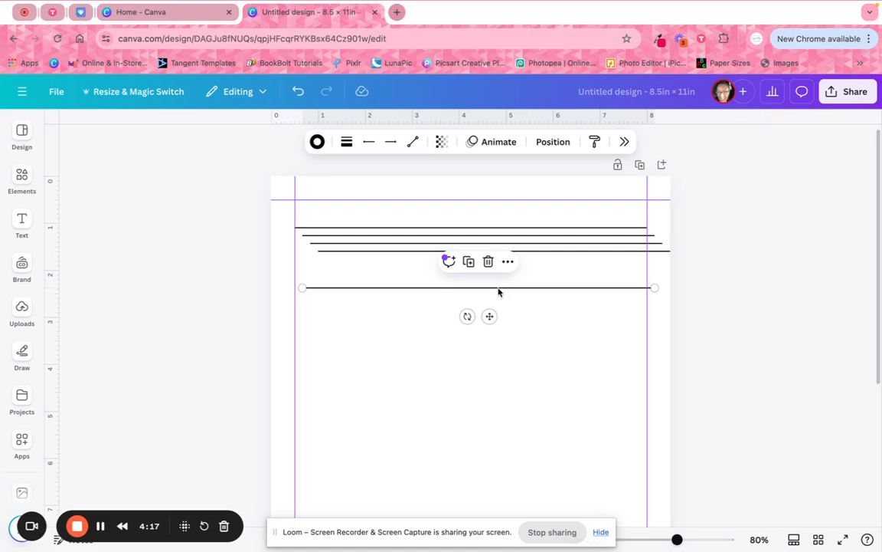
pyautogui.moveTo(476, 316); pyautogui.dragTo(477, 317)
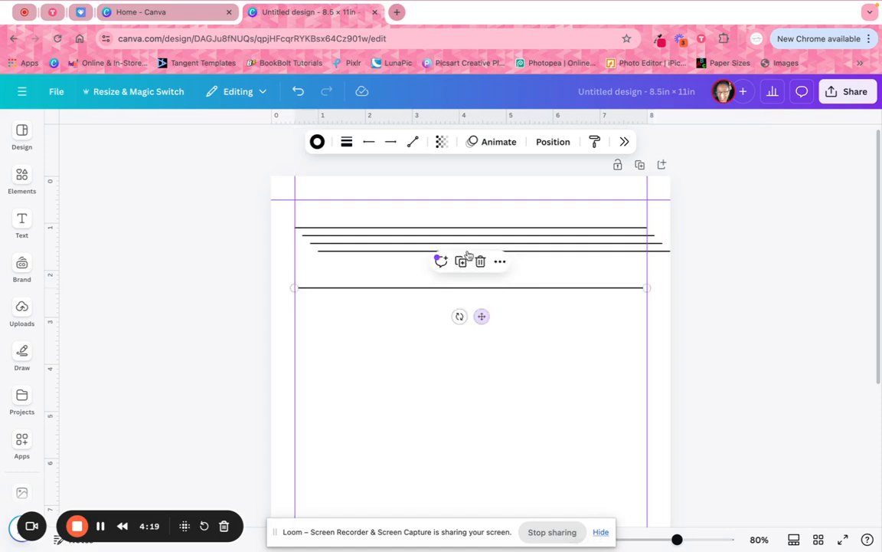
pyautogui.moveTo(373, 252); pyautogui.dragTo(350, 269)
pyautogui.moveTo(367, 243); pyautogui.dragTo(344, 253)
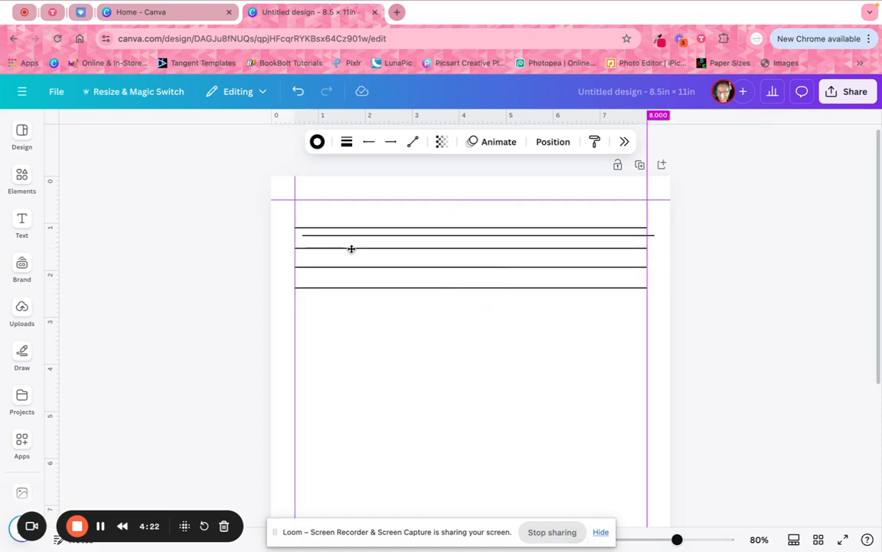
pyautogui.click(352, 237)
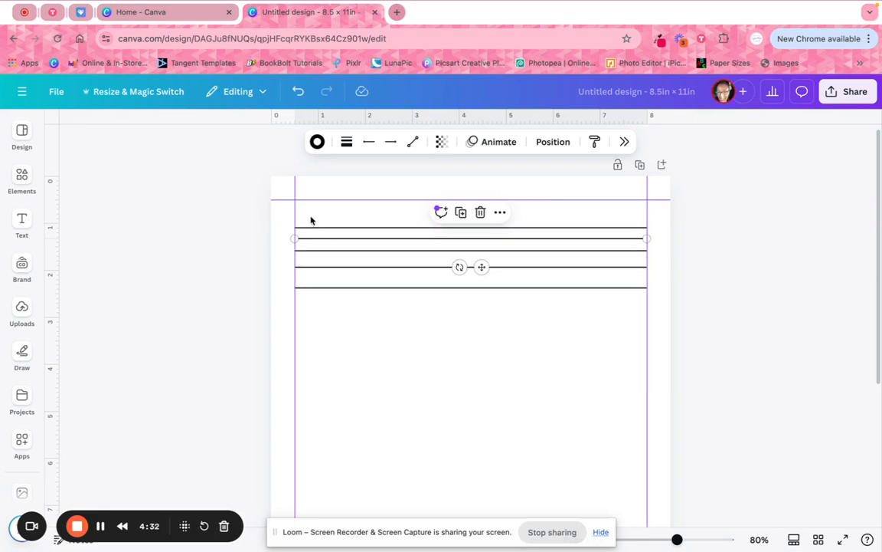
# Select all five lines and space them evenly with Tidy up.
pyautogui.moveTo(285, 218); pyautogui.dragTo(378, 340)
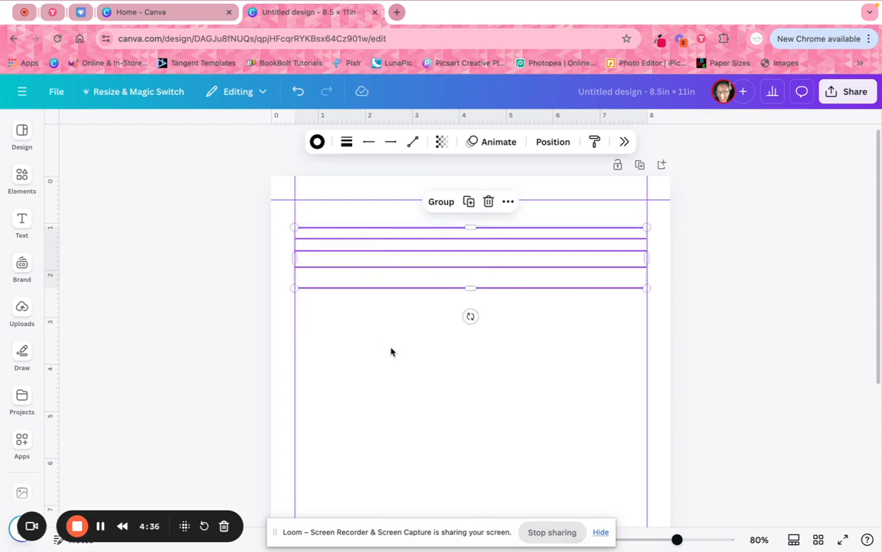
pyautogui.click(508, 203)
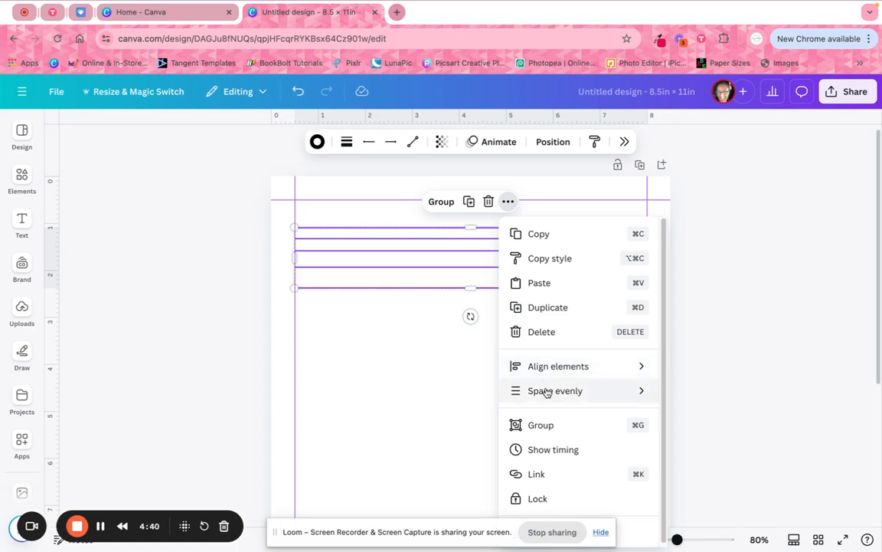
pyautogui.moveTo(546, 392)
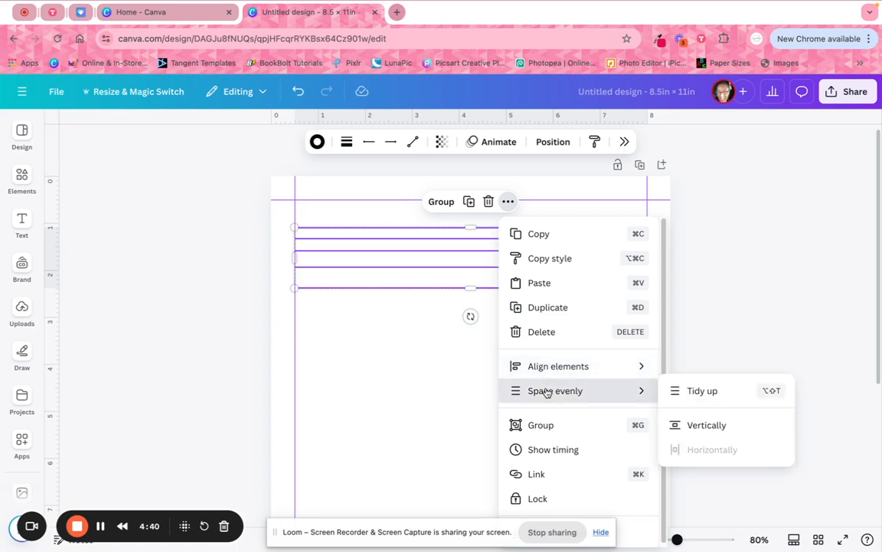
pyautogui.click(709, 396)
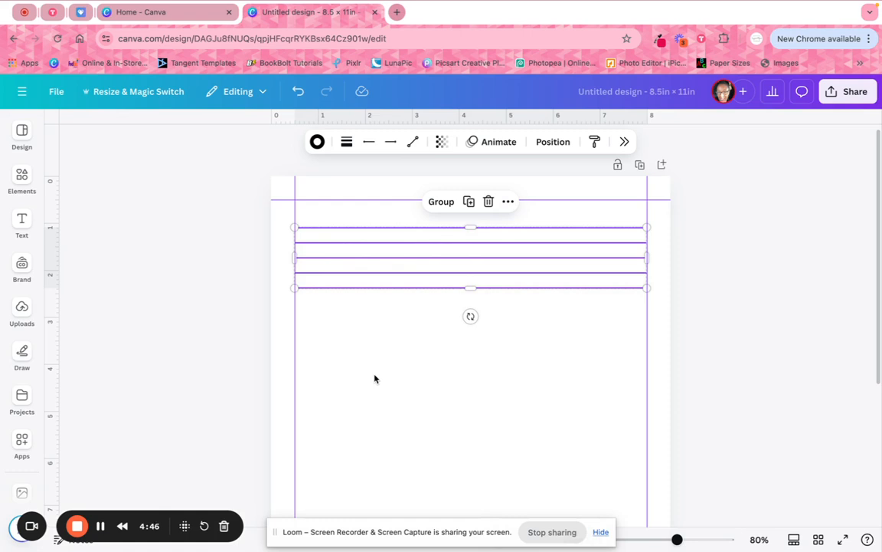
pyautogui.click(324, 280)
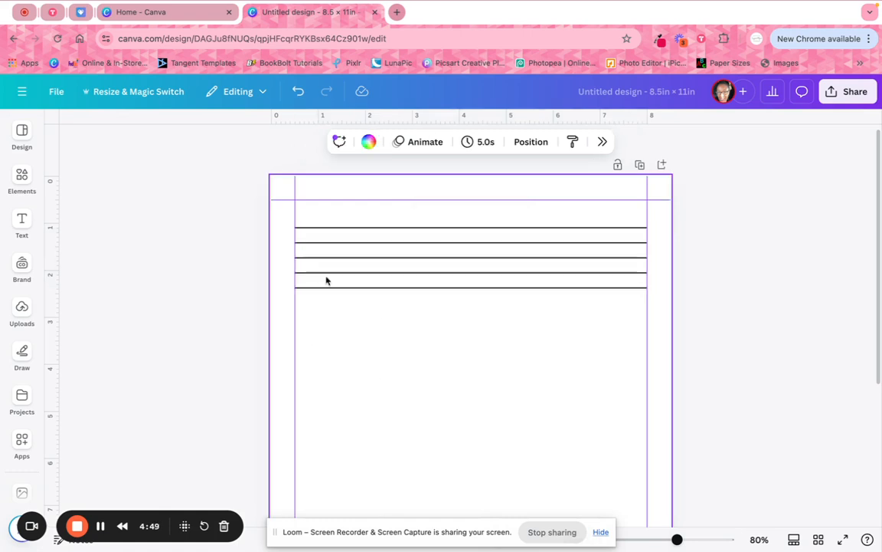
# Lower the bottom line by about 0.4 in and tidy up all five lines to widen their spacing evenly.
pyautogui.click(381, 291)
pyautogui.moveTo(380, 295); pyautogui.dragTo(382, 308)
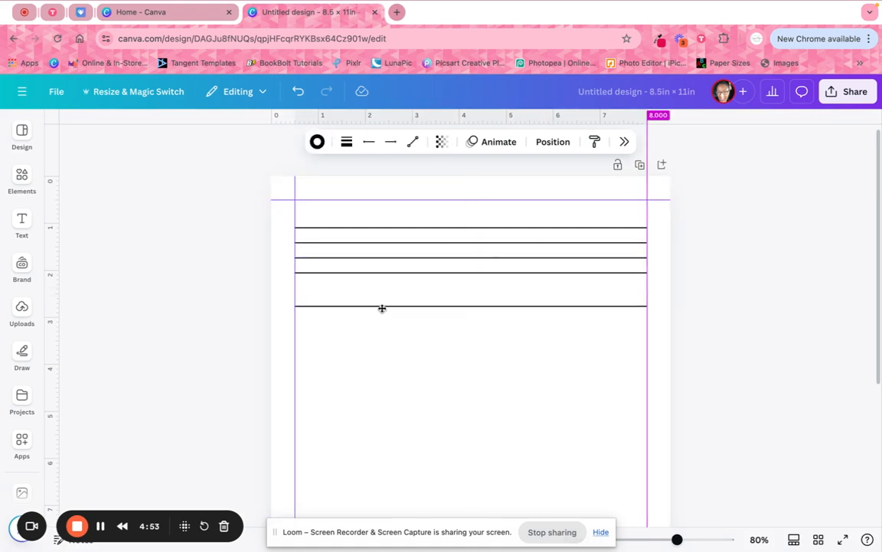
pyautogui.moveTo(268, 218); pyautogui.dragTo(341, 314)
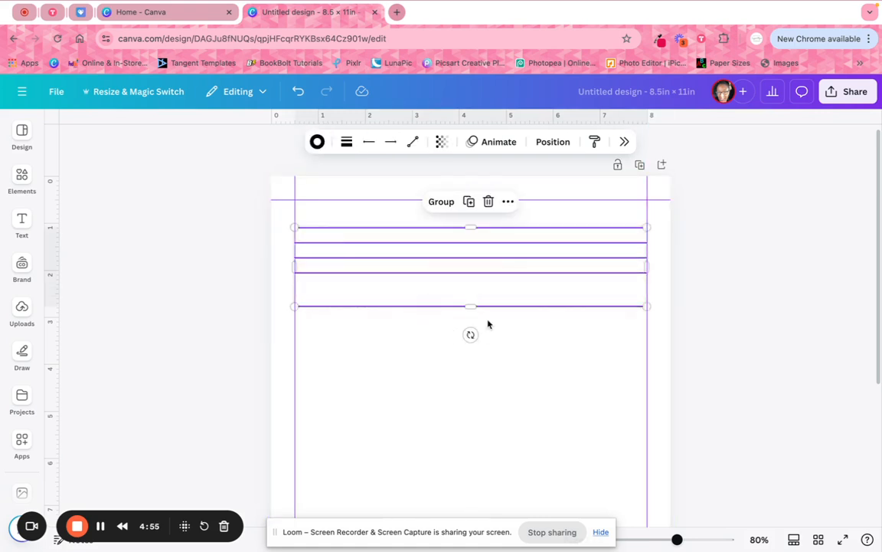
pyautogui.click(508, 201)
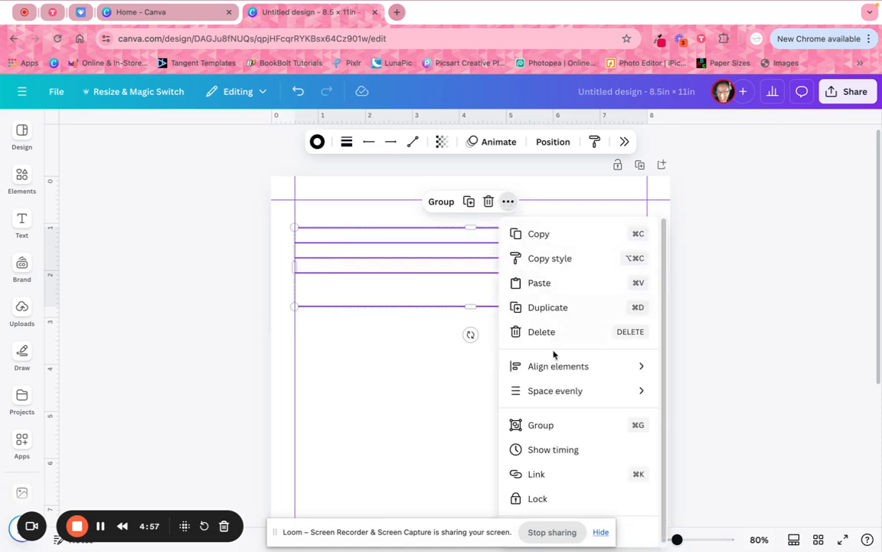
pyautogui.moveTo(562, 396)
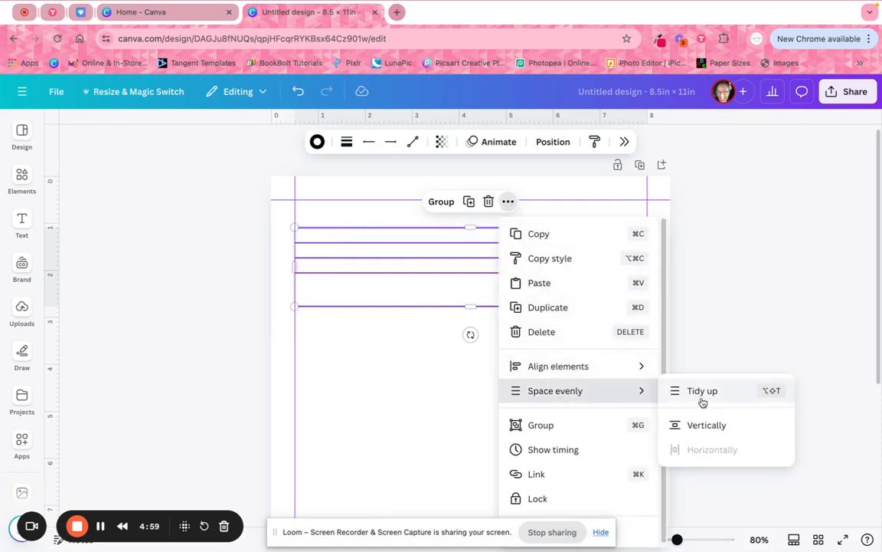
pyautogui.click(701, 400)
pyautogui.click(538, 394)
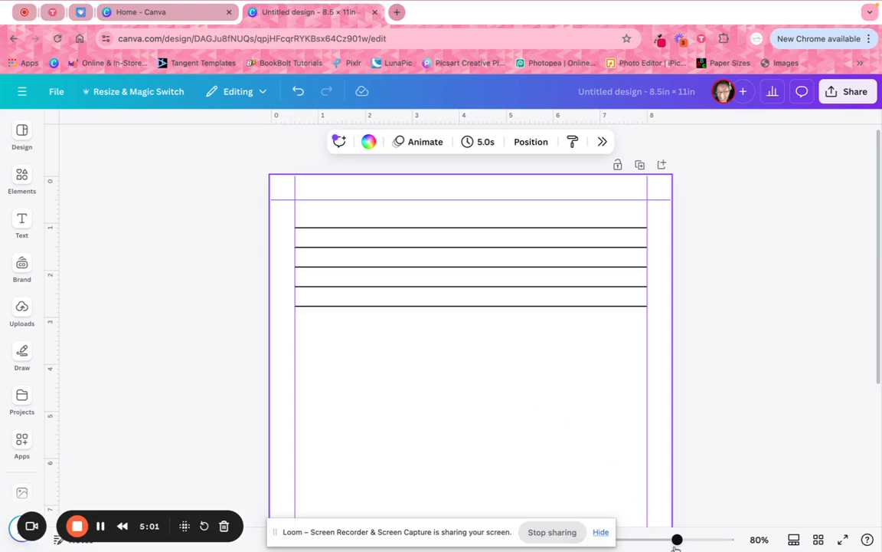
# Duplicate the five-line set and place the copy directly below it within the side margins, matching the existing line spacing.
pyautogui.moveTo(677, 539)
pyautogui.mouseDown()
pyautogui.moveTo(655, 539)
pyautogui.moveTo(669, 539)
pyautogui.mouseUp()
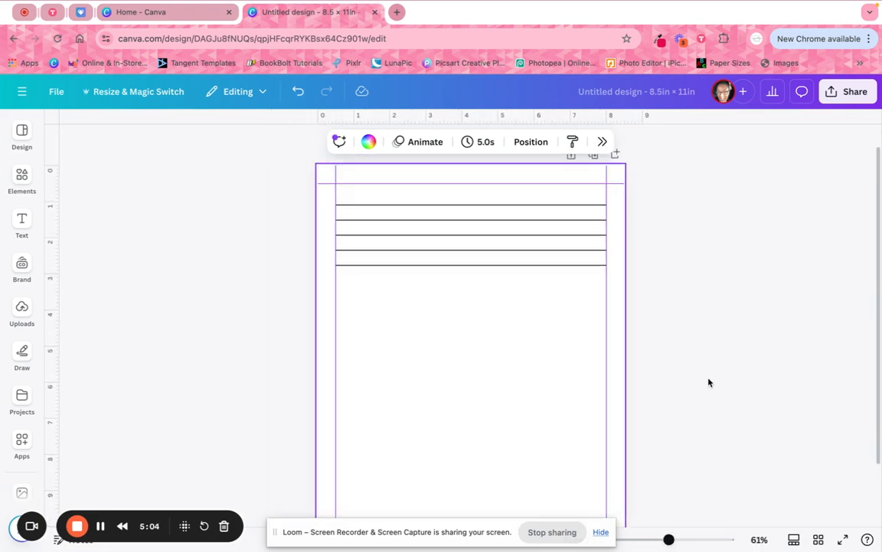
pyautogui.moveTo(319, 199); pyautogui.dragTo(378, 273)
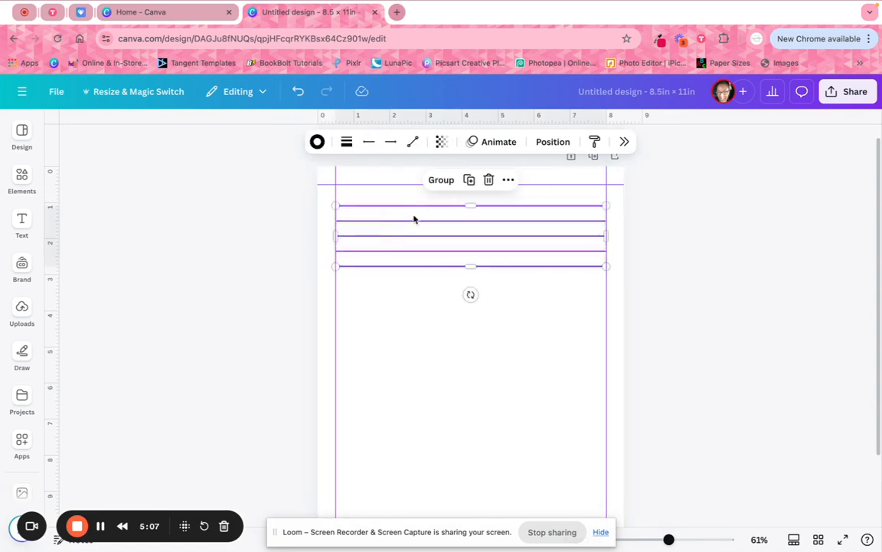
pyautogui.click(471, 181)
pyautogui.moveTo(459, 228); pyautogui.dragTo(453, 290)
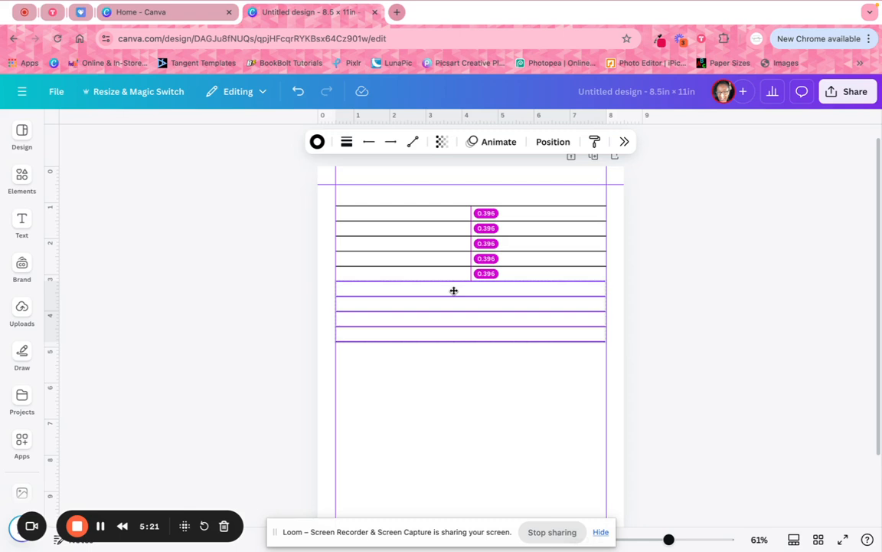
pyautogui.moveTo(453, 290); pyautogui.dragTo(454, 293)
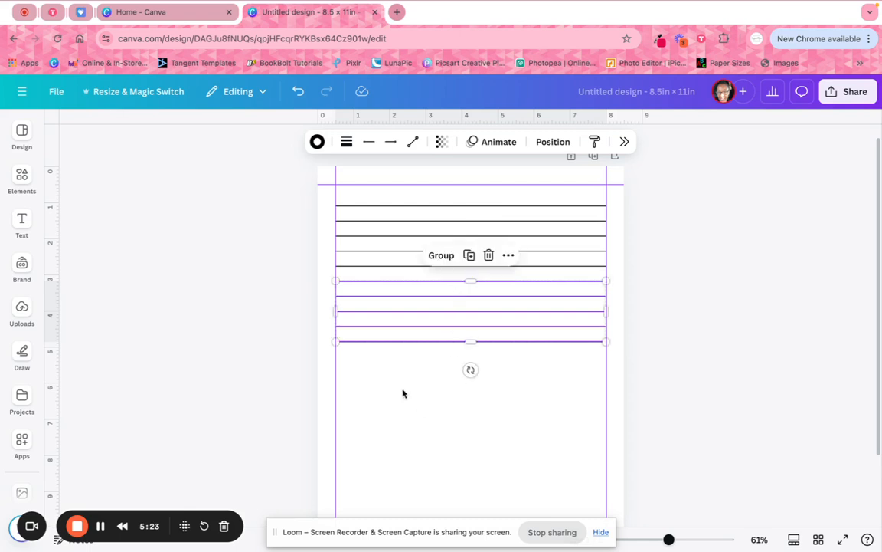
# Duplicate all ten lines and place the copies directly below them between the side margins, keeping the same line spacing.
pyautogui.moveTo(321, 193); pyautogui.dragTo(418, 352)
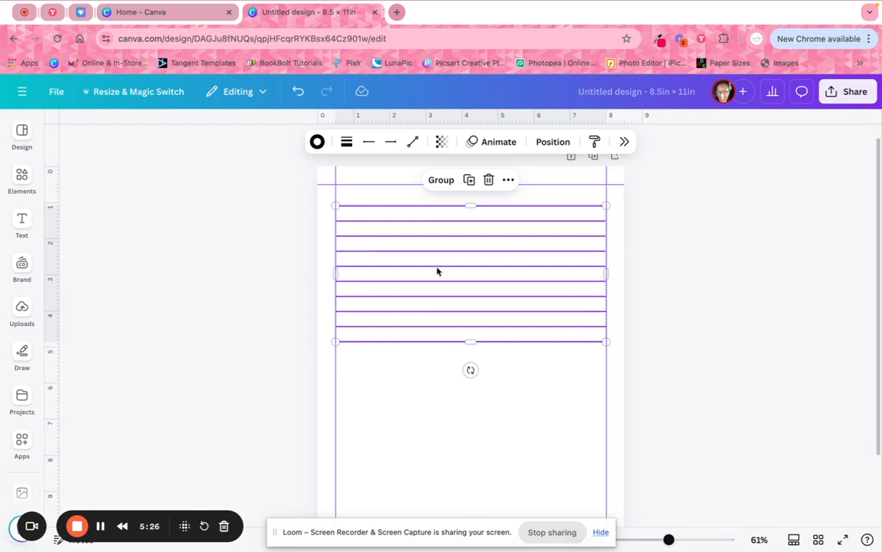
pyautogui.click(469, 180)
pyautogui.moveTo(484, 242); pyautogui.dragTo(480, 387)
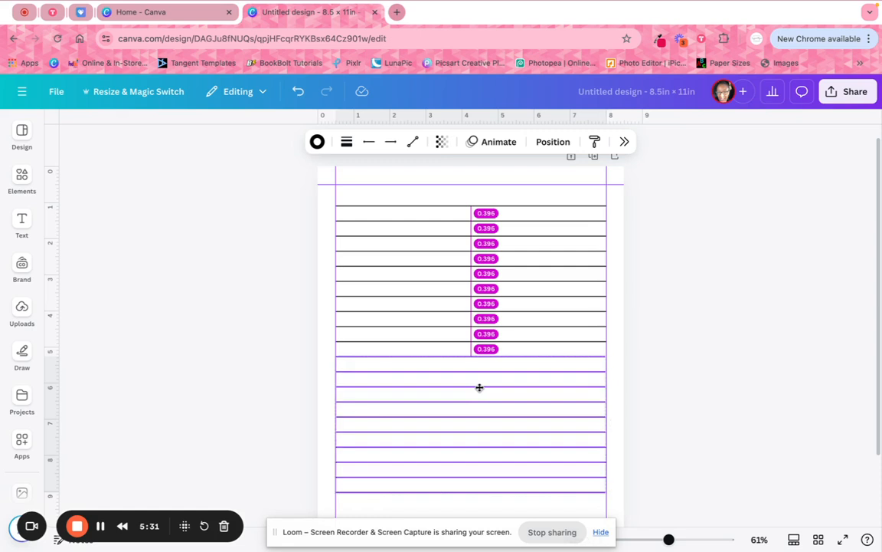
pyautogui.moveTo(479, 387); pyautogui.dragTo(481, 387)
pyautogui.click(685, 334)
pyautogui.scroll(-2, 686, 334)
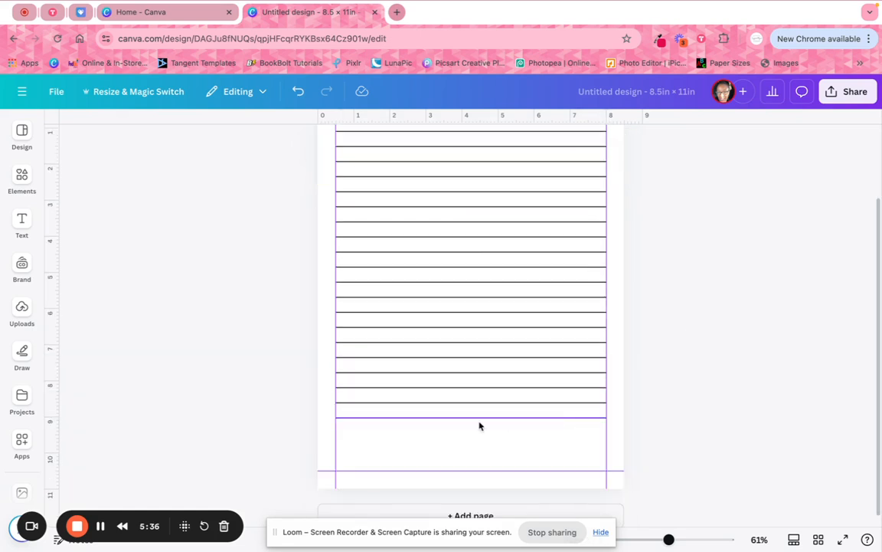
# Duplicate the last four lines and place the copies below them with the same spacing to fill the page's lower end.
pyautogui.moveTo(317, 365); pyautogui.dragTo(400, 423)
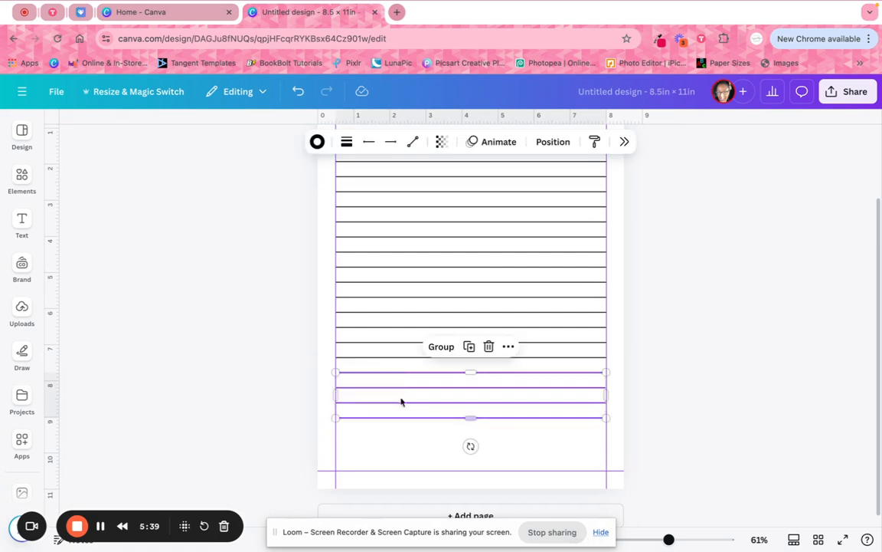
pyautogui.click(474, 355)
pyautogui.moveTo(480, 386); pyautogui.dragTo(475, 437)
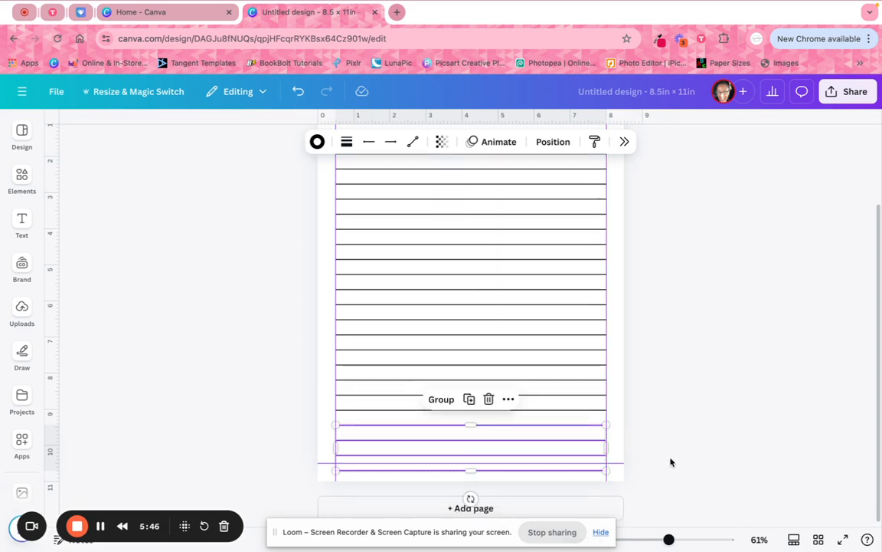
pyautogui.click(669, 491)
# Delete the lowest line, which lies outside the bottom margin guide.
pyautogui.click(569, 475)
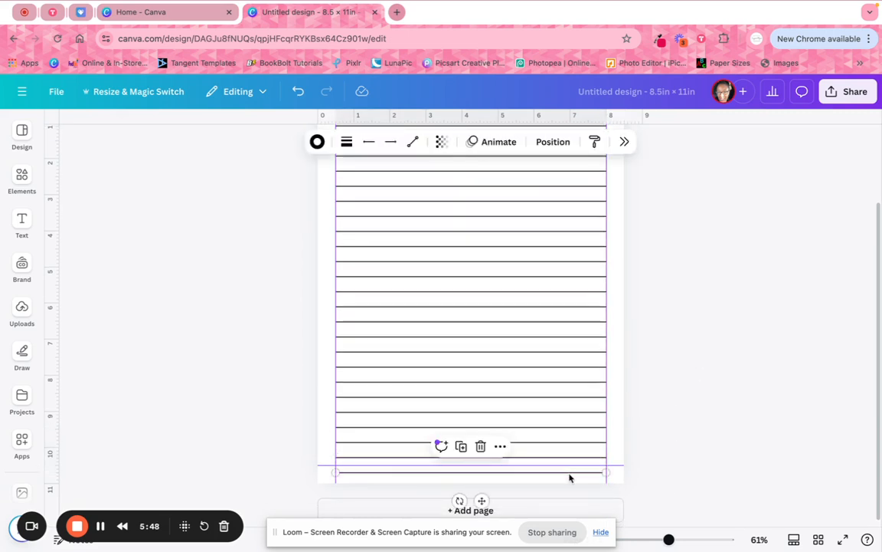
pyautogui.press('Delete')
pyautogui.scroll(1, 667, 438)
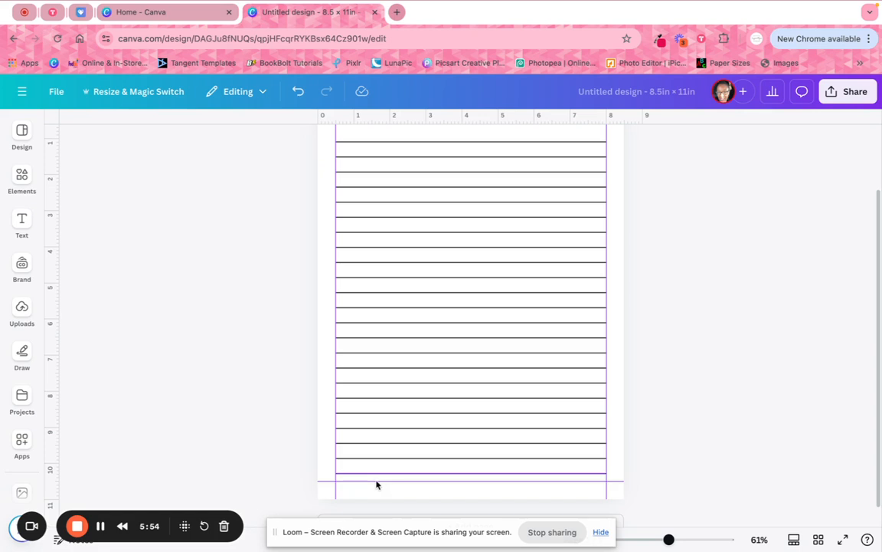
# Select all the lines and shift them down together until the lowest one sits on the bottom margin guide.
pyautogui.moveTo(669, 539); pyautogui.dragTo(660, 539)
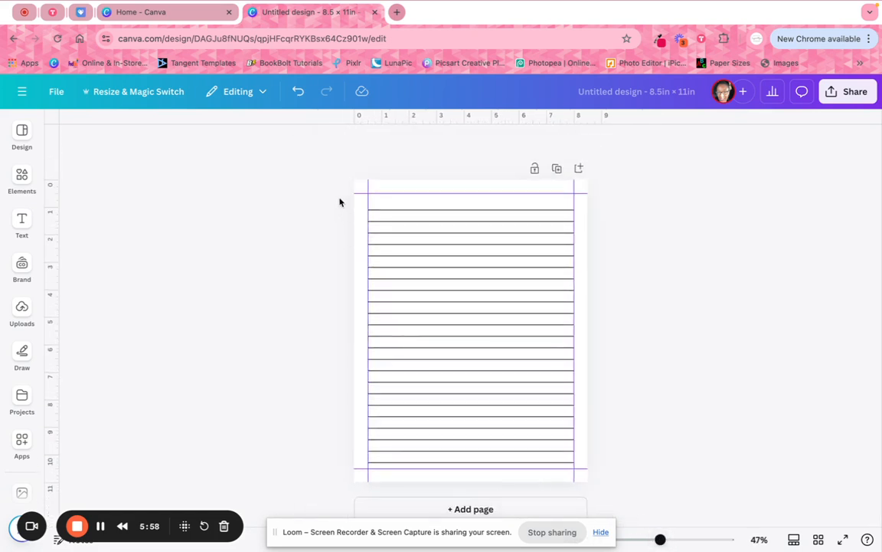
pyautogui.moveTo(340, 201); pyautogui.dragTo(459, 481)
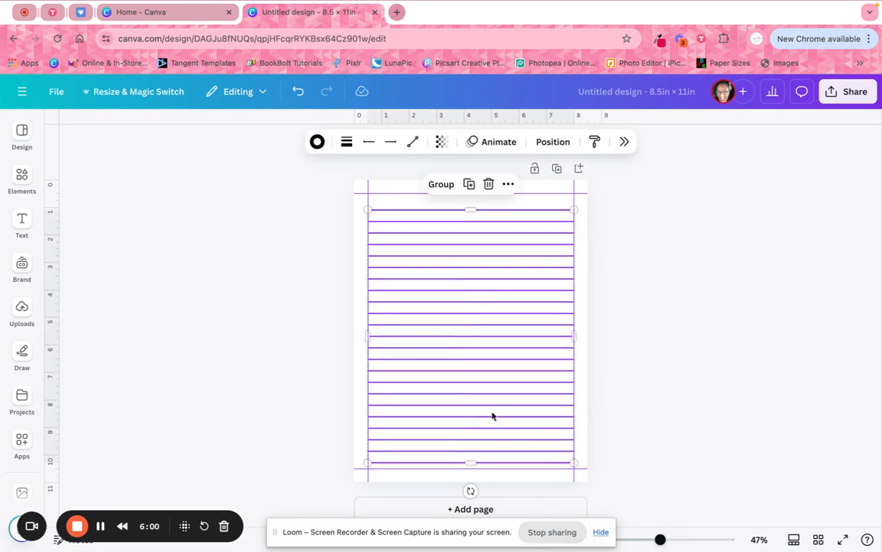
pyautogui.moveTo(494, 410); pyautogui.dragTo(495, 414)
pyautogui.click(661, 330)
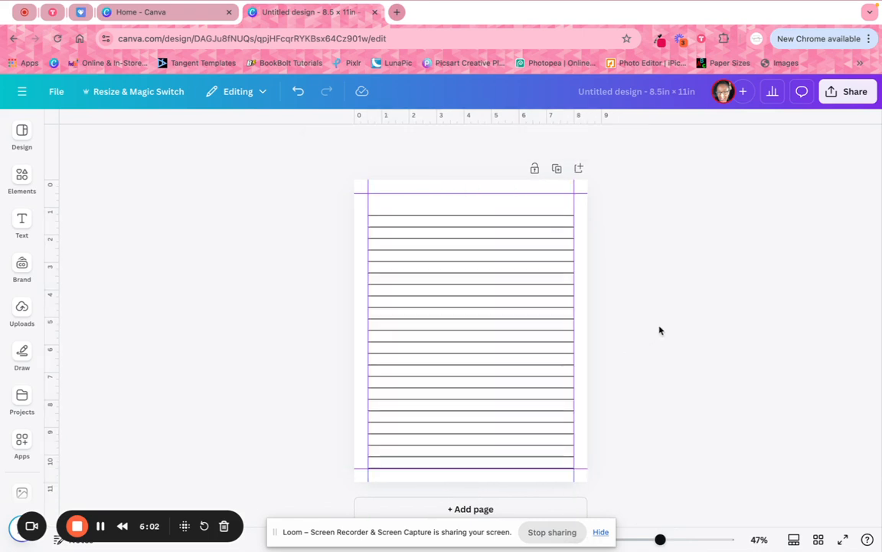
# Place a duplicate of the top line one spacing above it, between the side margin guides, and delete that added line again.
pyautogui.click(426, 217)
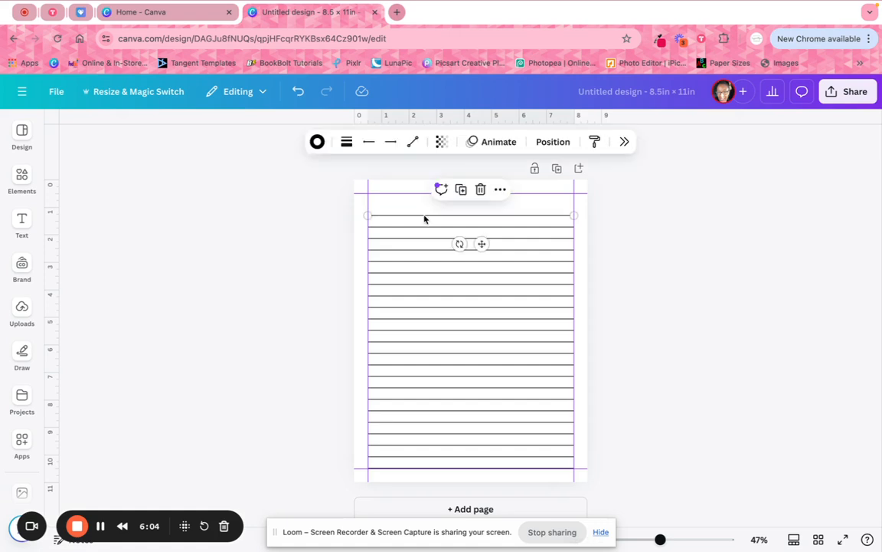
pyautogui.click(464, 190)
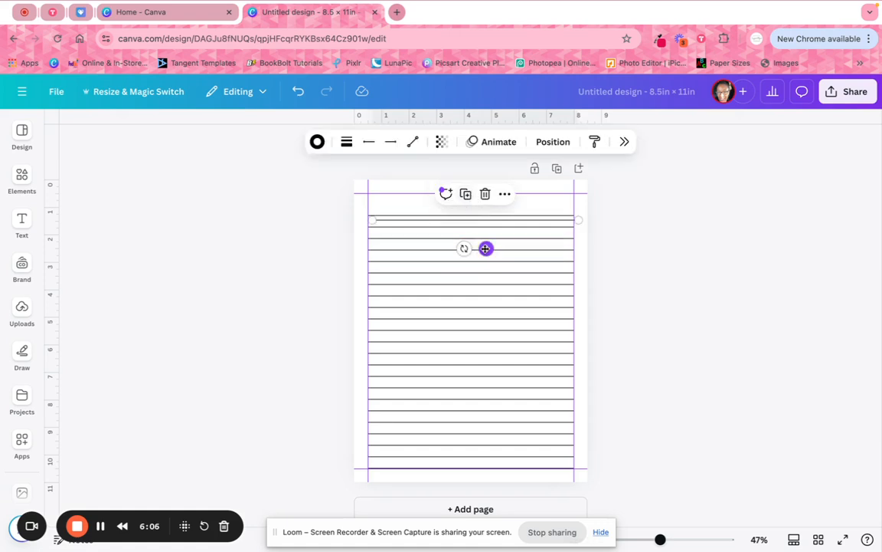
pyautogui.moveTo(487, 248); pyautogui.dragTo(476, 236)
pyautogui.click(620, 275)
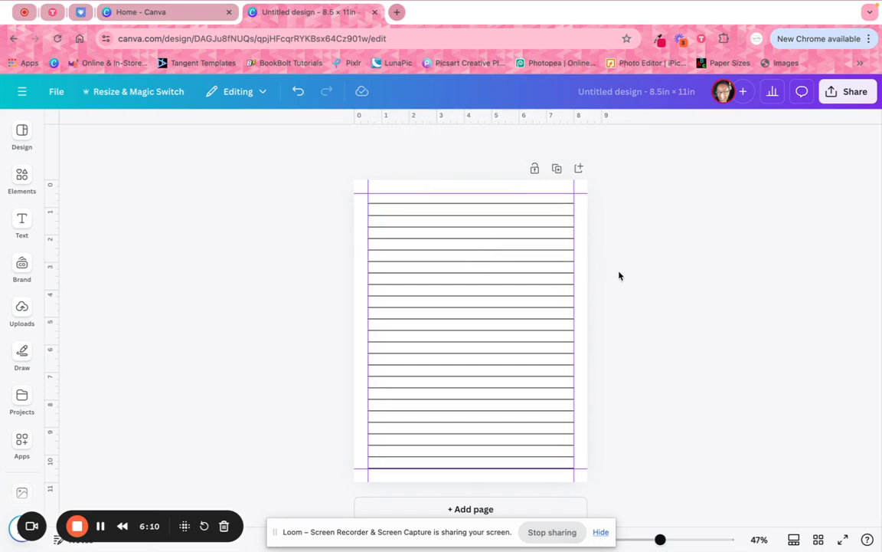
pyautogui.click(440, 207)
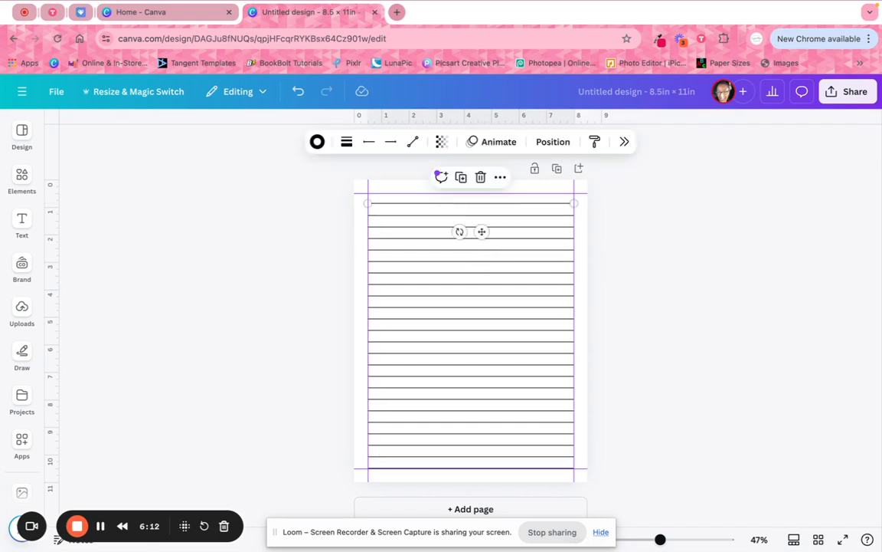
pyautogui.press('Delete')
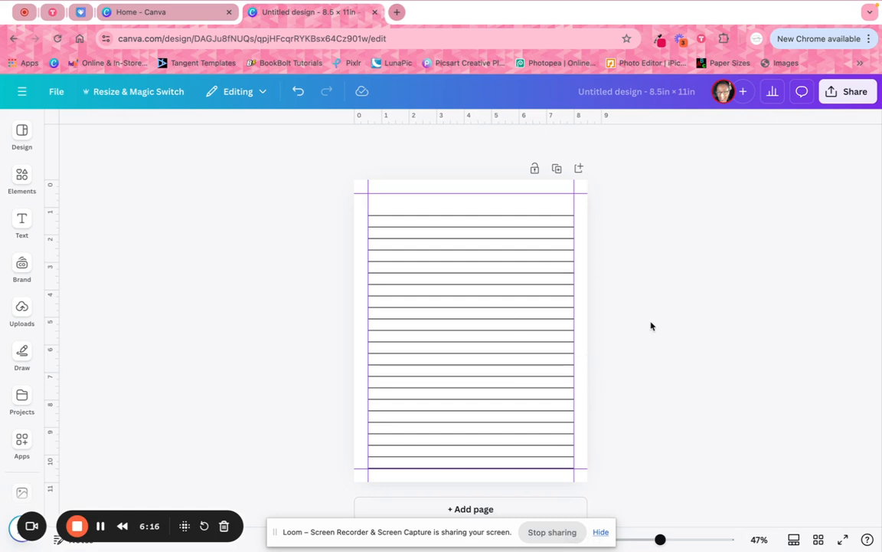
# Recolor the top line with the medium gray from the default solid colors and apply the change to all lines.
pyautogui.moveTo(660, 539); pyautogui.dragTo(665, 540)
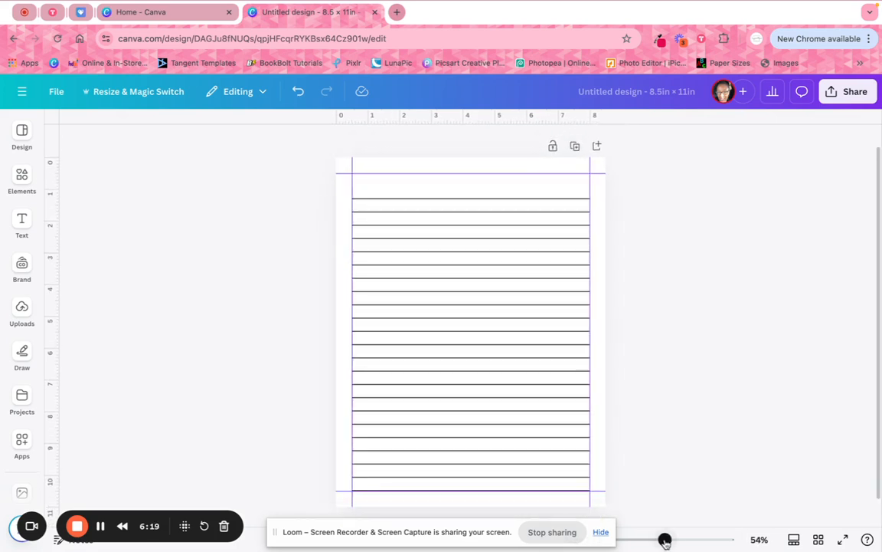
pyautogui.click(577, 203)
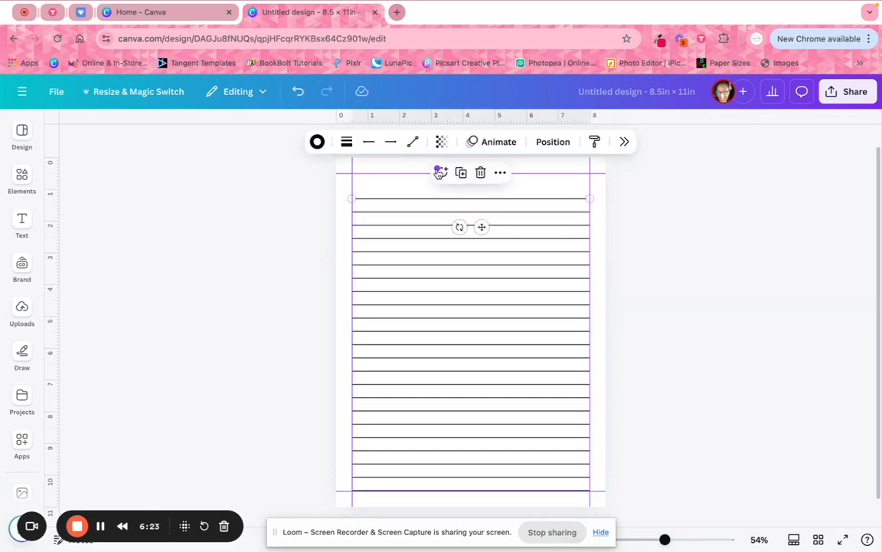
pyautogui.click(347, 143)
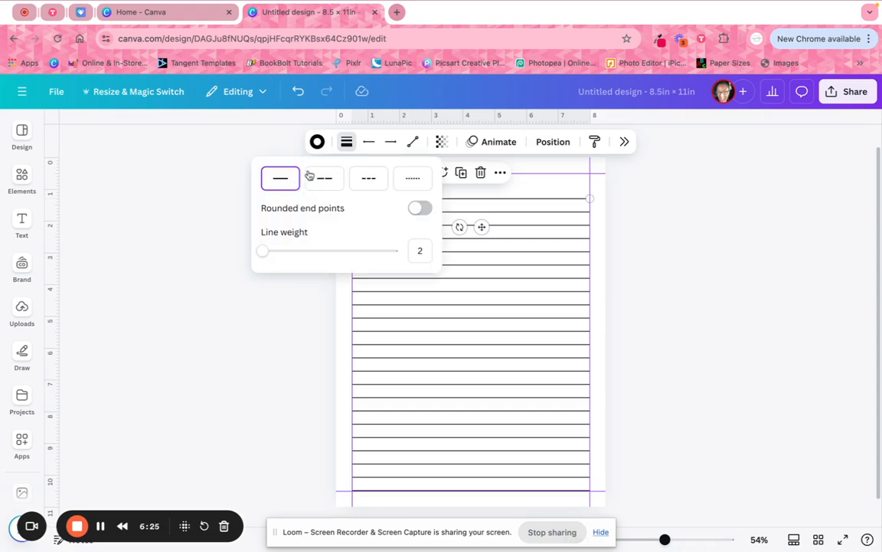
pyautogui.click(317, 141)
pyautogui.click(317, 141)
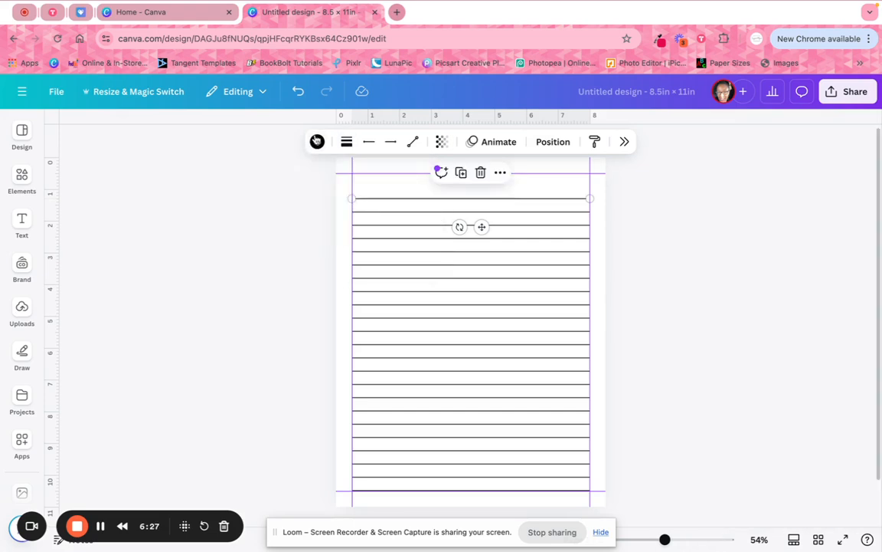
pyautogui.click(317, 141)
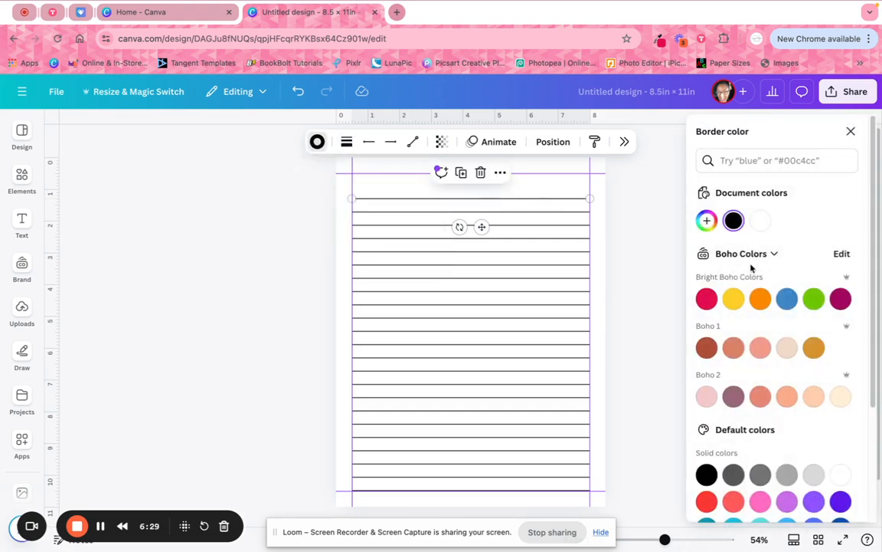
pyautogui.scroll(-2, 772, 379)
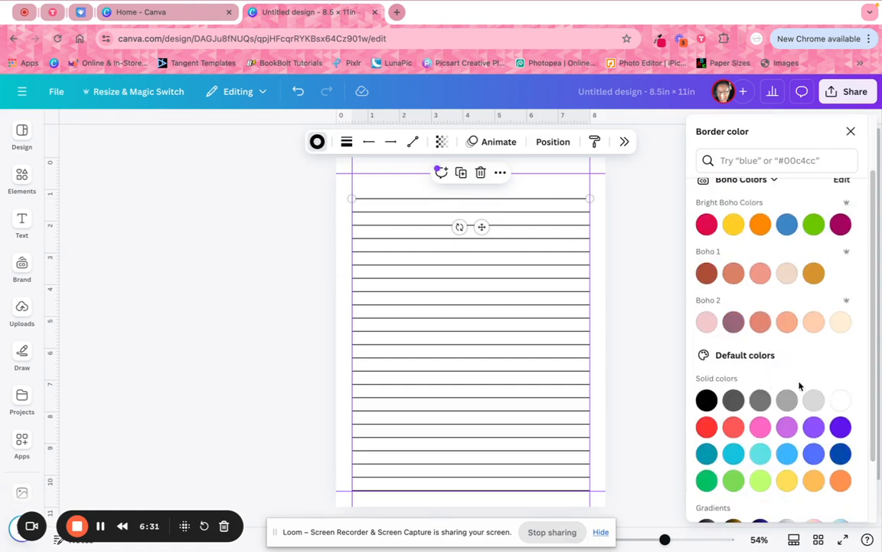
pyautogui.click(761, 400)
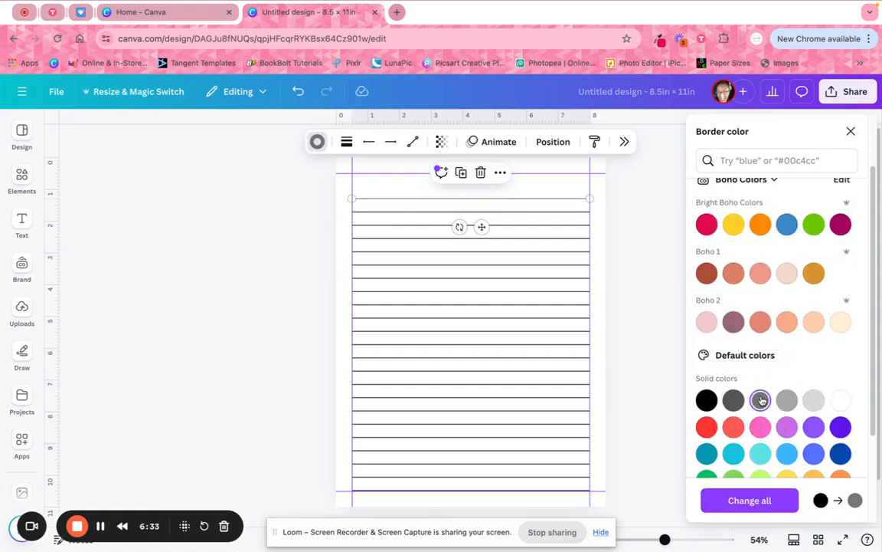
pyautogui.click(788, 401)
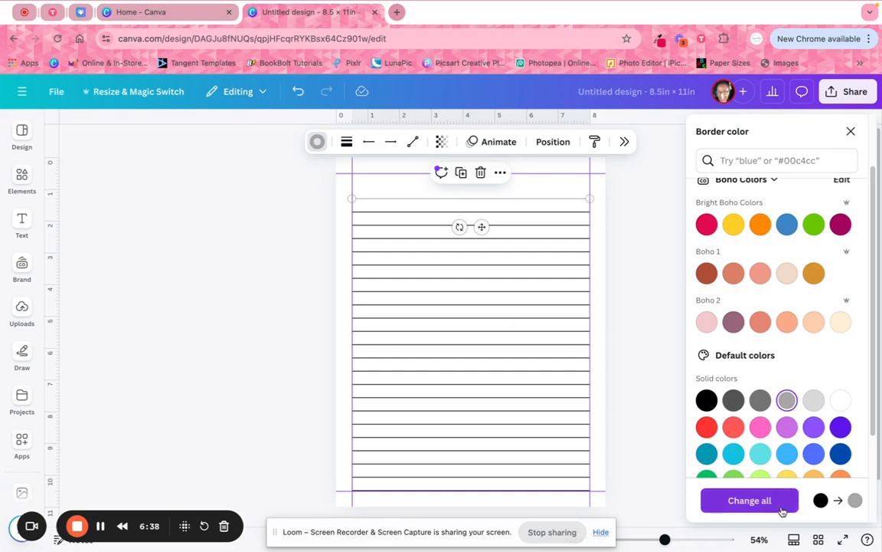
pyautogui.click(750, 500)
pyautogui.click(638, 218)
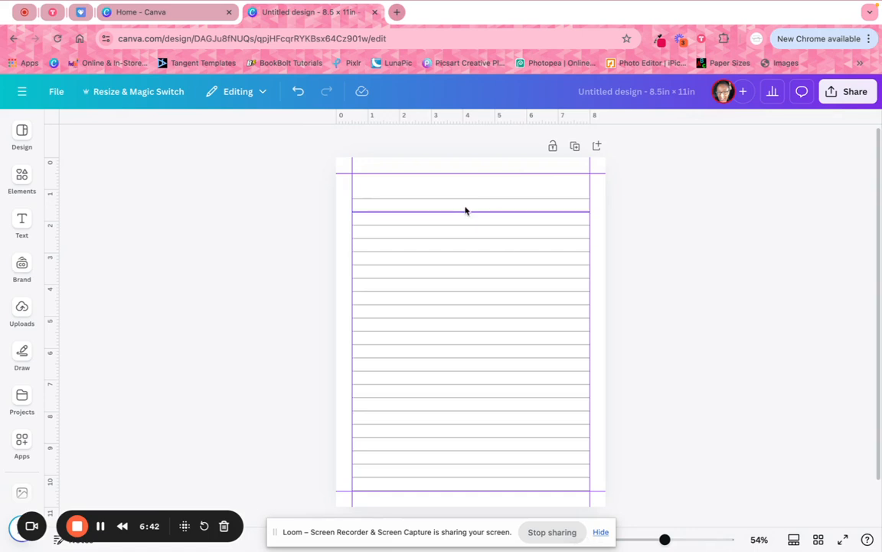
# Undo the gray recoloring of all the lines, including the top one.
pyautogui.click(298, 91)
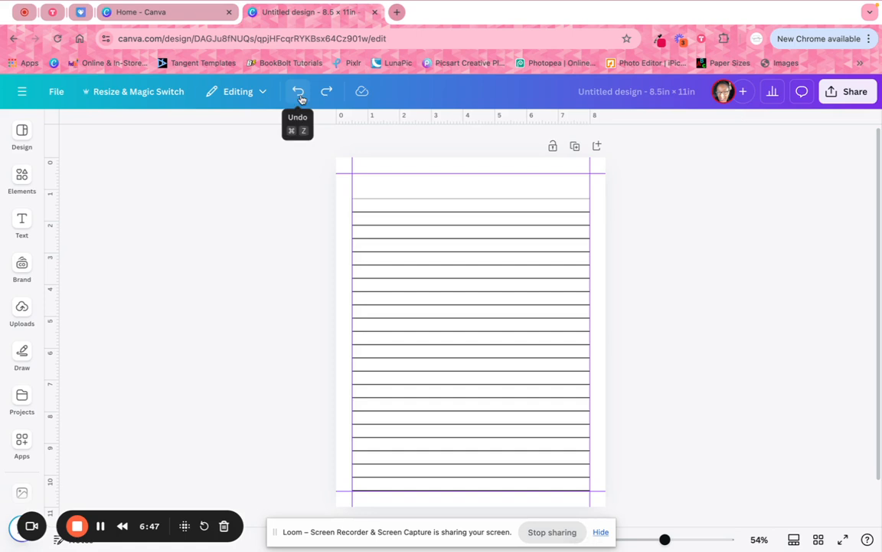
pyautogui.click(298, 91)
pyautogui.click(291, 205)
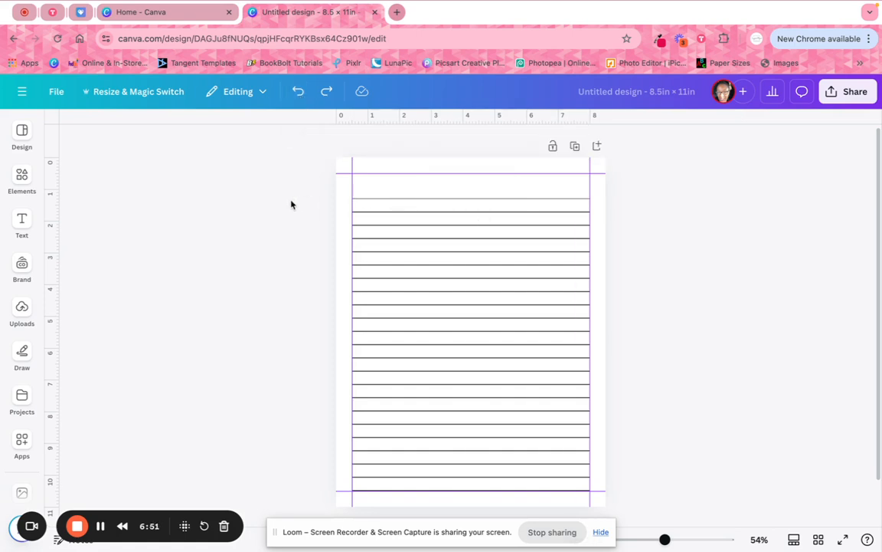
pyautogui.click(298, 100)
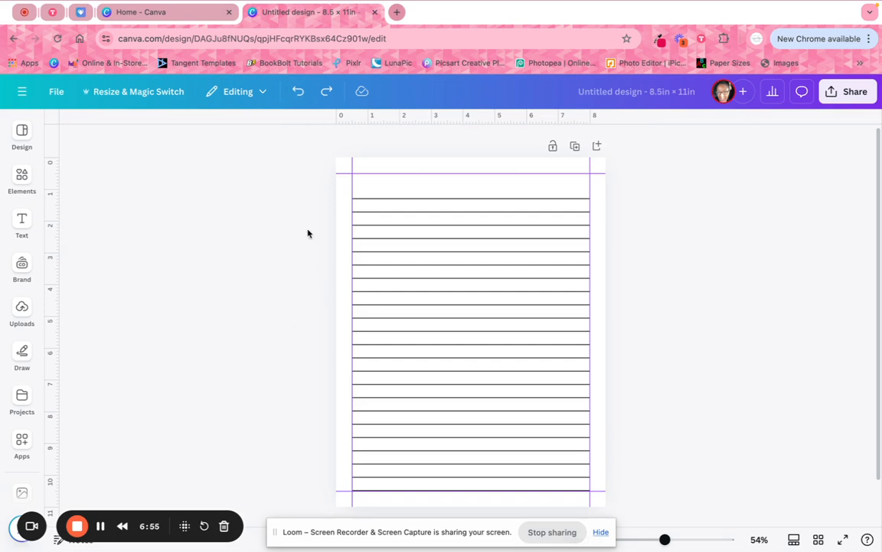
# Select all the lines and shorten them together from their right ends to about 5.8 in from the page's left edge.
pyautogui.moveTo(332, 191); pyautogui.dragTo(427, 374)
pyautogui.click(604, 248)
pyautogui.moveTo(636, 186); pyautogui.dragTo(552, 503)
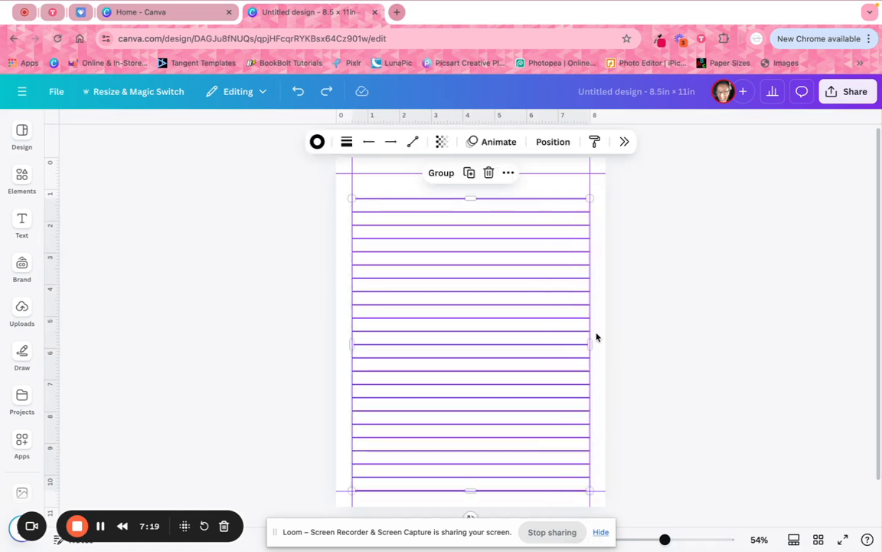
pyautogui.moveTo(586, 342); pyautogui.dragTo(521, 344)
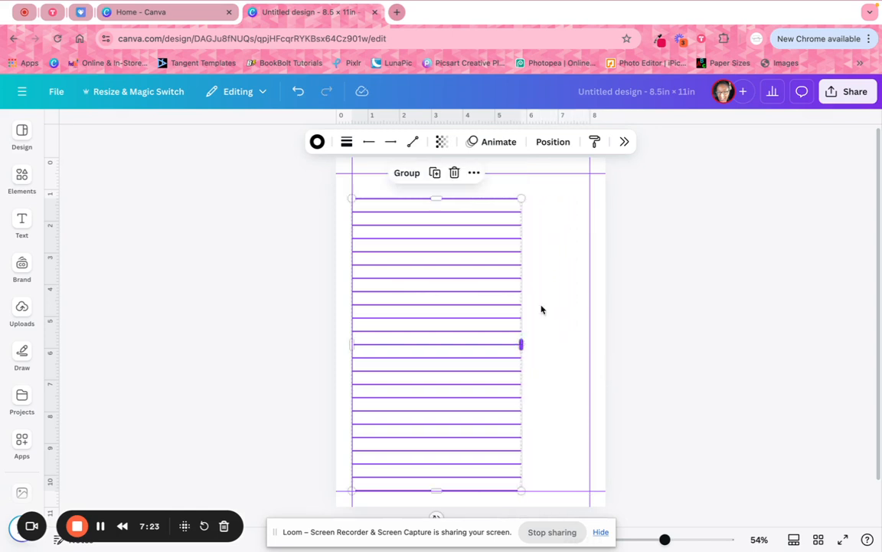
pyautogui.click(648, 319)
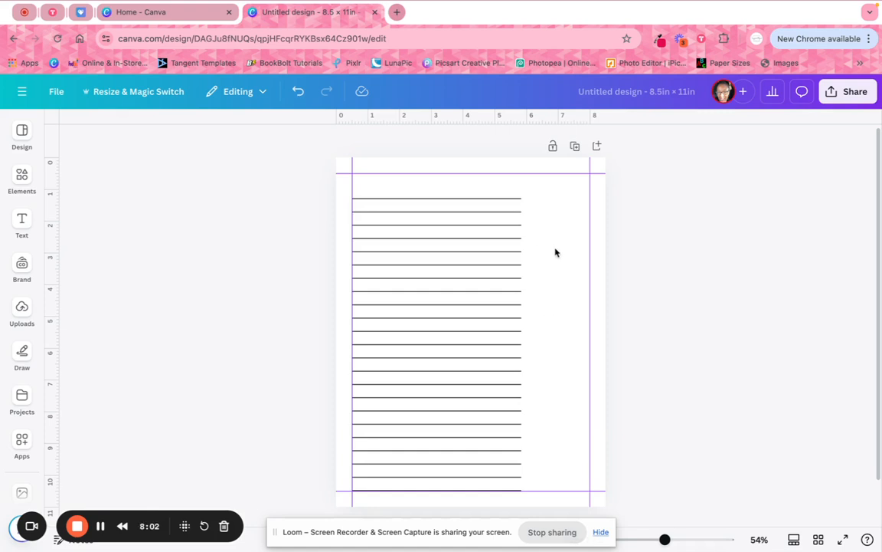
# Duplicate the page and move all the lines on the copy right until their ends meet the right margin guide.
pyautogui.click(575, 146)
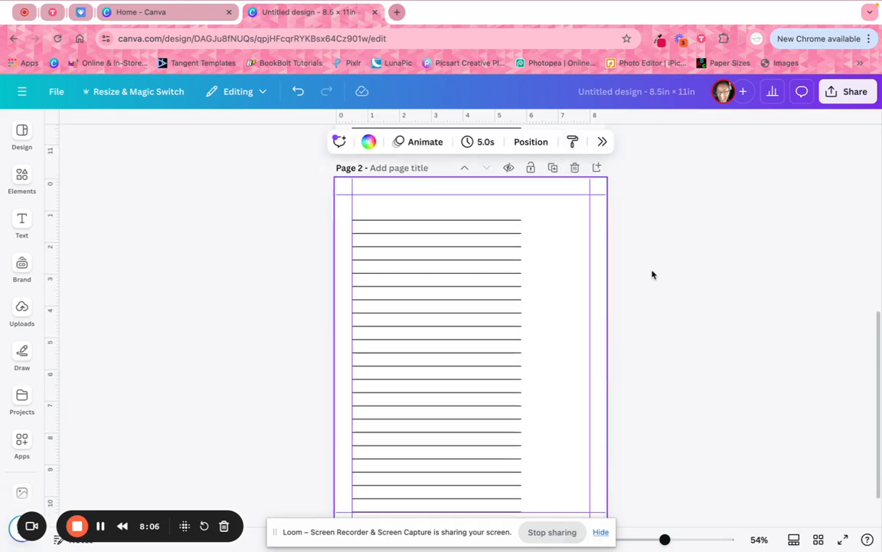
pyautogui.scroll(3, 652, 274)
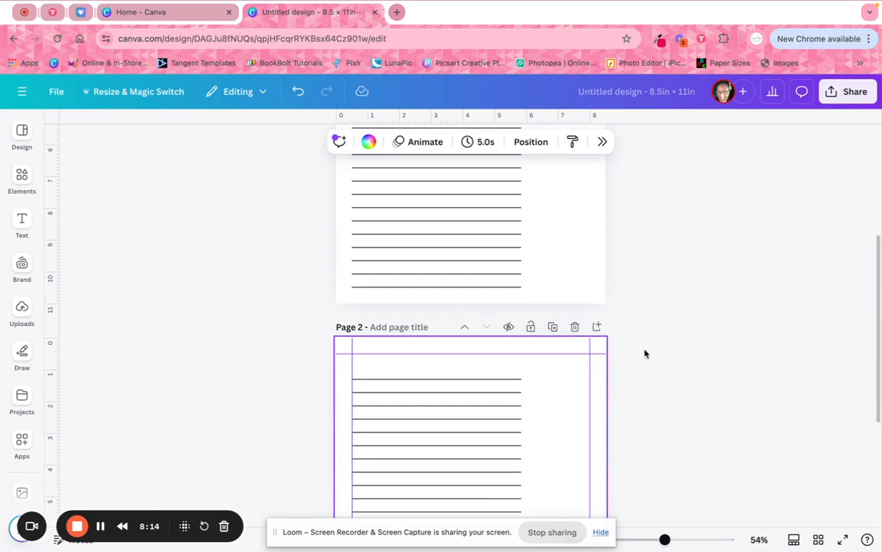
pyautogui.scroll(2, 641, 338)
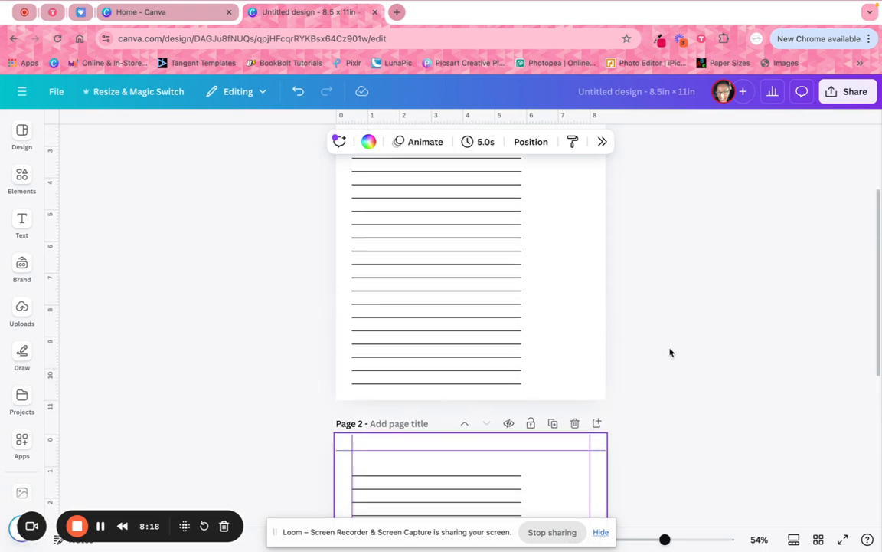
pyautogui.scroll(-3, 670, 351)
pyautogui.scroll(-4, 669, 348)
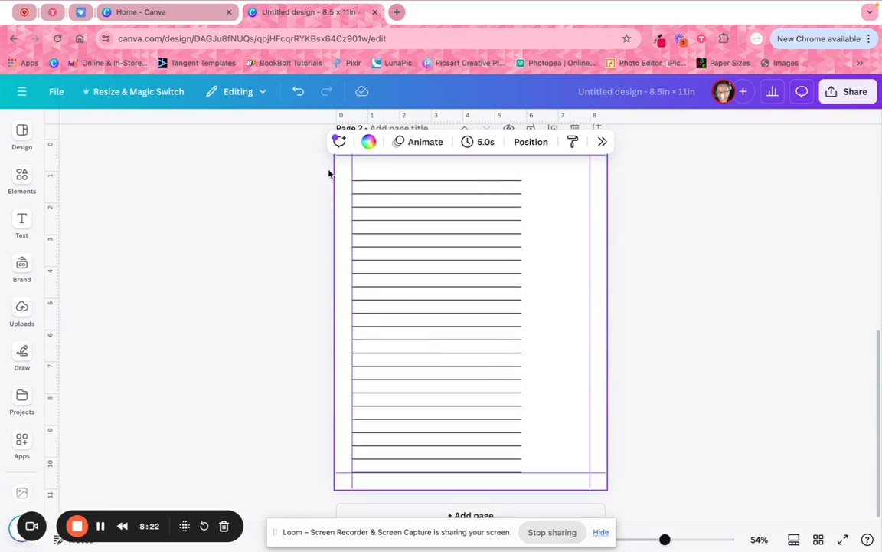
pyautogui.moveTo(328, 171); pyautogui.dragTo(464, 486)
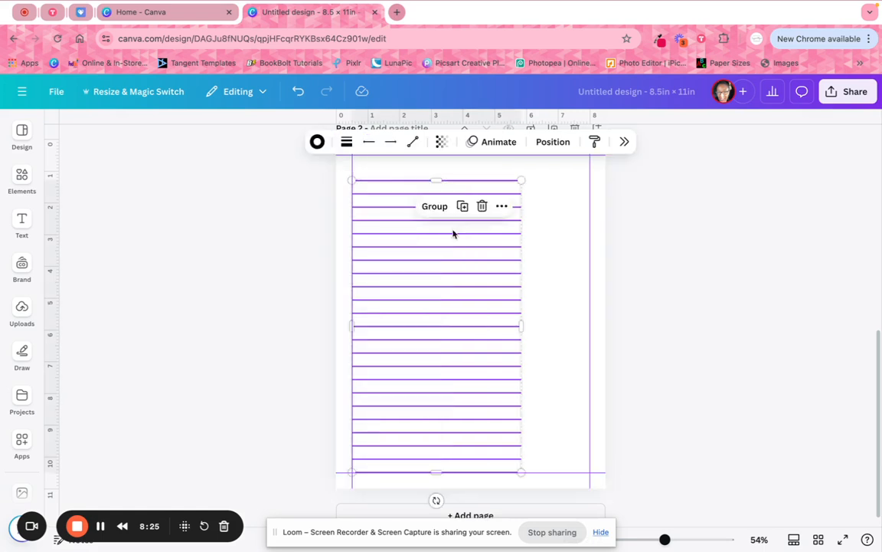
pyautogui.moveTo(438, 245); pyautogui.dragTo(507, 245)
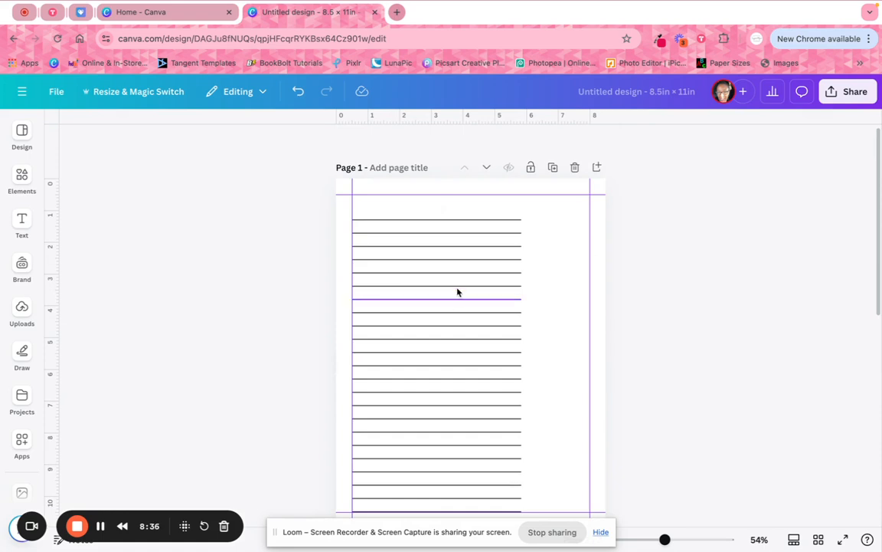
# Duplicate page 1 so that its copy with left-aligned lines sits directly after it.
pyautogui.click(553, 167)
pyautogui.scroll(-2, 691, 298)
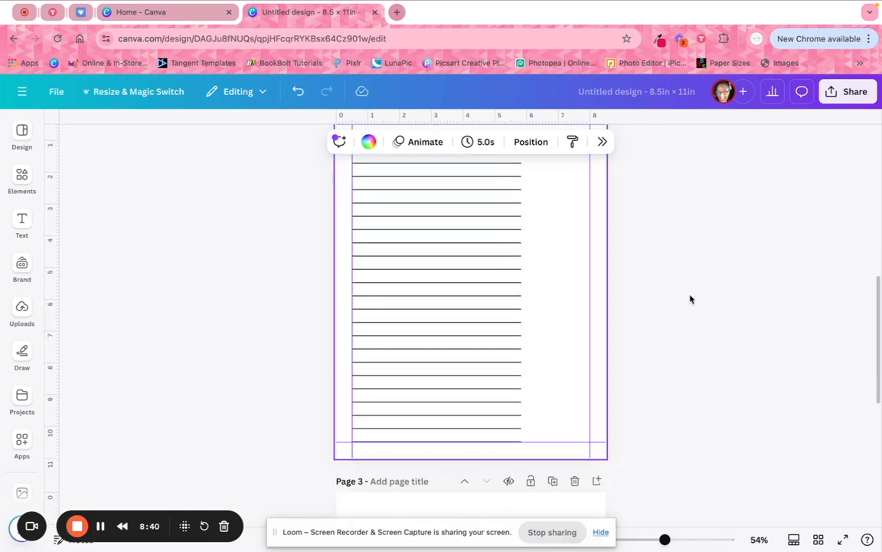
pyautogui.scroll(-5, 573, 311)
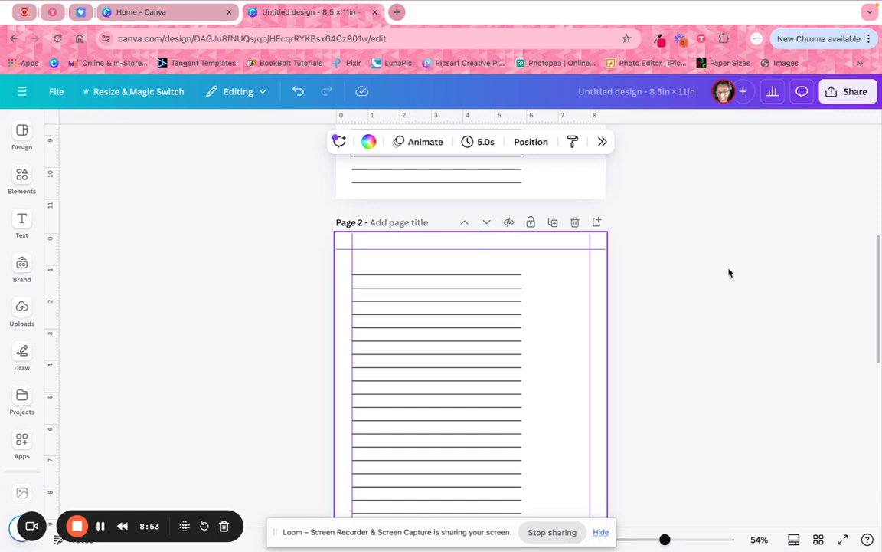
# Try deleting page 3 with the right-aligned lines, look over the remaining pages, and undo the deletion.
pyautogui.scroll(-5, 714, 310)
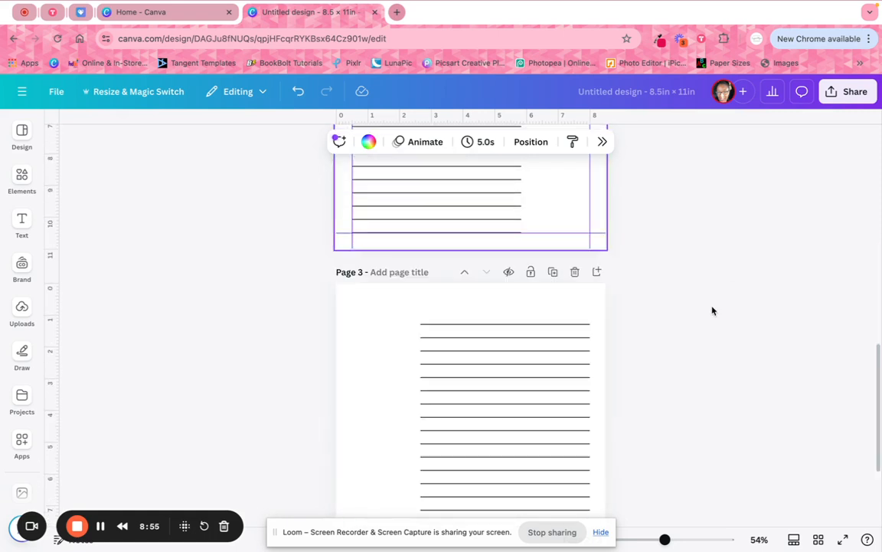
pyautogui.scroll(-2, 713, 310)
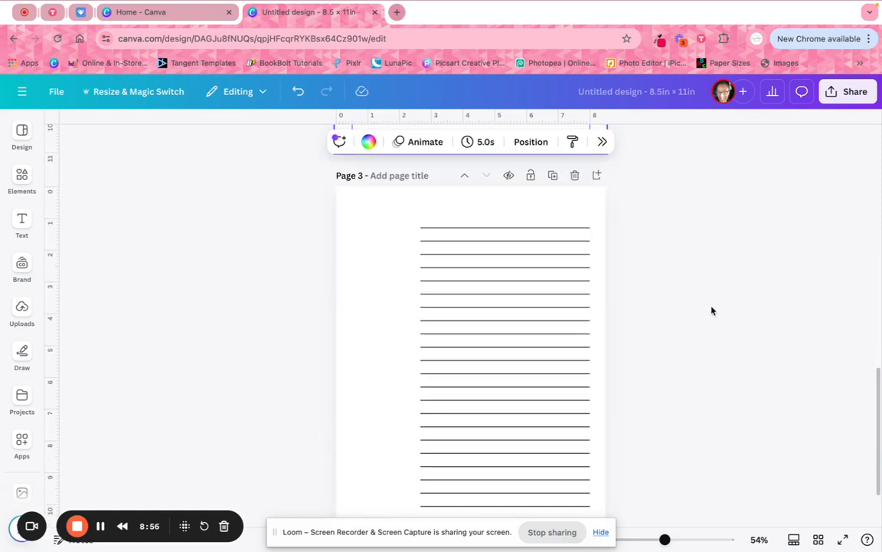
pyautogui.click(575, 176)
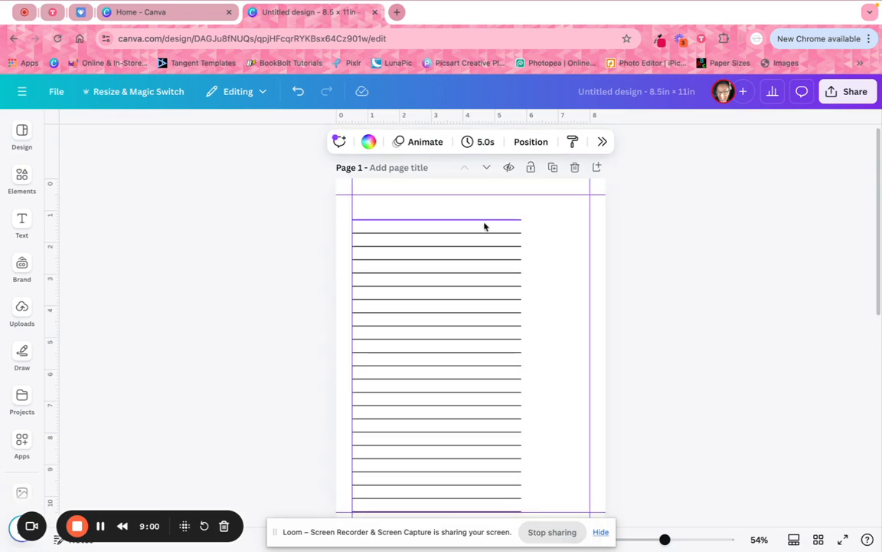
pyautogui.scroll(-5, 668, 365)
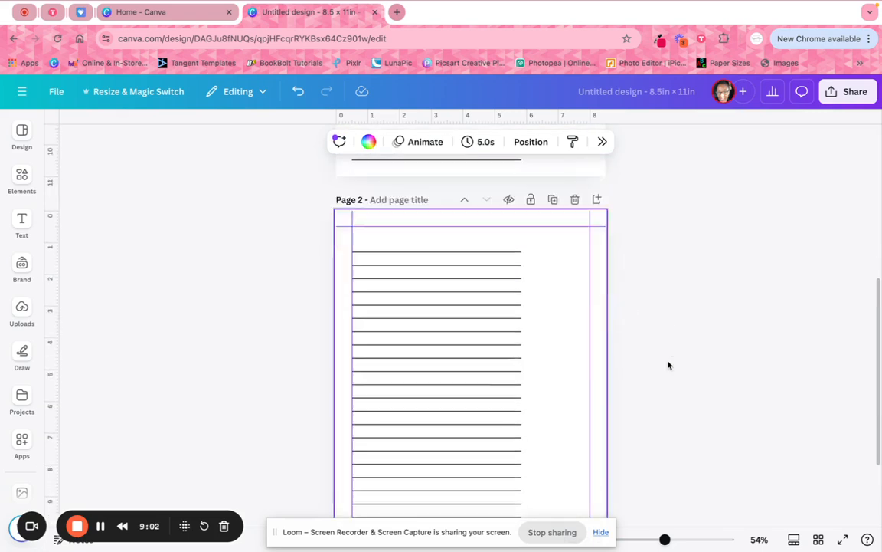
pyautogui.scroll(-1, 668, 365)
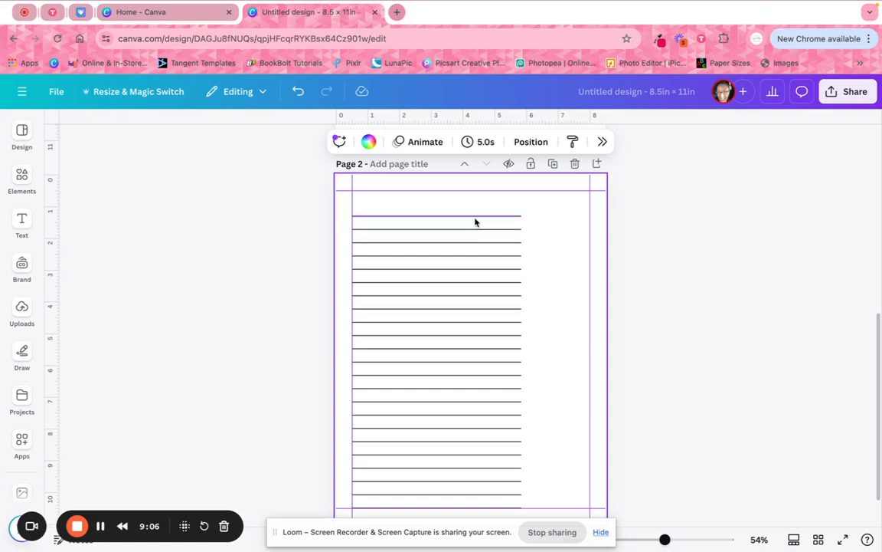
pyautogui.scroll(-1, 570, 514)
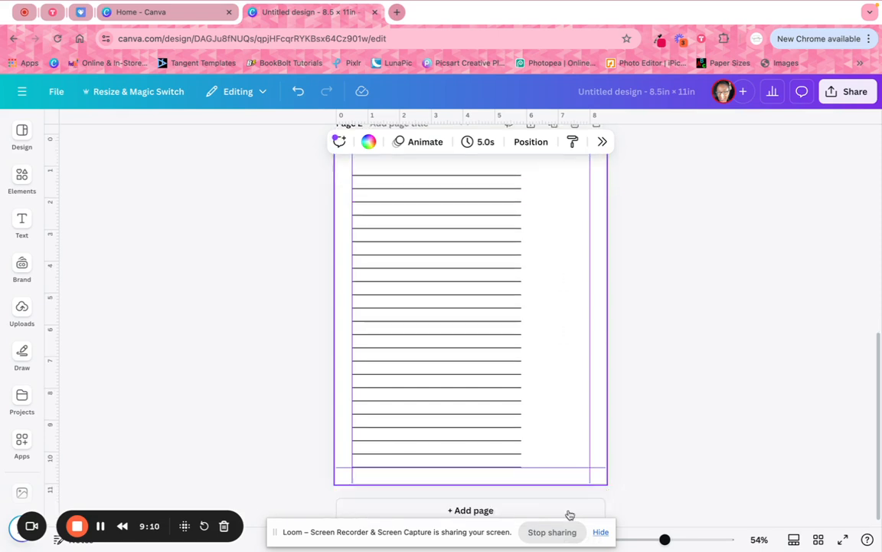
pyautogui.click(299, 94)
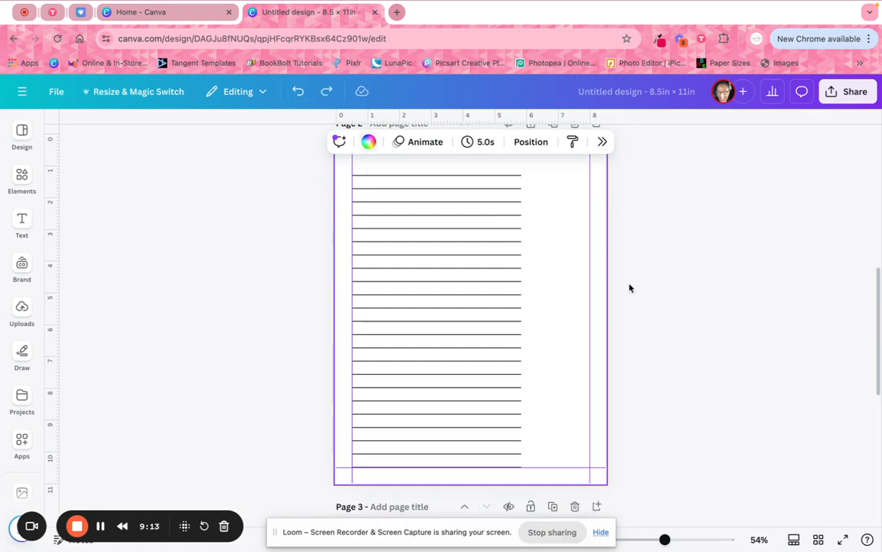
# Redo and undo the deletion of page 3, switching to the grid view of all pages in between.
pyautogui.click(326, 92)
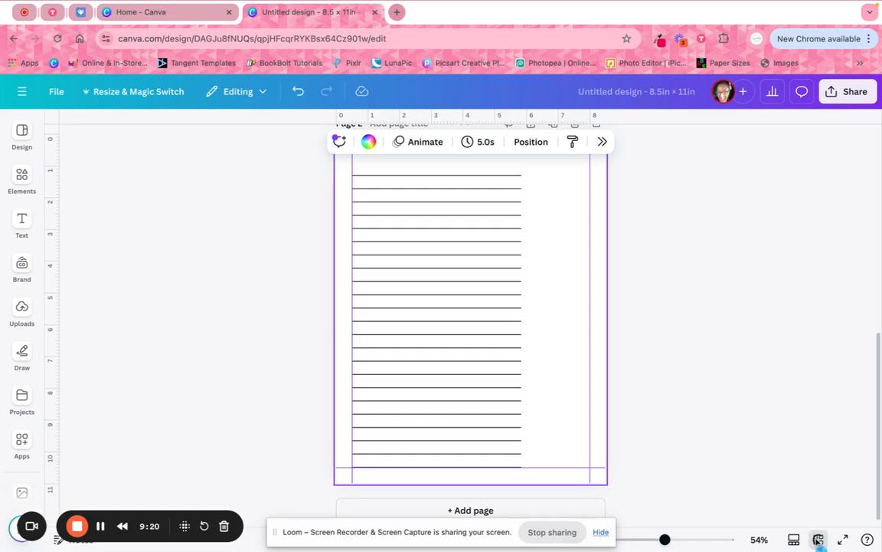
pyautogui.click(818, 539)
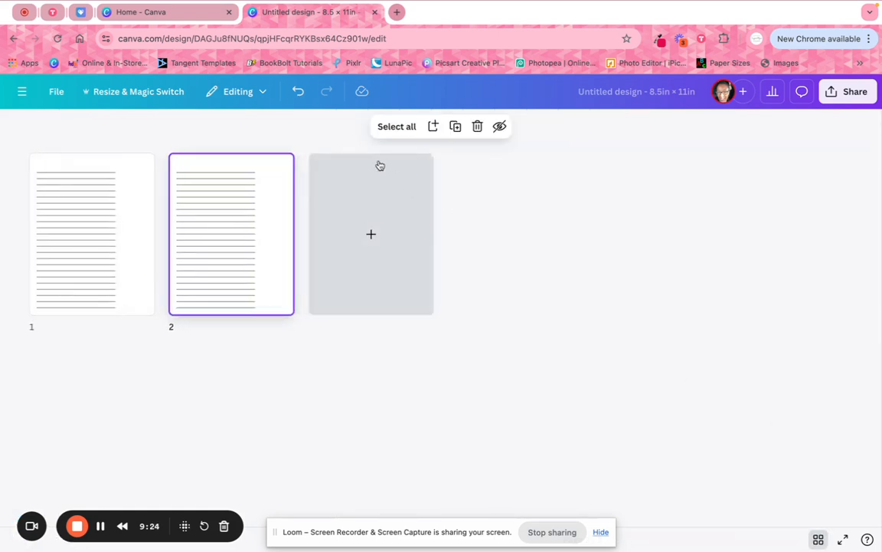
pyautogui.click(298, 92)
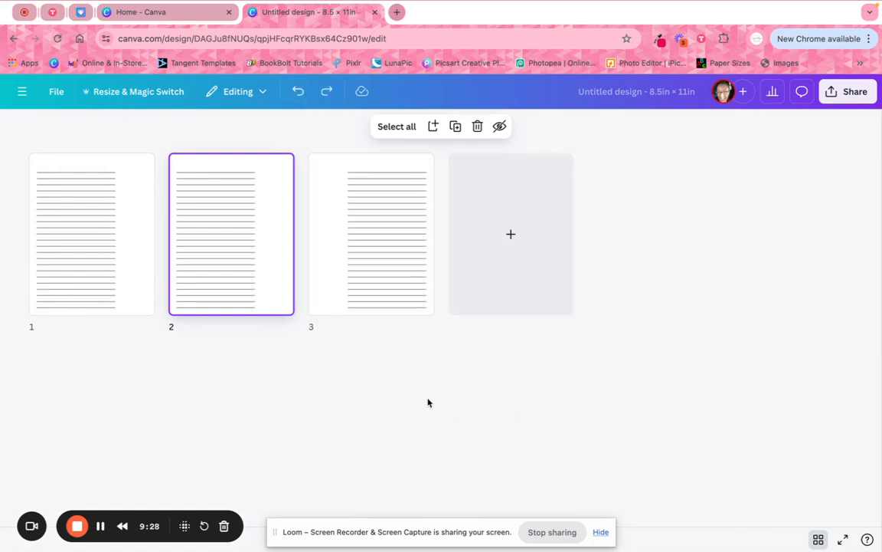
# Reorder the pages so the right-aligned lined page sits between the two left-aligned ones, and leave the grid view.
pyautogui.moveTo(239, 242); pyautogui.dragTo(455, 246)
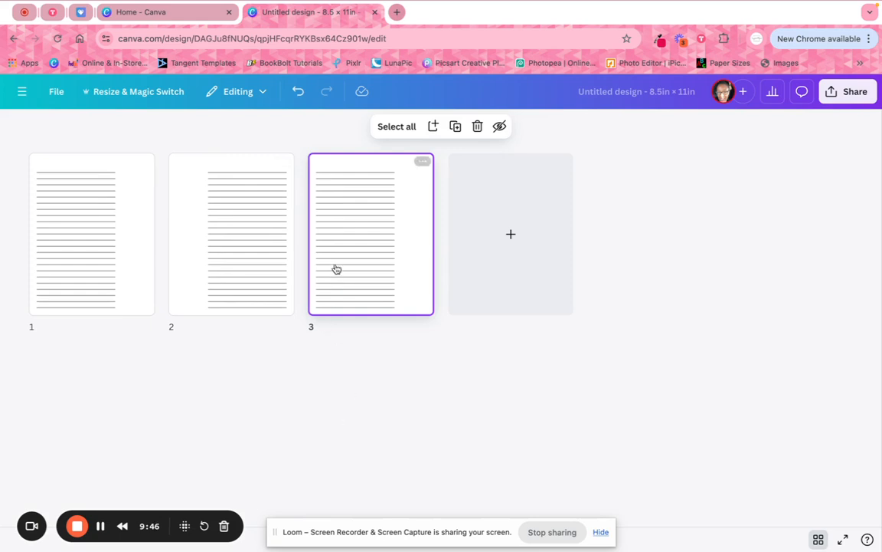
pyautogui.moveTo(335, 268); pyautogui.dragTo(146, 245)
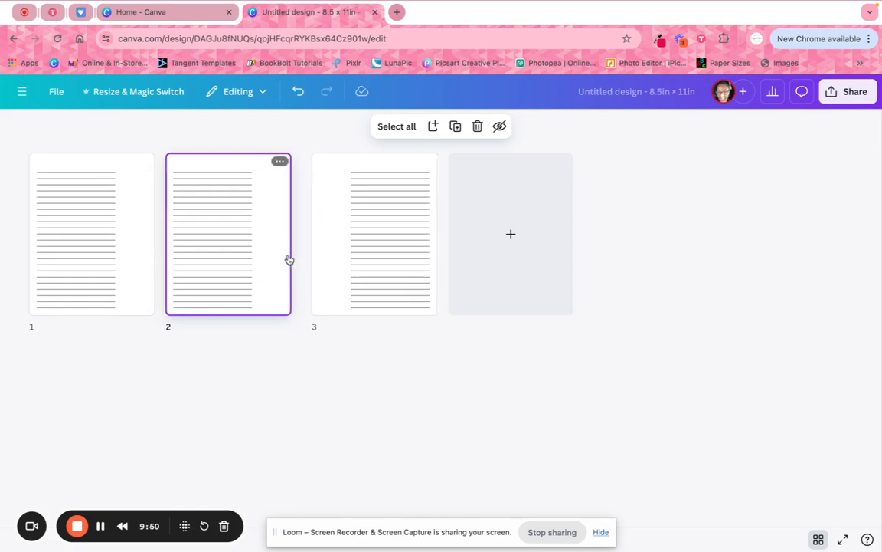
pyautogui.moveTo(227, 238); pyautogui.dragTo(434, 248)
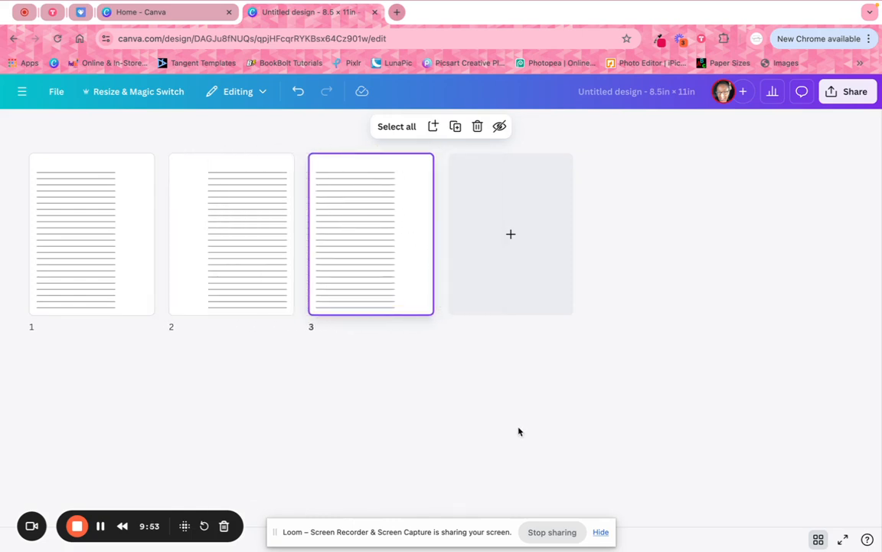
pyautogui.click(818, 540)
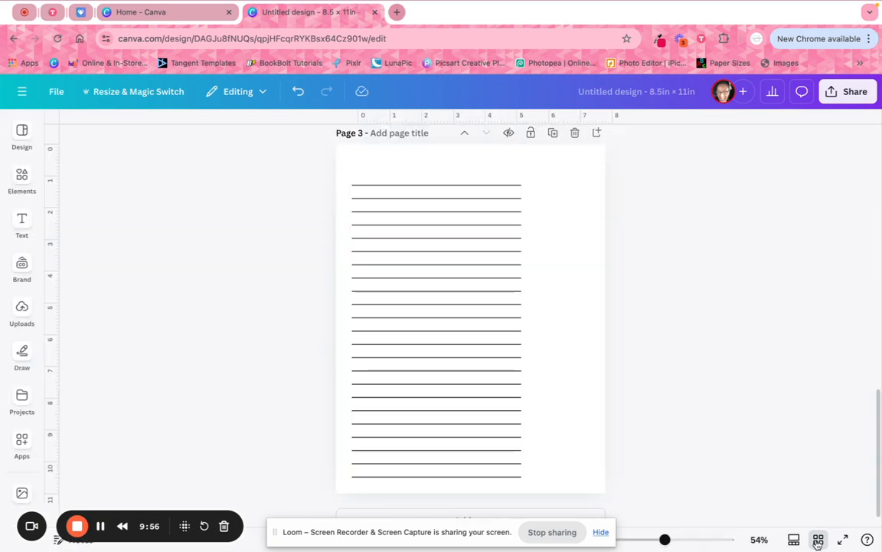
# Duplicate page 1 and extend all the lines on the original page to the right margin guide.
pyautogui.scroll(10, 727, 386)
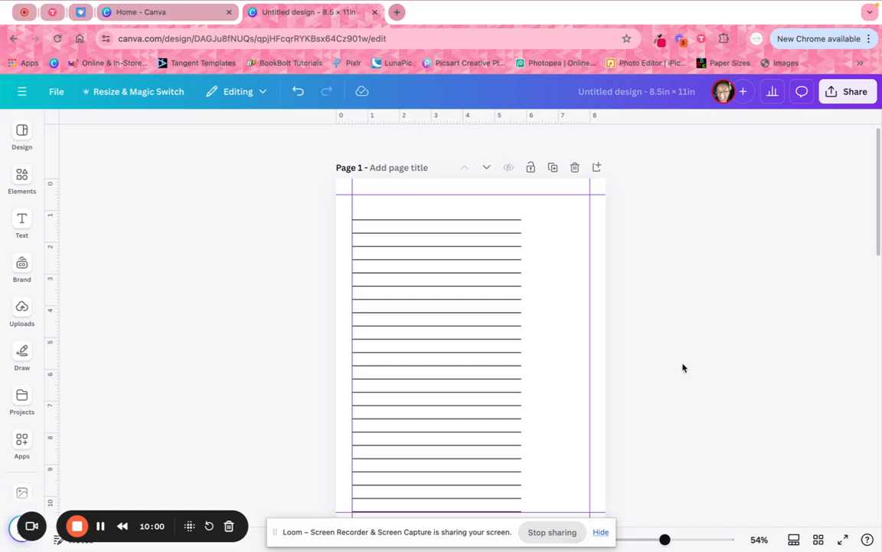
pyautogui.click(554, 167)
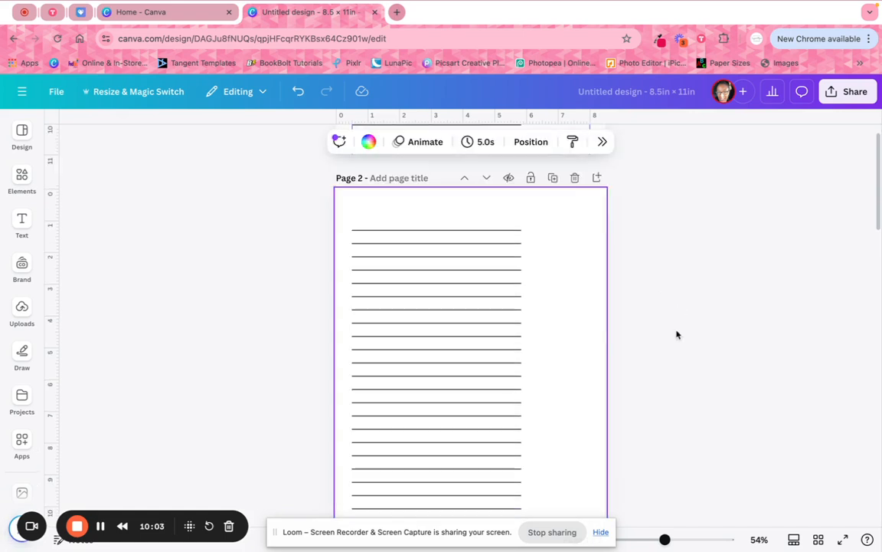
pyautogui.scroll(5, 679, 322)
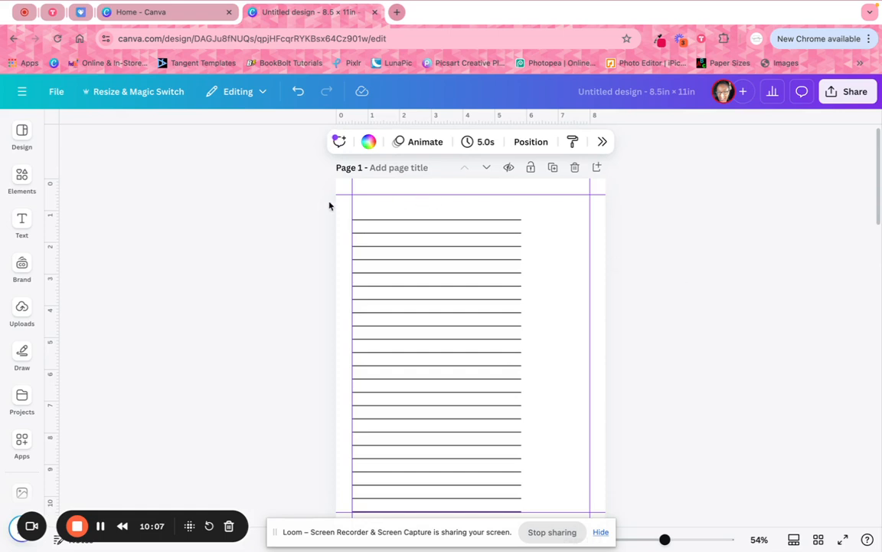
pyautogui.moveTo(322, 201); pyautogui.dragTo(421, 516)
pyautogui.moveTo(553, 330); pyautogui.dragTo(590, 356)
pyautogui.click(674, 266)
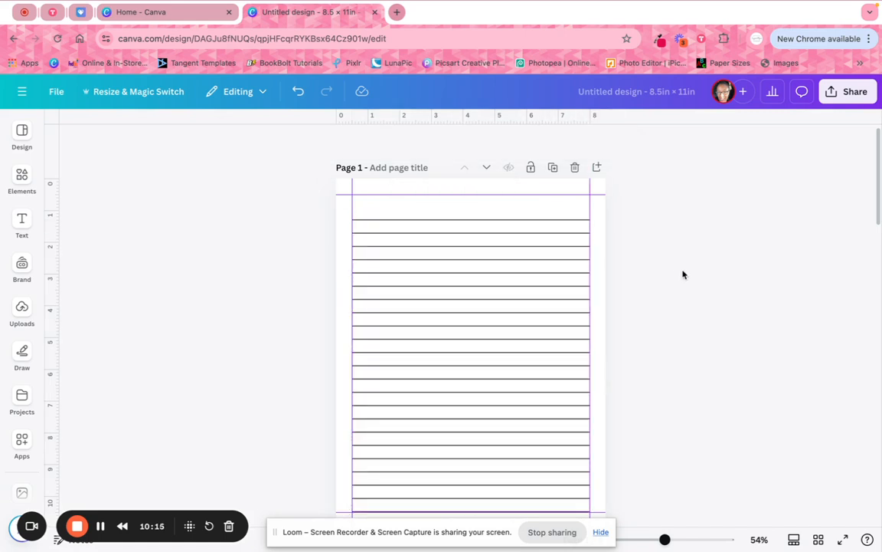
# Add the uploaded portrait with blue glasses and a pink background to page 1.
pyautogui.click(23, 176)
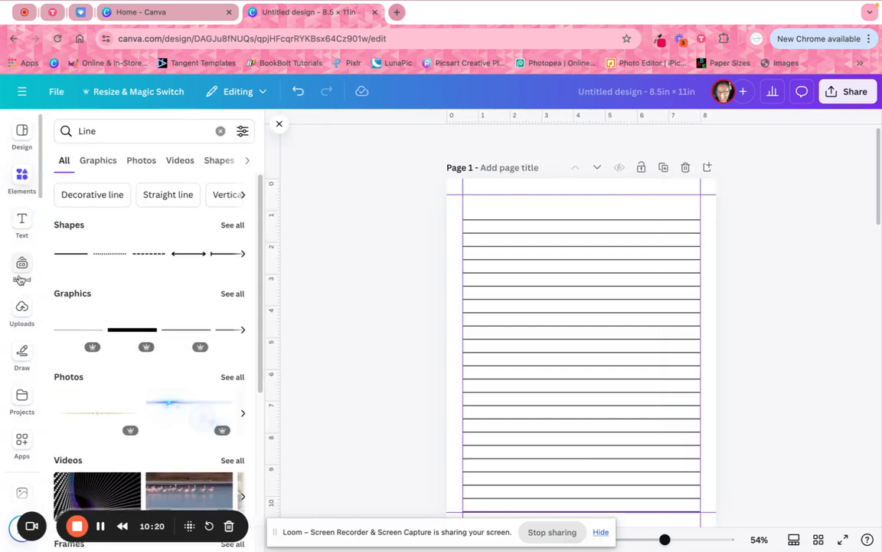
pyautogui.click(22, 314)
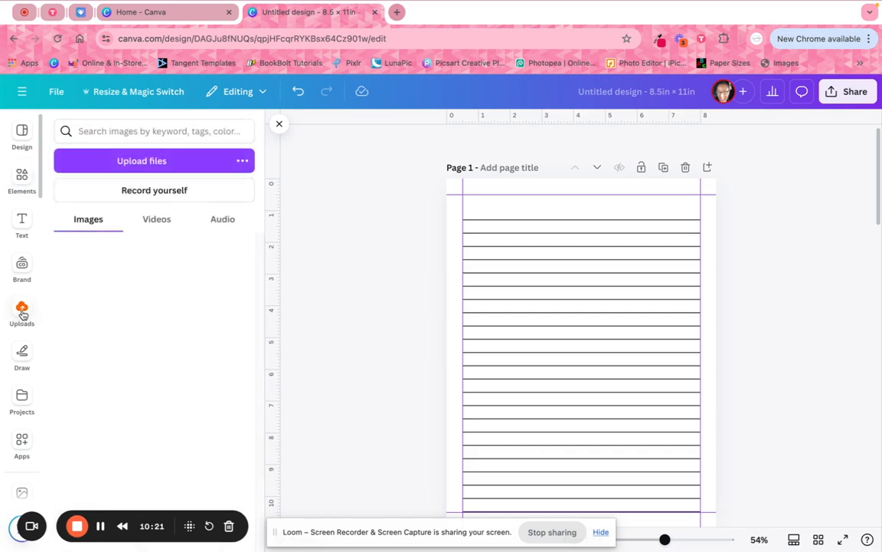
pyautogui.moveTo(260, 243); pyautogui.dragTo(258, 374)
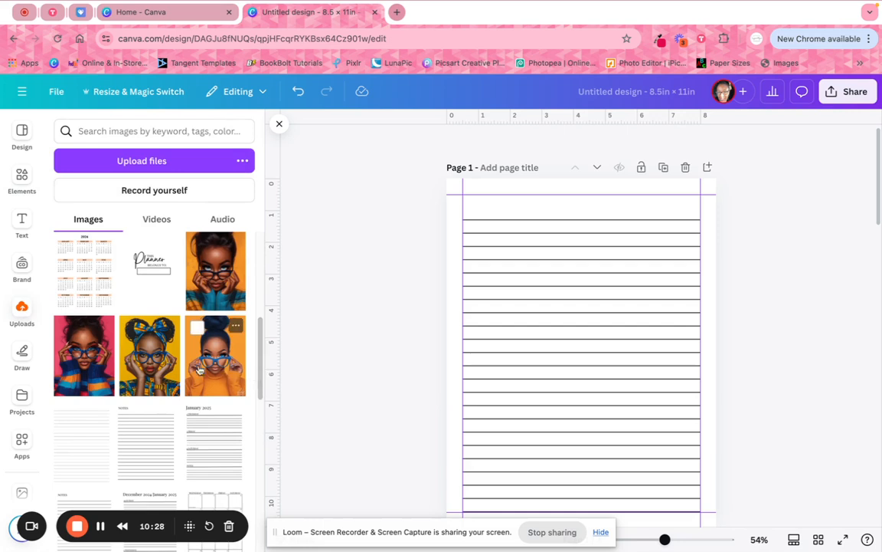
pyautogui.click(73, 357)
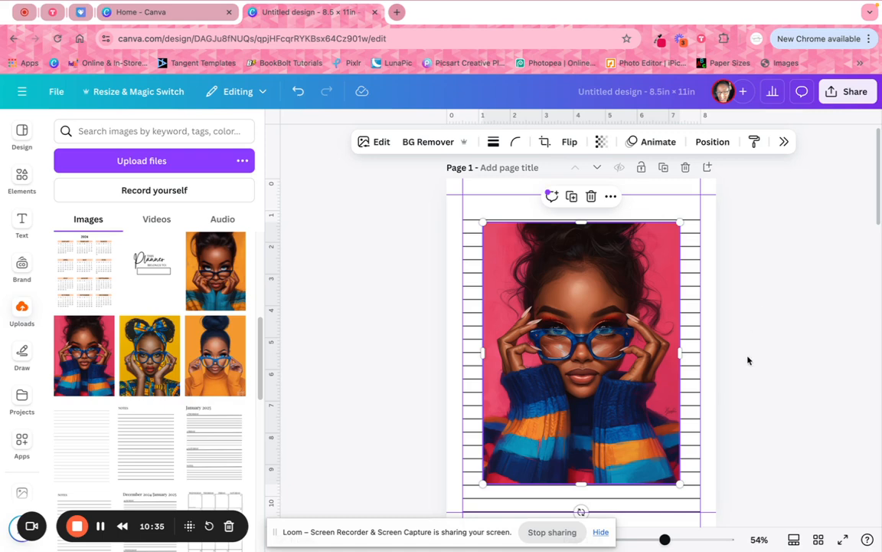
# Move the portrait to the upper-left guide corner and enlarge it to about 7.5 × 10 in, filling the area inside the guides.
pyautogui.click(653, 540)
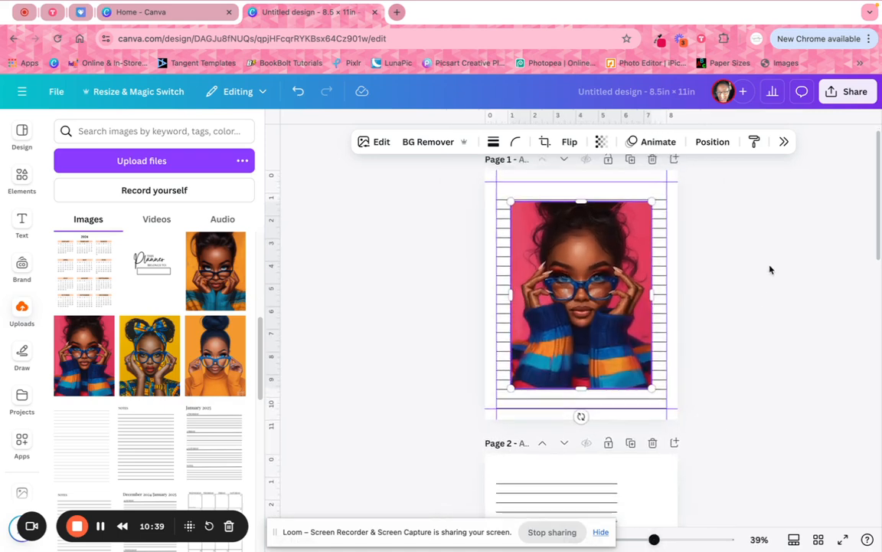
pyautogui.moveTo(622, 277); pyautogui.dragTo(608, 260)
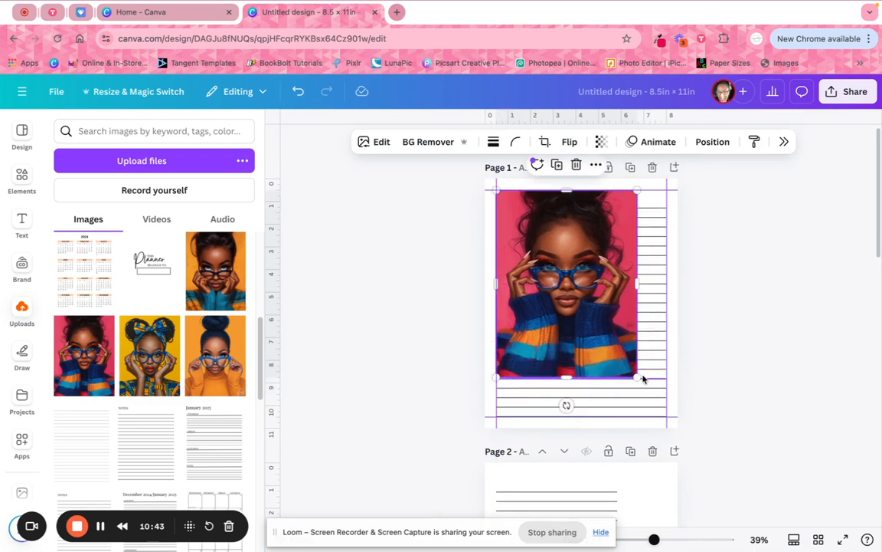
pyautogui.moveTo(637, 377); pyautogui.dragTo(675, 415)
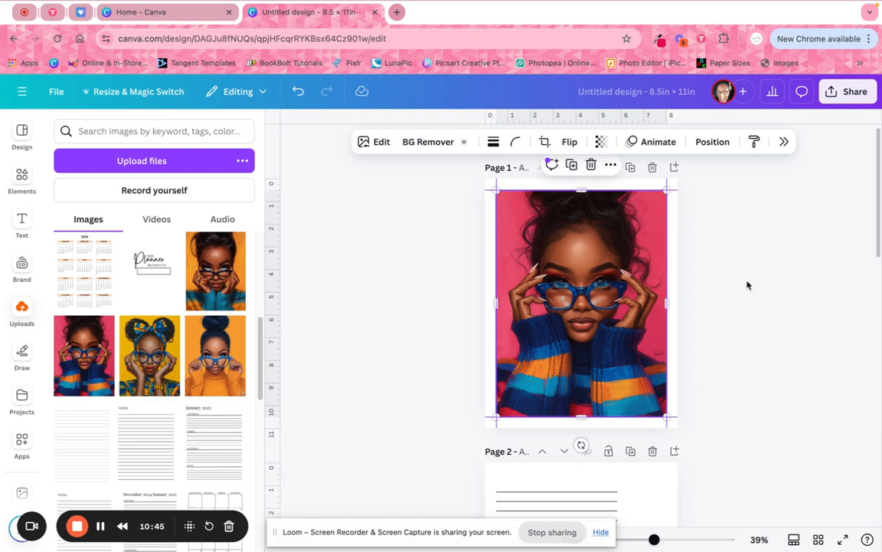
# Send the portrait to the back, behind the lines on page 1.
pyautogui.click(713, 145)
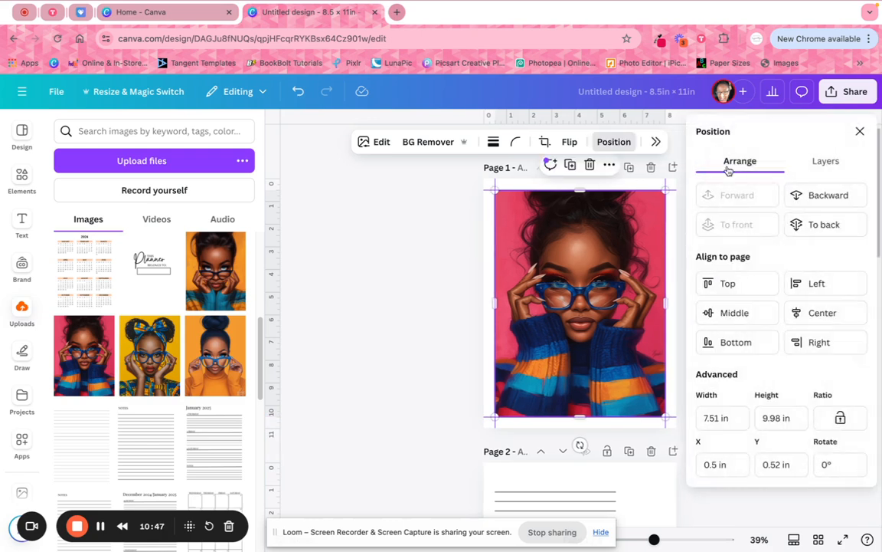
pyautogui.click(812, 225)
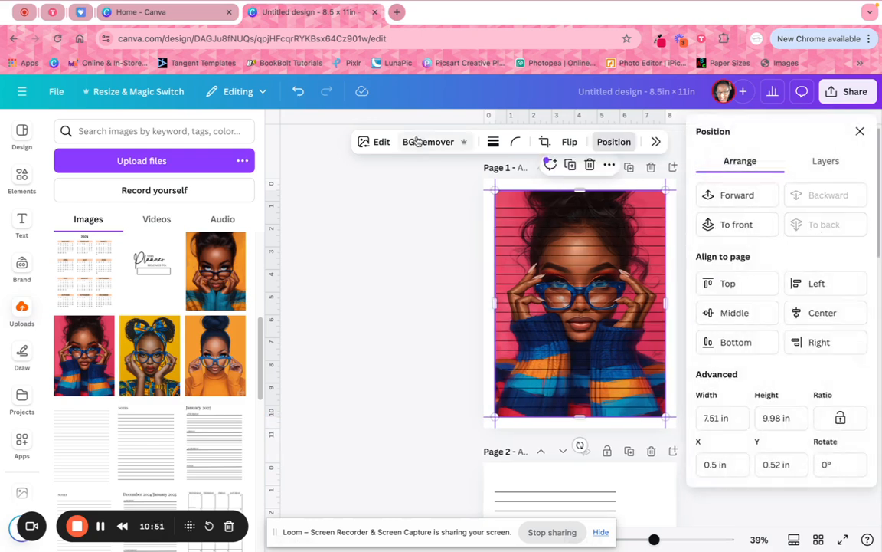
pyautogui.click(860, 131)
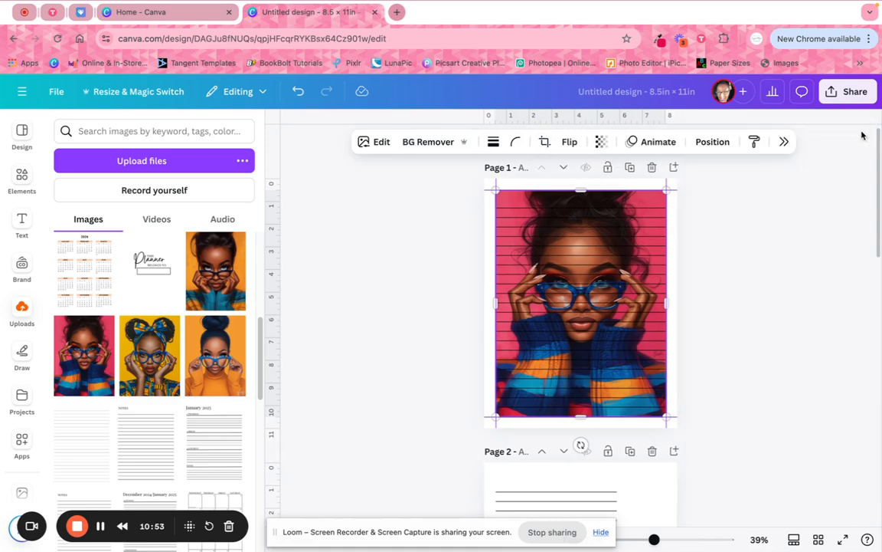
# Try lowering the portrait's transparency value to 12, and return it to 100.
pyautogui.click(600, 142)
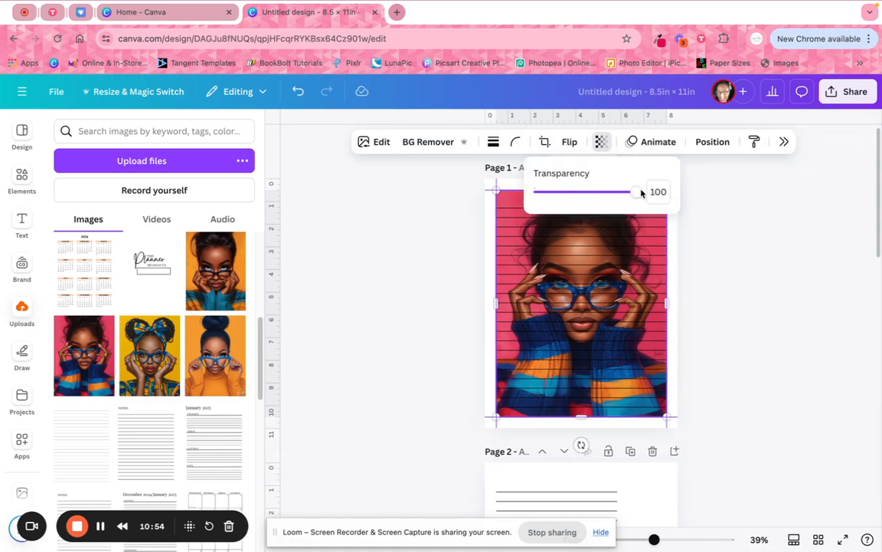
pyautogui.moveTo(636, 191); pyautogui.dragTo(588, 194)
pyautogui.moveTo(565, 193); pyautogui.dragTo(546, 193)
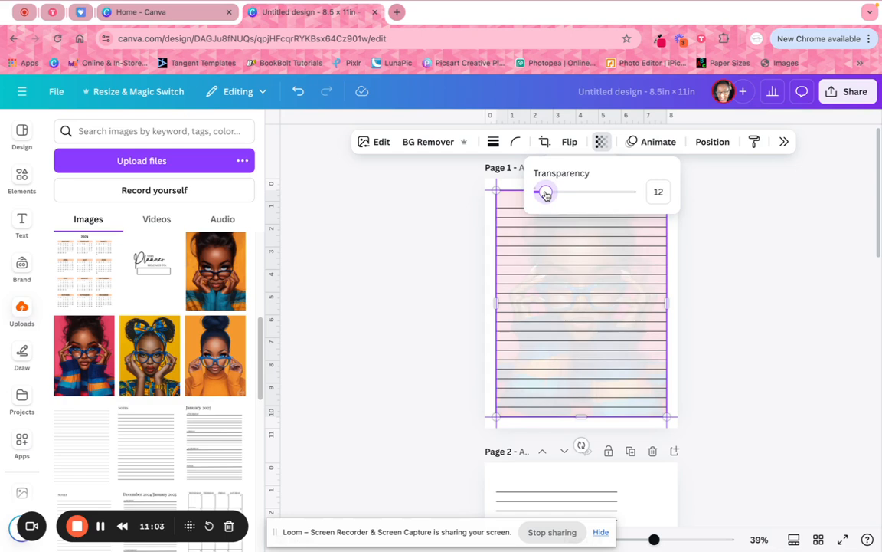
pyautogui.moveTo(545, 194); pyautogui.dragTo(676, 208)
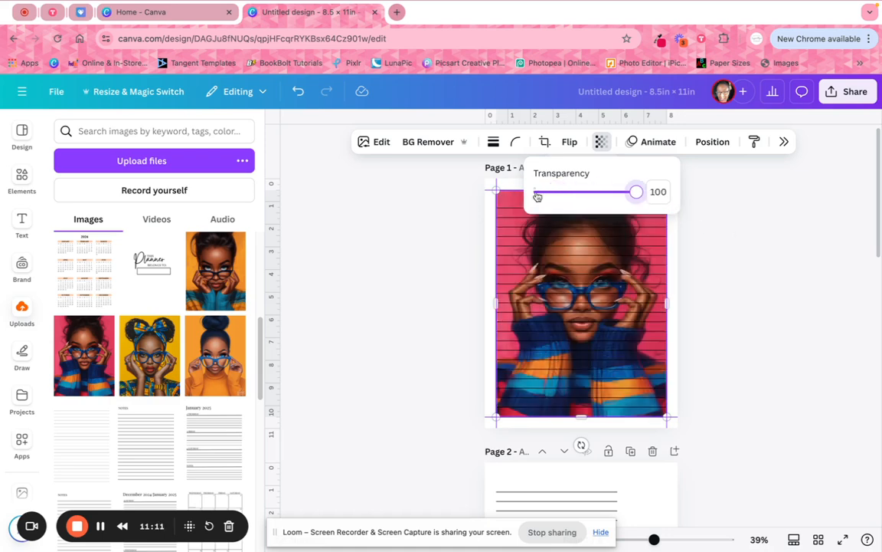
# Try removing the portrait's background with BG Remover.
pyautogui.click(378, 144)
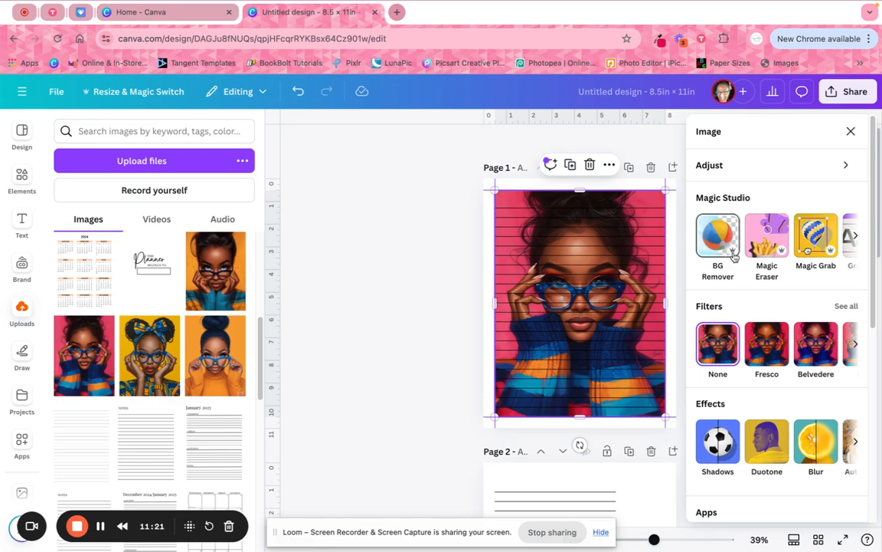
pyautogui.click(726, 243)
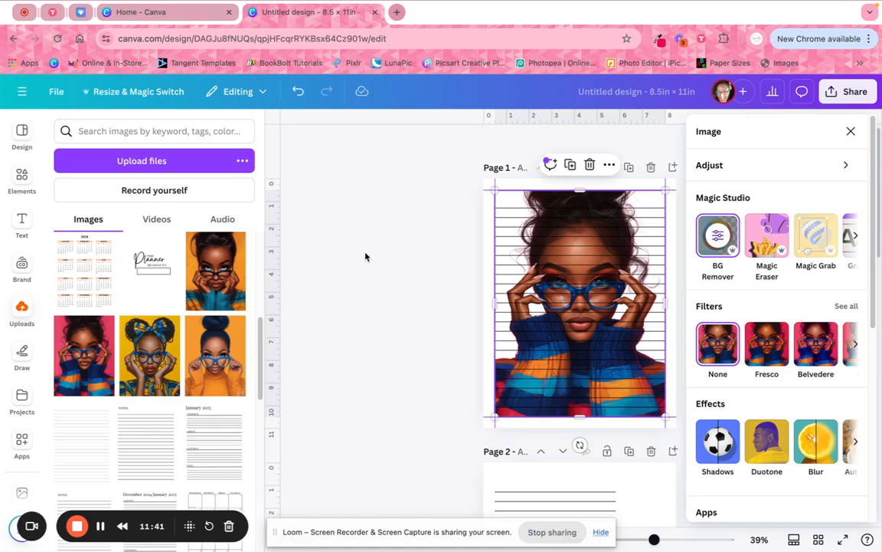
pyautogui.click(850, 131)
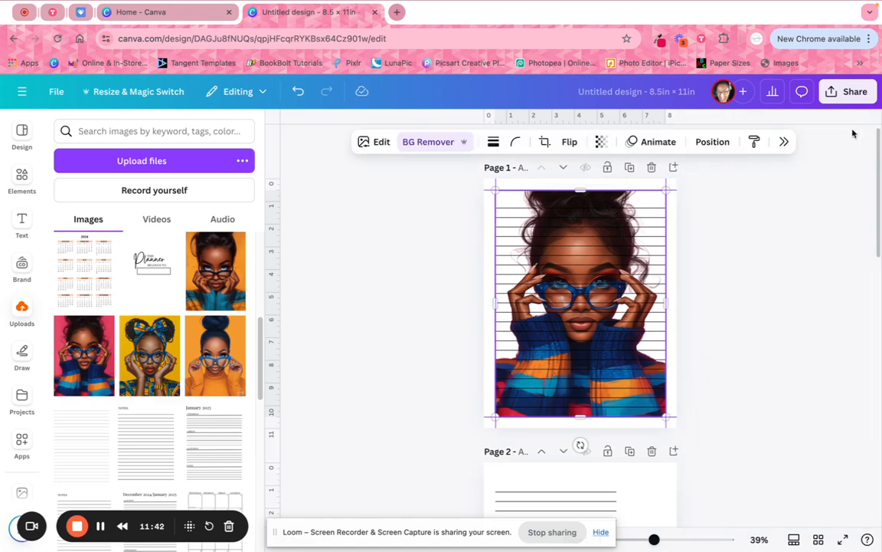
pyautogui.click(713, 142)
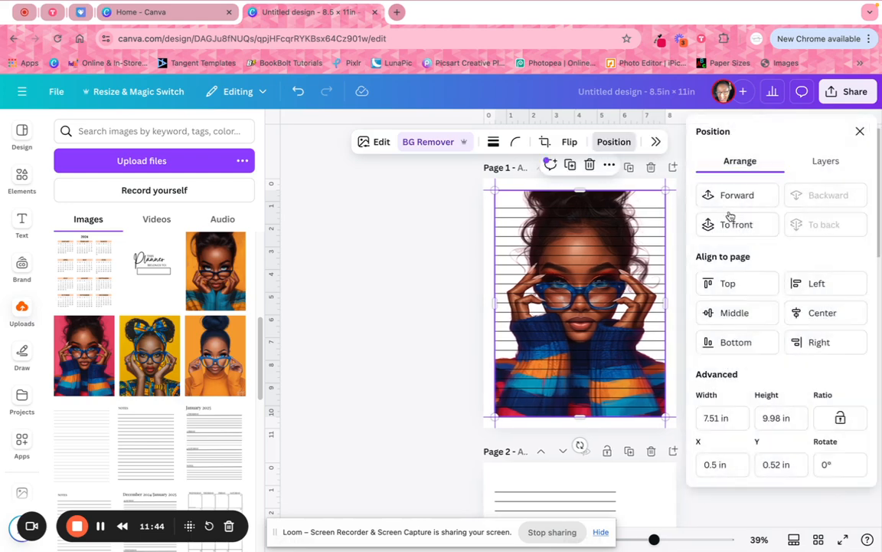
pyautogui.click(861, 131)
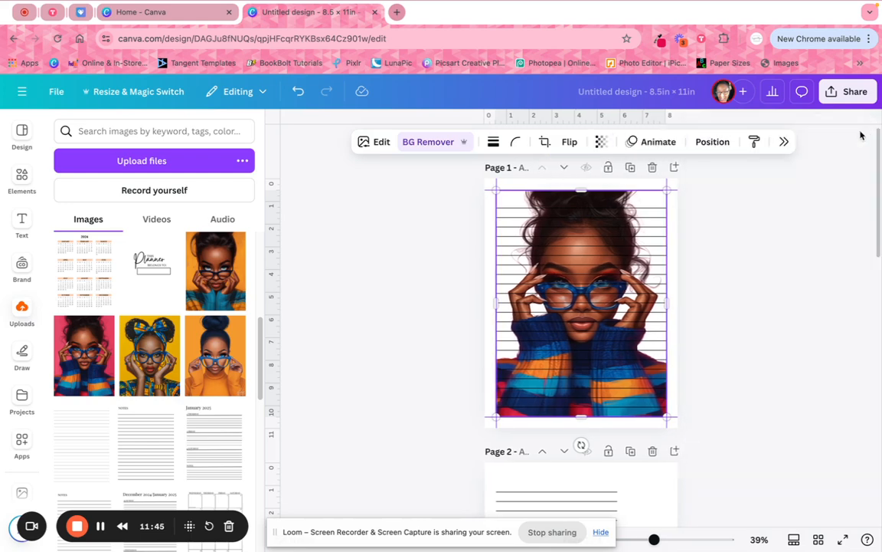
# Try the transparency setting on the cut-out portrait, keep it at 100, and undo the background removal.
pyautogui.click(601, 142)
pyautogui.moveTo(635, 192)
pyautogui.mouseDown()
pyautogui.moveTo(553, 196)
pyautogui.moveTo(636, 192)
pyautogui.mouseUp()
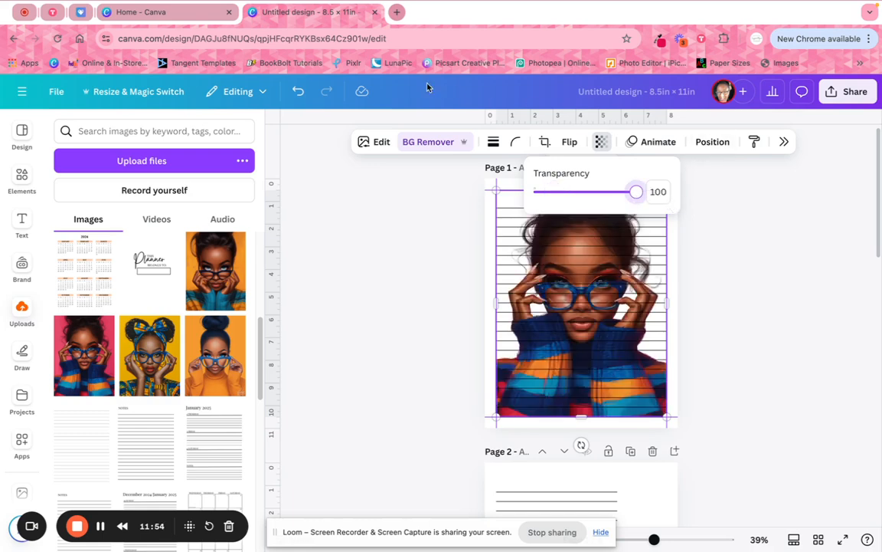
pyautogui.click(298, 91)
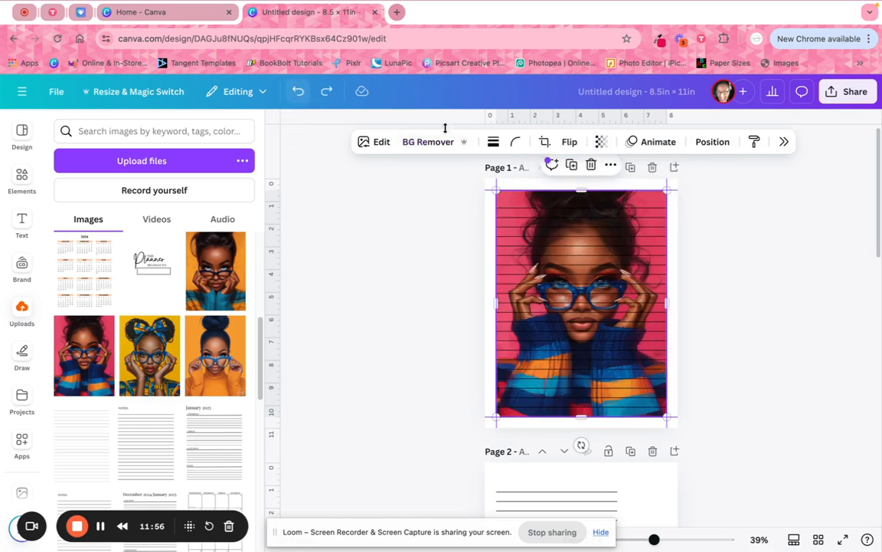
# Apply the Classic filter from the Mono group to the portrait on page 1.
pyautogui.click(379, 143)
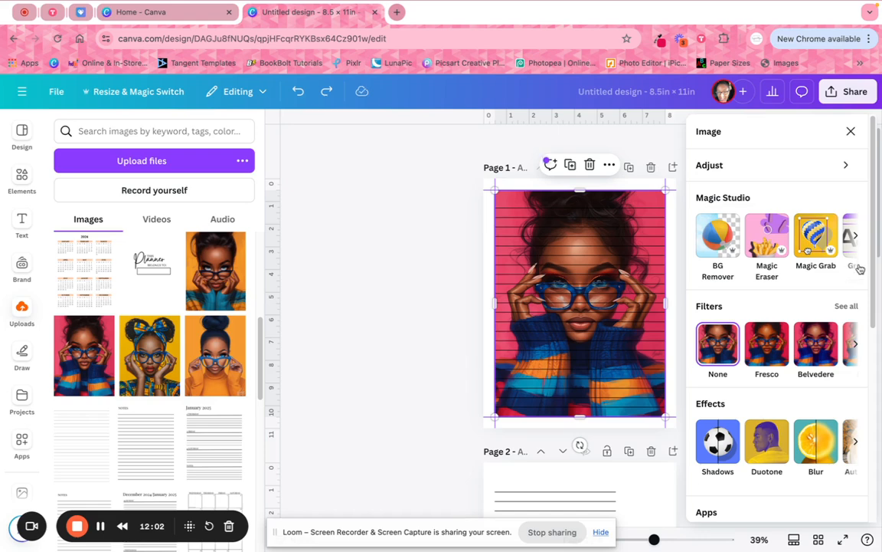
pyautogui.scroll(-3, 863, 291)
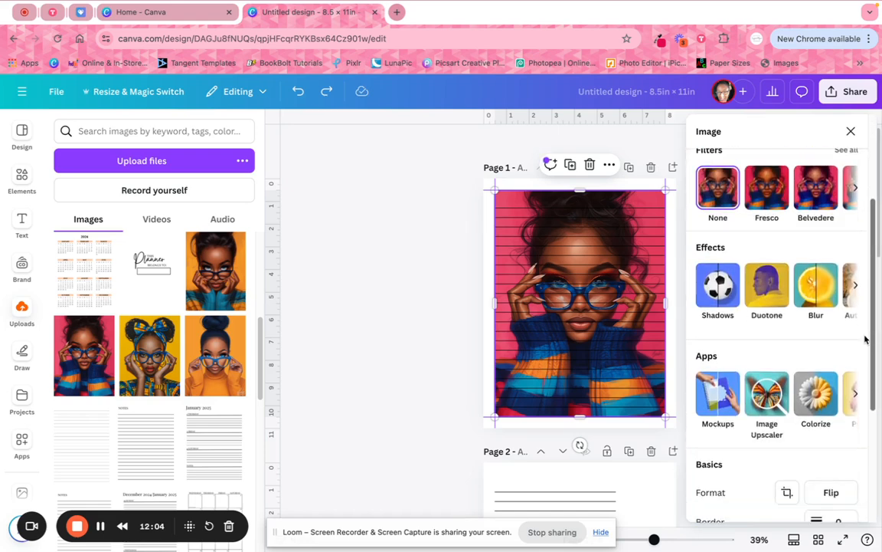
pyautogui.scroll(3, 862, 268)
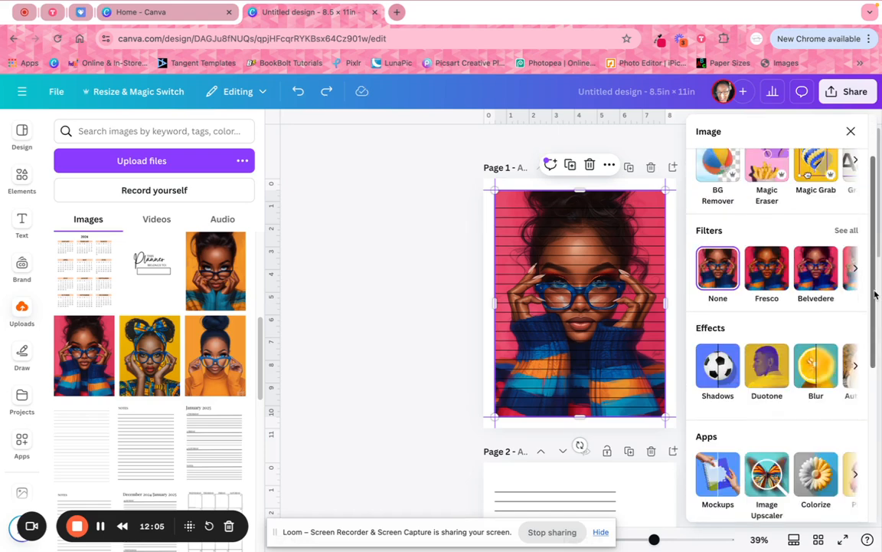
pyautogui.click(842, 229)
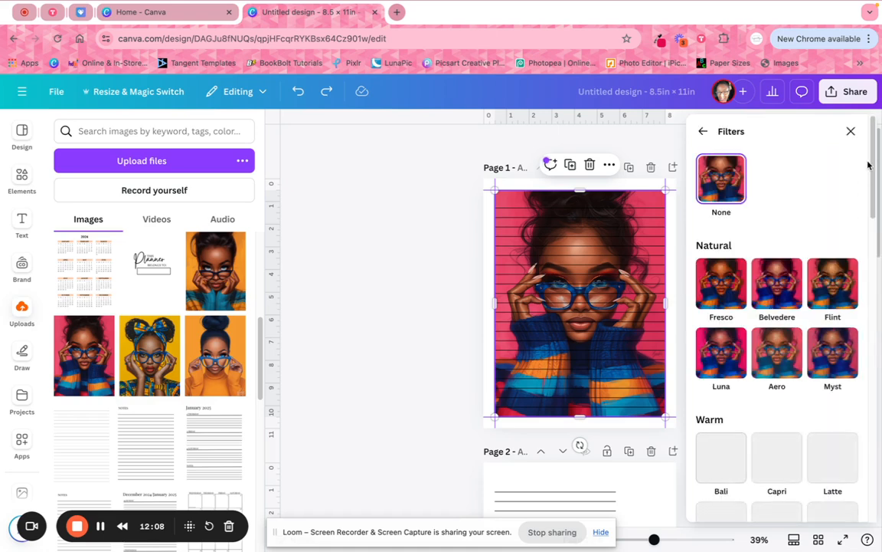
pyautogui.moveTo(873, 149); pyautogui.dragTo(875, 181)
pyautogui.scroll(-2, 878, 201)
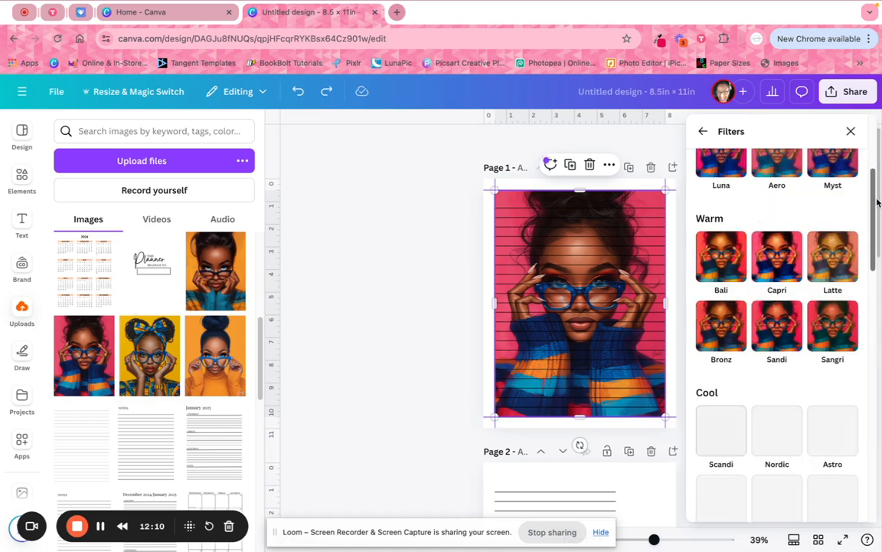
pyautogui.scroll(-3, 879, 228)
pyautogui.scroll(-2, 879, 228)
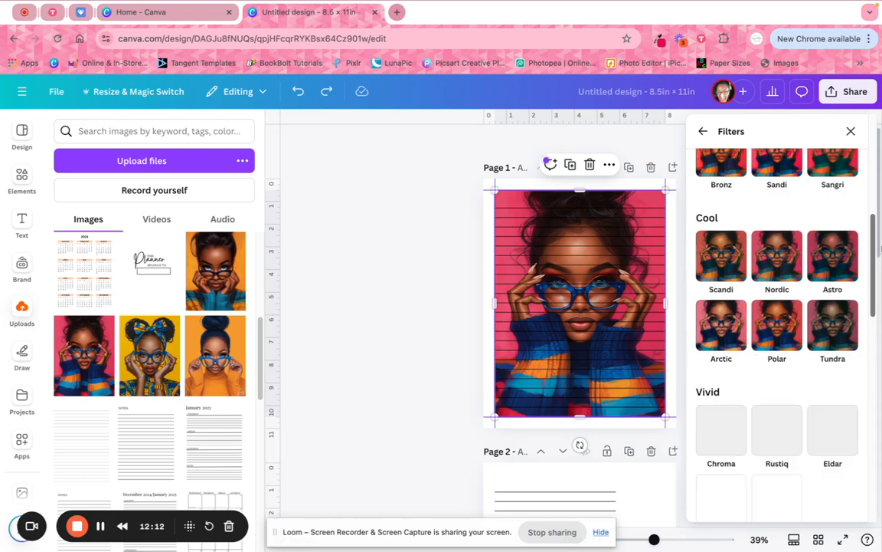
pyautogui.scroll(-3, 880, 260)
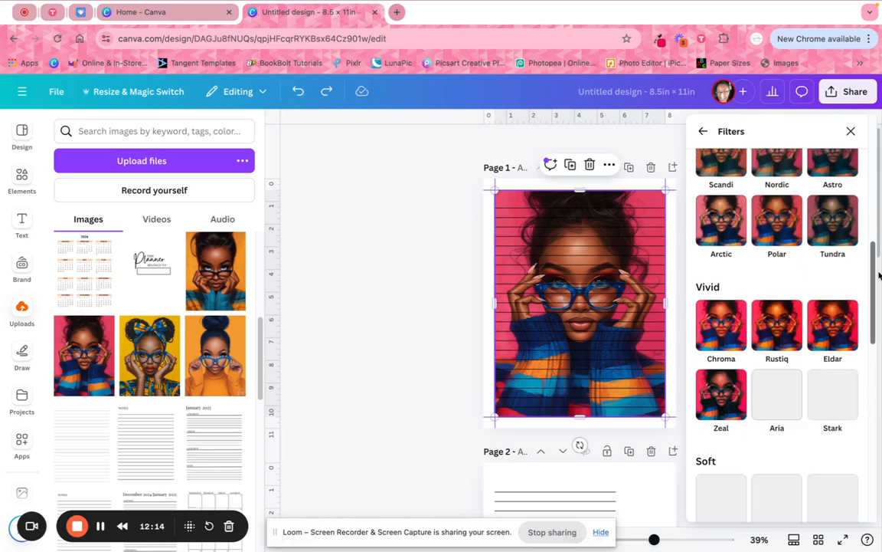
pyautogui.moveTo(880, 276); pyautogui.dragTo(880, 305)
pyautogui.click(738, 217)
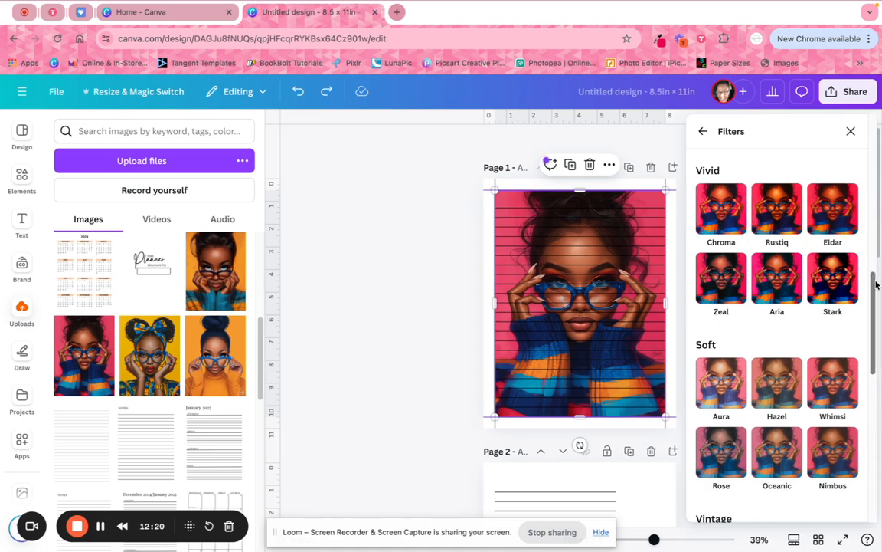
pyautogui.moveTo(875, 285); pyautogui.dragTo(875, 409)
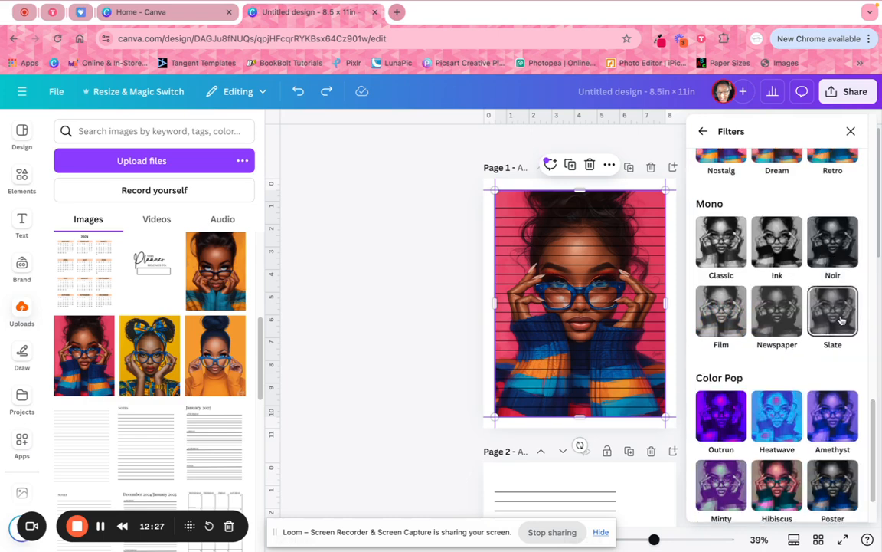
pyautogui.click(715, 245)
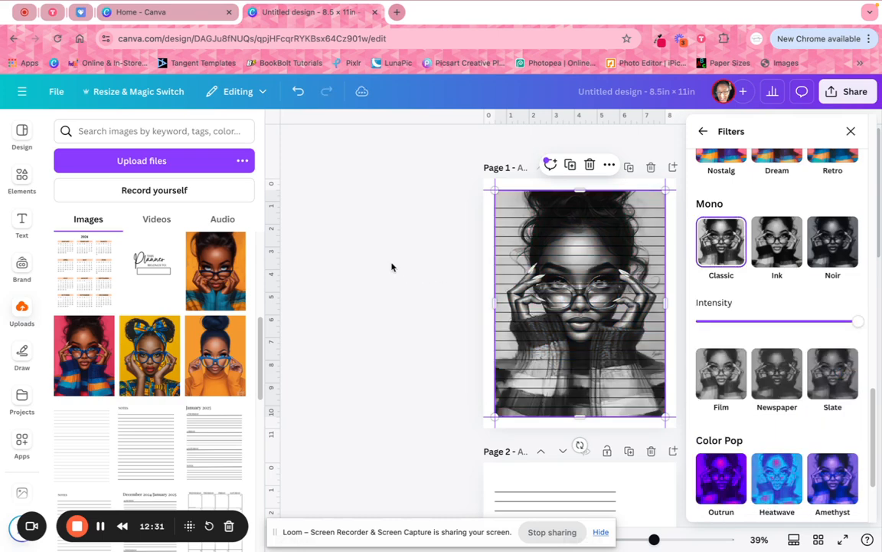
pyautogui.press('Escape')
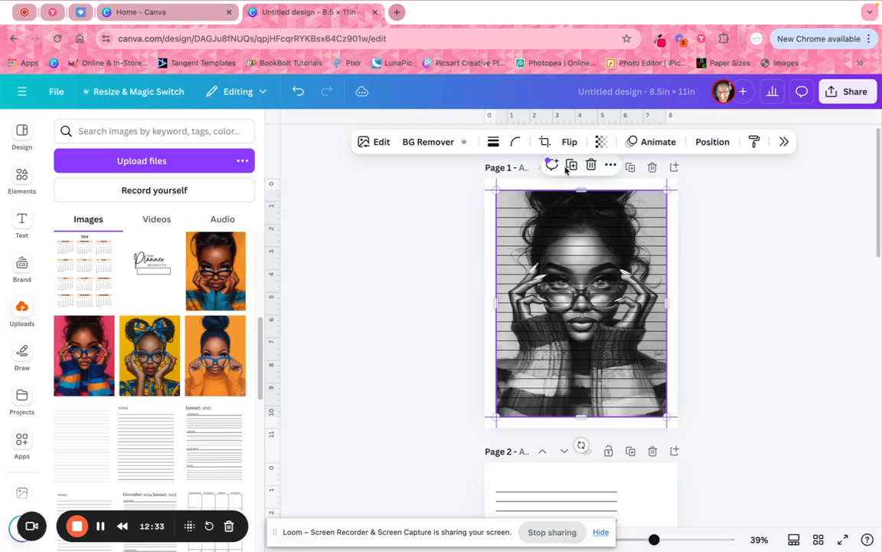
# Remove the background of the black-and-white portrait on page 1 with BG Remover.
pyautogui.click(381, 143)
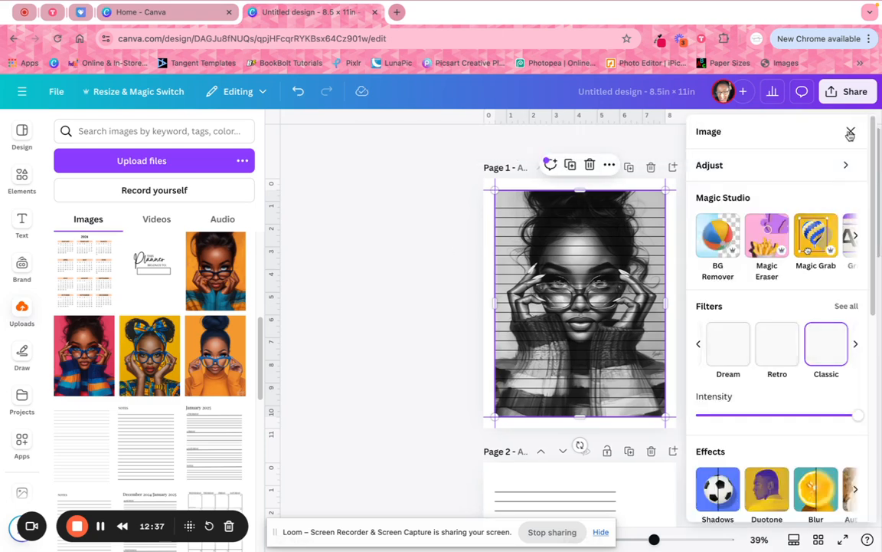
pyautogui.press('Escape')
pyautogui.click(432, 146)
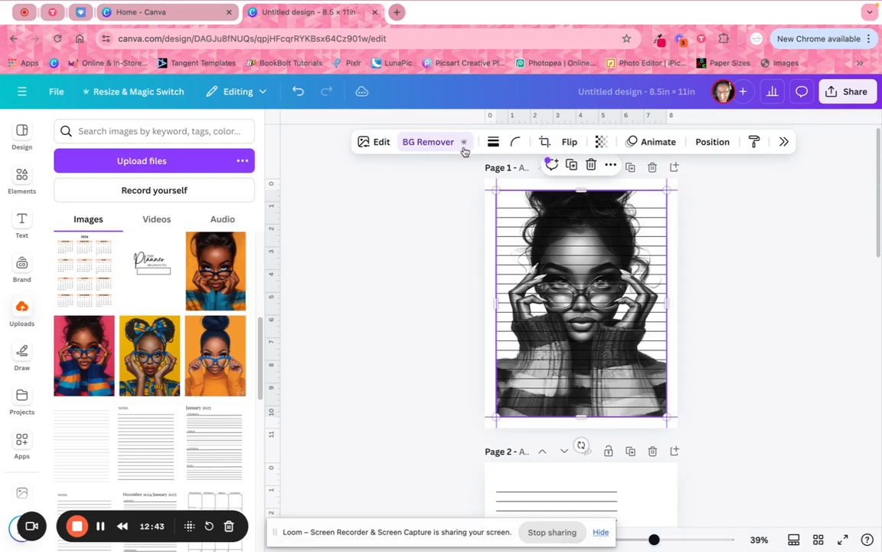
pyautogui.click(750, 249)
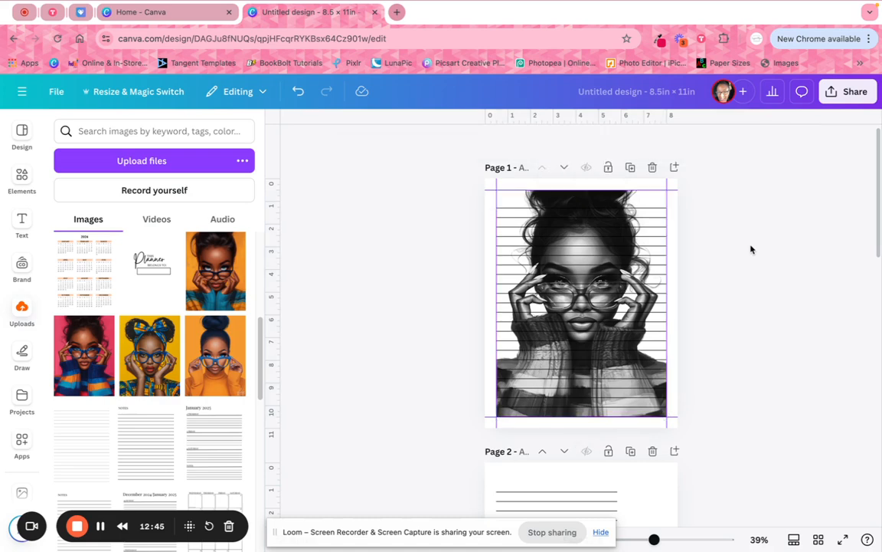
# Set the cut-out portrait's transparency value to 10 so it sits faded behind the lines on page 1.
pyautogui.click(559, 193)
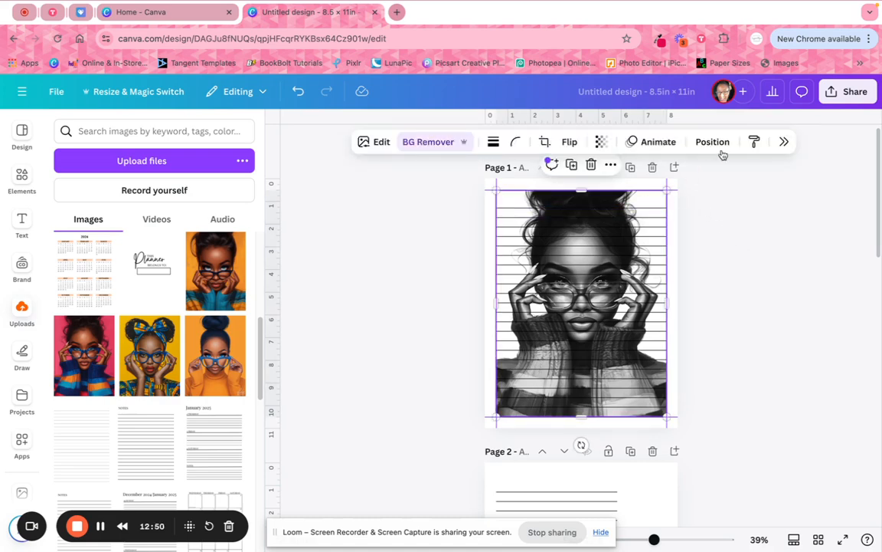
pyautogui.click(712, 142)
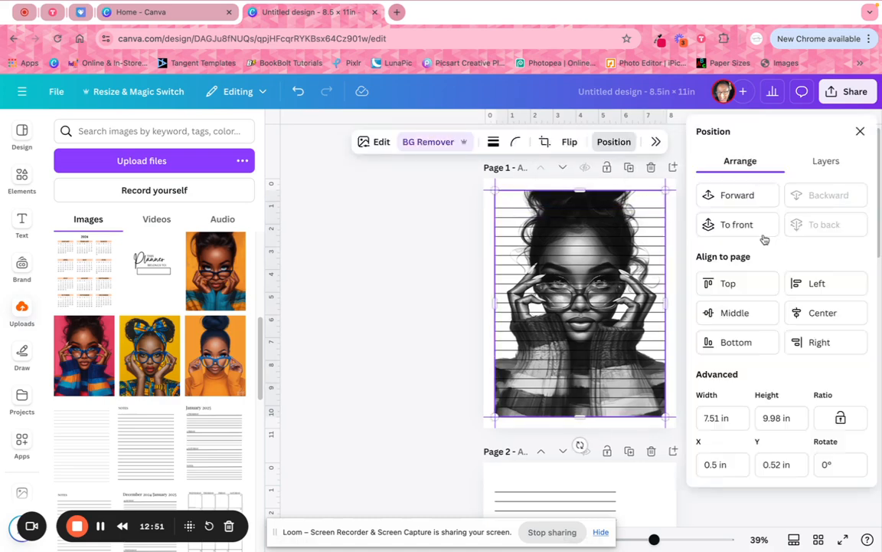
pyautogui.click(859, 131)
pyautogui.click(601, 142)
pyautogui.moveTo(633, 191); pyautogui.dragTo(544, 192)
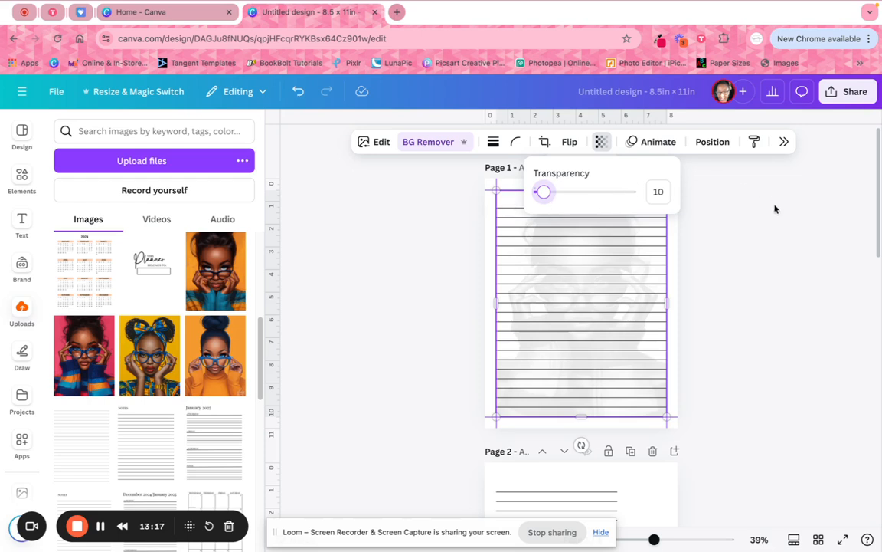
pyautogui.click(779, 254)
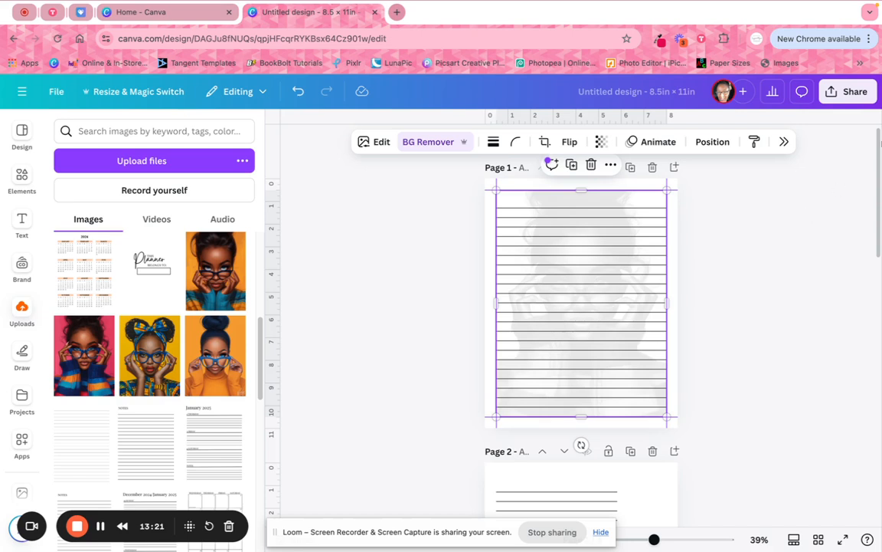
# Review all the lined pages together in grid view.
pyautogui.moveTo(879, 143); pyautogui.dragTo(879, 306)
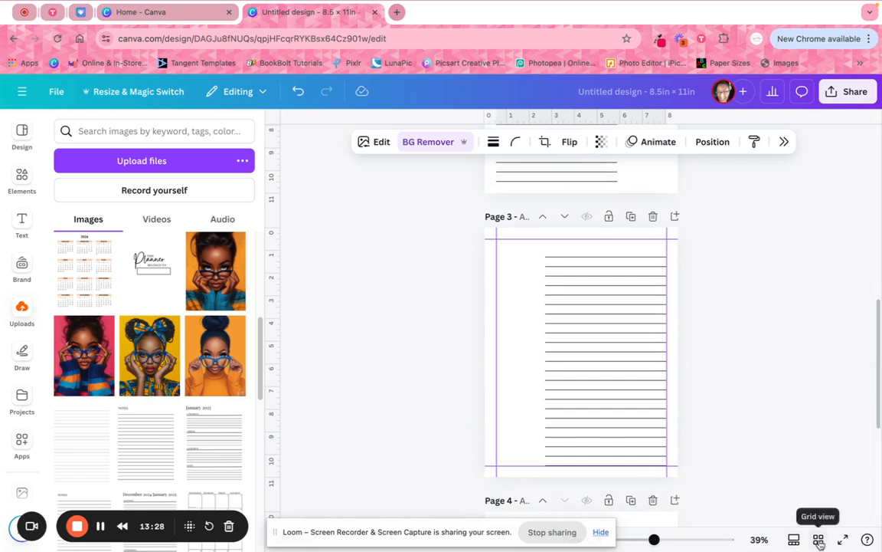
pyautogui.click(819, 540)
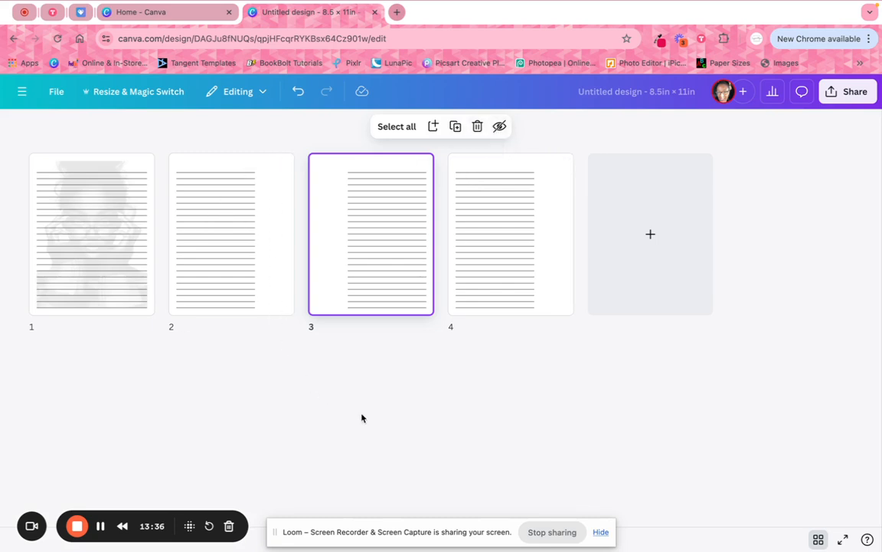
pyautogui.click(134, 184)
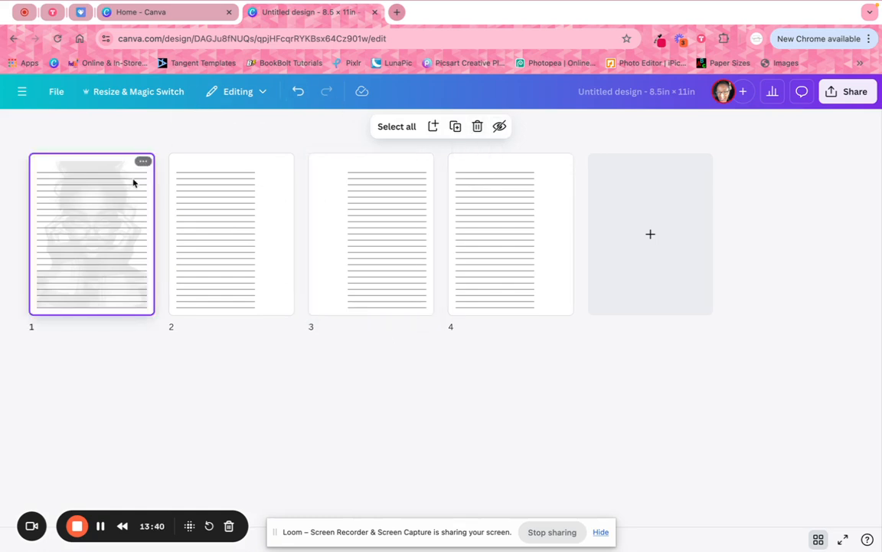
# Duplicate page 1 and delete the faded portrait from the first copy, leaving only its lines.
pyautogui.doubleClick(134, 184)
pyautogui.click(630, 169)
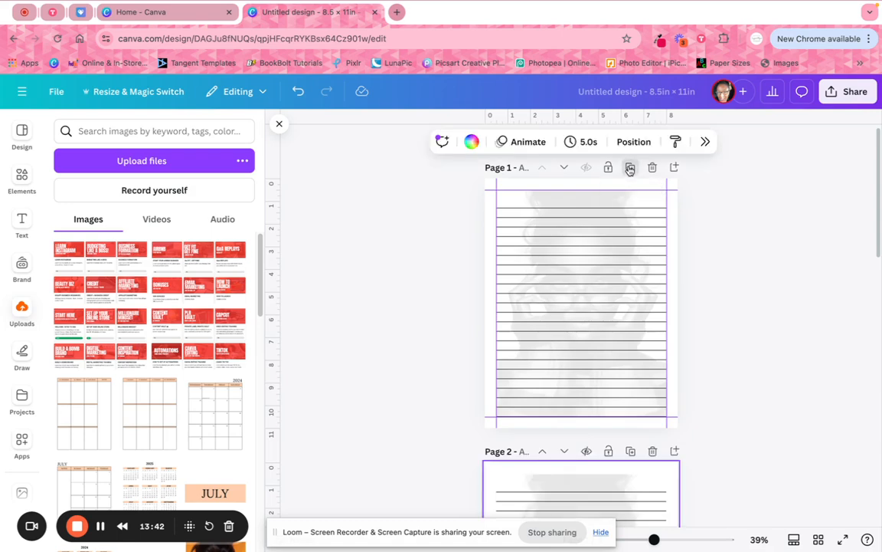
pyautogui.scroll(3, 669, 232)
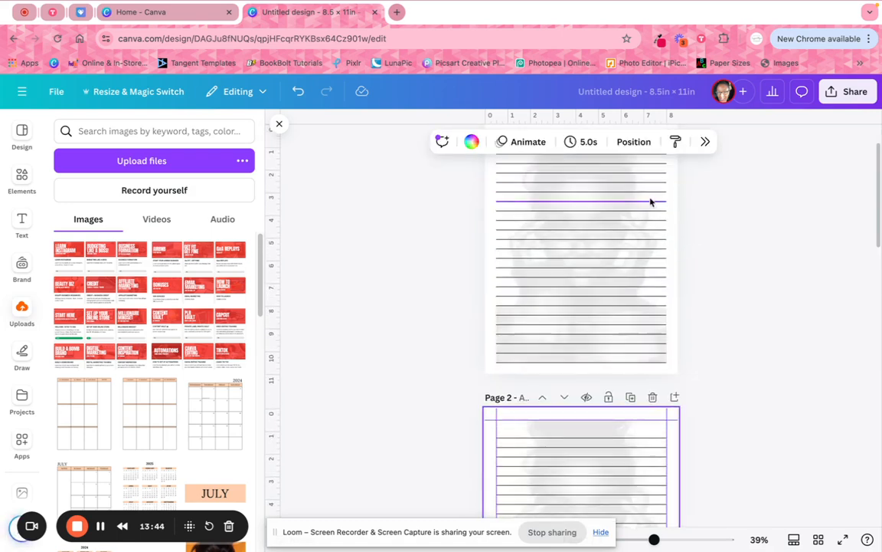
pyautogui.scroll(2, 650, 203)
pyautogui.click(638, 199)
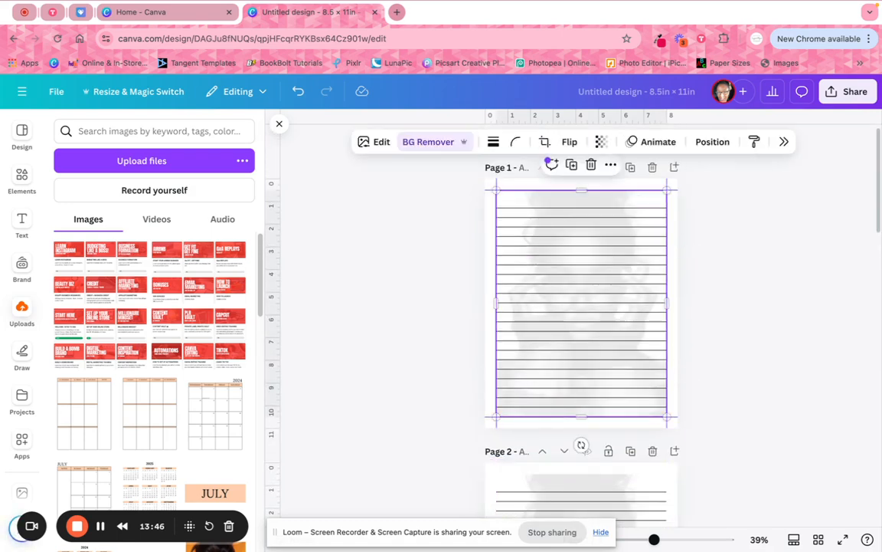
pyautogui.press('Delete')
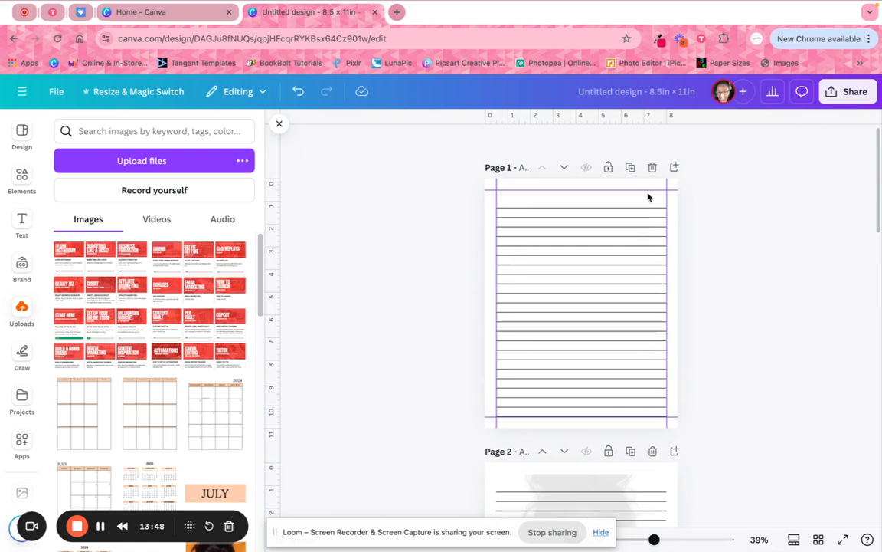
# Delete the top two writing lines on page 1 to make room for a heading.
pyautogui.moveTo(654, 539); pyautogui.dragTo(671, 540)
pyautogui.scroll(2, 702, 150)
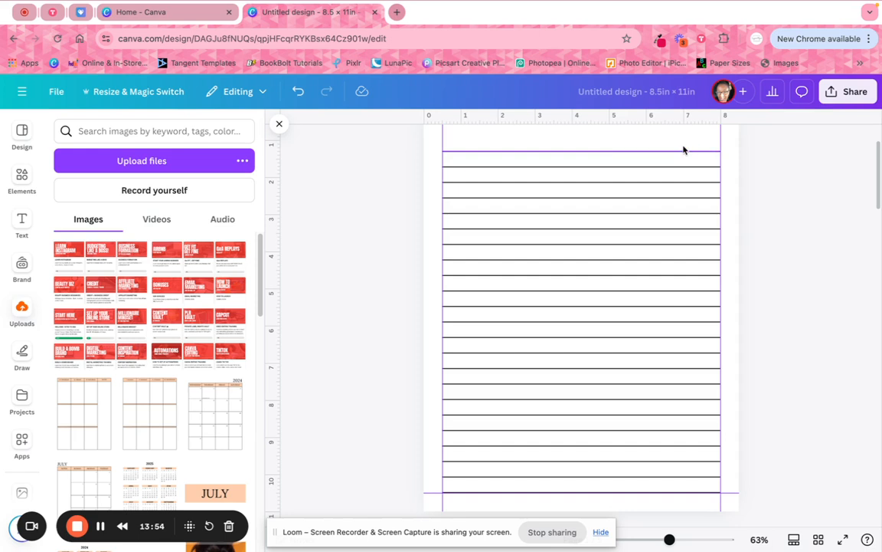
pyautogui.click(684, 150)
pyautogui.click(743, 182)
pyautogui.scroll(1, 754, 184)
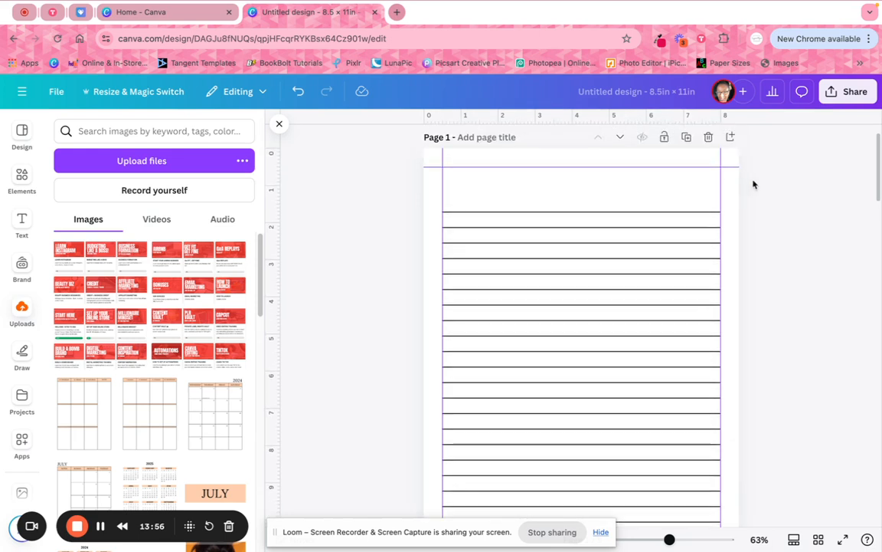
pyautogui.click(674, 223)
pyautogui.press('Delete')
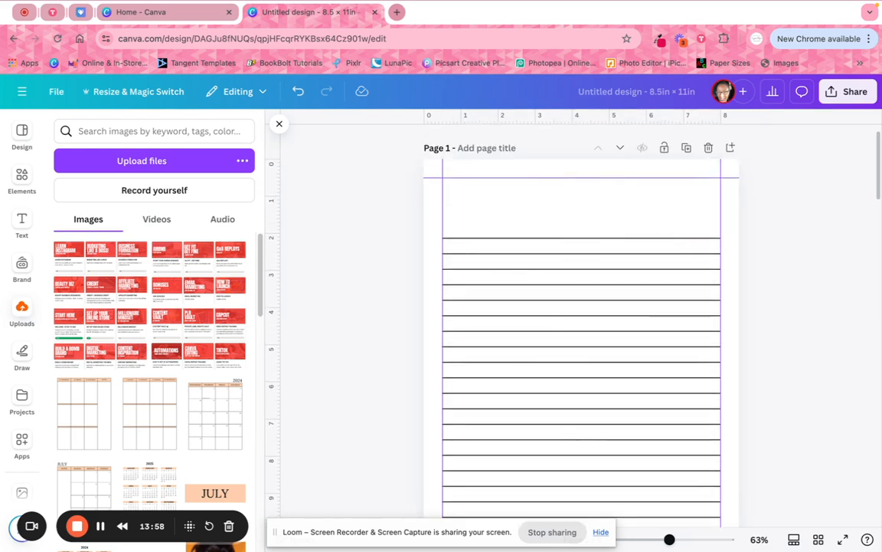
# Add a subheading text box and place it centered just below the top guide, above the lines on page 1.
pyautogui.click(22, 222)
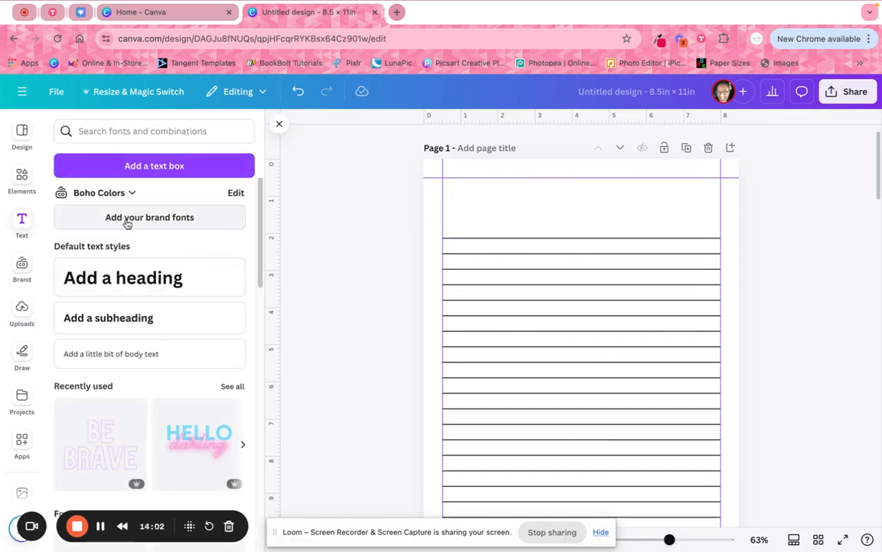
pyautogui.click(145, 317)
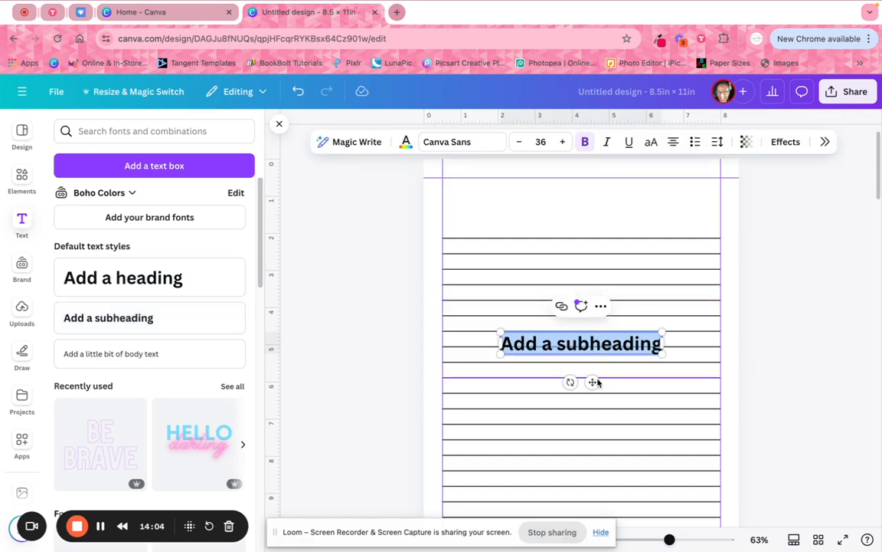
pyautogui.moveTo(591, 382); pyautogui.dragTo(589, 235)
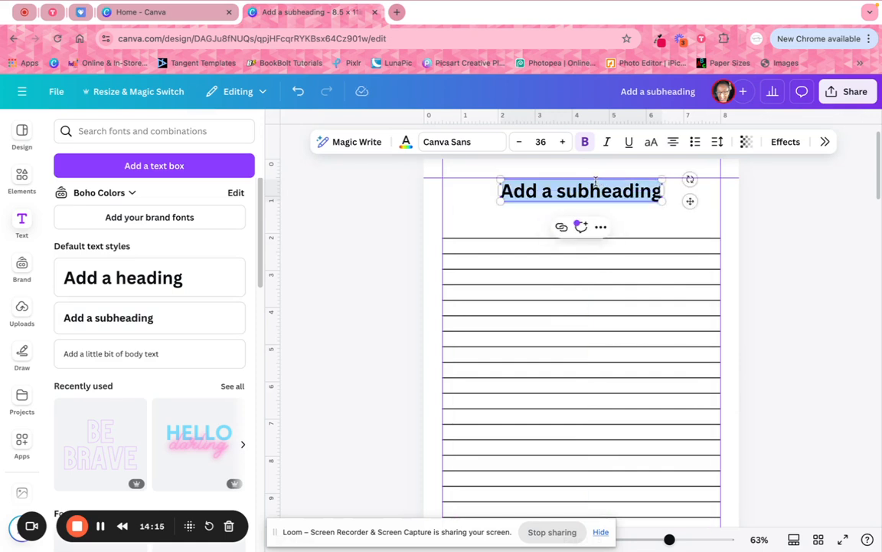
# Replace the subheading's placeholder text with "I can do all things through Christ".
pyautogui.write('I can do all')
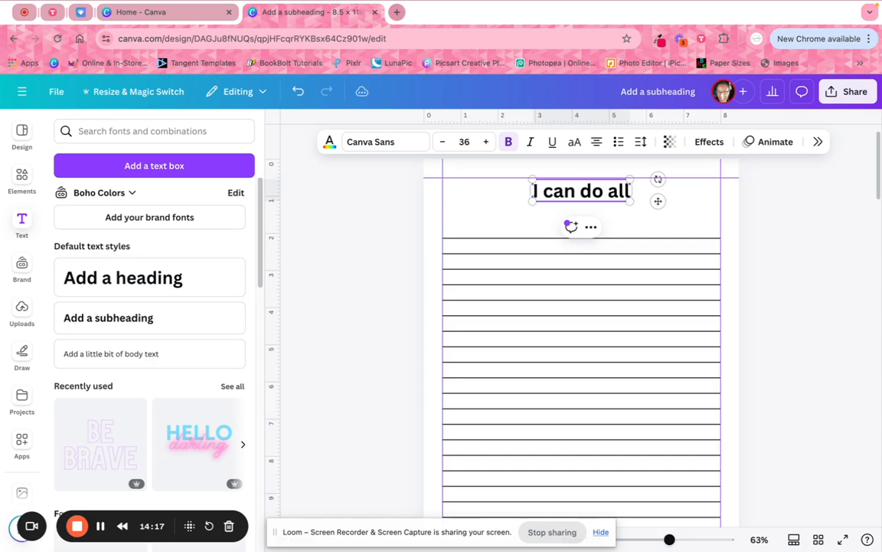
pyautogui.write(' things thru')
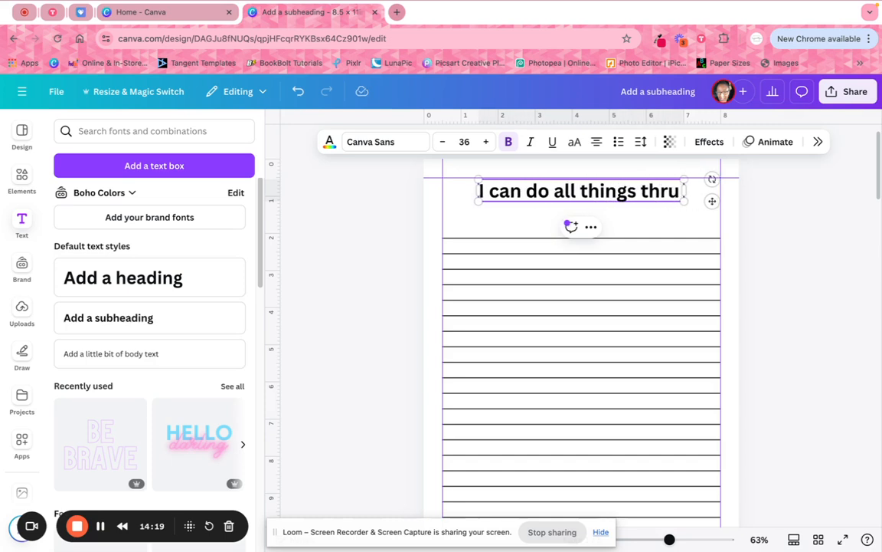
pyautogui.press('BackSpace')
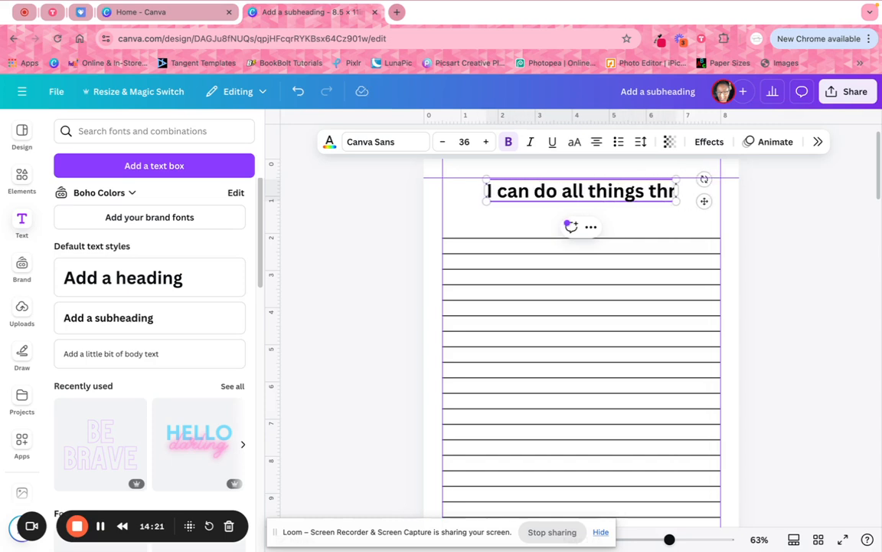
pyautogui.write('ough Christ')
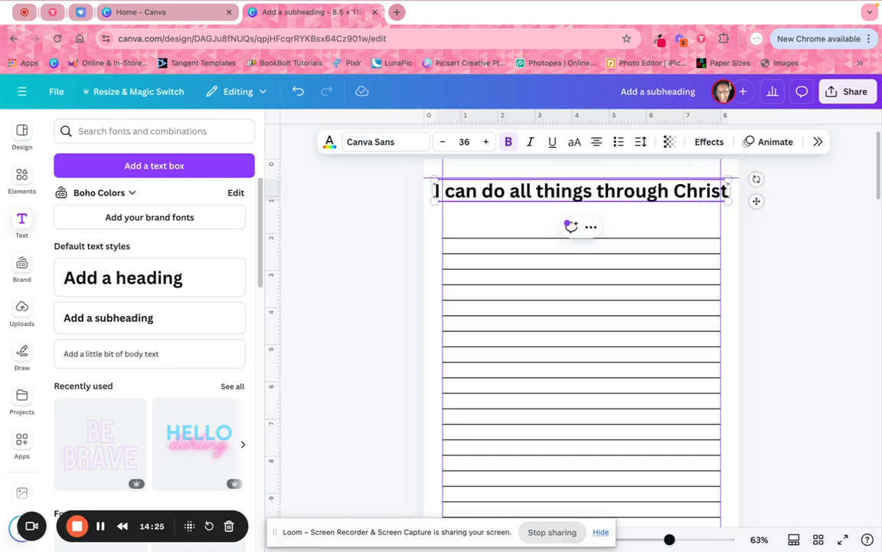
# Complete the page 1 heading with ", Who gives me strength." and enclose the whole quote in quotation marks.
pyautogui.write(', Who ')
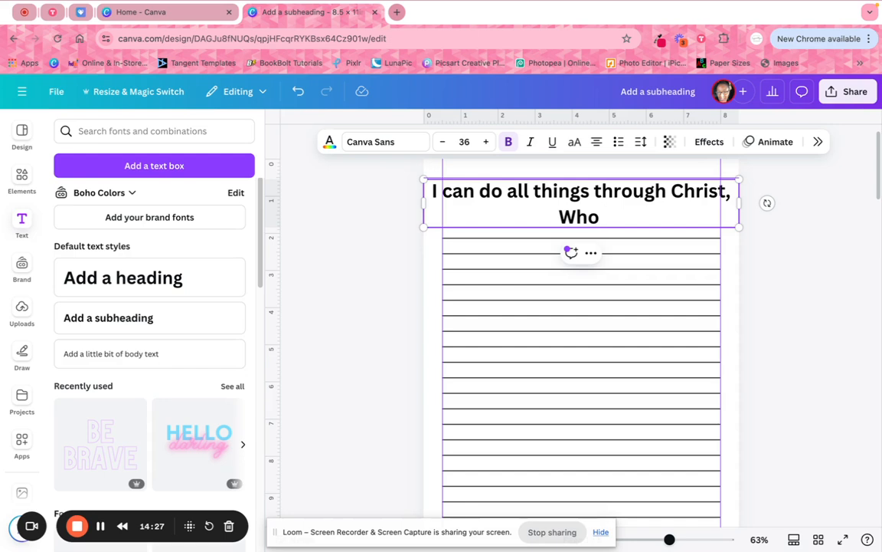
pyautogui.write('gives me stre')
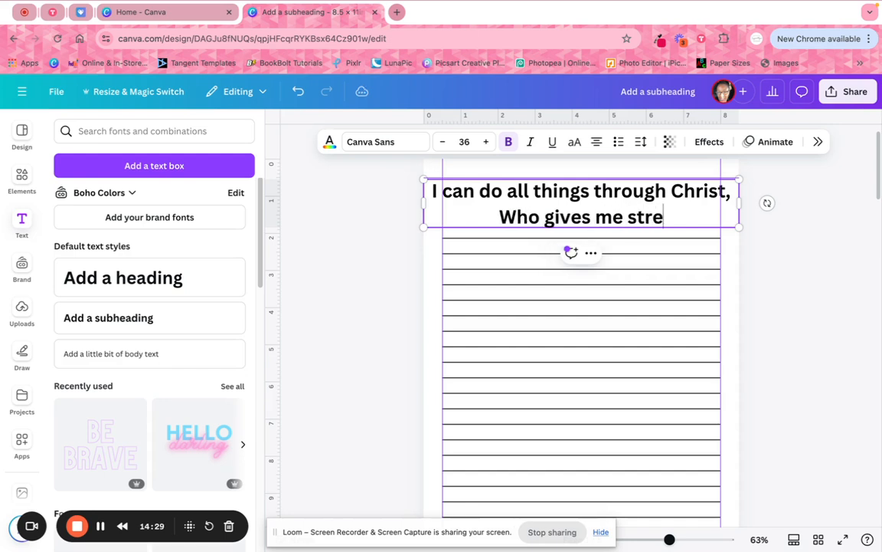
pyautogui.write('ngth')
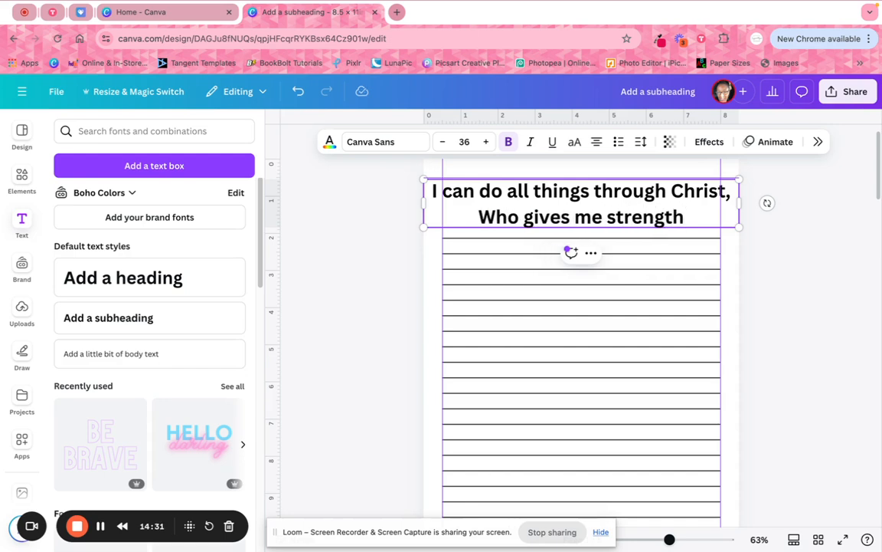
pyautogui.write('."')
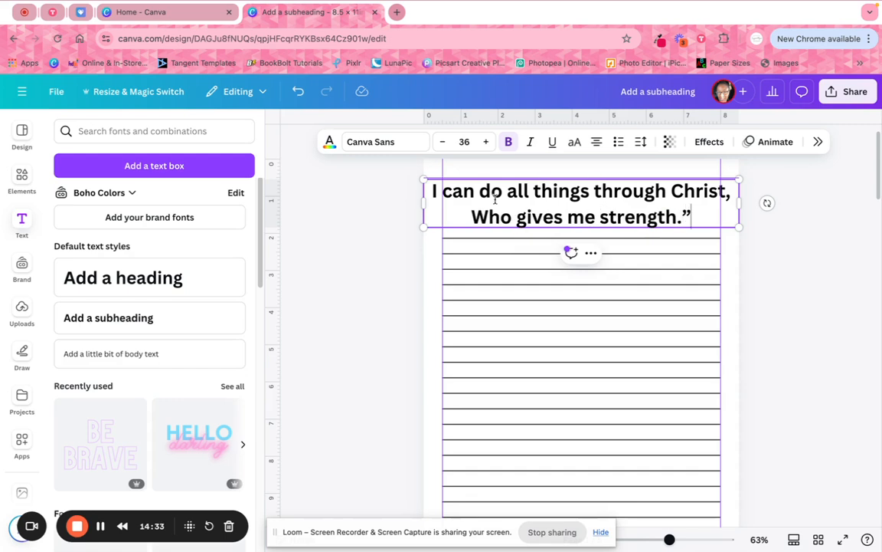
pyautogui.click(433, 188)
pyautogui.write('"')
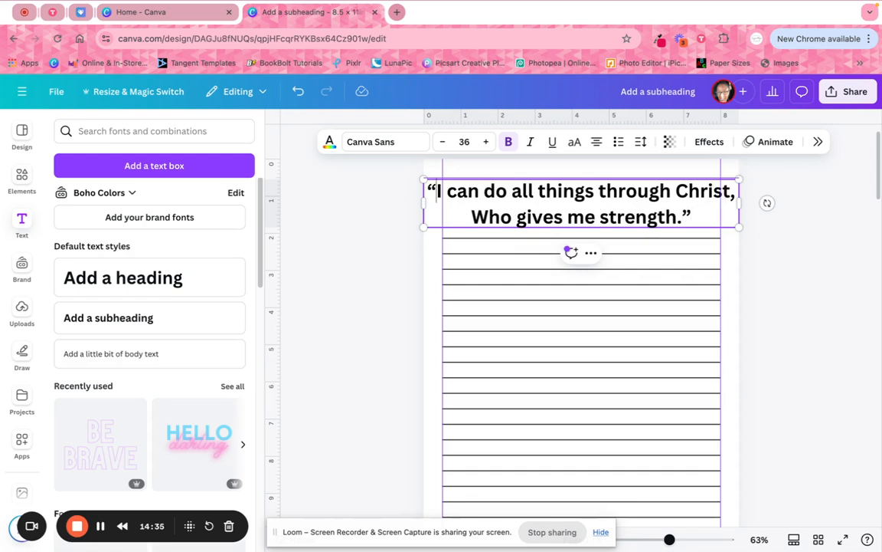
# Set the quote heading's font size to 18 and widen its text box to reach both side guides.
pyautogui.click(456, 142)
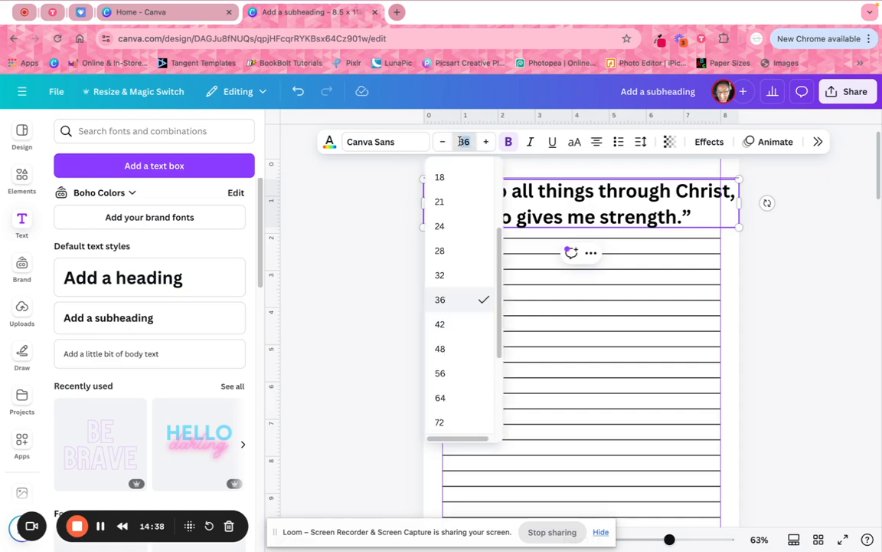
pyautogui.click(439, 177)
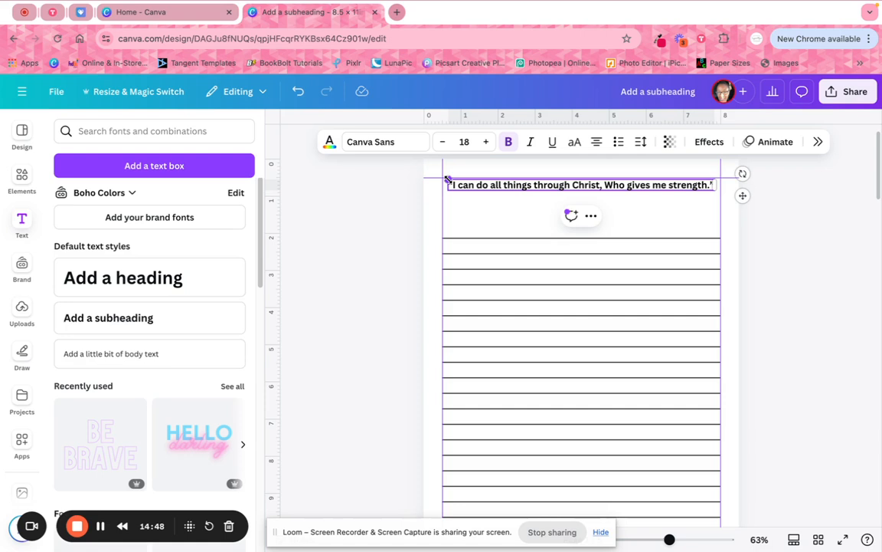
pyautogui.click(678, 191)
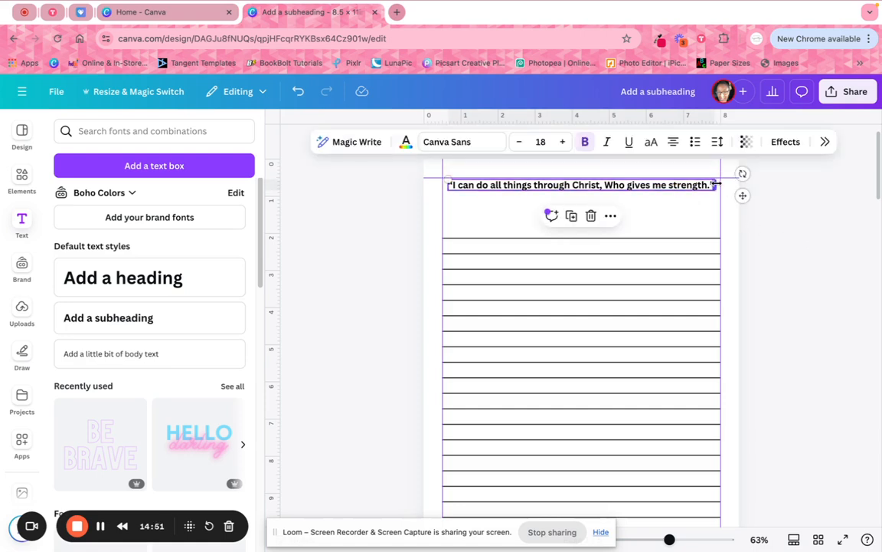
pyautogui.moveTo(717, 186); pyautogui.dragTo(721, 187)
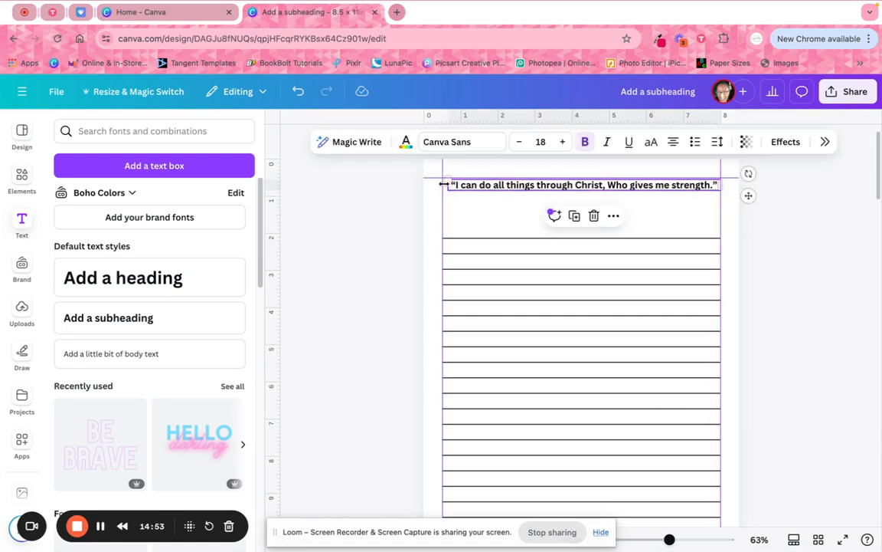
pyautogui.moveTo(443, 185); pyautogui.dragTo(444, 186)
pyautogui.click(818, 539)
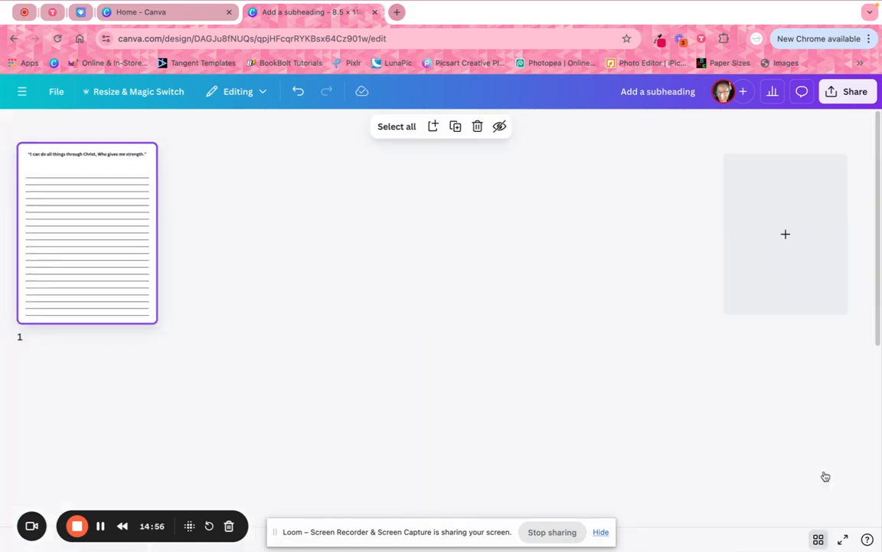
pyautogui.doubleClick(71, 216)
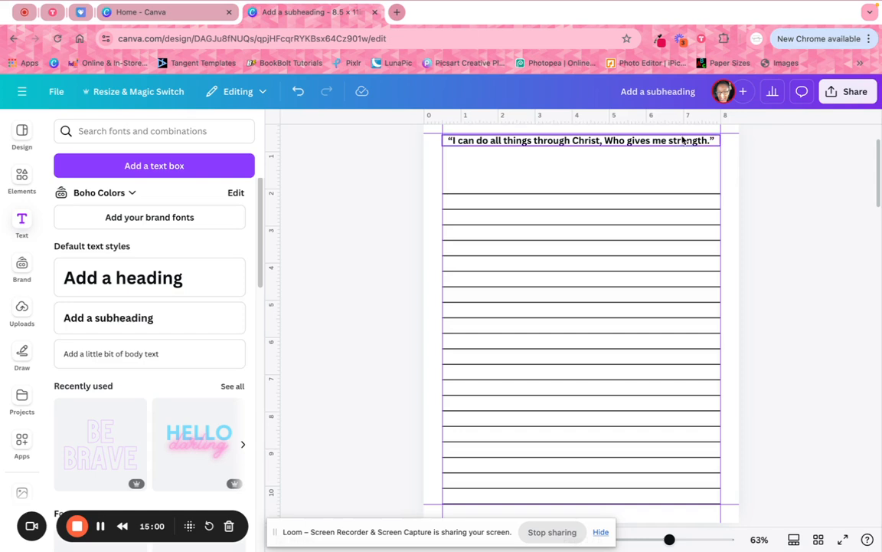
# Try the Twister font on the quote heading of page 1.
pyautogui.click(683, 140)
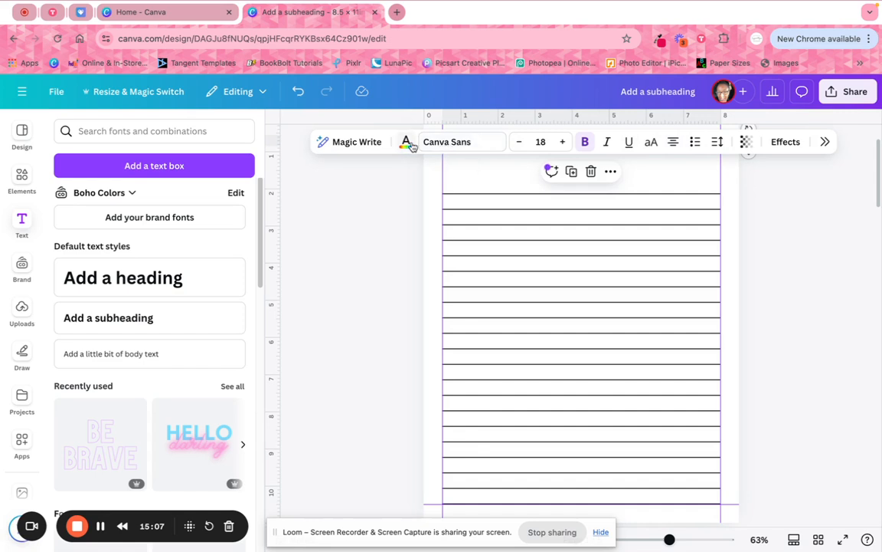
pyautogui.click(442, 146)
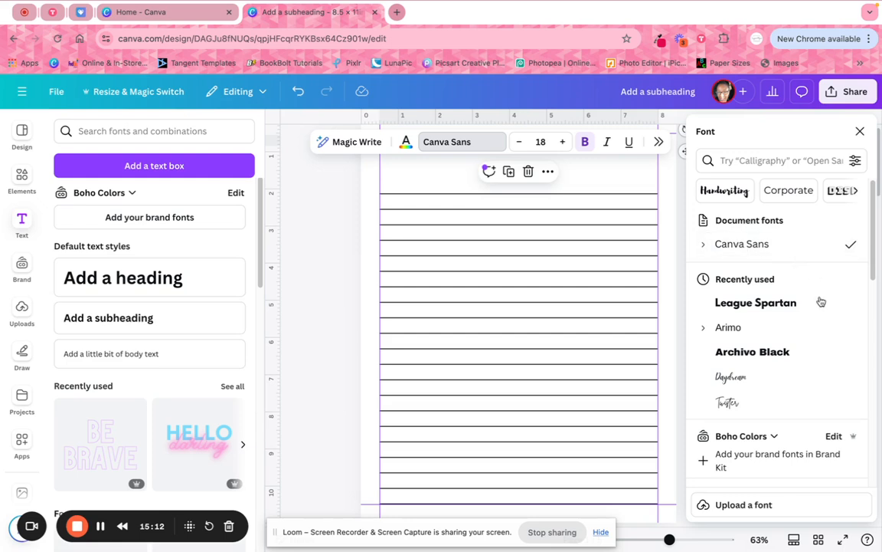
pyautogui.scroll(-3, 880, 268)
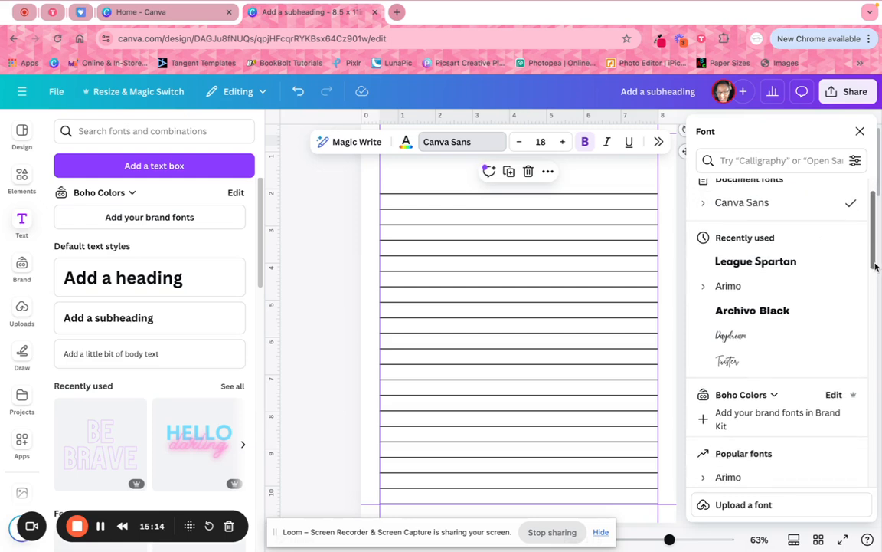
pyautogui.moveTo(878, 281); pyautogui.dragTo(881, 410)
pyautogui.scroll(10, 879, 383)
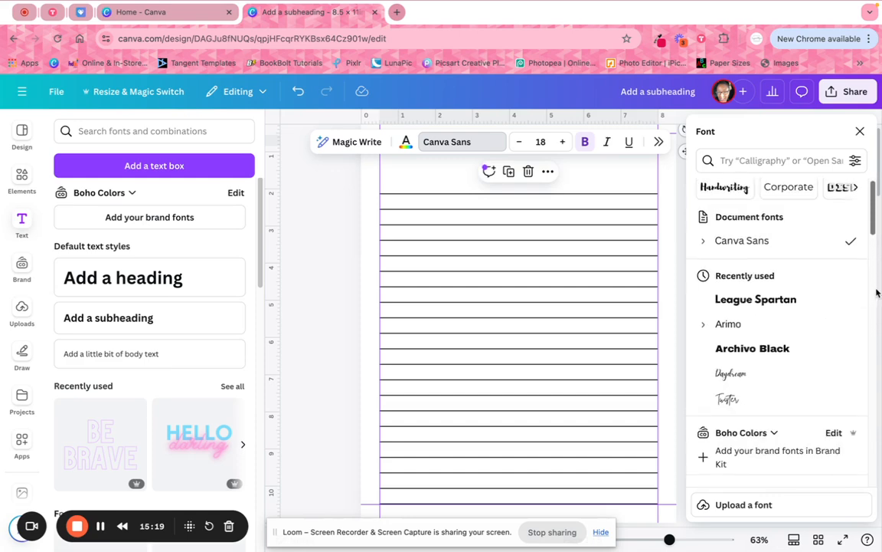
pyautogui.click(772, 403)
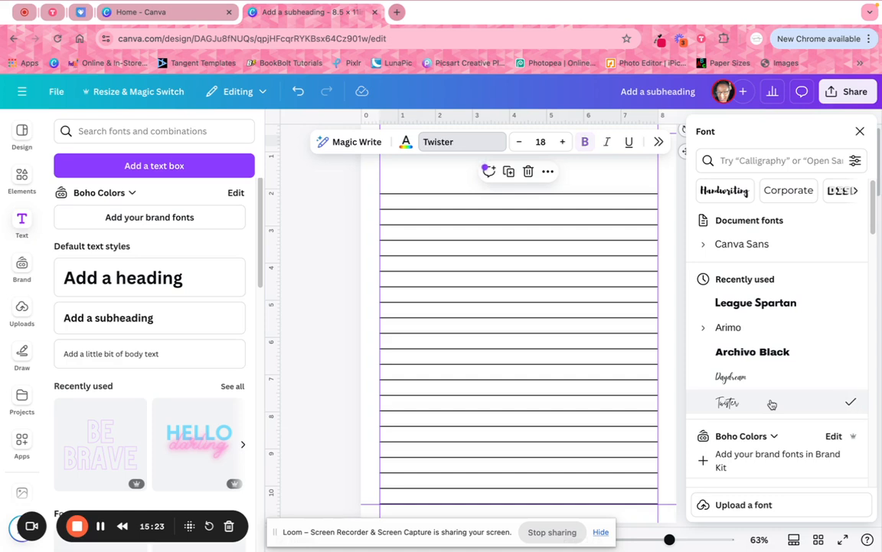
pyautogui.click(859, 131)
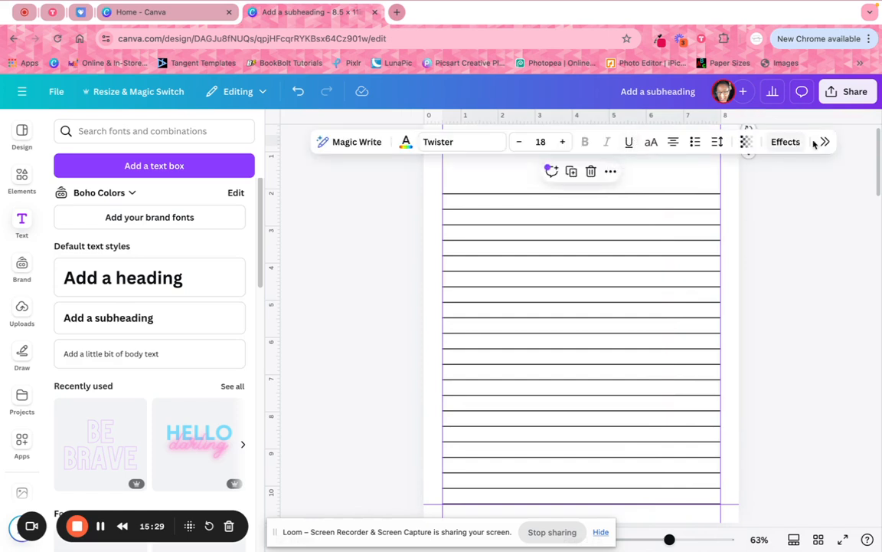
# Try the Daydream font on the quote heading of page 1.
pyautogui.click(452, 143)
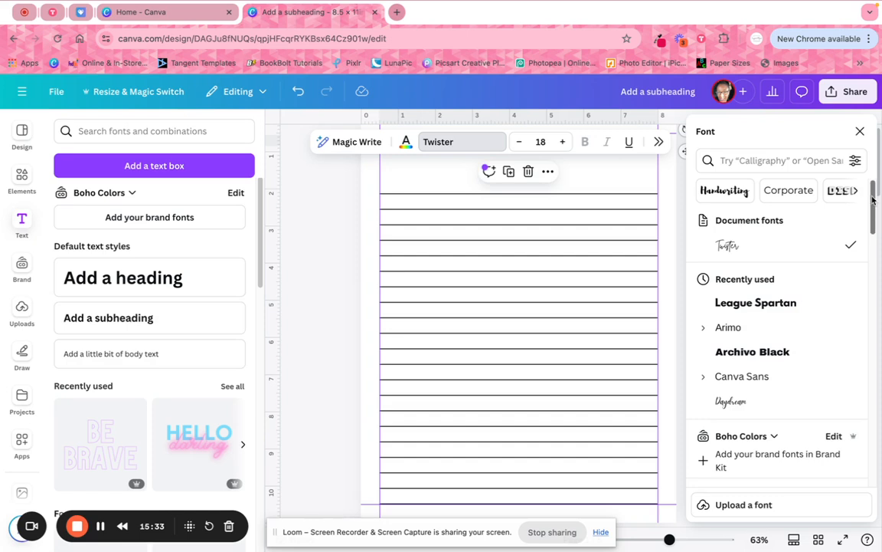
pyautogui.moveTo(872, 196); pyautogui.dragTo(873, 216)
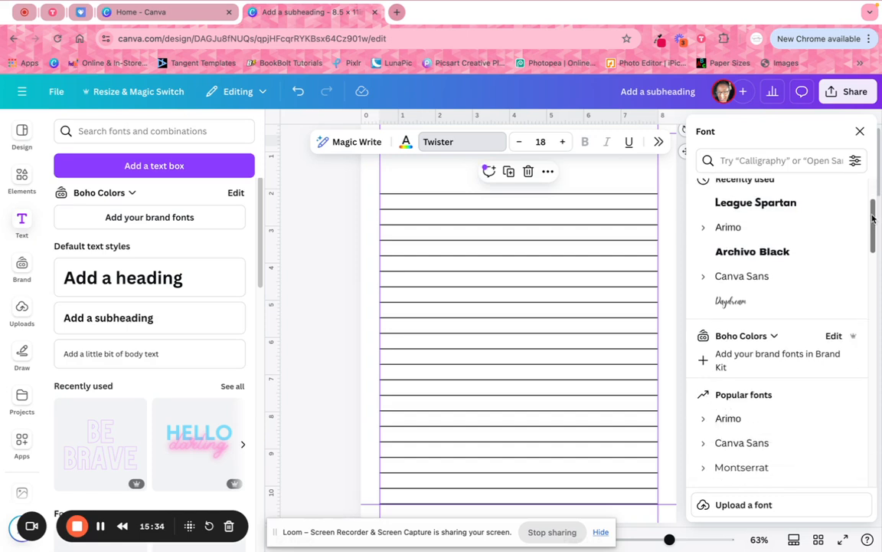
pyautogui.click(741, 297)
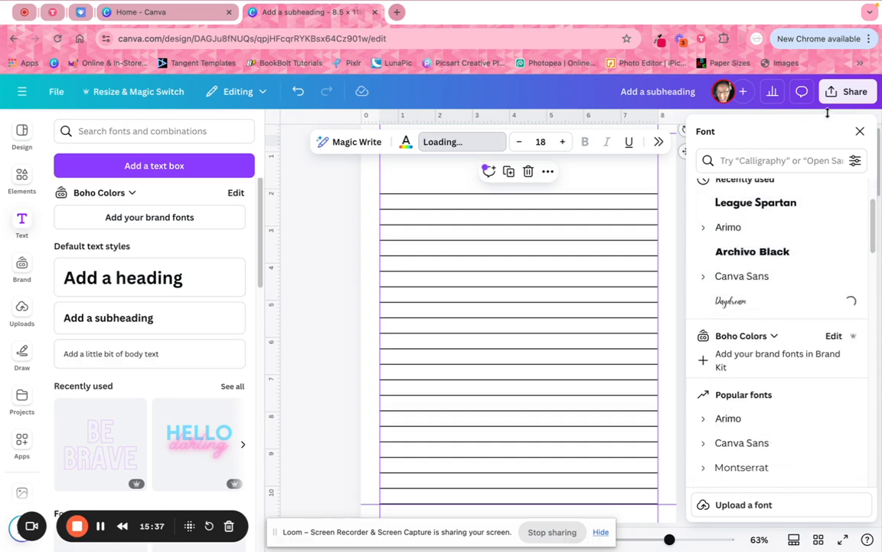
pyautogui.click(859, 132)
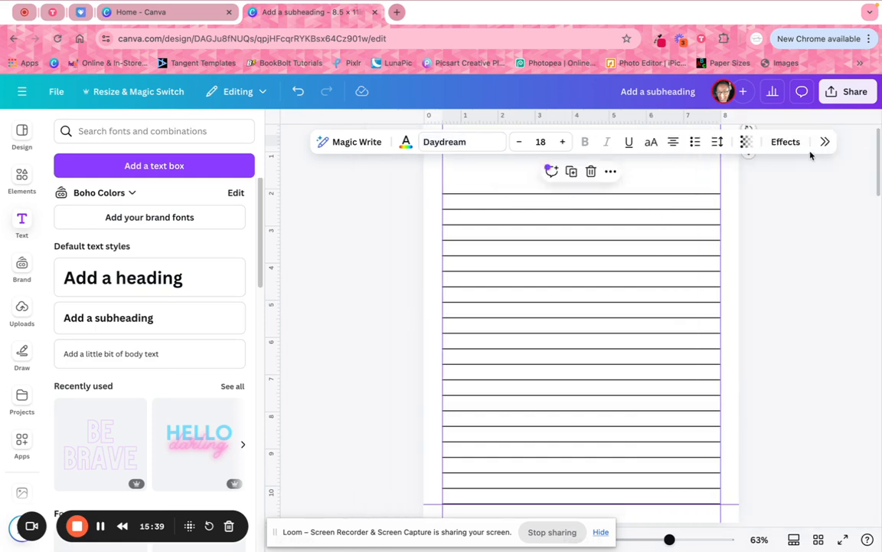
pyautogui.click(810, 221)
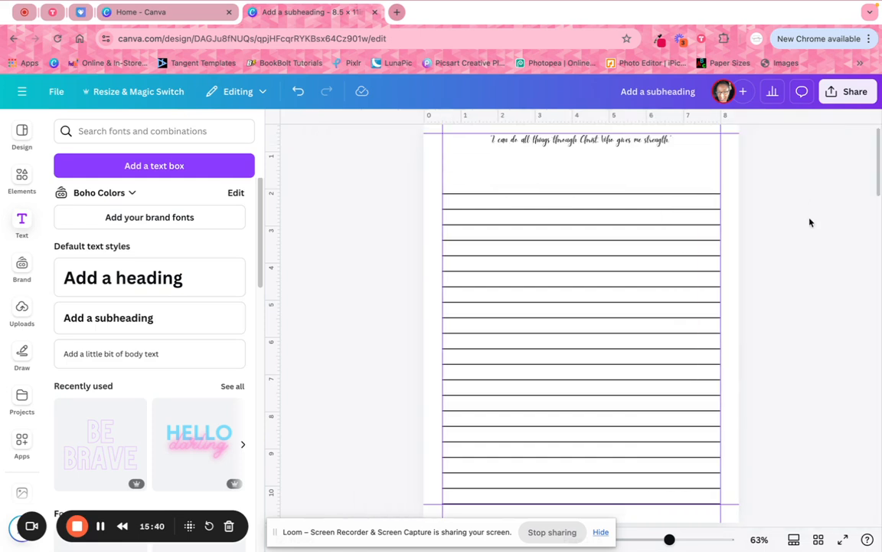
# Return the quote heading to the Canva Sans font.
pyautogui.click(639, 145)
pyautogui.click(449, 142)
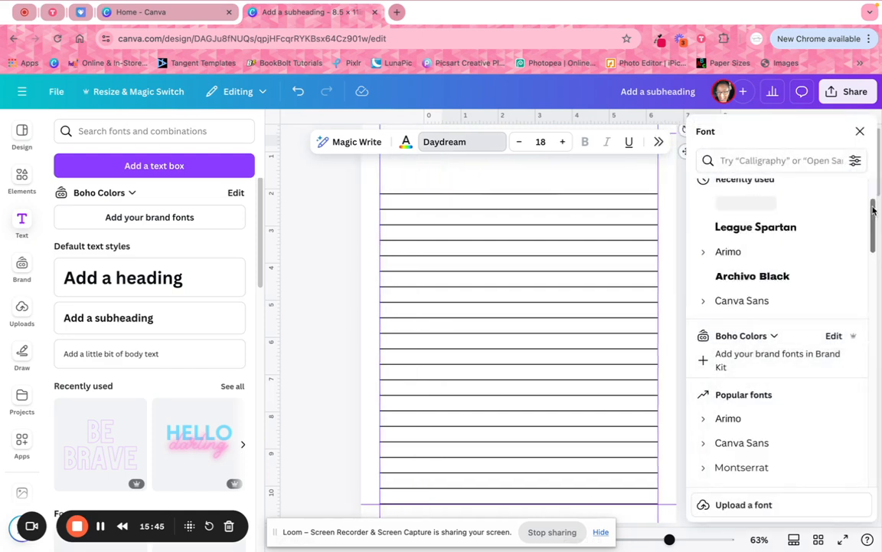
pyautogui.moveTo(872, 208)
pyautogui.mouseDown()
pyautogui.moveTo(855, 320)
pyautogui.moveTo(881, 381)
pyautogui.moveTo(872, 209)
pyautogui.mouseUp()
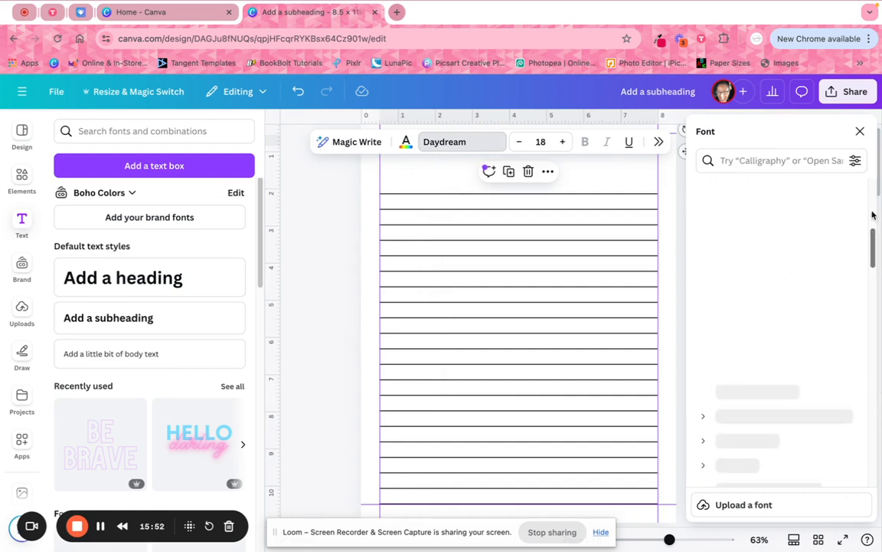
pyautogui.click(750, 400)
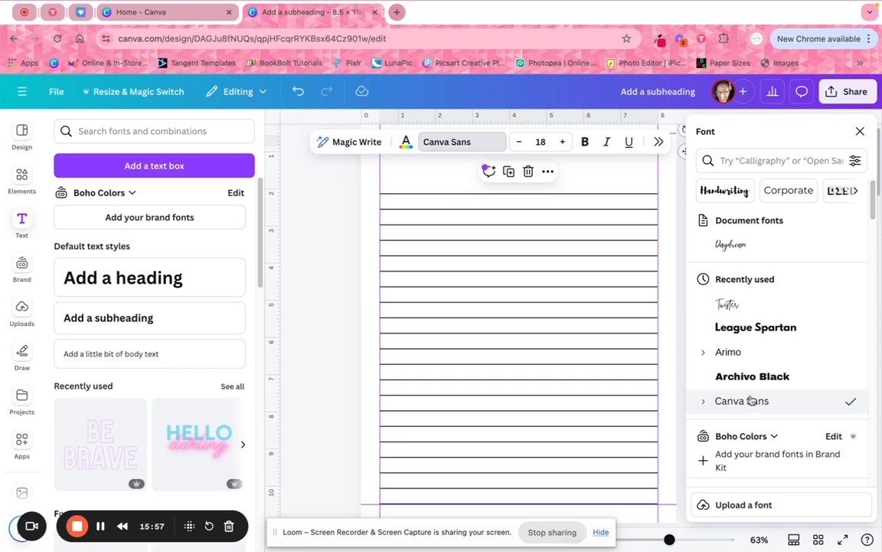
pyautogui.click(860, 132)
pyautogui.click(833, 247)
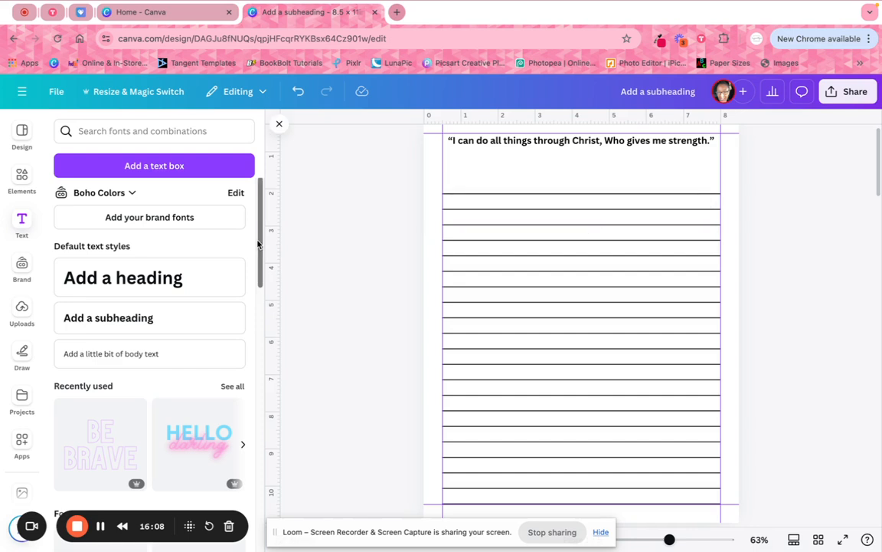
# Add a sharp-cornered square to page 1 and place it against the right guide over the ends of the top writing lines.
pyautogui.click(21, 176)
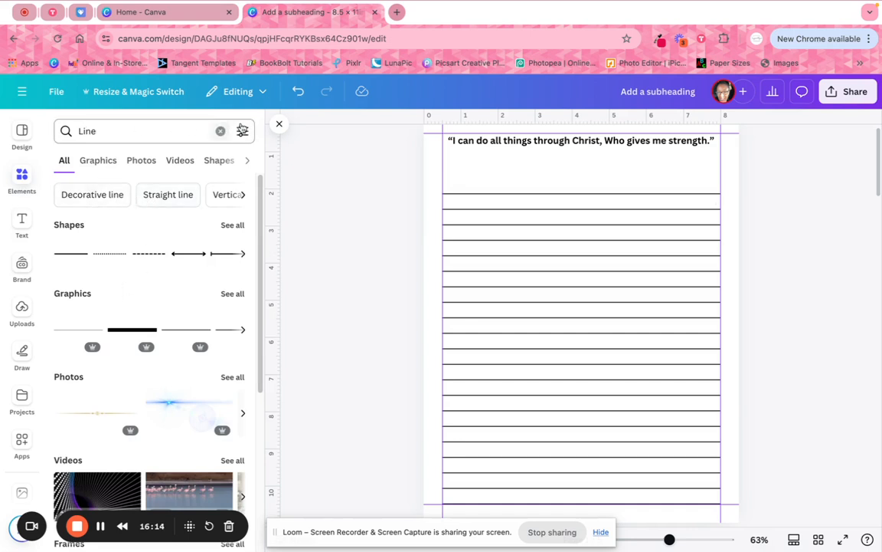
pyautogui.click(218, 131)
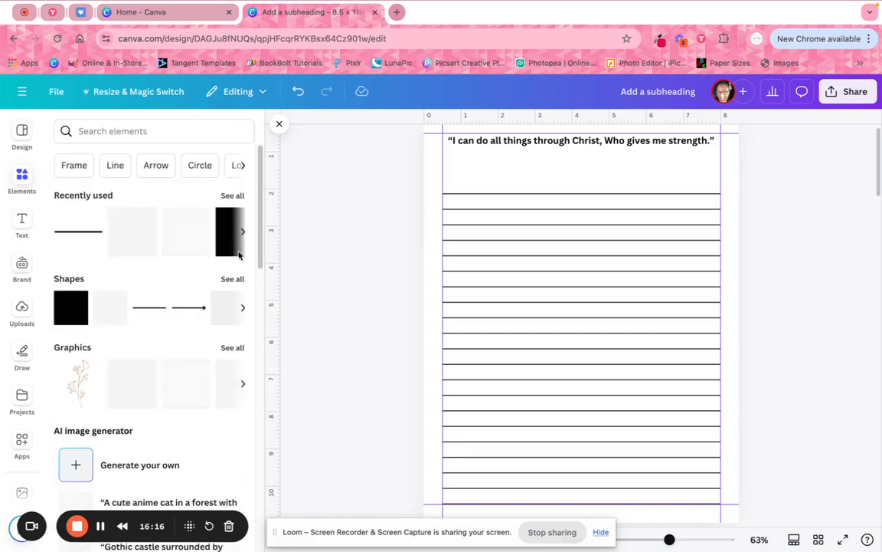
pyautogui.click(136, 235)
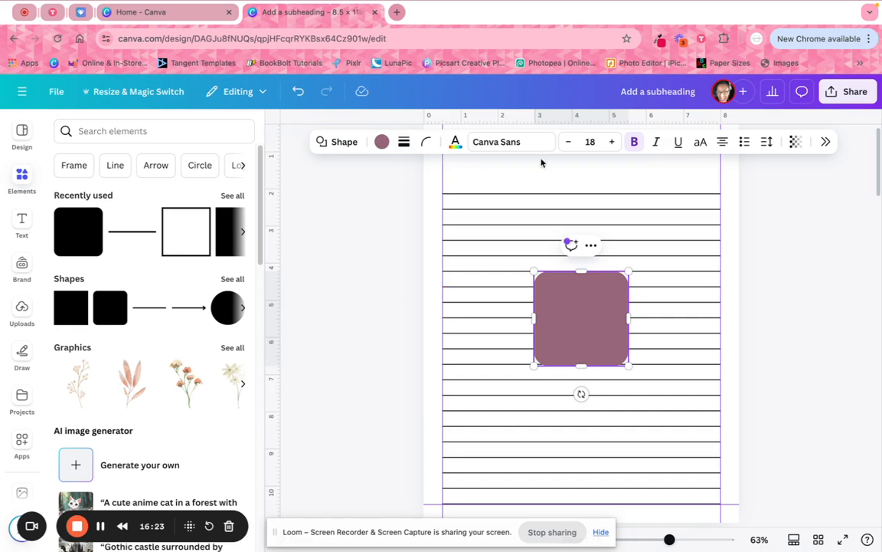
pyautogui.click(295, 91)
pyautogui.click(65, 321)
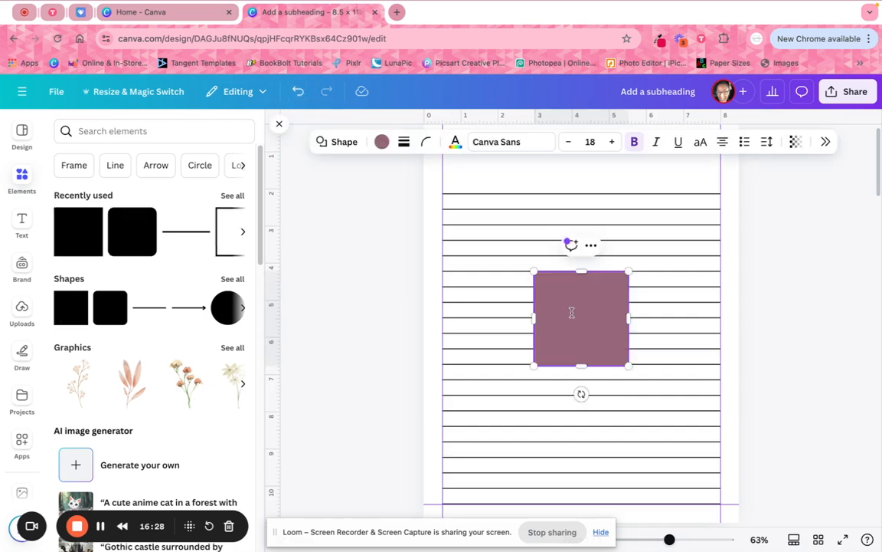
pyautogui.moveTo(572, 311); pyautogui.dragTo(668, 217)
# Fill the square with white and reduce its height from below so it masks the right ends of only the top four lines.
pyautogui.click(381, 142)
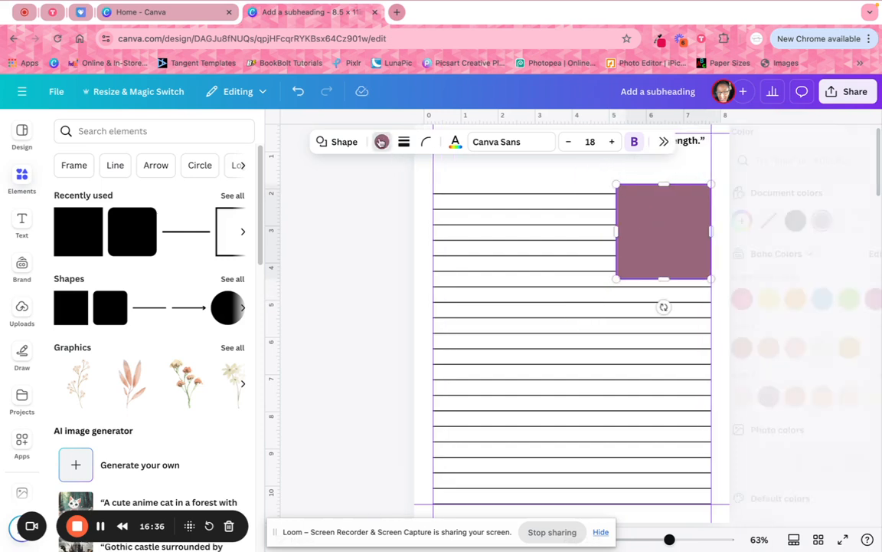
pyautogui.click(814, 221)
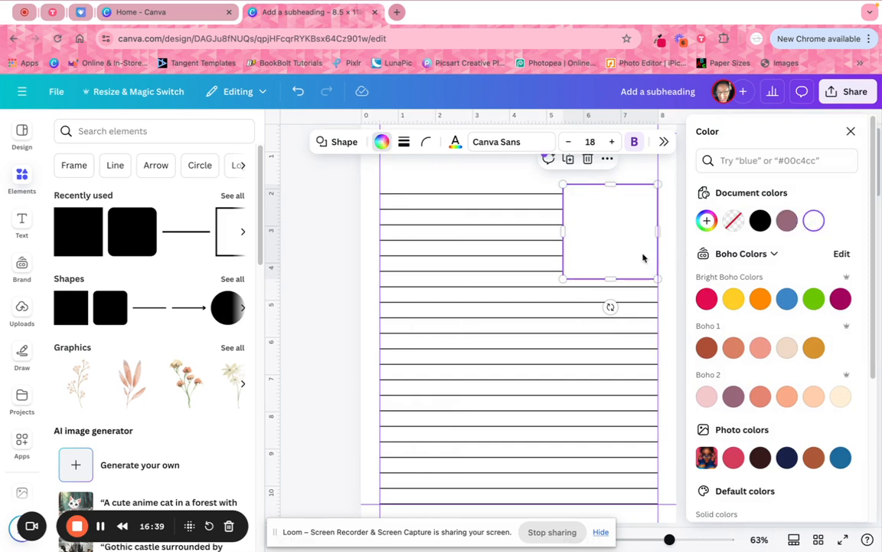
pyautogui.moveTo(612, 279); pyautogui.dragTo(613, 251)
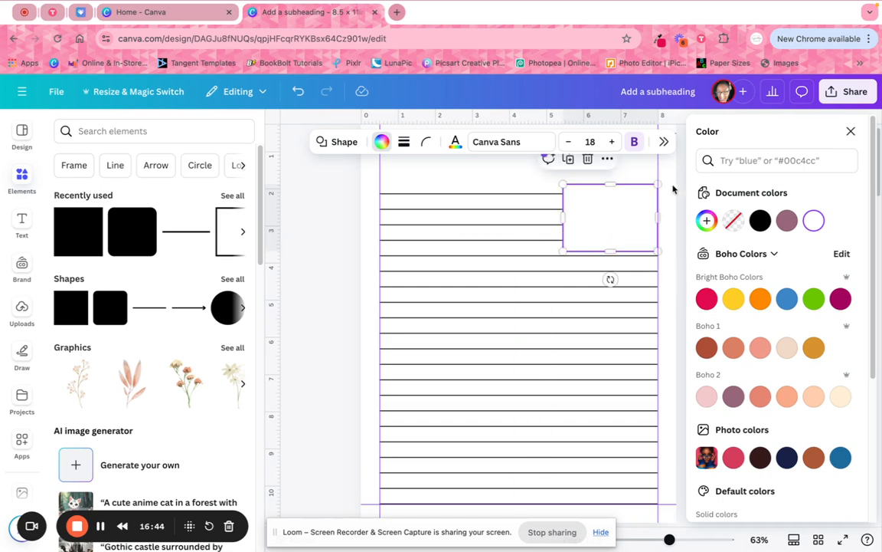
pyautogui.click(820, 209)
pyautogui.scroll(3, 733, 172)
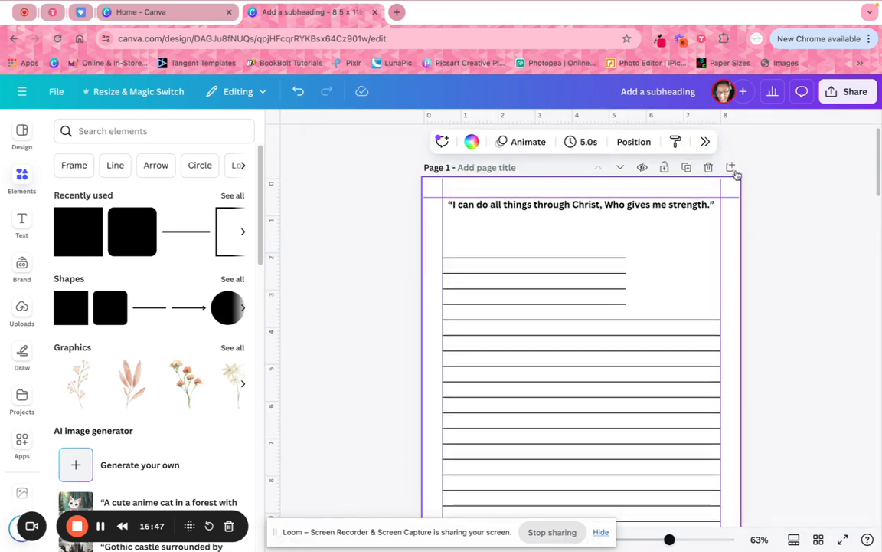
# Narrow the quote's text box and move it into the white rectangle beside the shortened lines, against the right guide.
pyautogui.click(544, 208)
pyautogui.moveTo(442, 204); pyautogui.dragTo(680, 266)
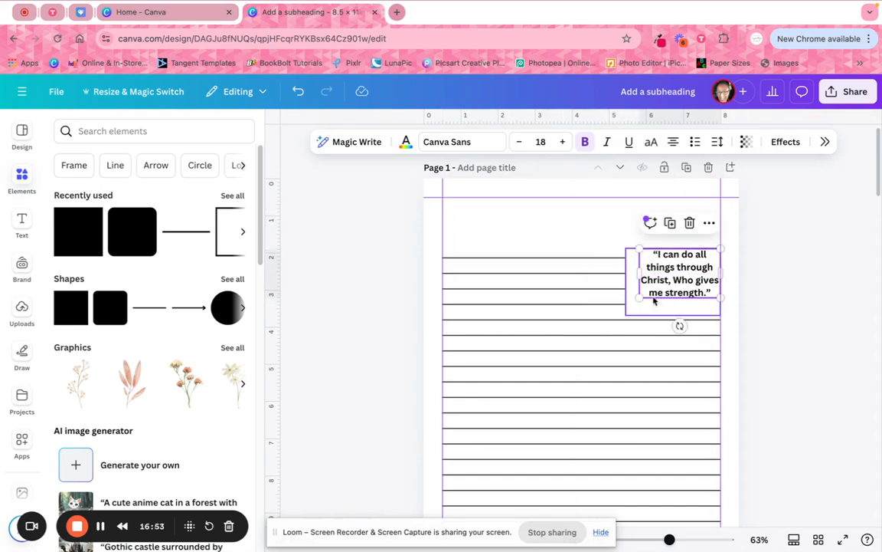
# Enlarge the quote to size 21 so it spans the white rectangle's width, and nudge it up slightly against the right guide.
pyautogui.moveTo(640, 304); pyautogui.dragTo(625, 306)
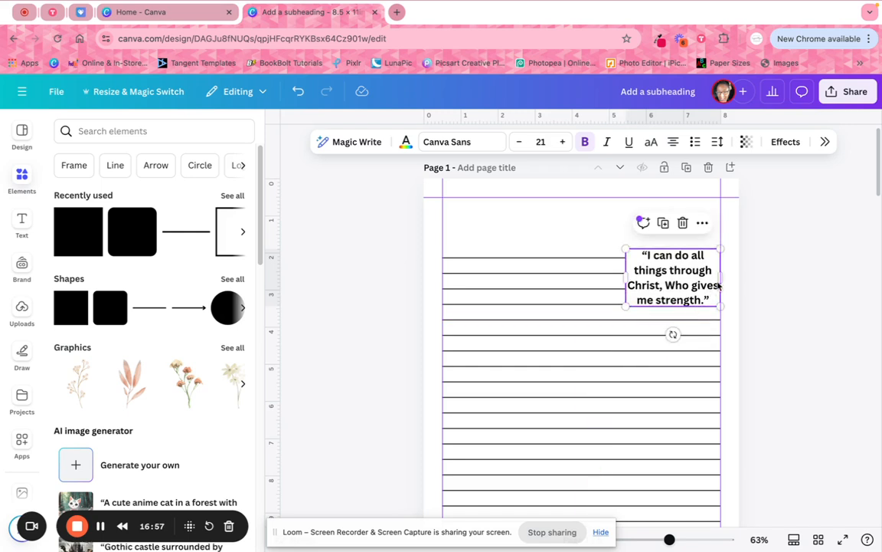
pyautogui.moveTo(722, 275); pyautogui.dragTo(698, 286)
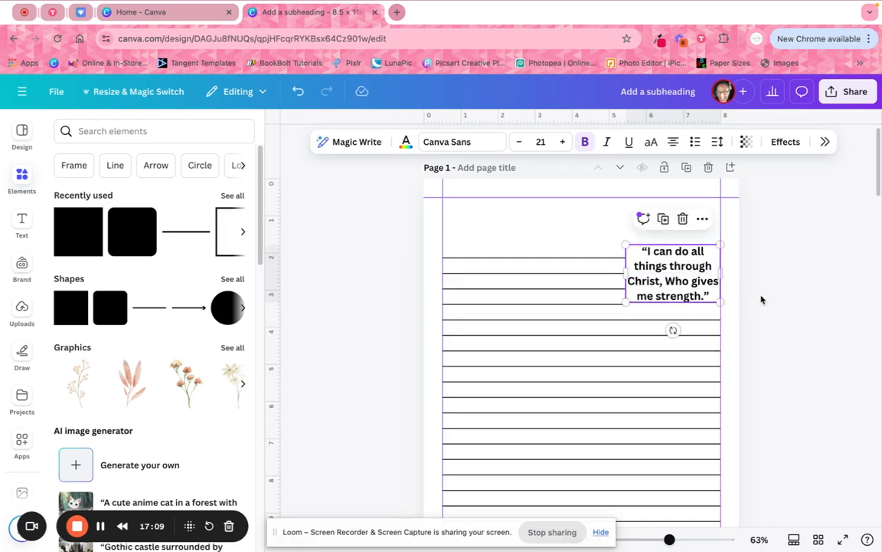
pyautogui.click(772, 298)
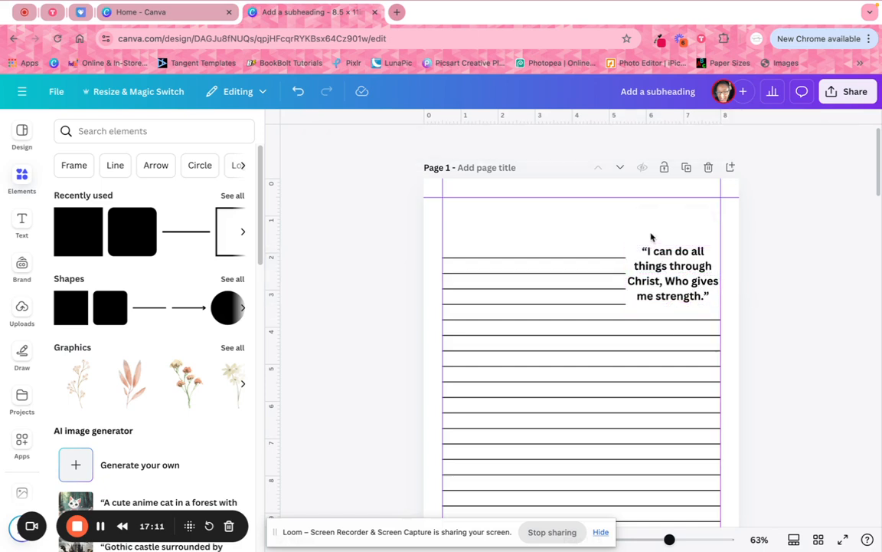
# Raise the quote slightly and refit the white rectangle behind it so it masks the right ends of only the top three lines.
pyautogui.click(636, 272)
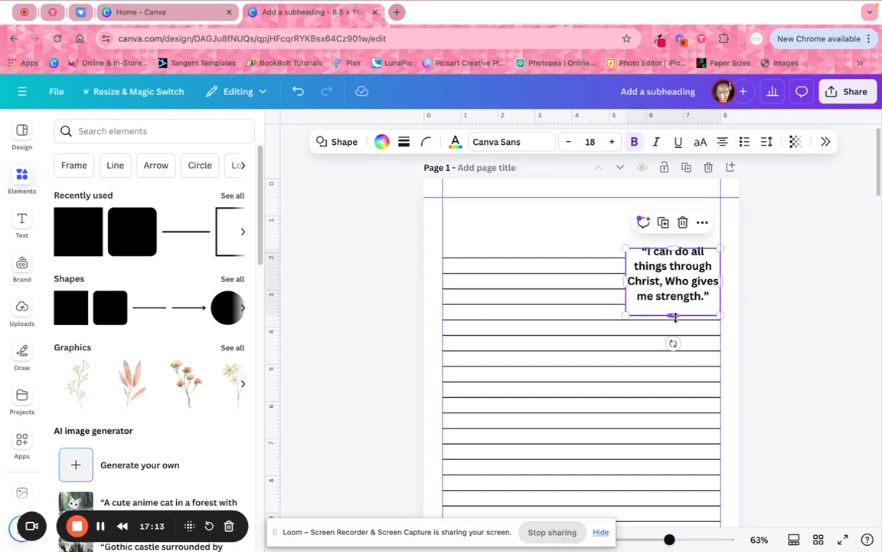
pyautogui.moveTo(673, 309); pyautogui.dragTo(674, 311)
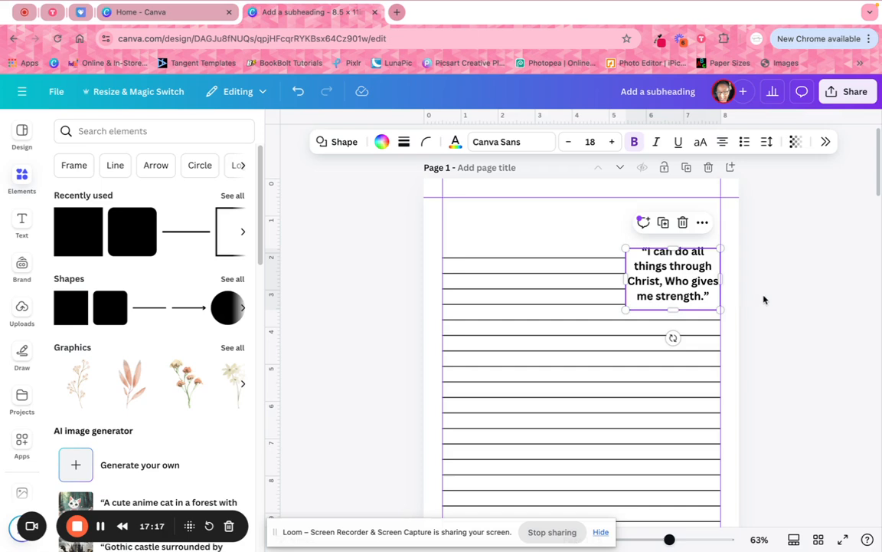
pyautogui.click(765, 304)
pyautogui.click(684, 284)
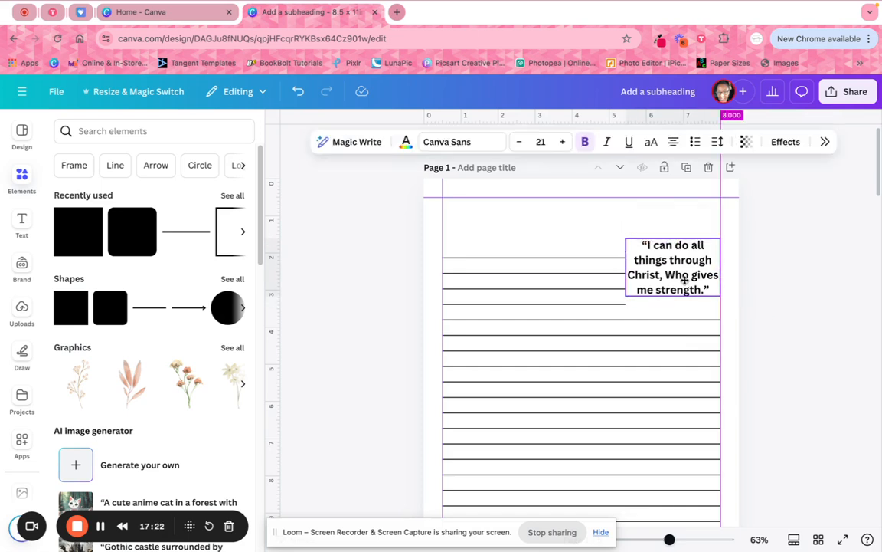
pyautogui.moveTo(685, 281); pyautogui.dragTo(664, 299)
pyautogui.click(651, 306)
pyautogui.moveTo(672, 248); pyautogui.dragTo(671, 236)
pyautogui.click(762, 258)
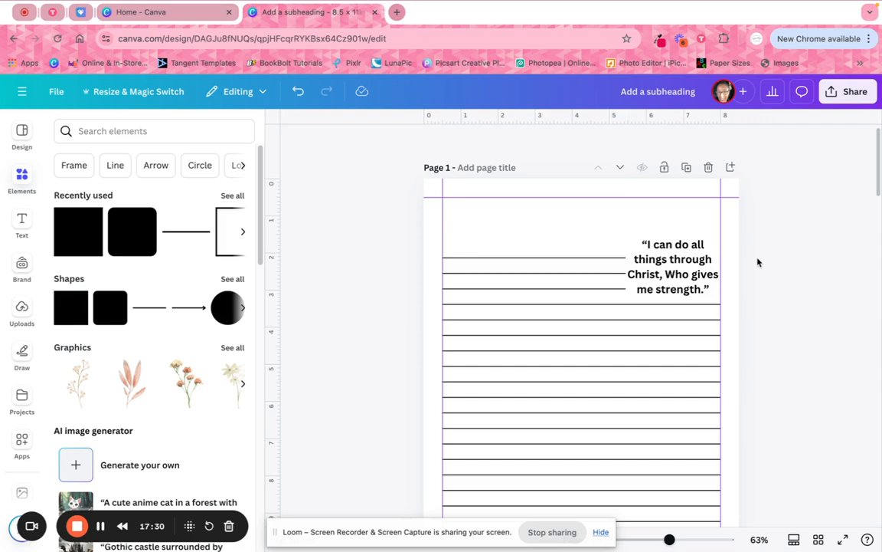
# Narrow the quote box so the text wraps onto five lines, and extend the white rectangle down behind it to mask four writing lines.
pyautogui.click(666, 268)
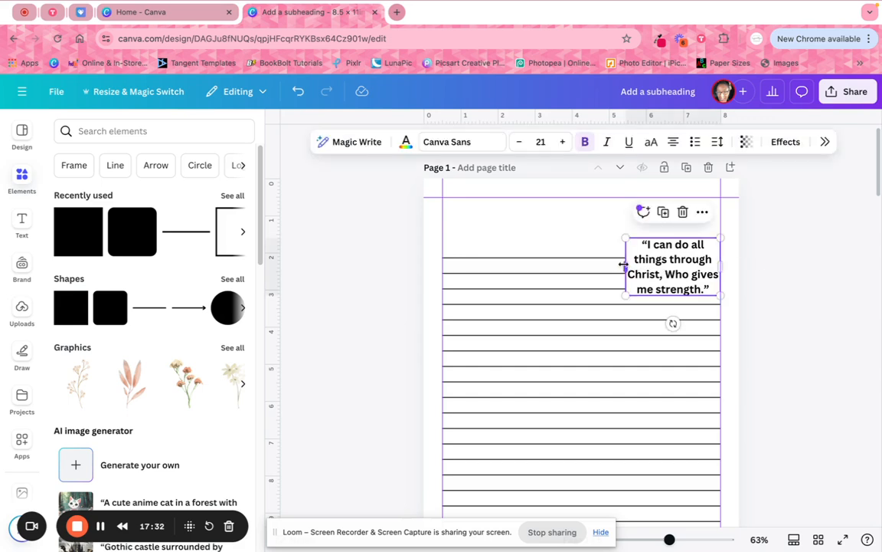
pyautogui.moveTo(623, 264); pyautogui.dragTo(629, 264)
pyautogui.click(663, 243)
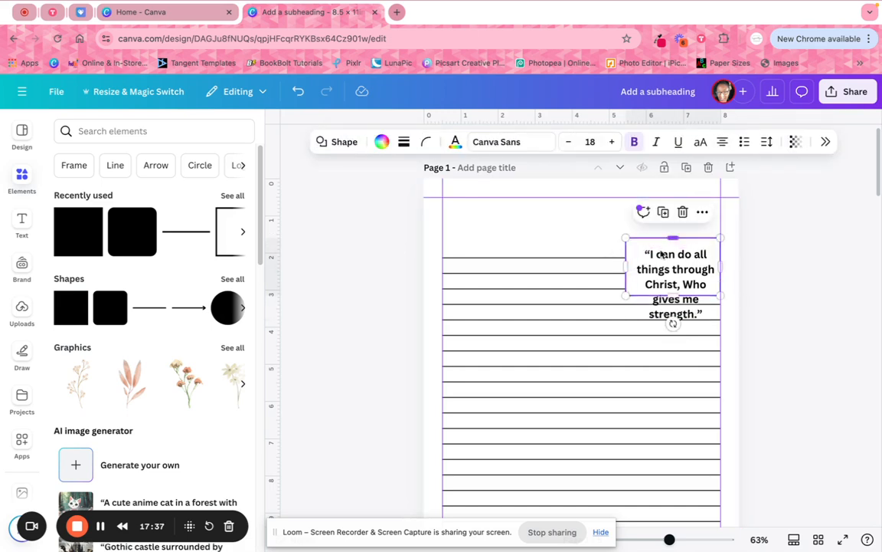
pyautogui.moveTo(676, 296); pyautogui.dragTo(676, 318)
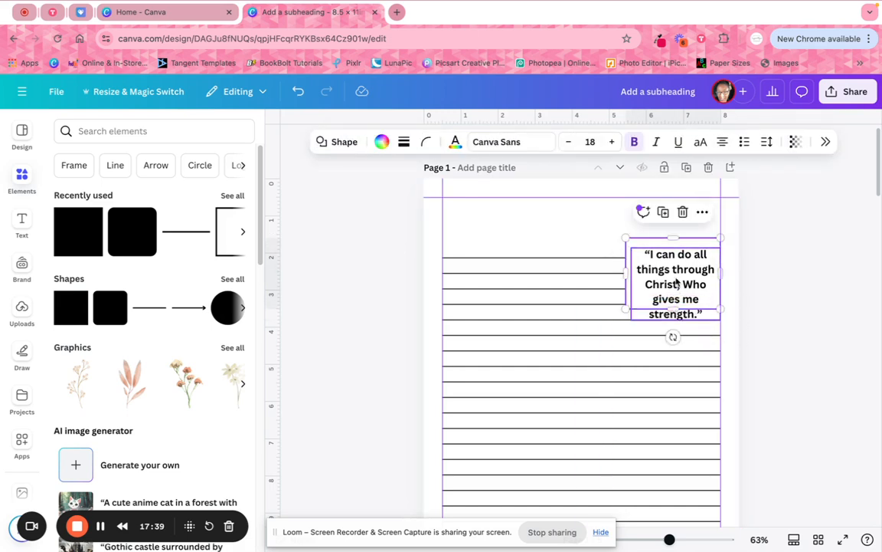
pyautogui.click(707, 274)
pyautogui.moveTo(706, 274); pyautogui.dragTo(708, 266)
pyautogui.click(762, 270)
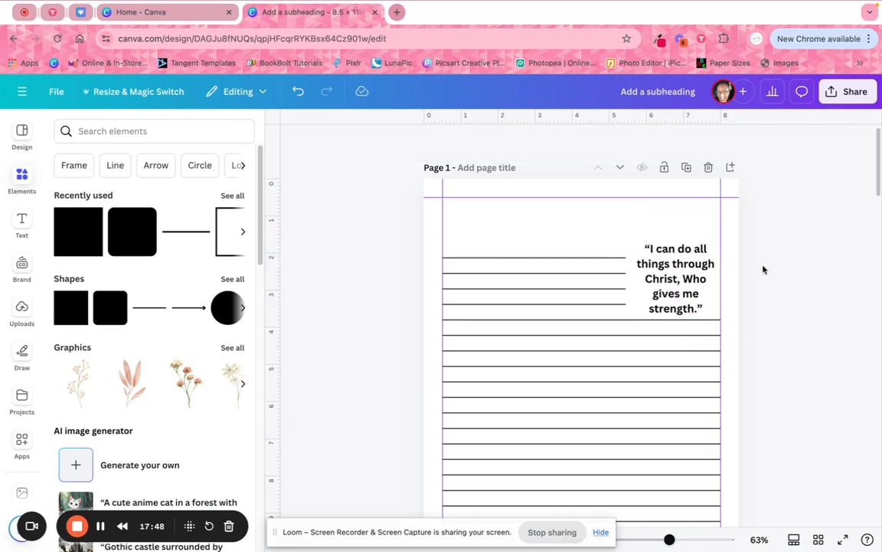
# Check the pages in the grid overview, reopen page 1, and group the quote text with its white rectangle.
pyautogui.click(818, 540)
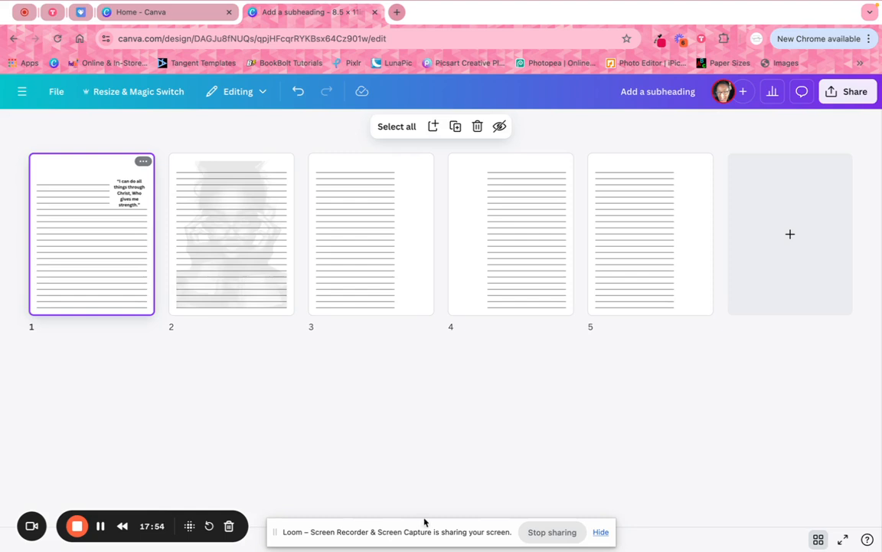
pyautogui.doubleClick(106, 220)
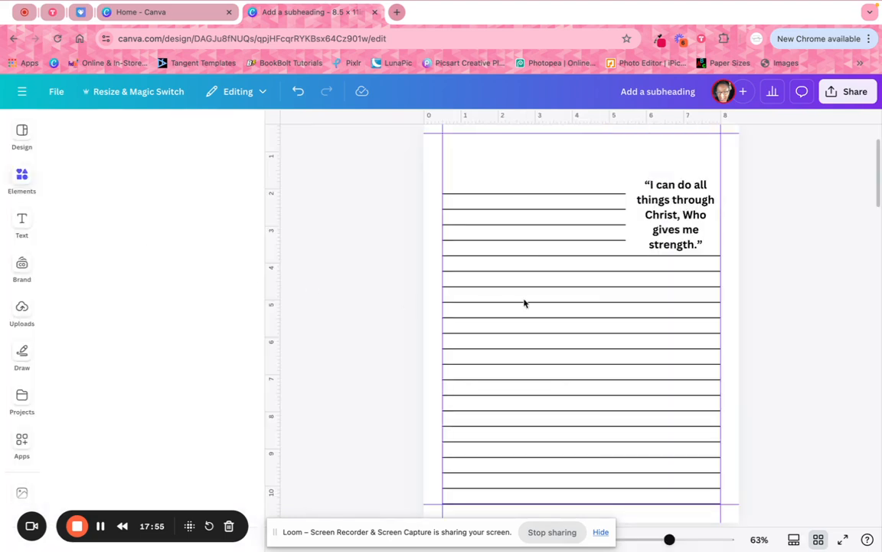
pyautogui.click(673, 204)
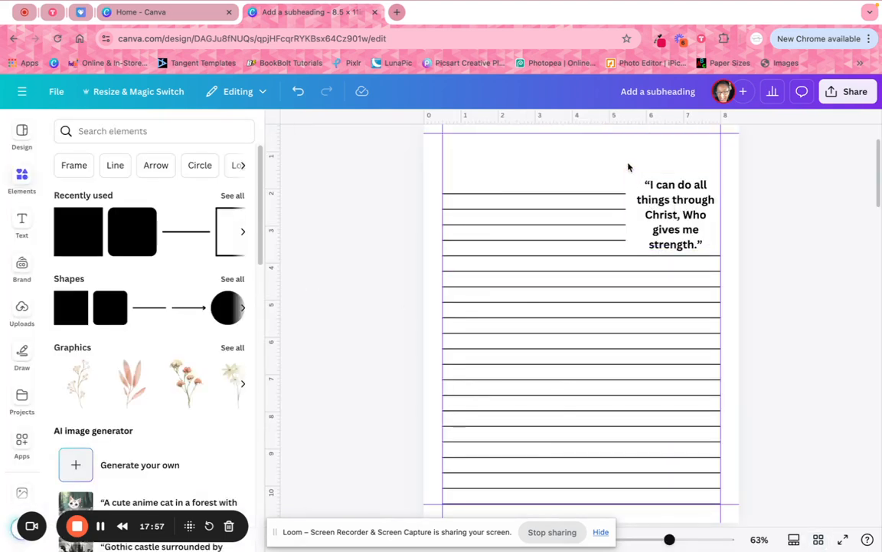
pyautogui.moveTo(628, 164); pyautogui.dragTo(678, 201)
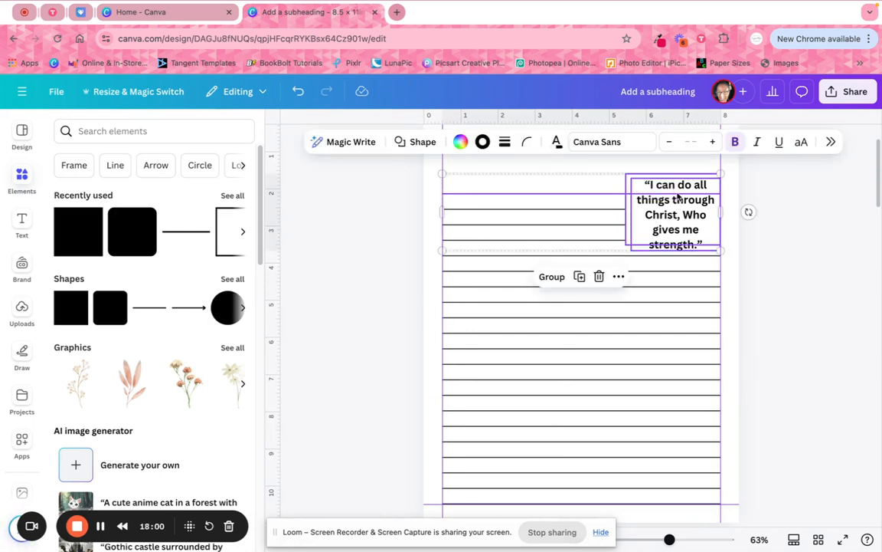
pyautogui.click(697, 205)
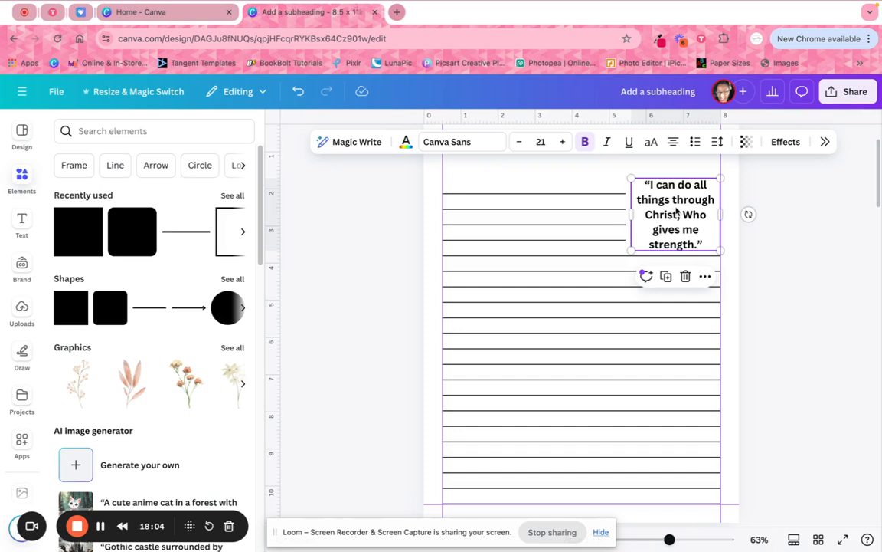
pyautogui.click(670, 208)
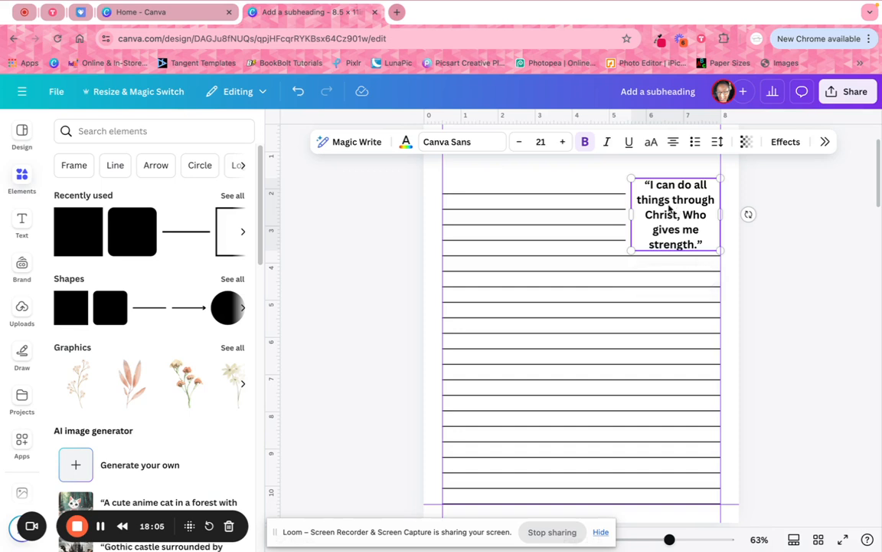
pyautogui.click(699, 179)
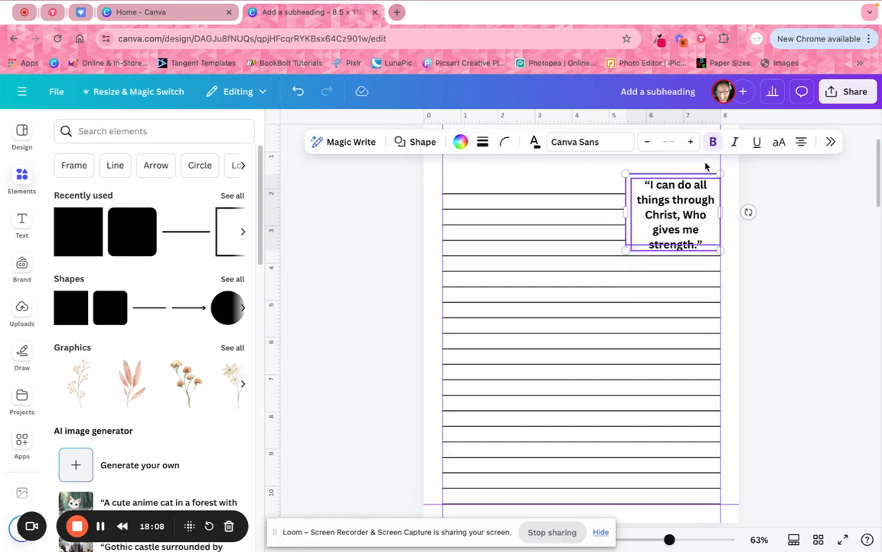
pyautogui.click(643, 277)
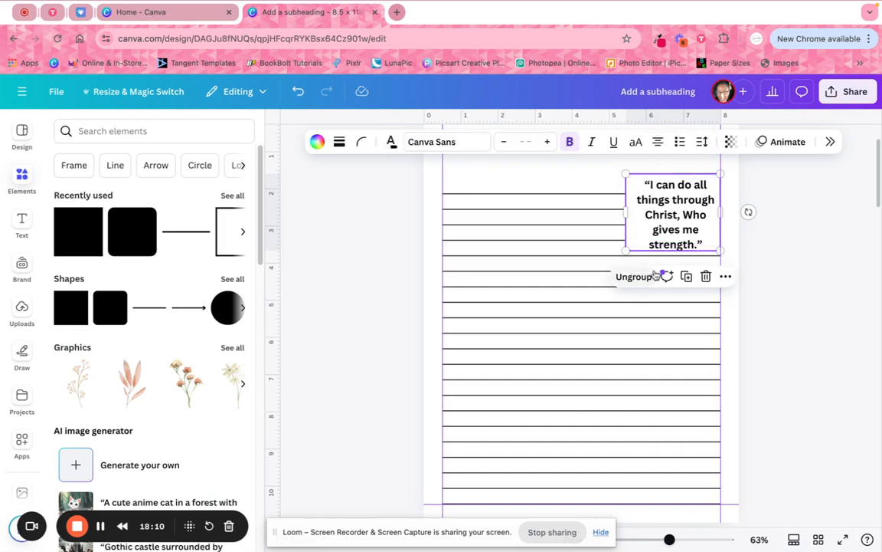
# Move the grouped quote to the left guide over the top four lines, and relocate it to the bottom-right margin corner.
pyautogui.moveTo(683, 232); pyautogui.dragTo(506, 227)
pyautogui.click(832, 273)
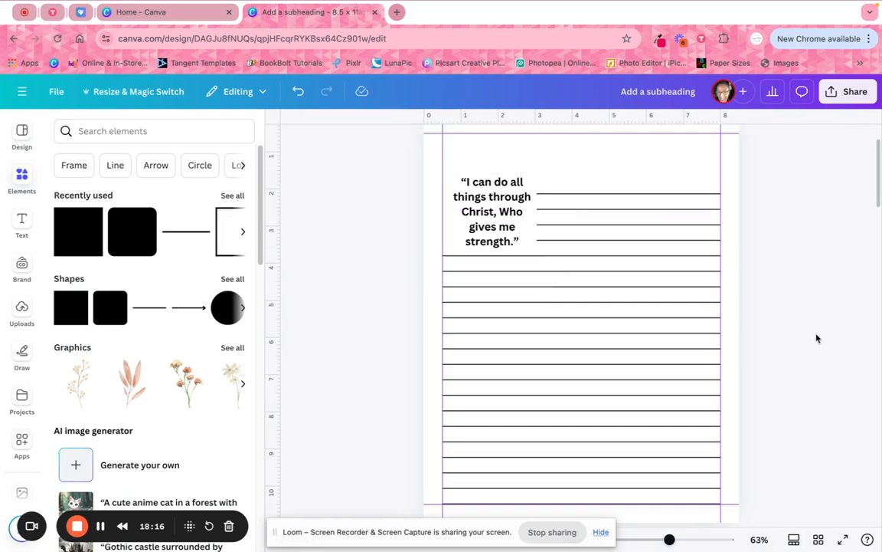
pyautogui.scroll(-1, 816, 337)
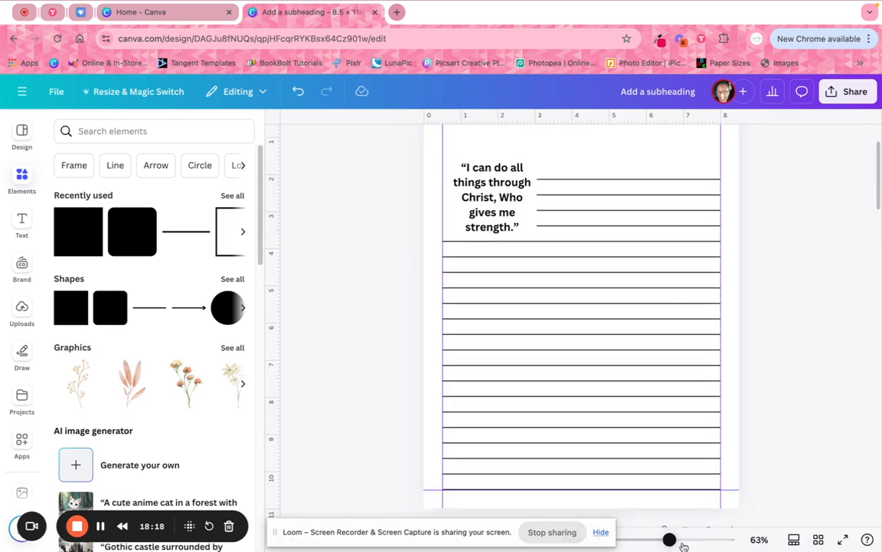
pyautogui.moveTo(670, 540); pyautogui.dragTo(666, 540)
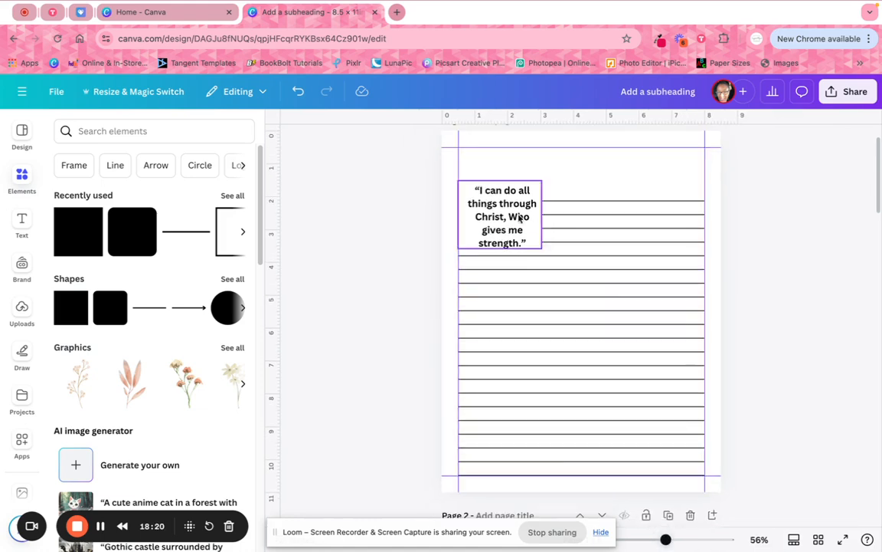
pyautogui.moveTo(519, 219); pyautogui.dragTo(657, 436)
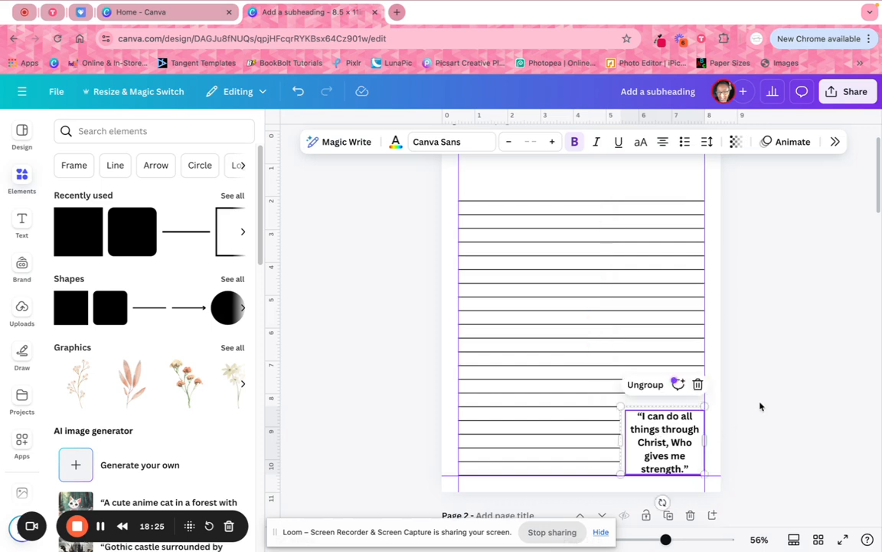
pyautogui.click(796, 411)
# Try raising the grouped quote slightly and extending its white rectangle down over the last line's end, and undo both changes.
pyautogui.moveTo(664, 419); pyautogui.dragTo(664, 412)
pyautogui.click(787, 410)
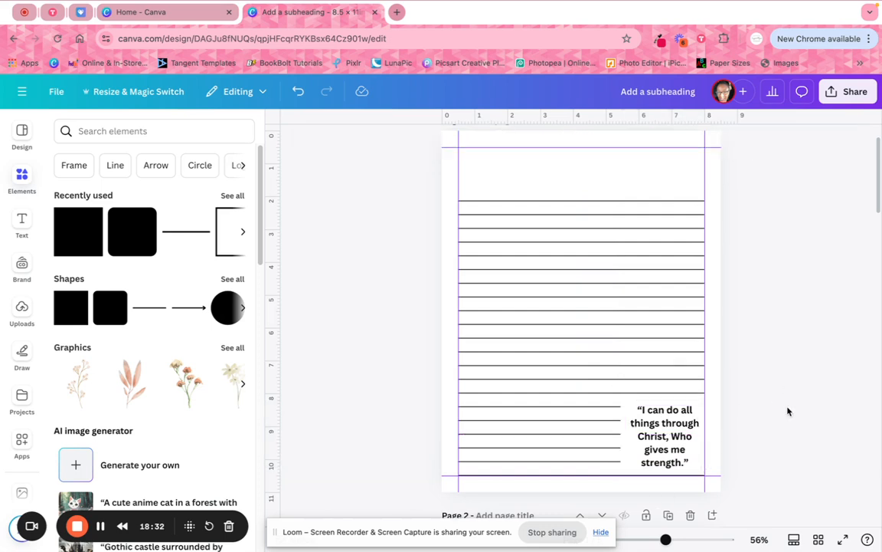
pyautogui.click(687, 418)
pyautogui.click(766, 404)
pyautogui.click(623, 411)
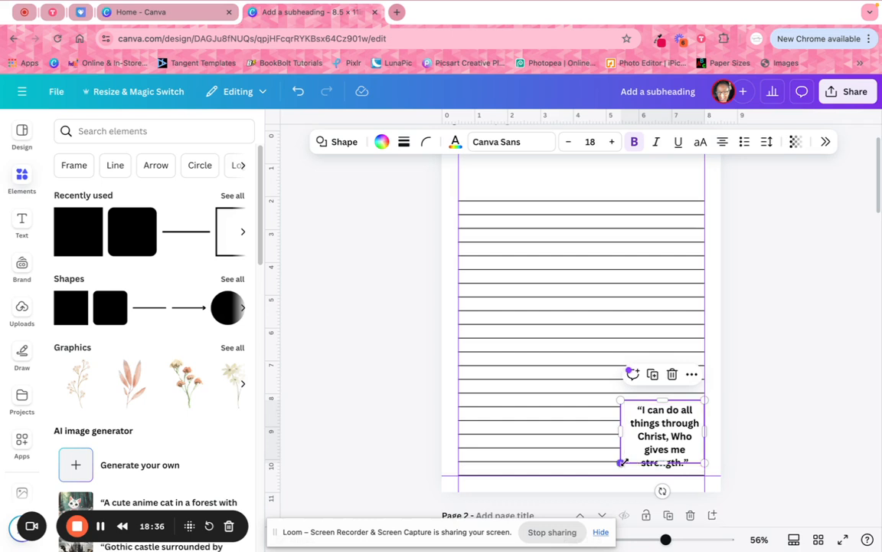
pyautogui.click(770, 394)
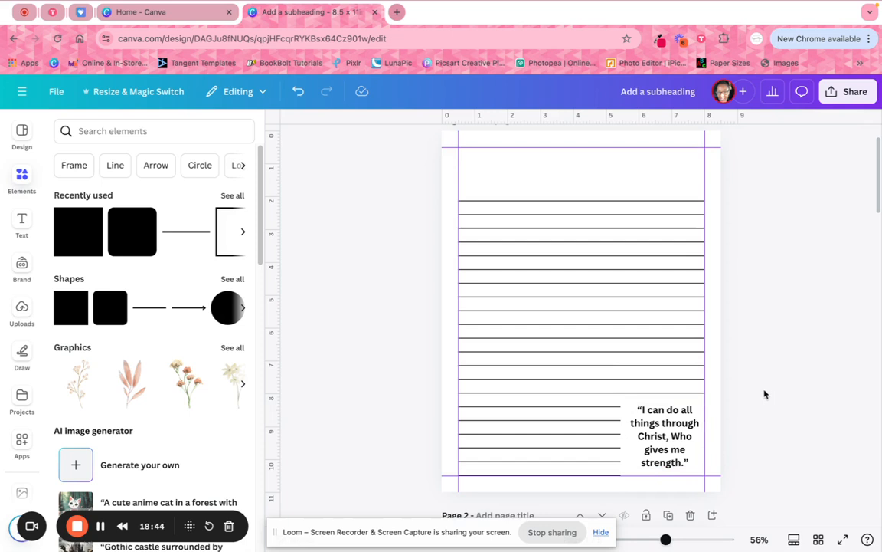
pyautogui.click(300, 92)
pyautogui.click(300, 92)
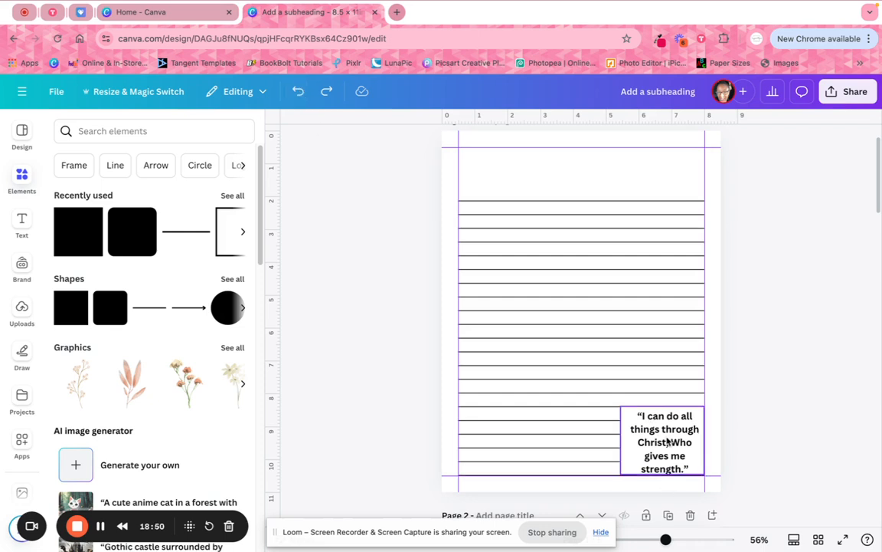
# Delete only the quote text from the group, keeping the white rectangle over the ends of the bottom lines.
pyautogui.click(638, 430)
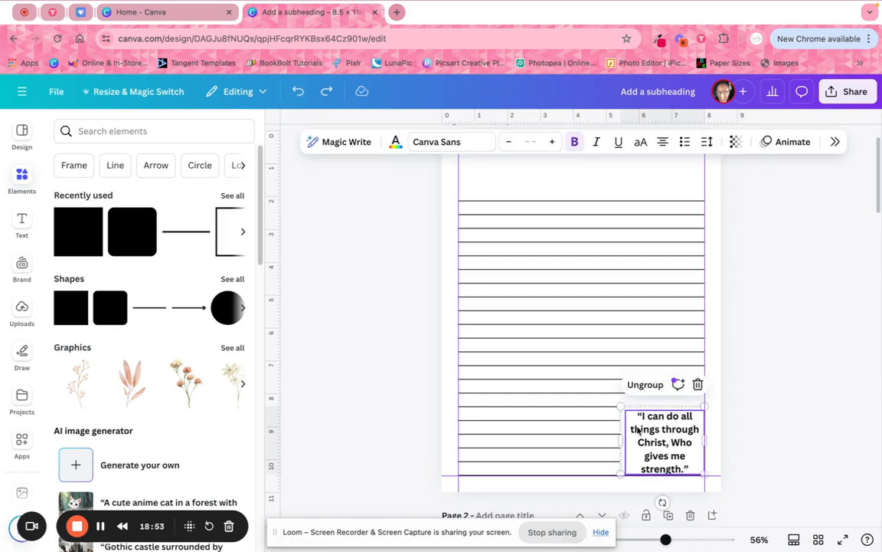
pyautogui.press('Delete')
pyautogui.click(798, 399)
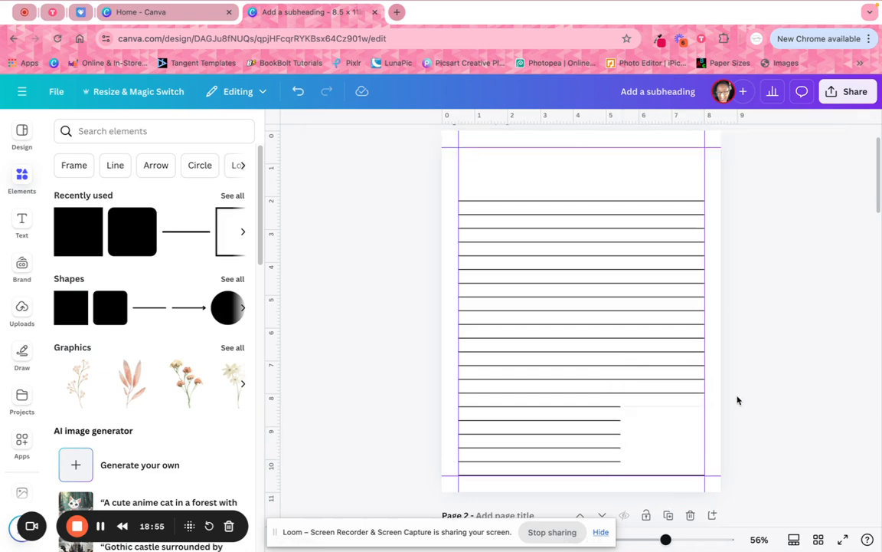
# Add the uploaded pink-background portrait with blue glasses and shrink it into the blank bottom-right area, against the right and bottom guides.
pyautogui.click(22, 319)
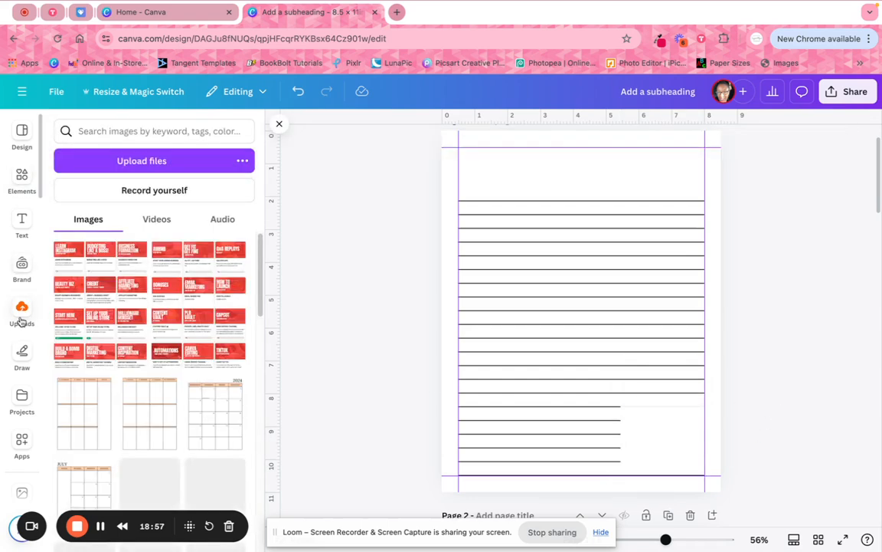
pyautogui.scroll(-5, 150, 387)
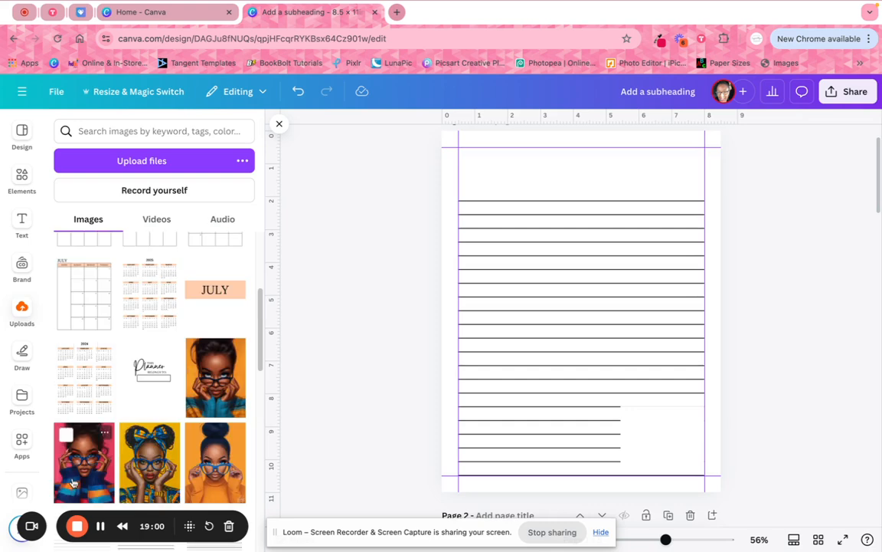
pyautogui.click(73, 482)
pyautogui.moveTo(470, 176); pyautogui.dragTo(600, 377)
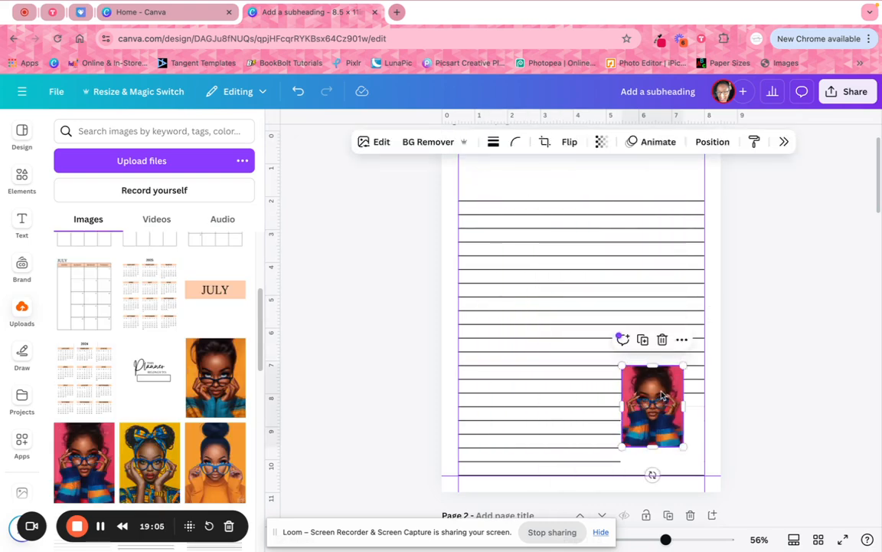
pyautogui.moveTo(661, 392); pyautogui.dragTo(647, 430)
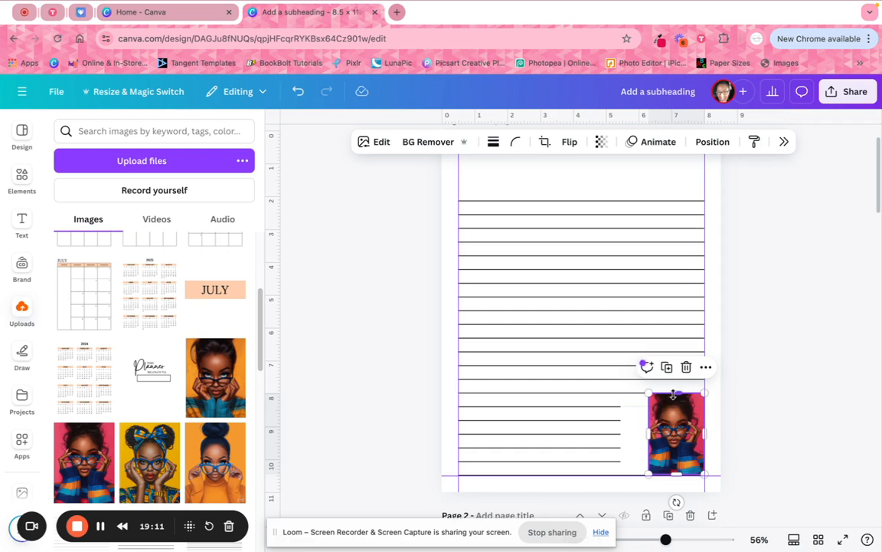
pyautogui.moveTo(676, 394); pyautogui.dragTo(656, 439)
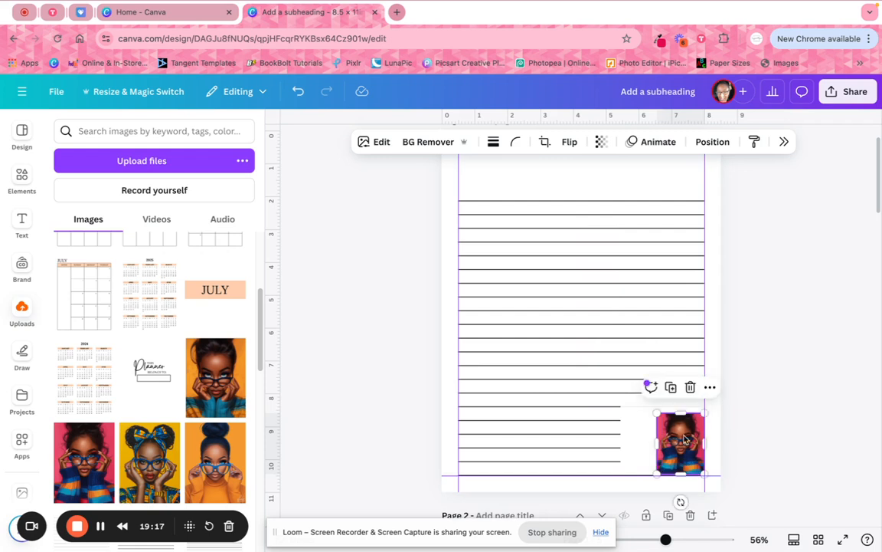
# Resize the white rectangle behind the portrait to cover the lowest ruled lines and end at the photo's left edge.
pyautogui.click(639, 415)
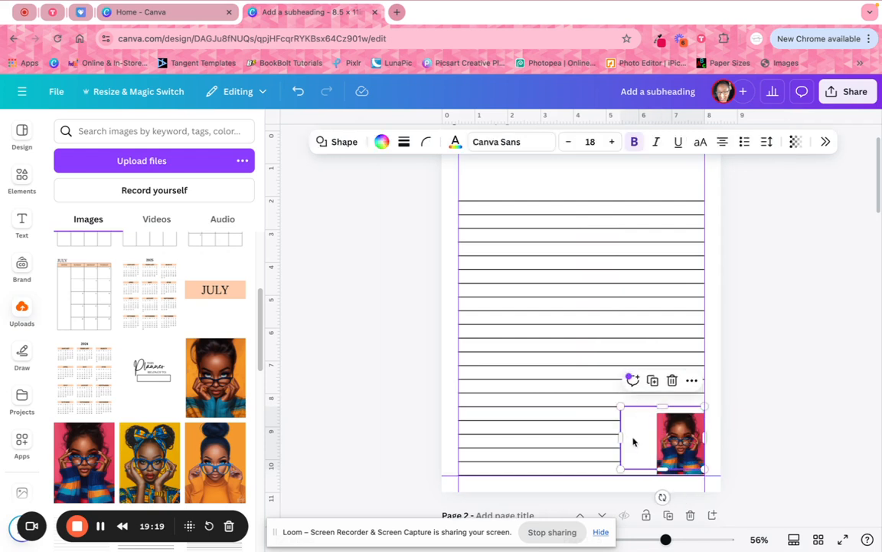
pyautogui.moveTo(662, 466); pyautogui.dragTo(662, 479)
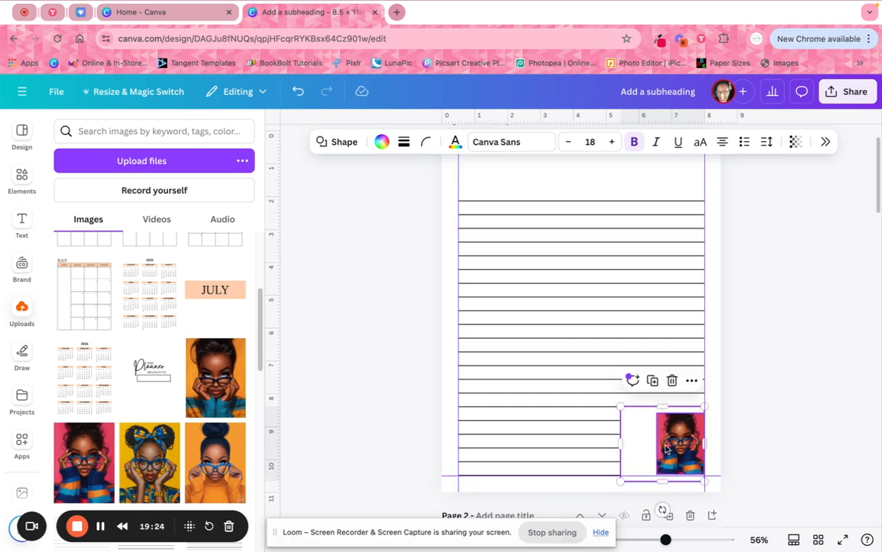
pyautogui.moveTo(639, 405); pyautogui.dragTo(655, 445)
pyautogui.click(637, 443)
pyautogui.click(787, 371)
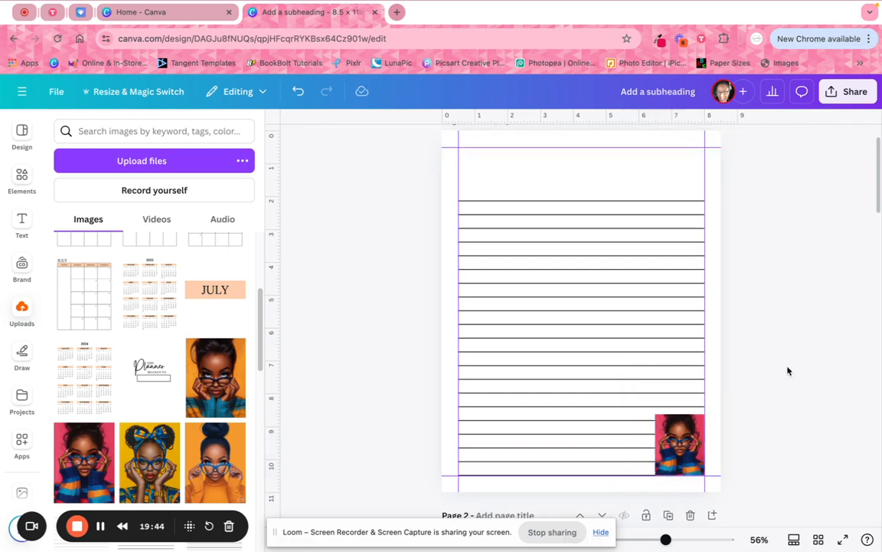
# Undo the rectangle's last narrowing and remove the background from the portrait photo.
pyautogui.click(298, 92)
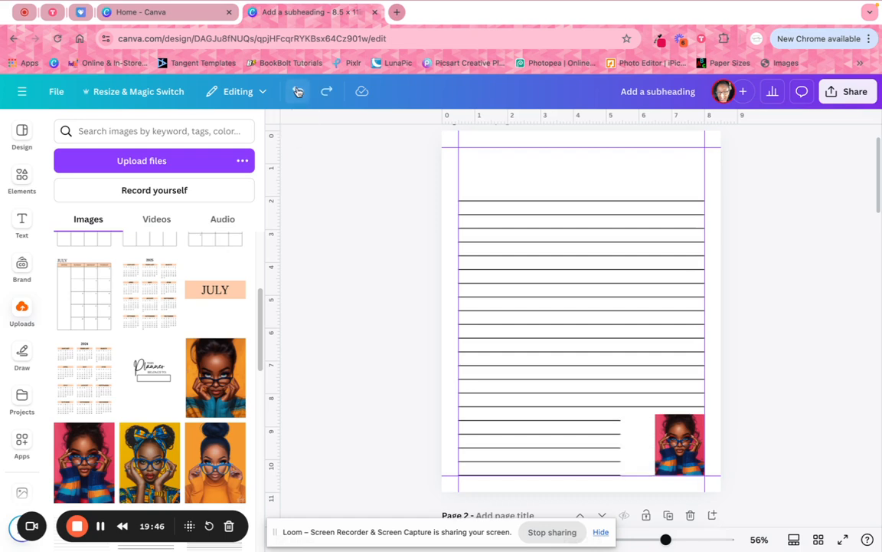
pyautogui.click(680, 441)
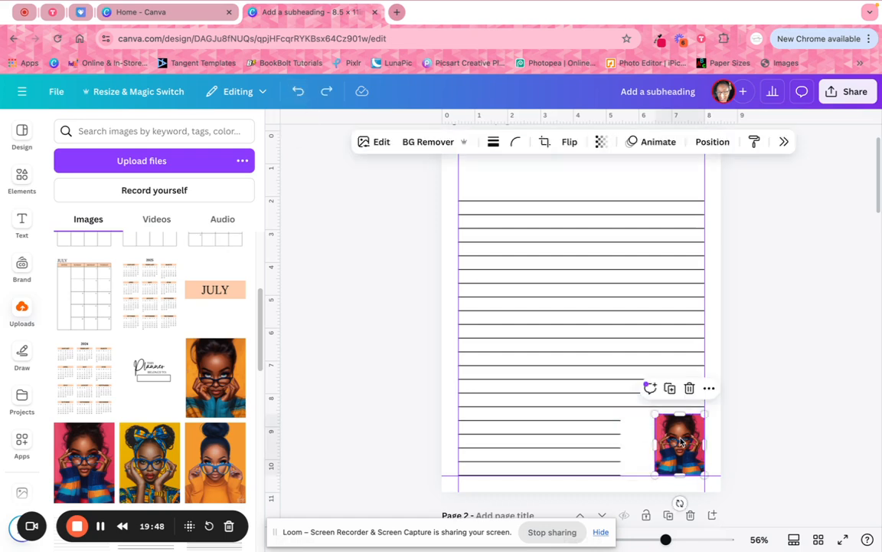
pyautogui.click(412, 141)
pyautogui.click(754, 322)
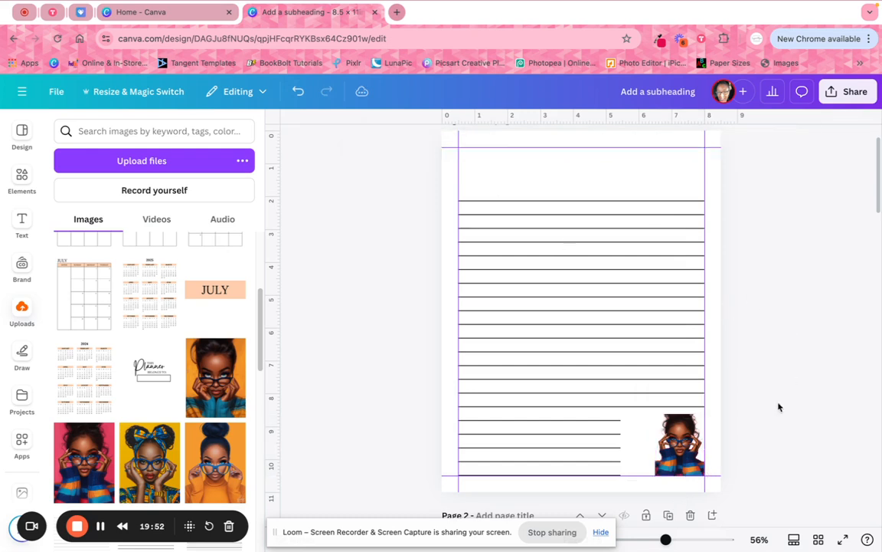
# Enlarge the cut-out portrait slightly so its upper edge meets the ruled line above it.
pyautogui.click(684, 437)
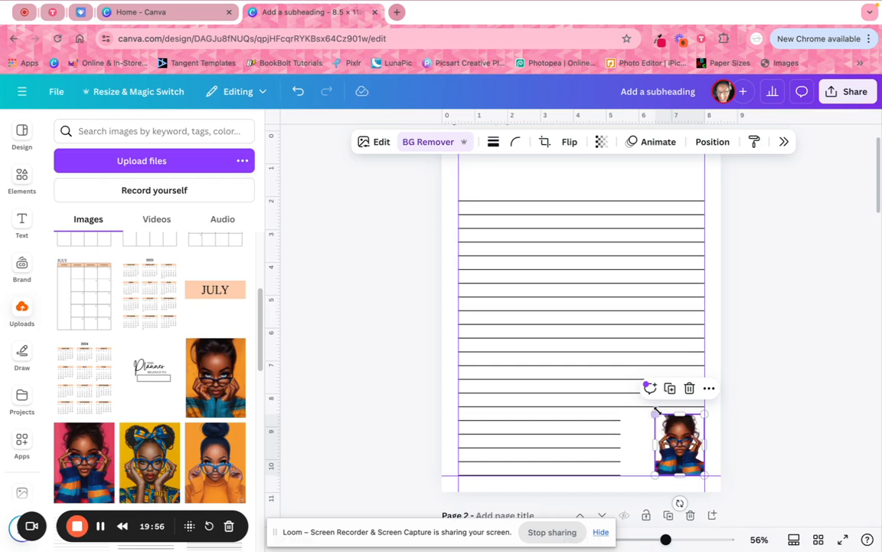
pyautogui.moveTo(655, 414); pyautogui.dragTo(648, 407)
pyautogui.click(790, 384)
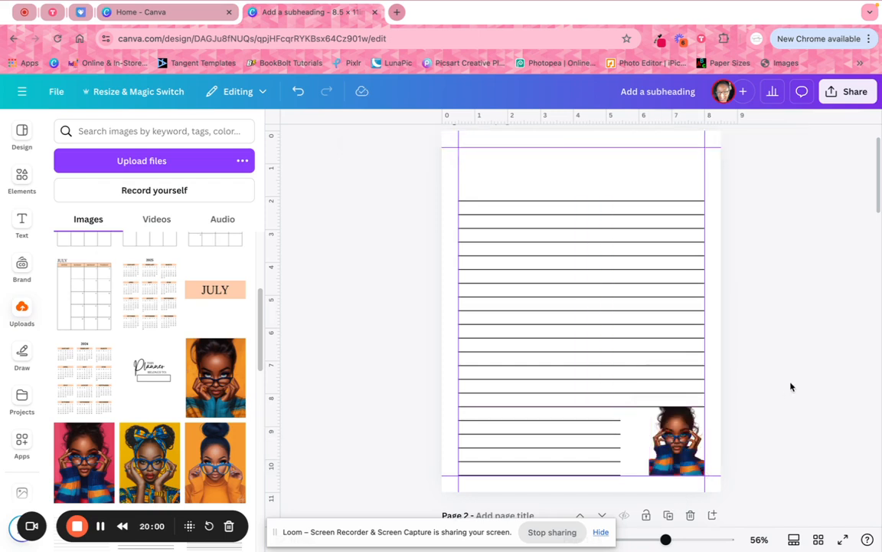
# Narrow the white rectangle to the cut-out portrait's left edge so the ruled lines extend up to the figure.
pyautogui.click(622, 444)
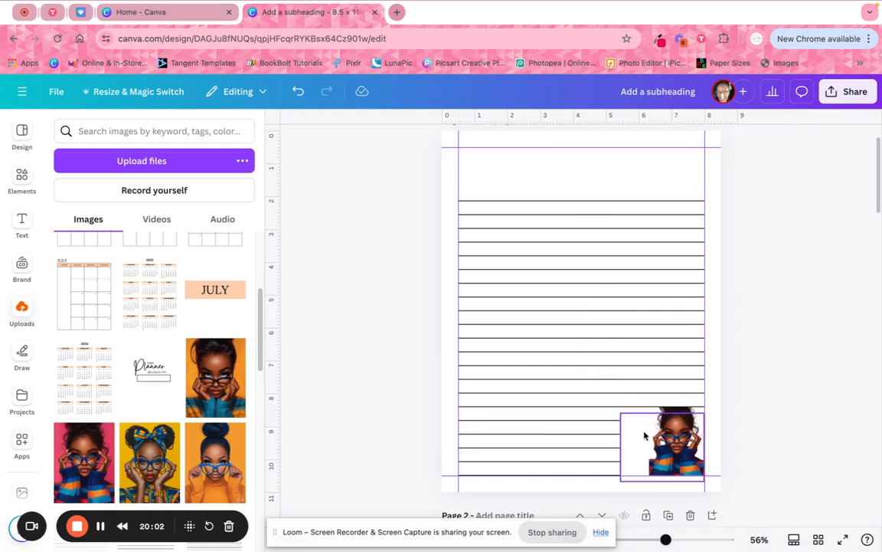
pyautogui.moveTo(622, 448); pyautogui.dragTo(653, 444)
pyautogui.click(665, 458)
pyautogui.click(771, 419)
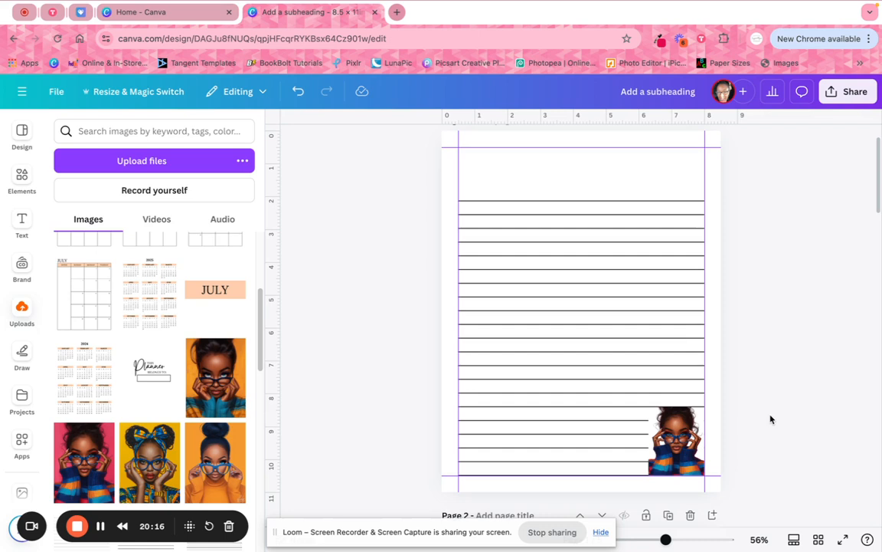
# Replace the portrait with the uploaded desk illustration of a coffee mug and stationery, and remove its background.
pyautogui.click(685, 458)
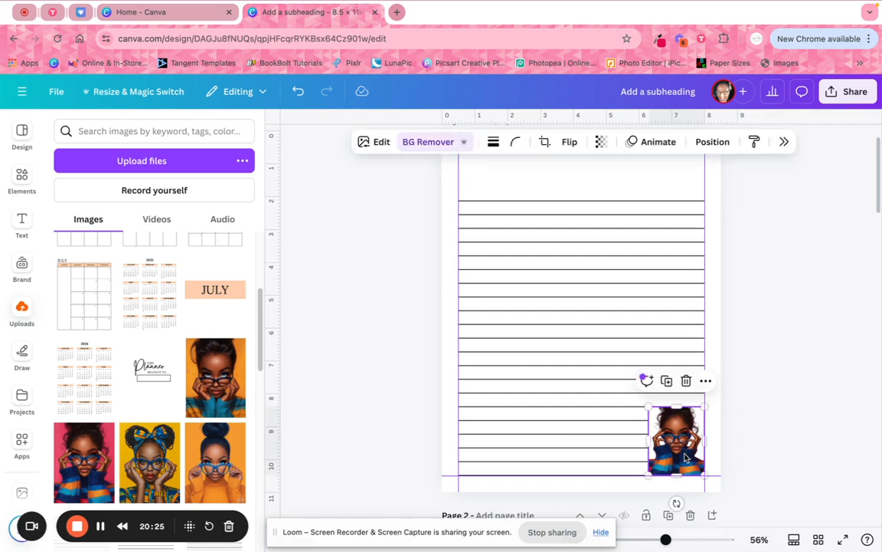
pyautogui.press('Delete')
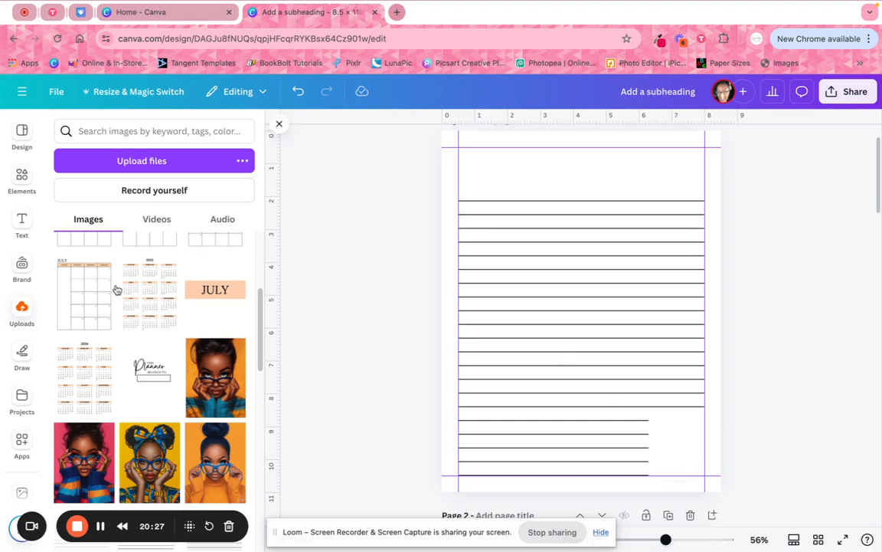
pyautogui.scroll(-5, 124, 328)
pyautogui.scroll(-3, 128, 330)
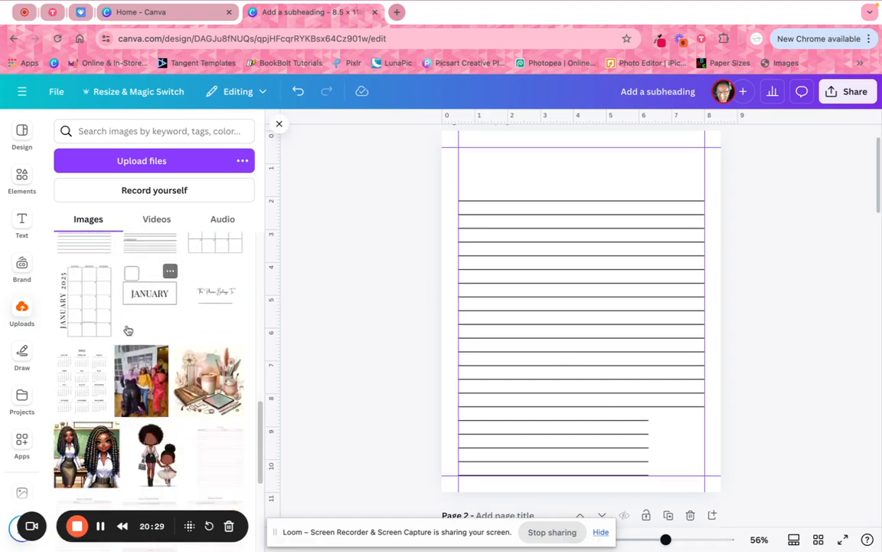
pyautogui.click(208, 262)
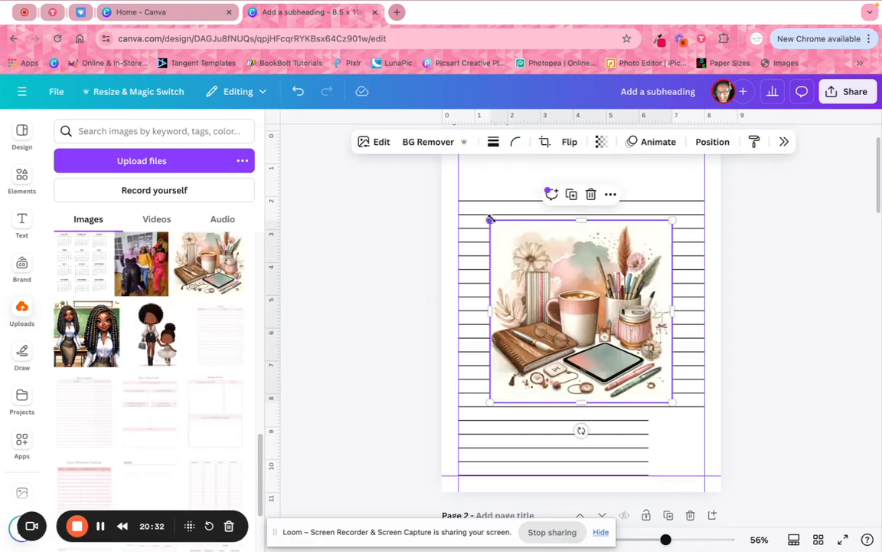
pyautogui.click(440, 141)
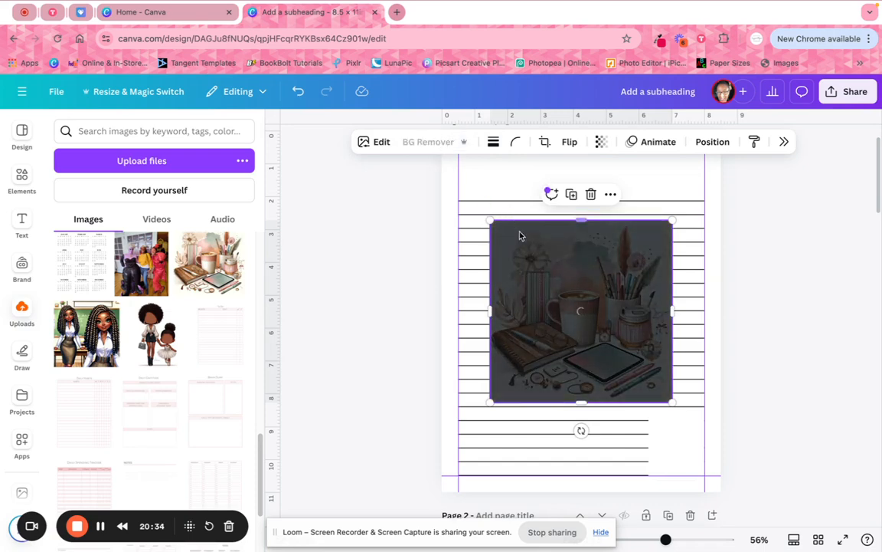
# Shrink the desk illustration into the page's lower-right margin corner and fit the white rectangle to its left edge.
pyautogui.moveTo(491, 221); pyautogui.dragTo(608, 338)
pyautogui.moveTo(635, 389); pyautogui.dragTo(666, 455)
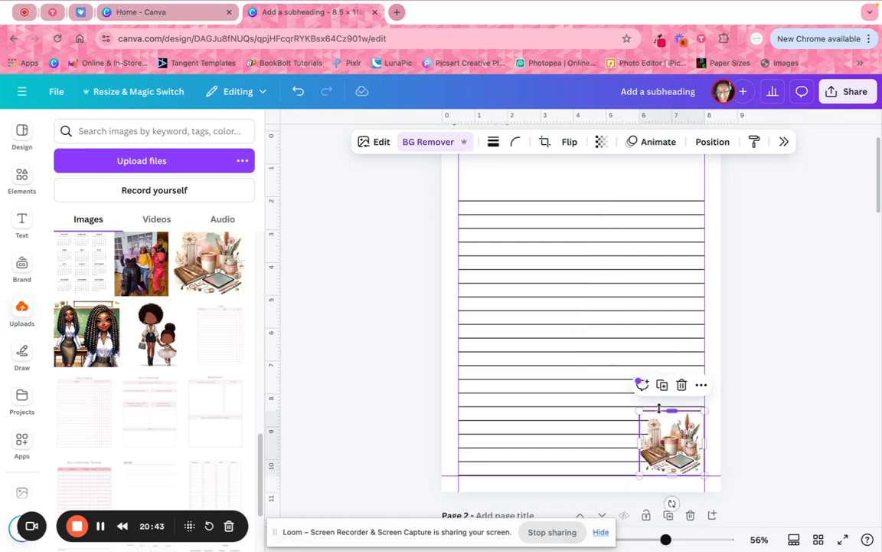
pyautogui.moveTo(638, 411)
pyautogui.mouseDown()
pyautogui.moveTo(657, 429)
pyautogui.moveTo(636, 429)
pyautogui.moveTo(636, 407)
pyautogui.mouseUp()
pyautogui.click(658, 417)
pyautogui.click(662, 437)
pyautogui.click(787, 379)
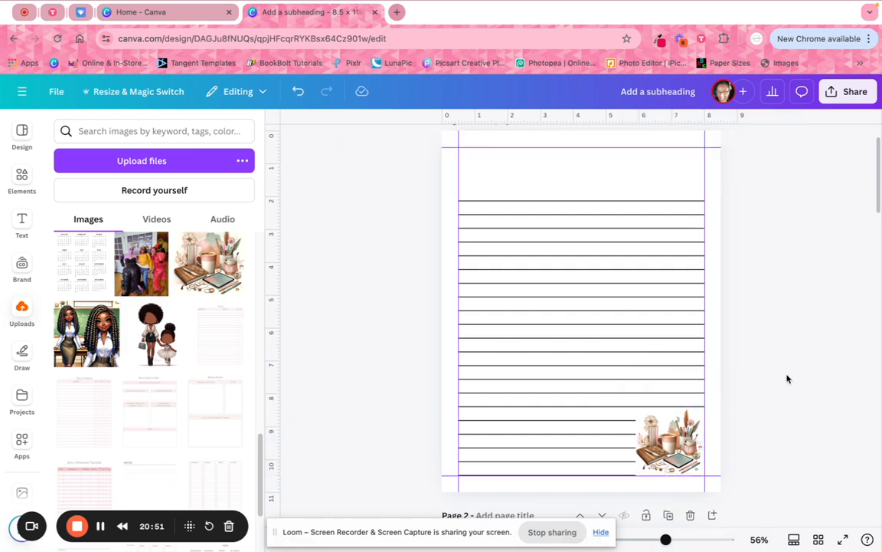
# Shrink the desk illustration slightly to leave a small gap between it and the ends of the ruled lines.
pyautogui.click(675, 455)
pyautogui.moveTo(635, 404); pyautogui.dragTo(642, 409)
pyautogui.click(744, 389)
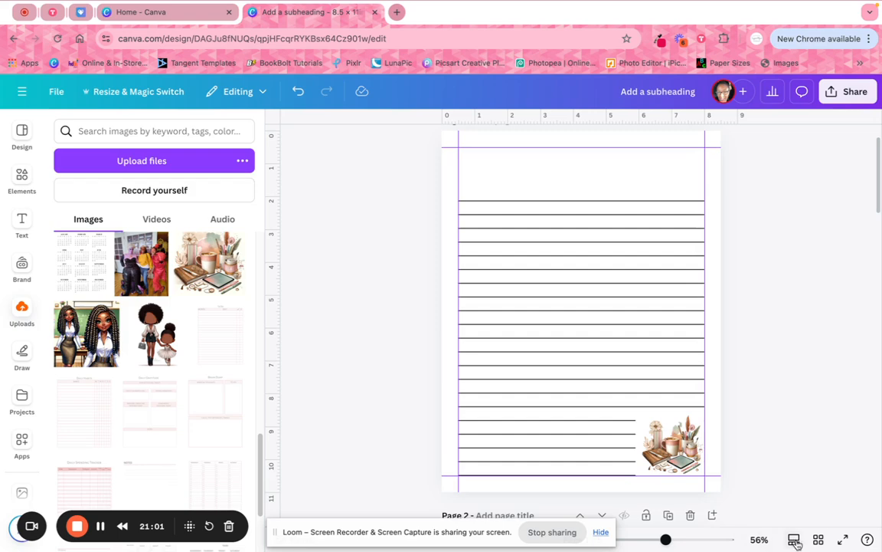
# Review all pages in the grid overview and return to editing page 1.
pyautogui.click(819, 539)
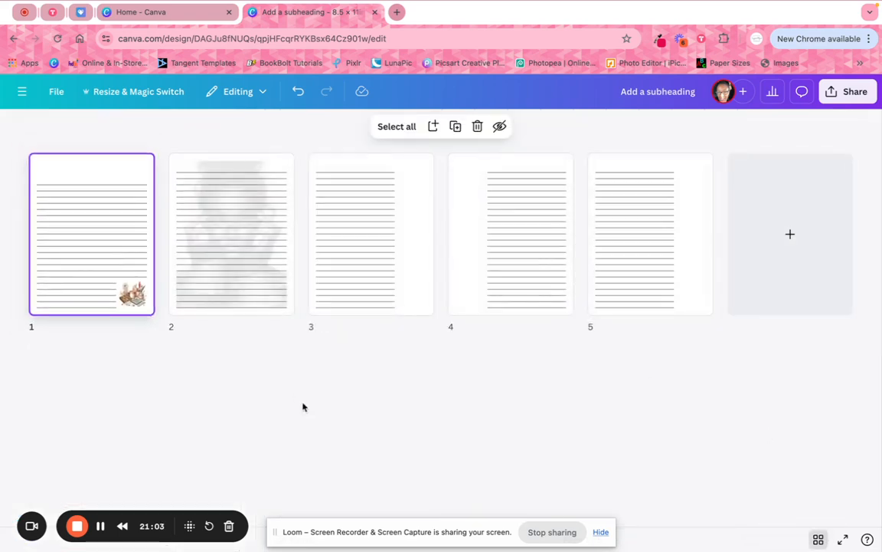
pyautogui.doubleClick(103, 254)
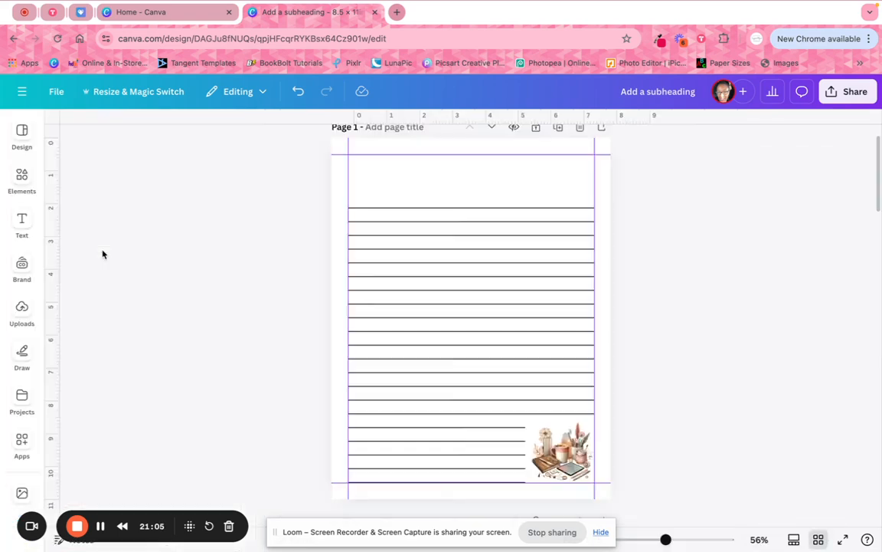
pyautogui.moveTo(720, 442); pyautogui.dragTo(683, 440)
pyautogui.click(730, 430)
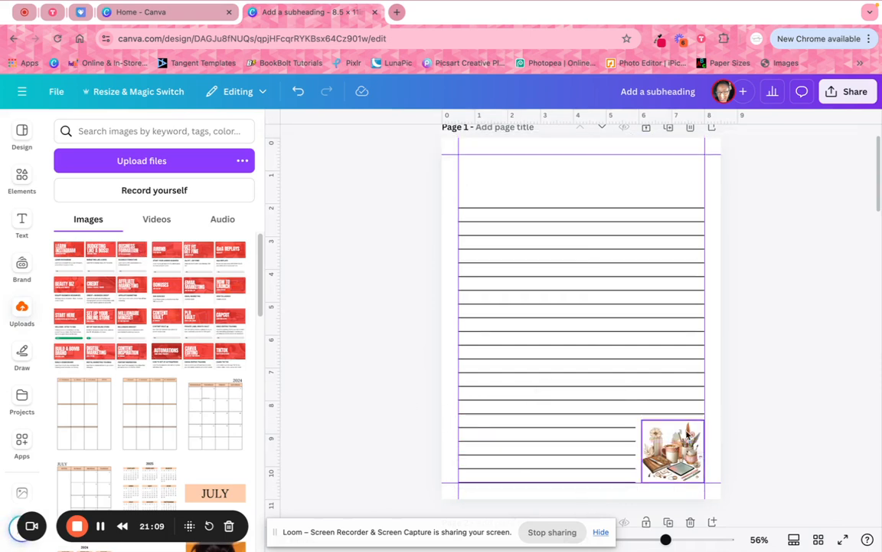
# Move the desk illustration together with its white rectangle to the horizontal centre of the page's lower edge.
pyautogui.click(684, 440)
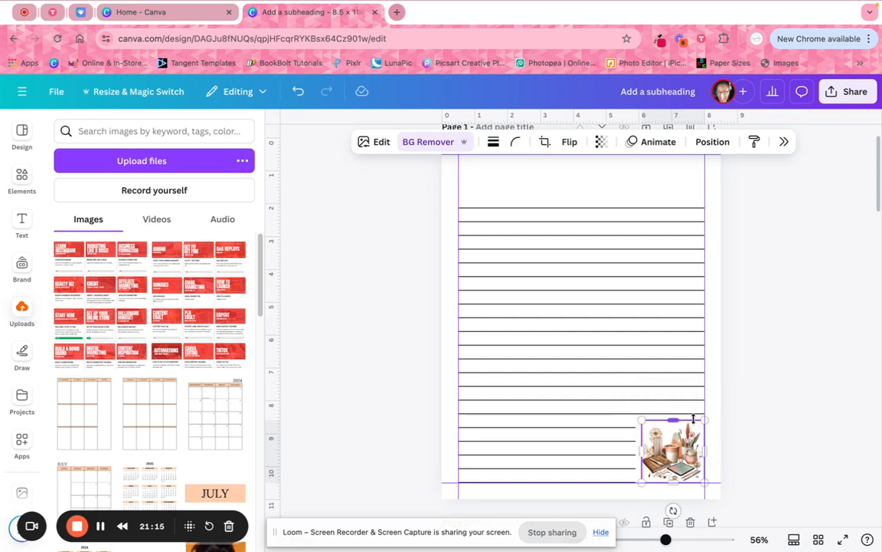
pyautogui.keyDown('shift'); pyautogui.click(638, 487); pyautogui.keyUp('shift')
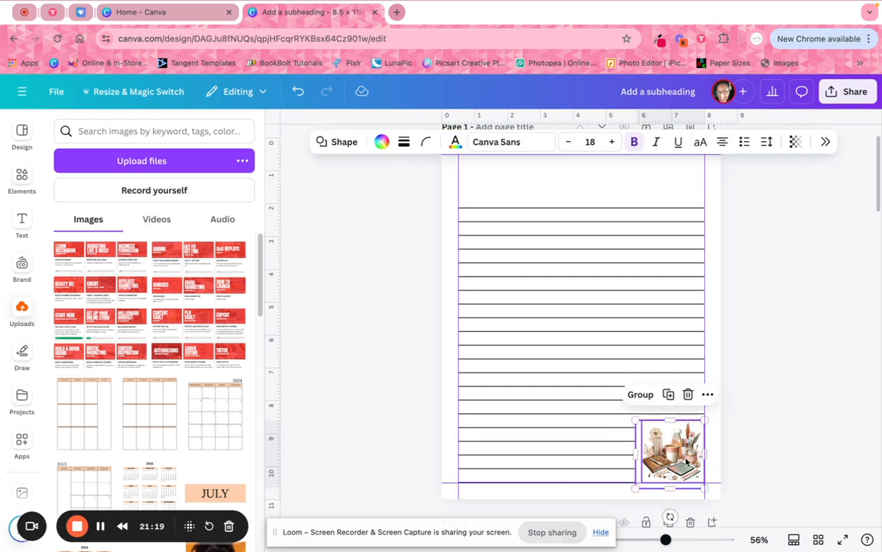
pyautogui.moveTo(669, 458); pyautogui.dragTo(596, 457)
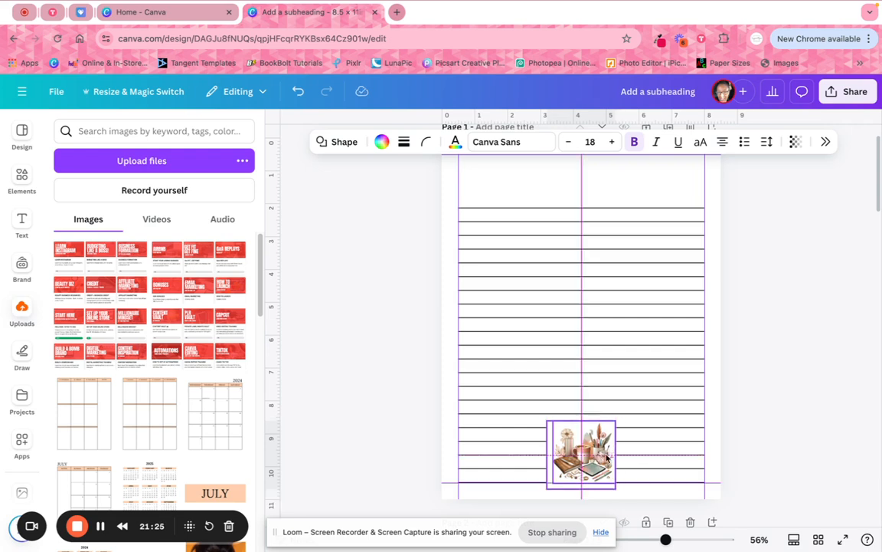
pyautogui.click(795, 377)
pyautogui.click(583, 452)
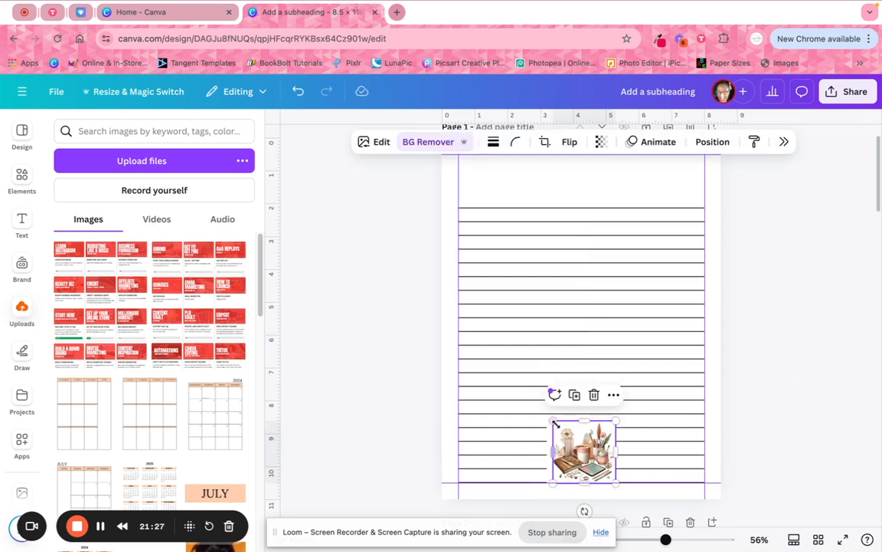
pyautogui.moveTo(548, 423); pyautogui.dragTo(585, 455)
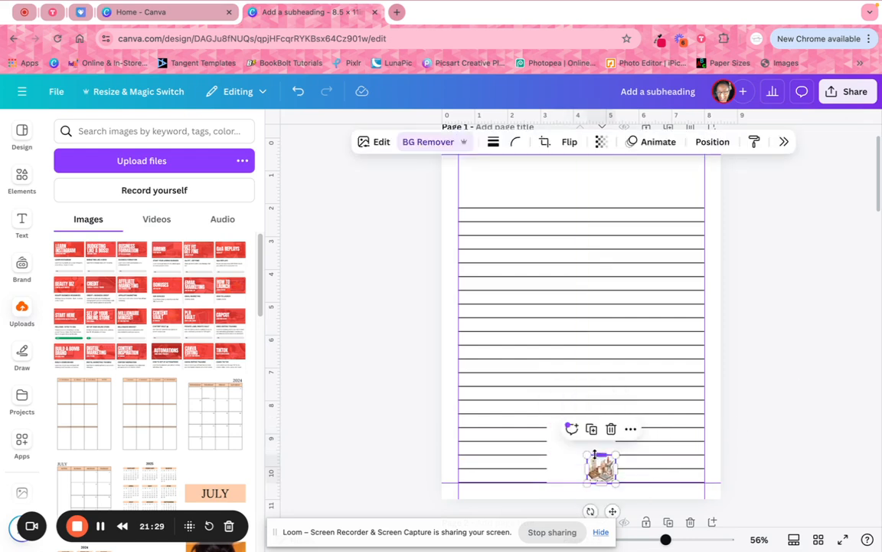
pyautogui.click(298, 92)
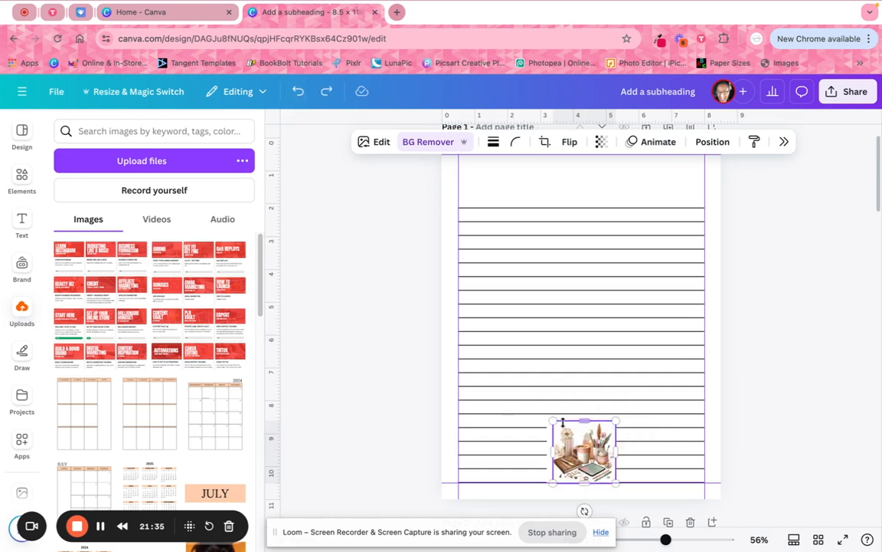
pyautogui.click(788, 403)
# Shrink the desk illustration and its white rectangle together to about half size, centred at the bottom of the ruled lines.
pyautogui.click(598, 467)
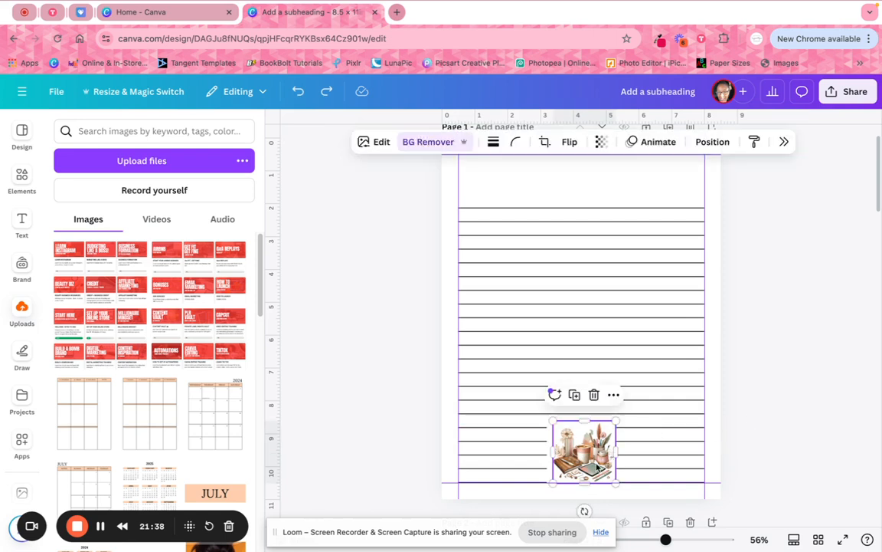
pyautogui.keyDown('shift'); pyautogui.click(547, 436); pyautogui.keyUp('shift')
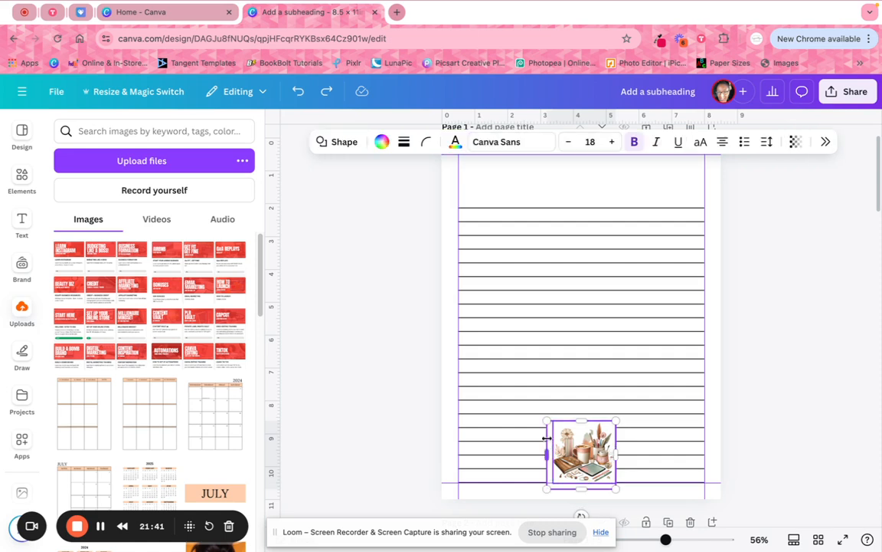
pyautogui.moveTo(545, 421); pyautogui.dragTo(586, 464)
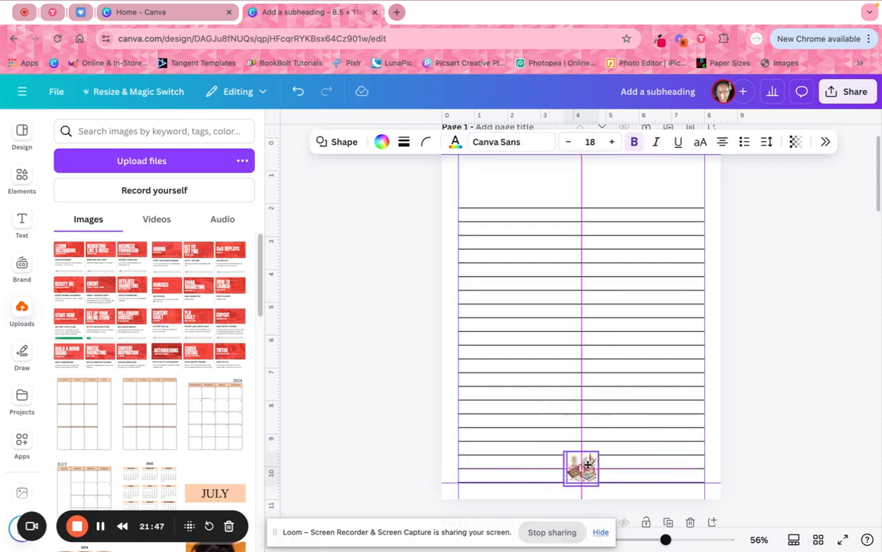
pyautogui.click(806, 468)
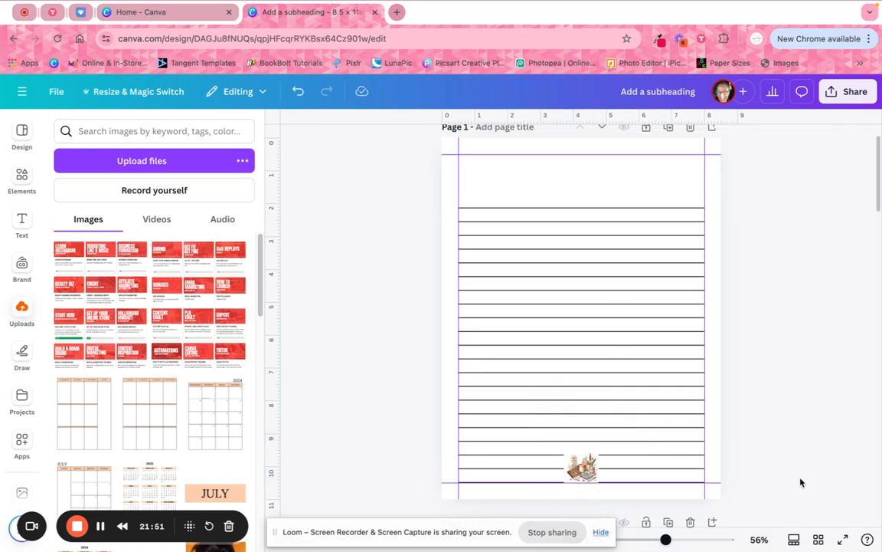
# Delete the small desk illustration and its white rectangle from page 1.
pyautogui.click(589, 462)
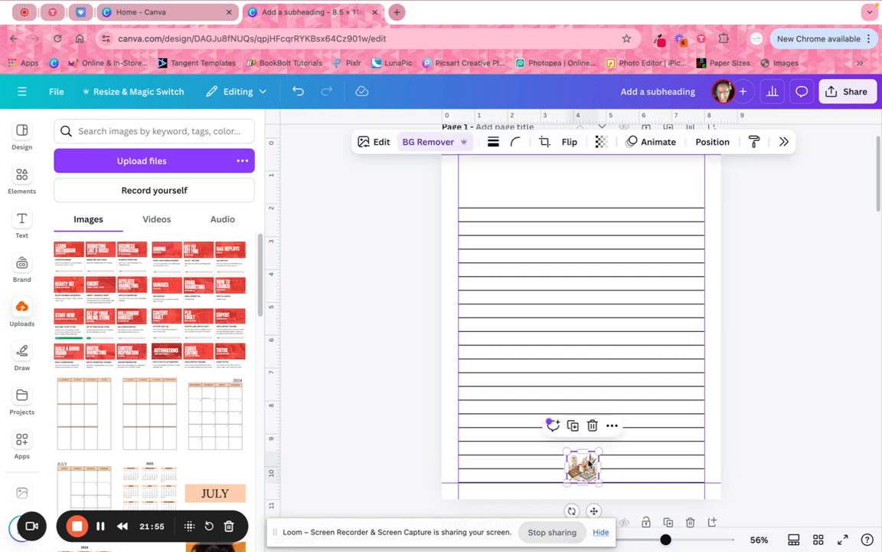
pyautogui.press('BackSpace')
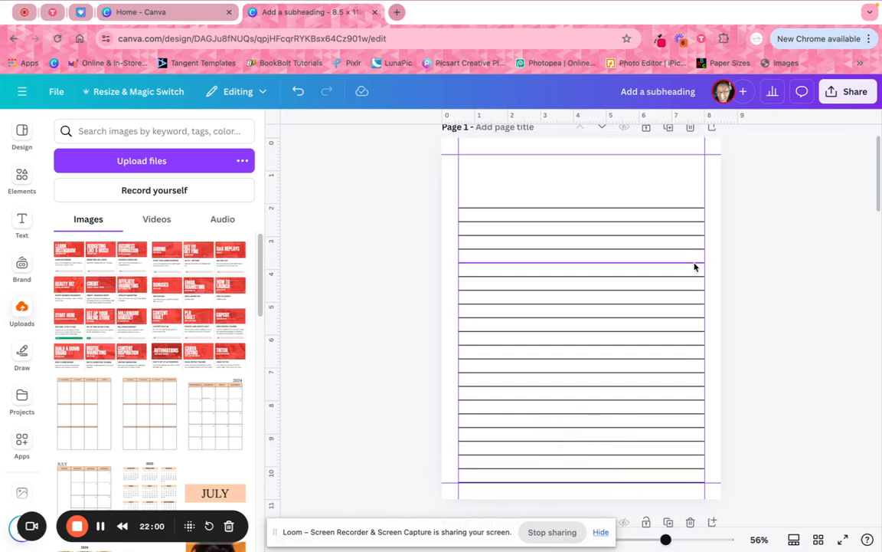
# Duplicate page 1's first ruled line and align the copy with the margin guides at the top of the page.
pyautogui.scroll(1, 775, 303)
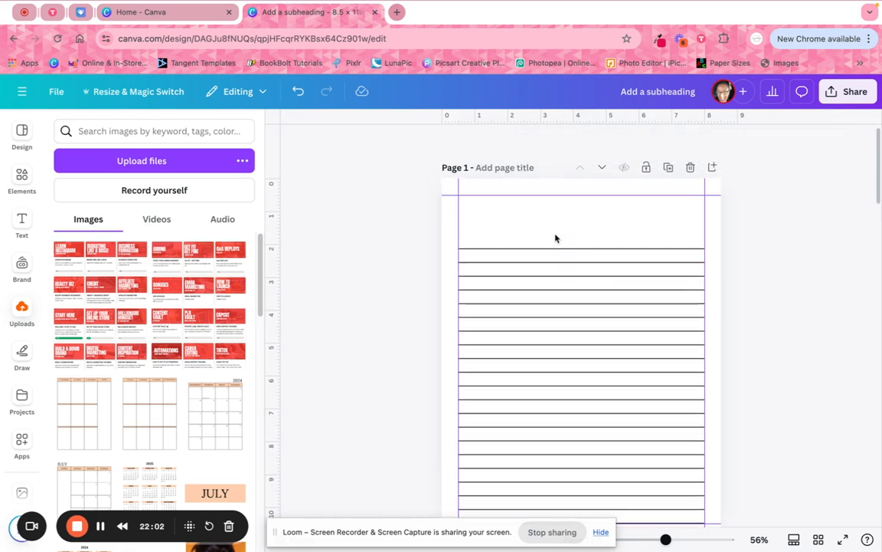
pyautogui.click(520, 249)
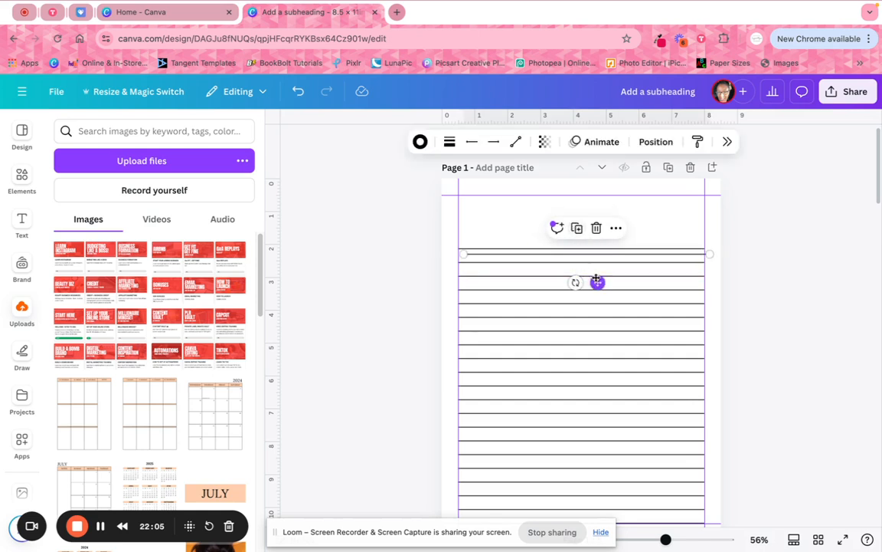
pyautogui.moveTo(597, 281); pyautogui.dragTo(587, 229)
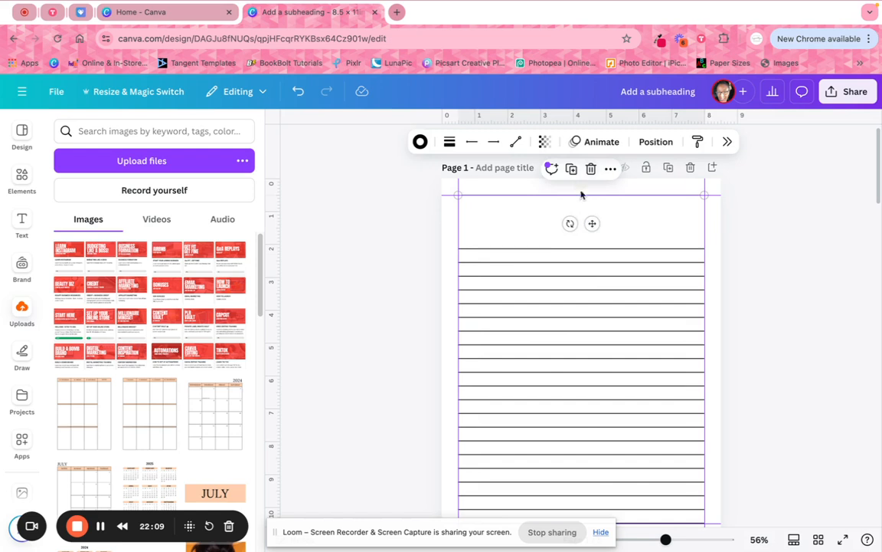
# Duplicate the first ruled line again and place the copy about one line spacing above it, between the side margin guides.
pyautogui.click(530, 249)
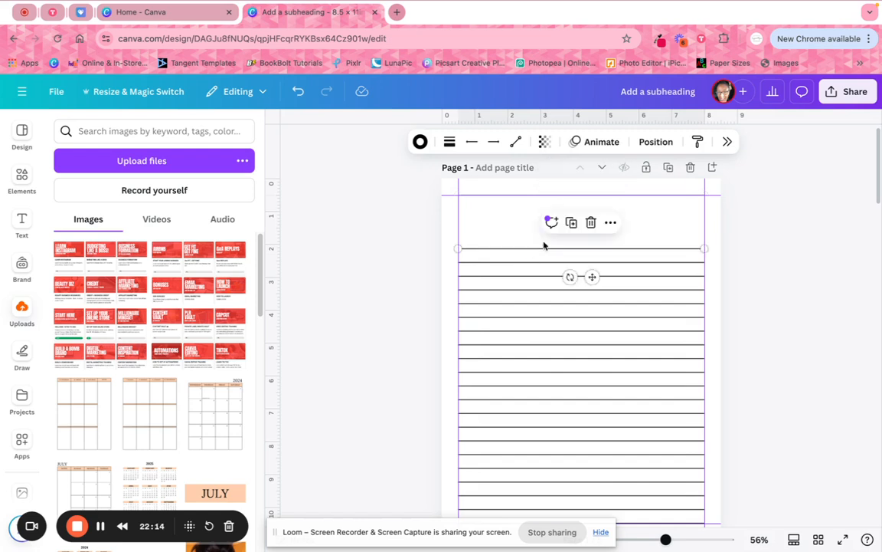
pyautogui.click(571, 221)
pyautogui.moveTo(598, 277); pyautogui.dragTo(591, 256)
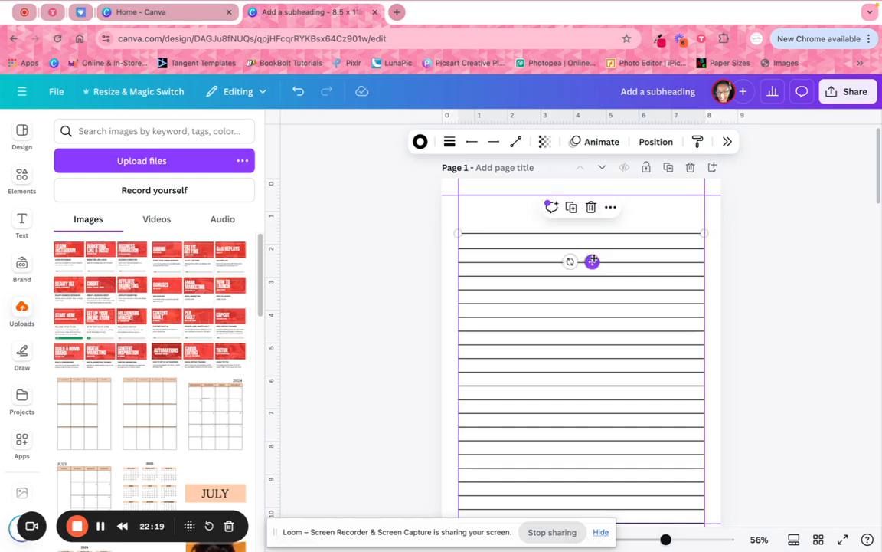
pyautogui.click(345, 168)
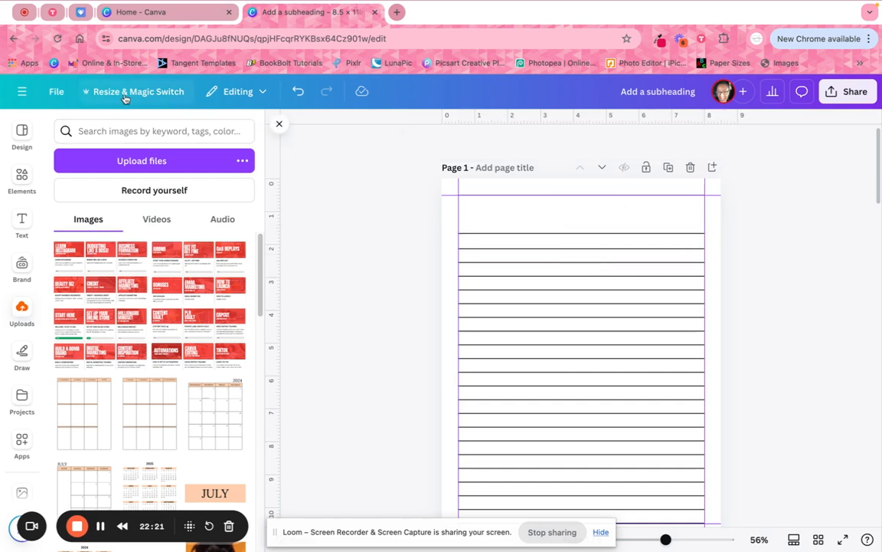
# Hide the rulers and guides in the design.
pyautogui.click(57, 96)
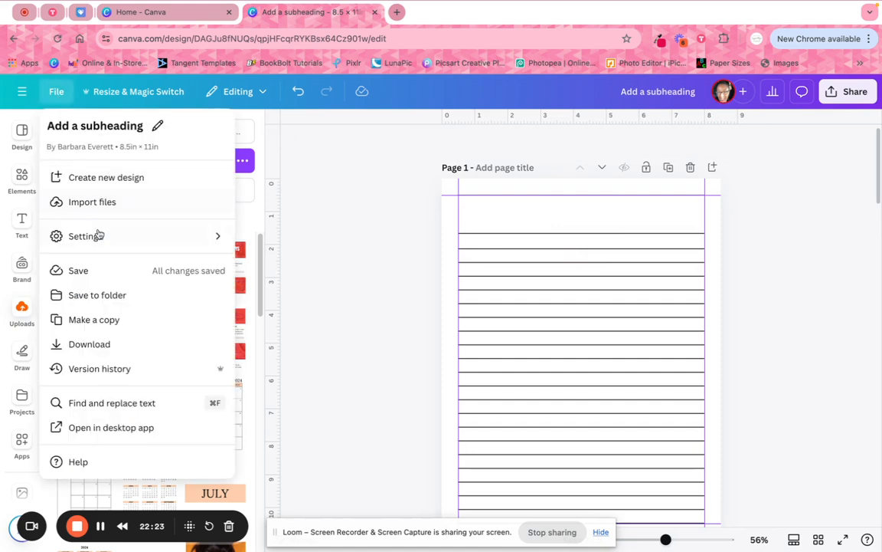
pyautogui.moveTo(97, 236)
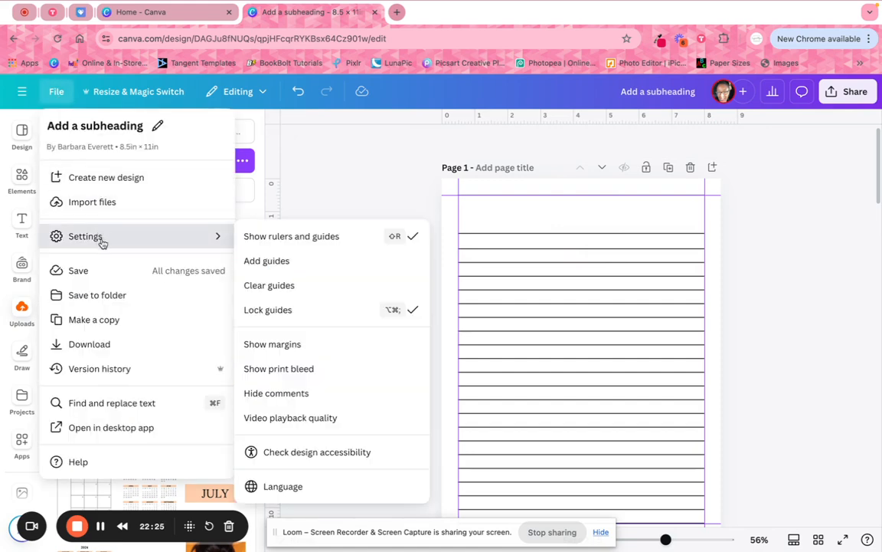
pyautogui.click(291, 236)
# Set the line weight of the header line at the top of page 1 to 5.
pyautogui.click(587, 180)
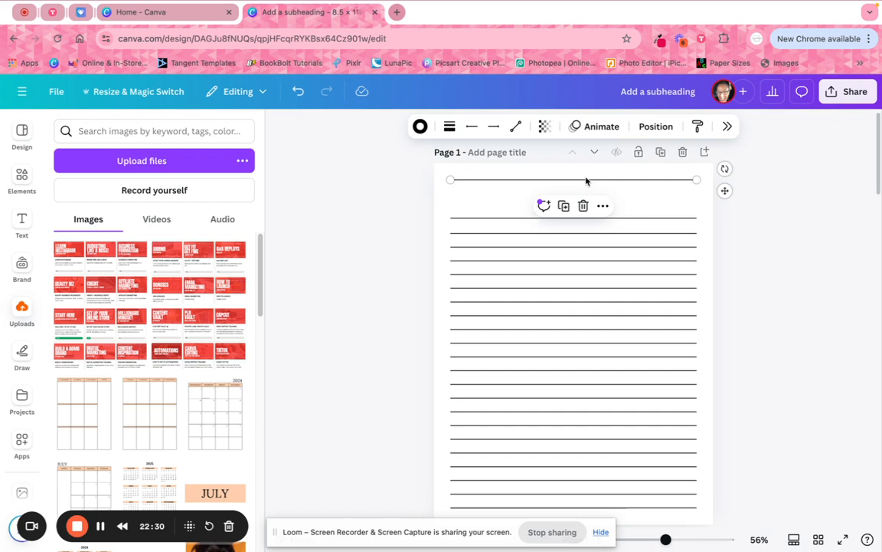
pyautogui.click(446, 127)
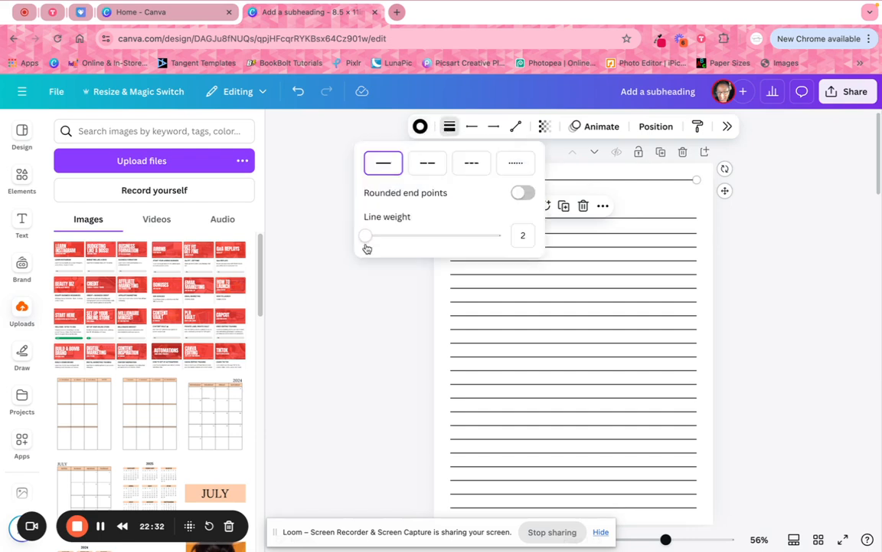
pyautogui.moveTo(365, 236); pyautogui.dragTo(369, 236)
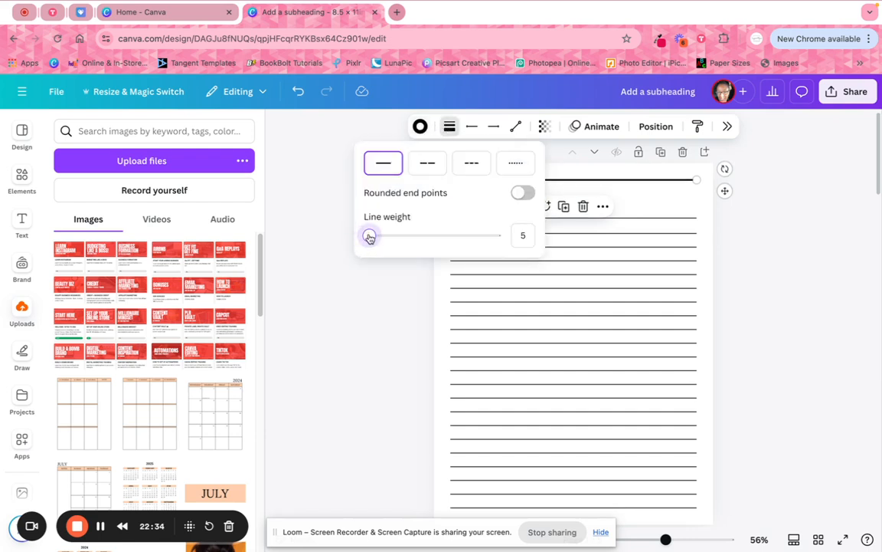
pyautogui.click(788, 270)
pyautogui.click(788, 269)
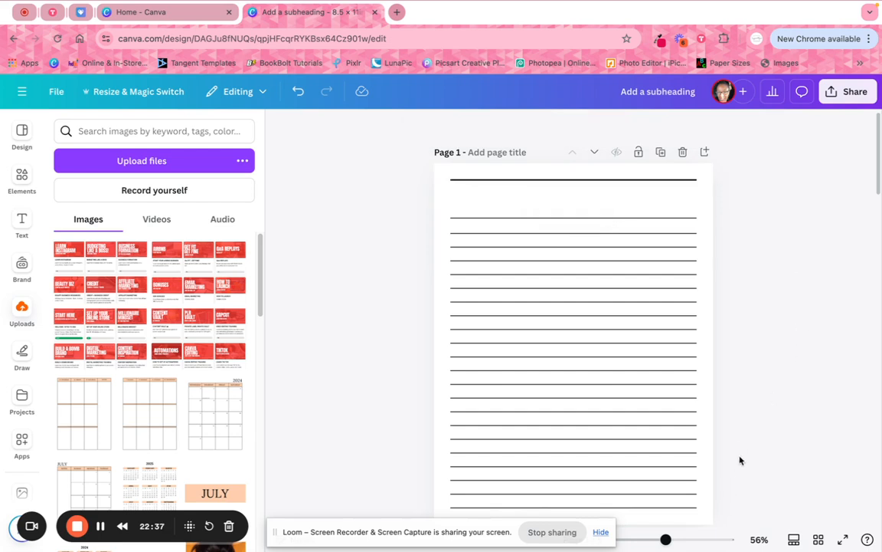
# Search the elements library for "flower" and narrow the results to graphics.
pyautogui.moveTo(665, 539)
pyautogui.mouseDown()
pyautogui.moveTo(658, 539)
pyautogui.moveTo(666, 539)
pyautogui.mouseUp()
pyautogui.scroll(1, 744, 437)
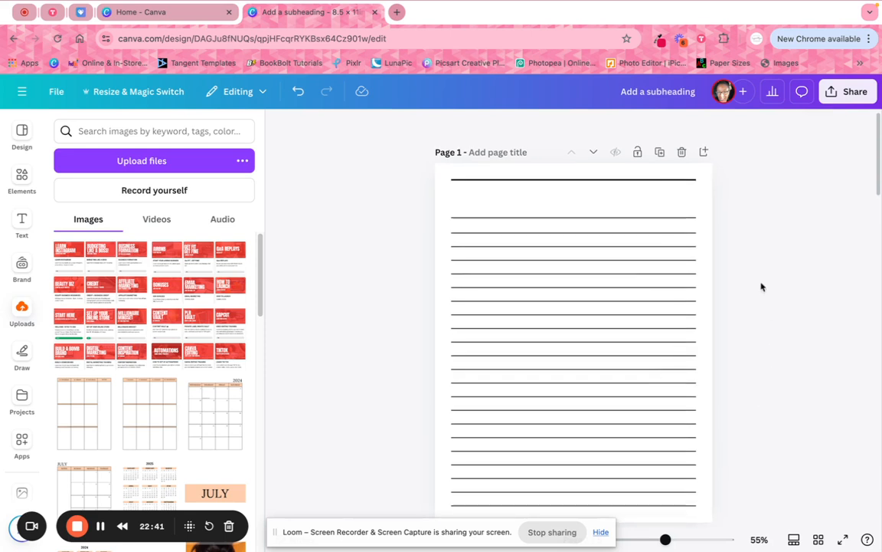
pyautogui.click(585, 179)
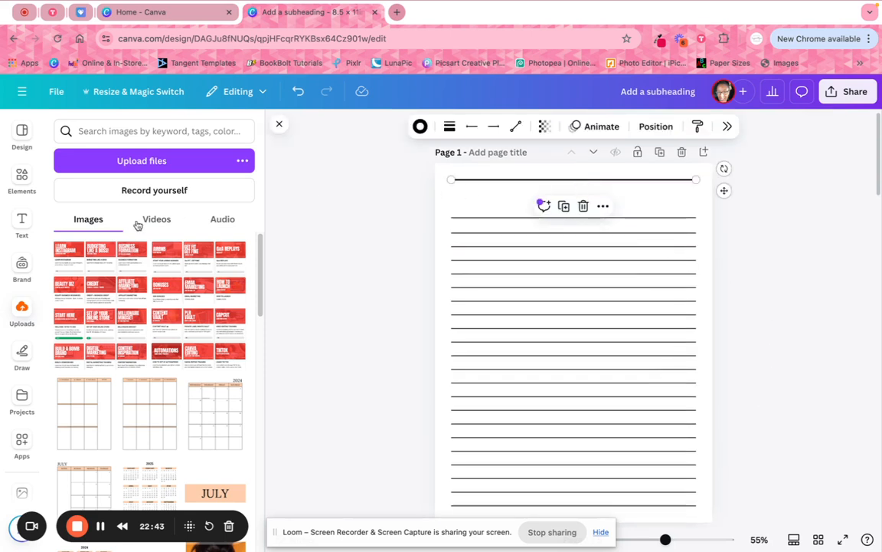
pyautogui.click(21, 176)
pyautogui.click(123, 131)
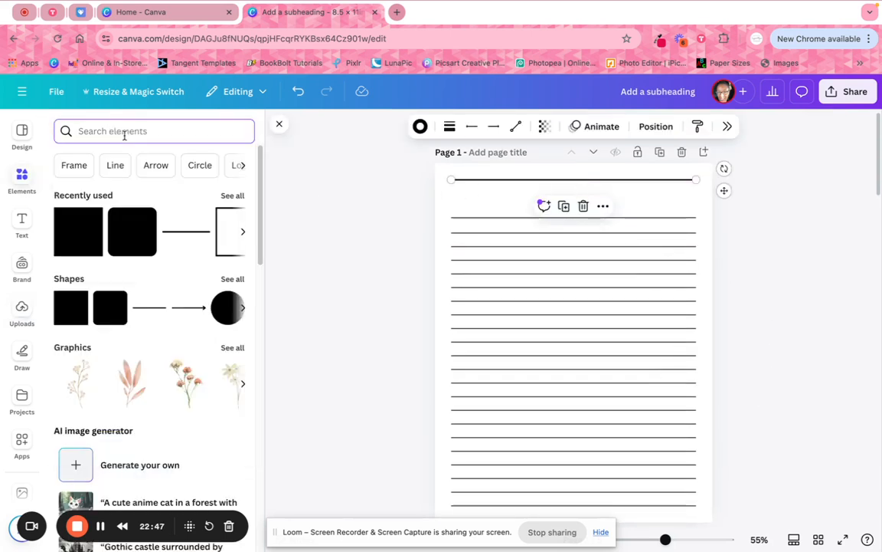
pyautogui.write('flower')
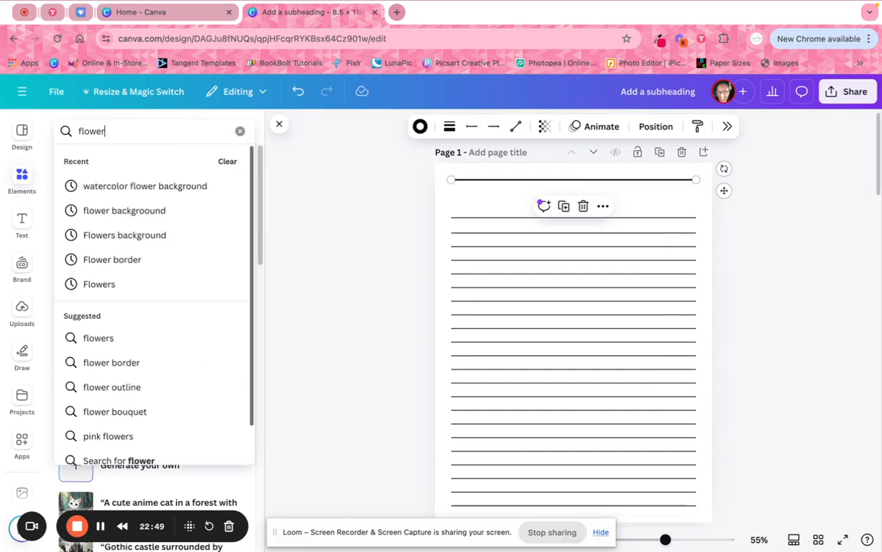
pyautogui.press('Return')
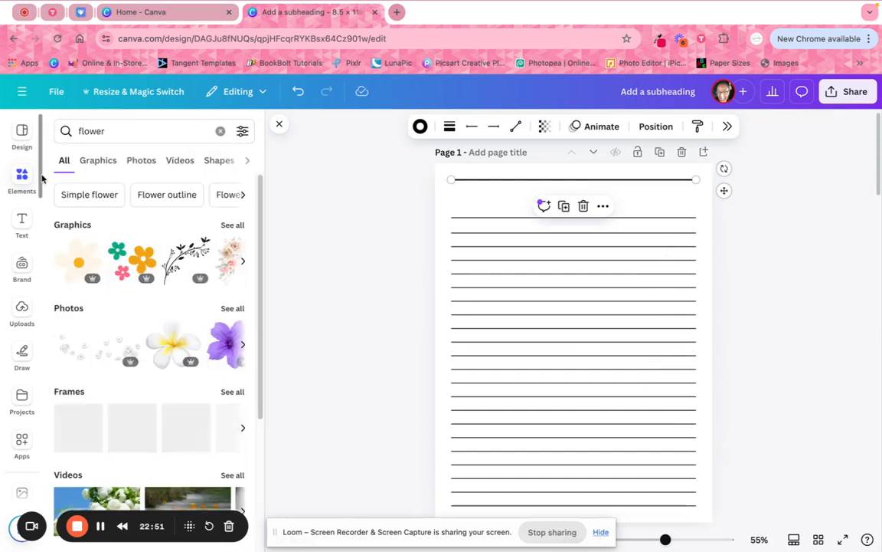
pyautogui.click(99, 162)
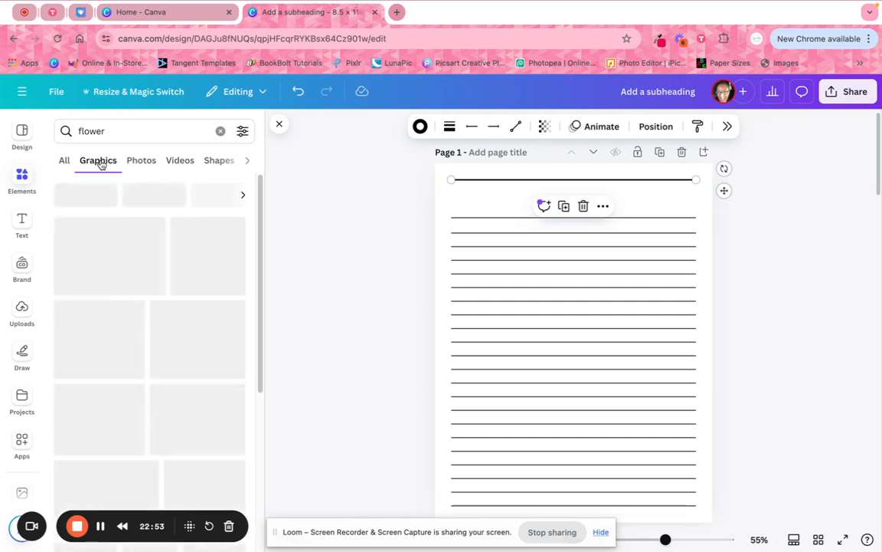
# Replace the graphics search with "black and white flower".
pyautogui.doubleClick(120, 135)
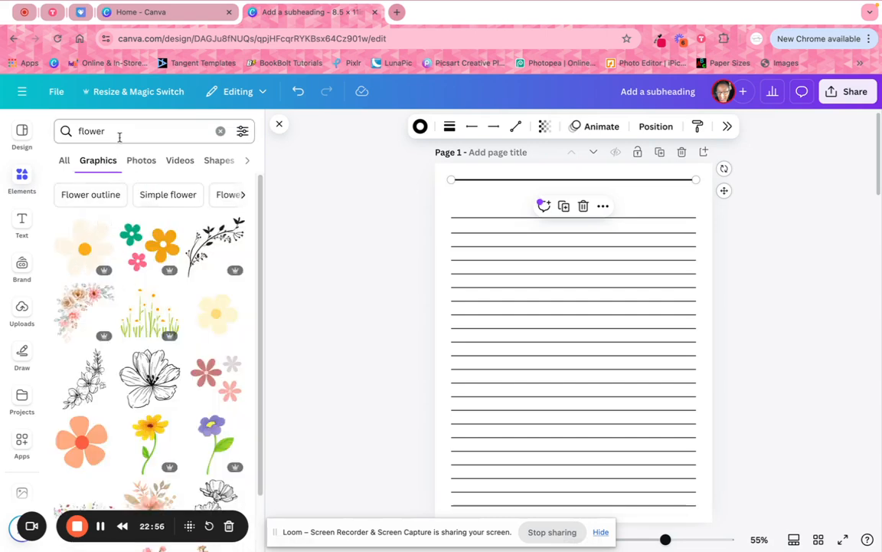
pyautogui.write('black and whit')
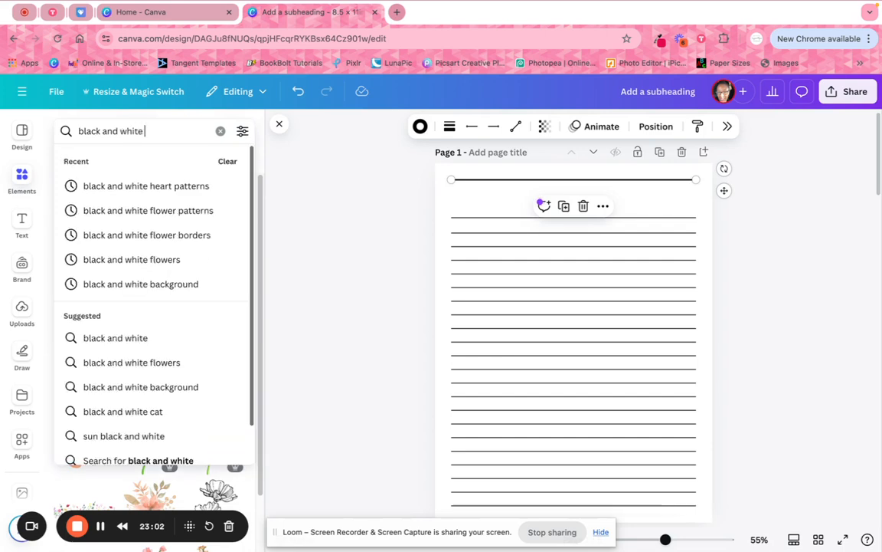
pyautogui.write('e color')
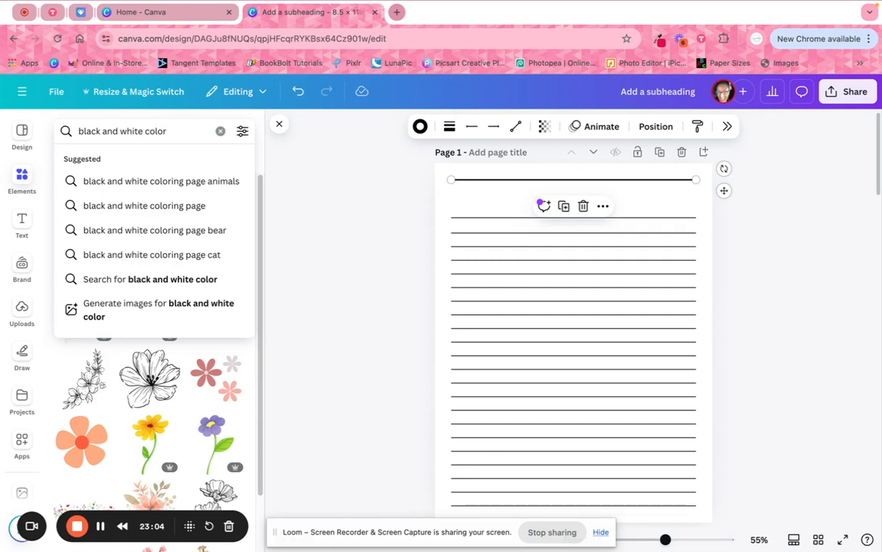
pyautogui.press('BackSpace')
pyautogui.press('BackSpace')
pyautogui.press('BackSpace')
pyautogui.press('BackSpace')
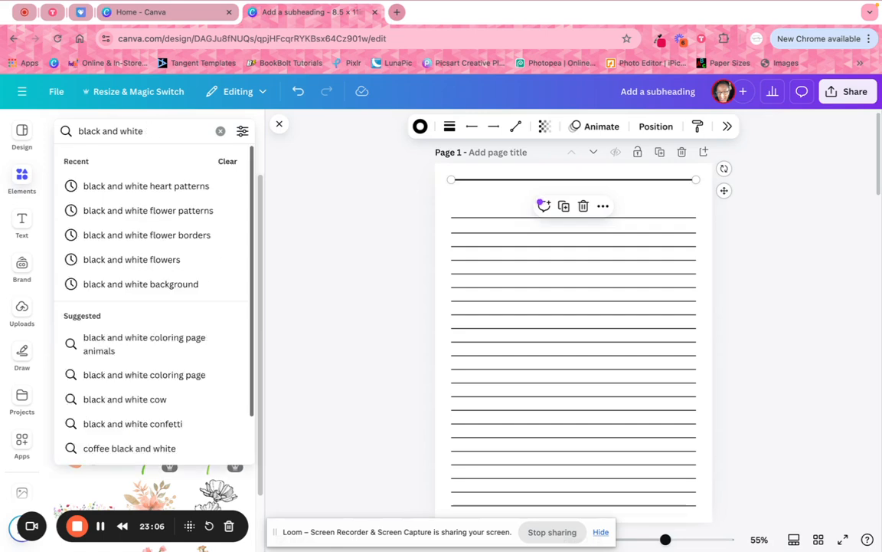
pyautogui.write('f')
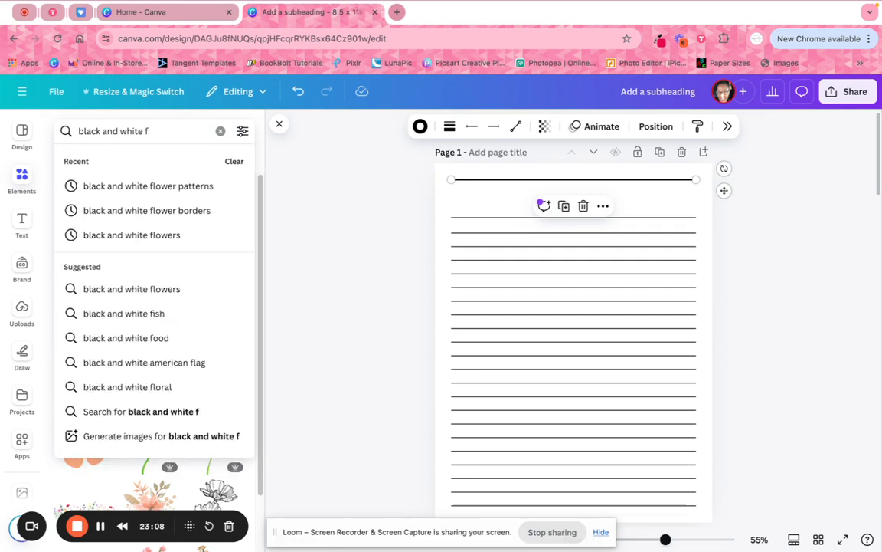
pyautogui.write('lower')
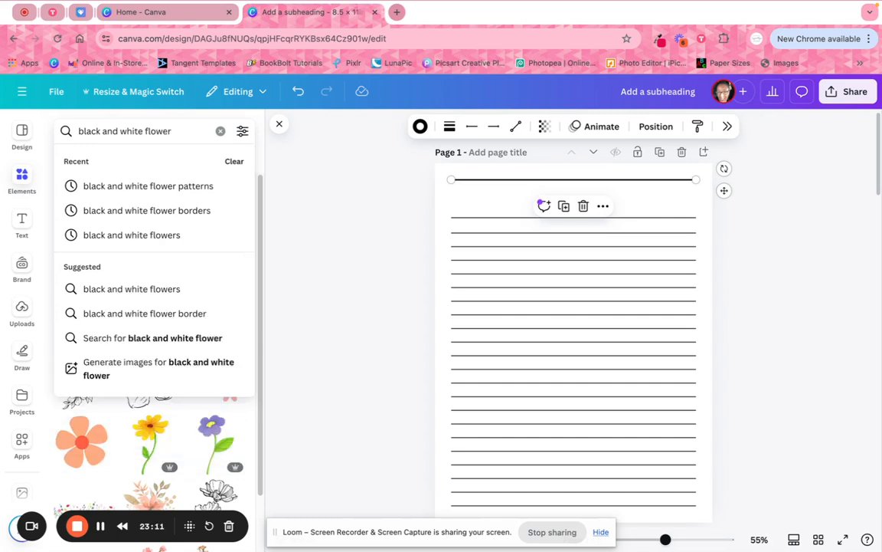
pyautogui.press('Return')
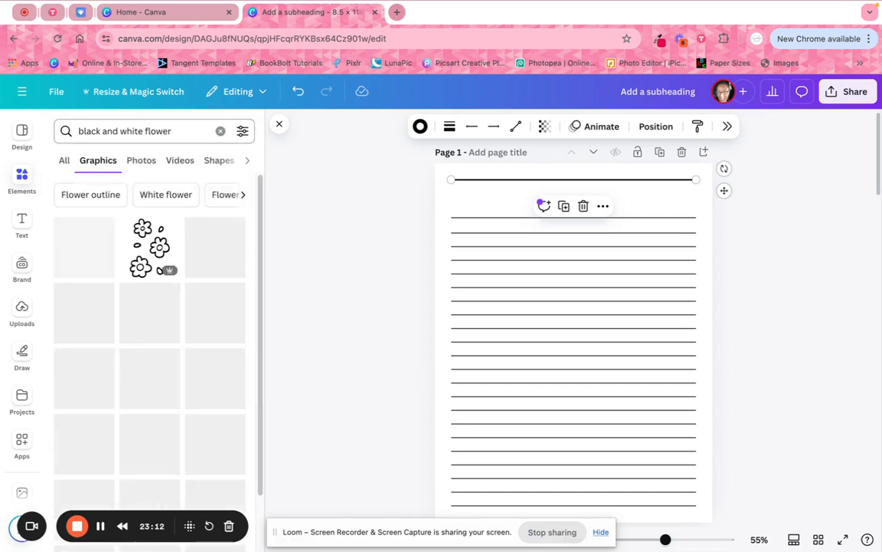
# Filter the black and white flower graphics by price to Free only.
pyautogui.click(242, 132)
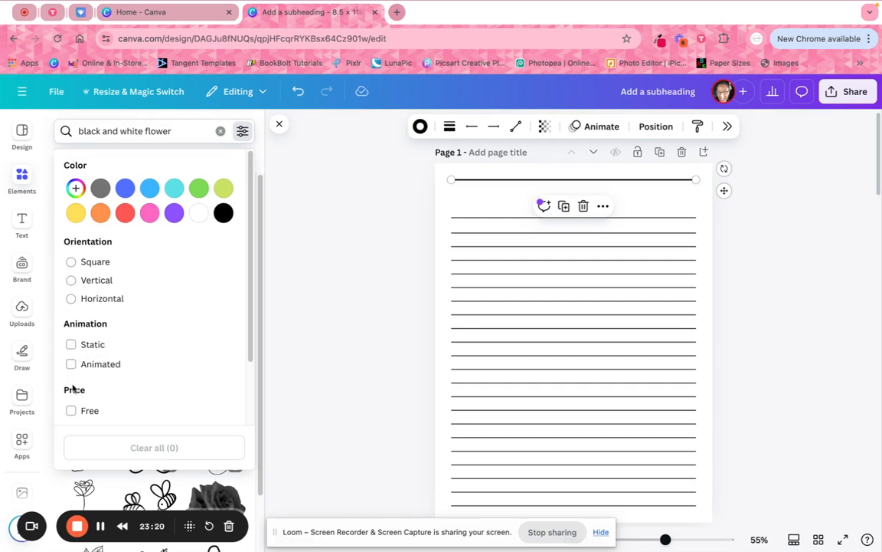
pyautogui.scroll(-2, 73, 388)
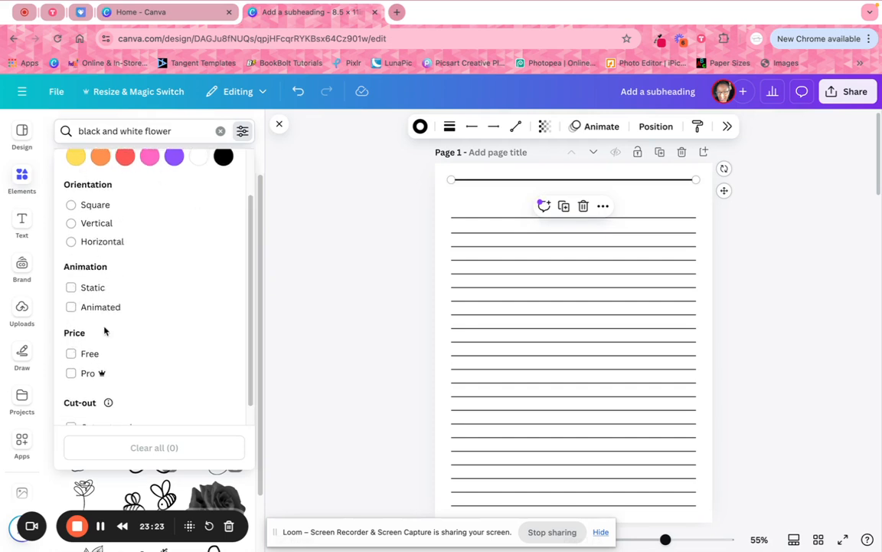
pyautogui.click(71, 355)
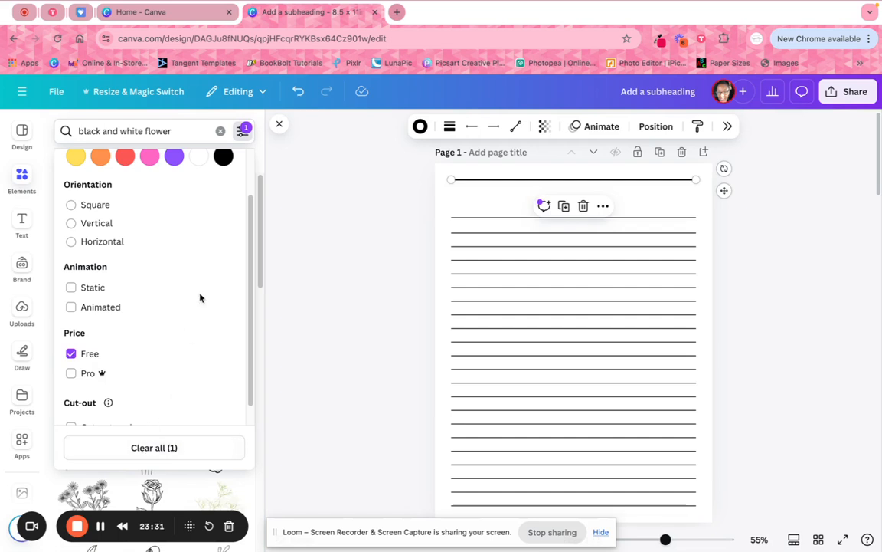
pyautogui.click(293, 171)
pyautogui.click(293, 171)
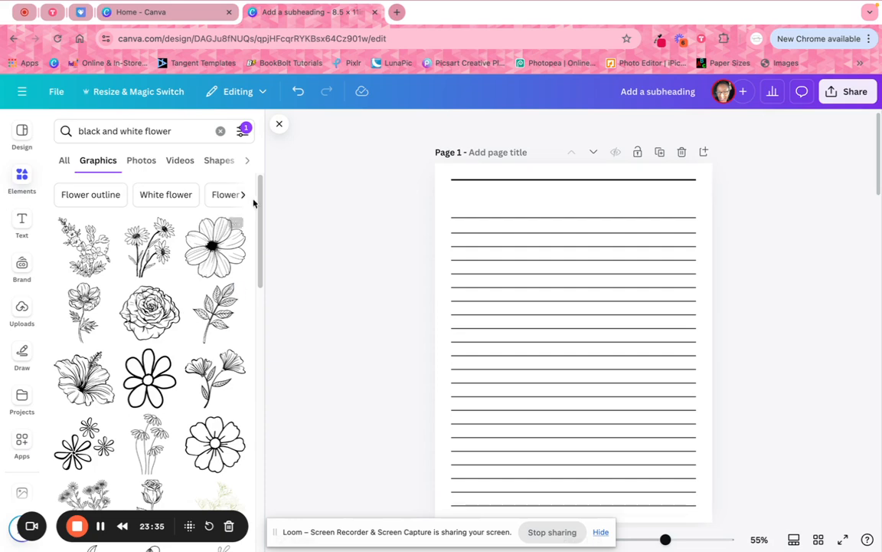
# Browse the free black and white flower graphics for a suitable image and return to the start of the results.
pyautogui.moveTo(259, 194); pyautogui.dragTo(242, 485)
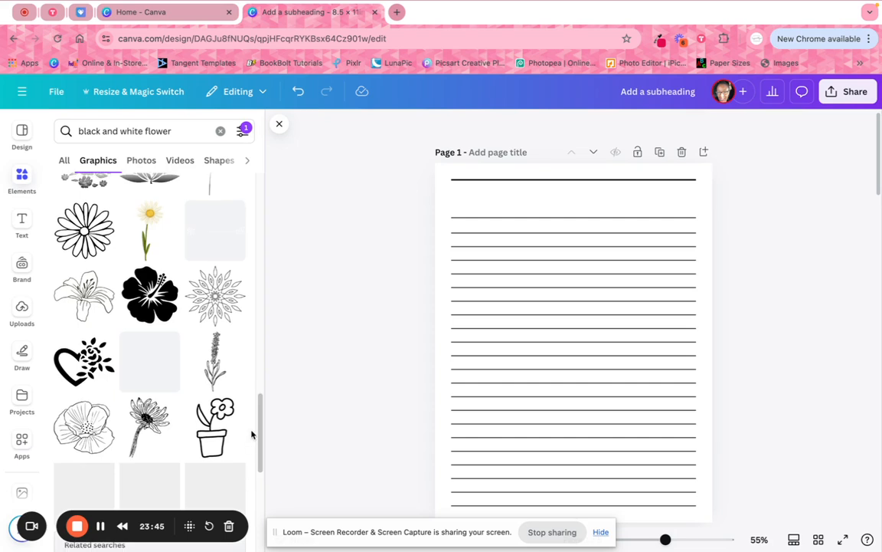
pyautogui.moveTo(261, 402); pyautogui.dragTo(255, 428)
pyautogui.scroll(-5, 256, 427)
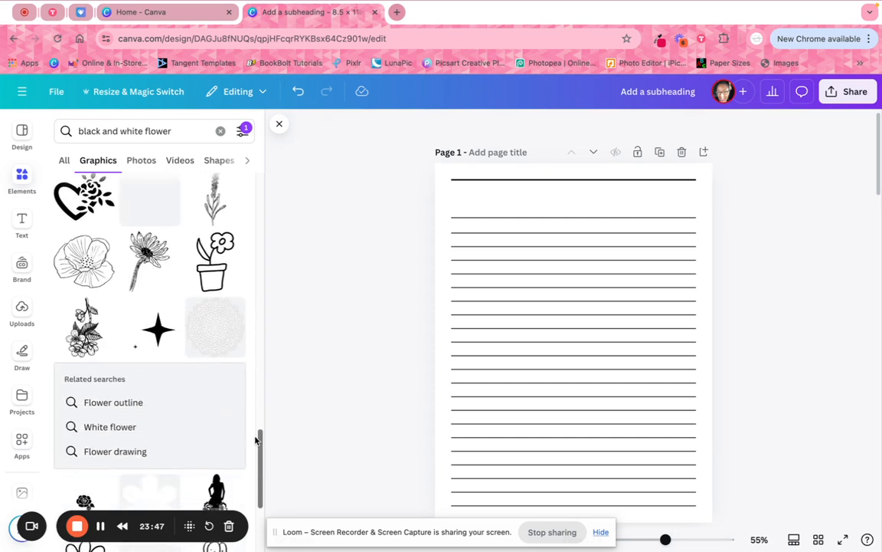
pyautogui.scroll(-1, 251, 489)
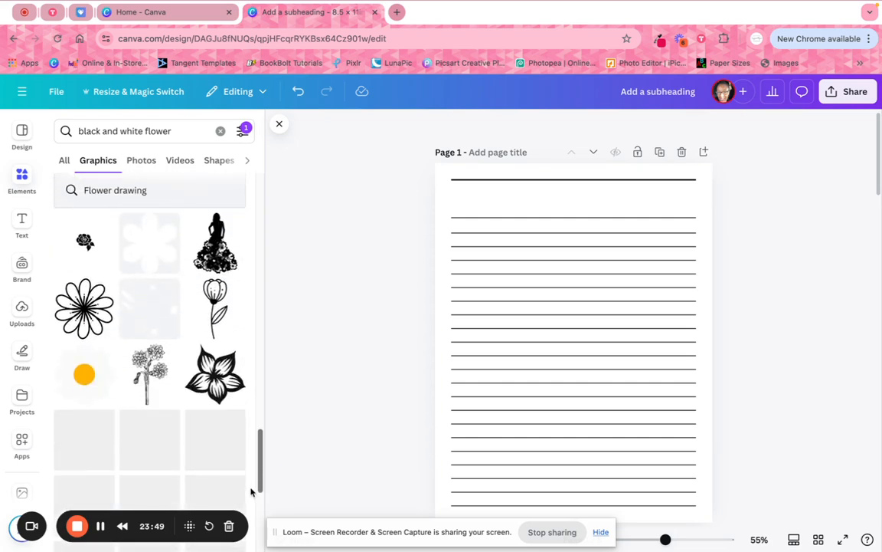
pyautogui.scroll(-5, 259, 490)
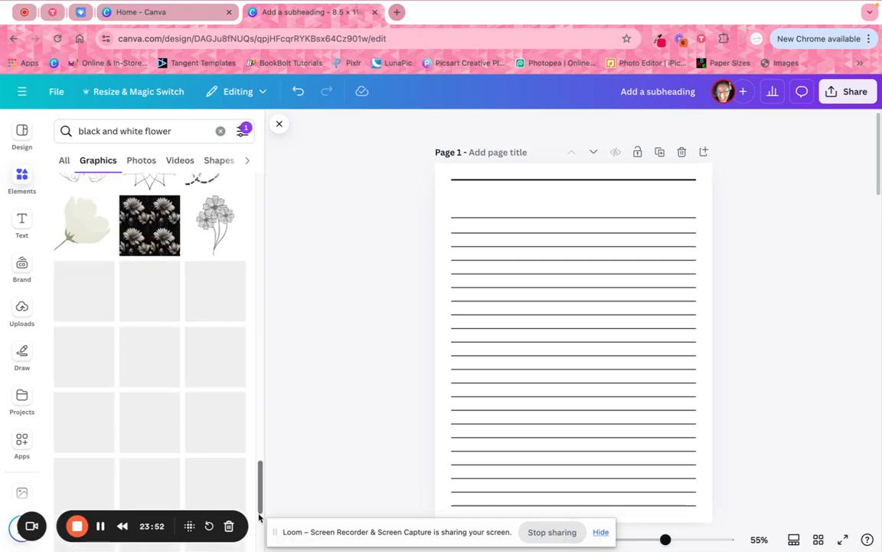
pyautogui.scroll(-5, 259, 518)
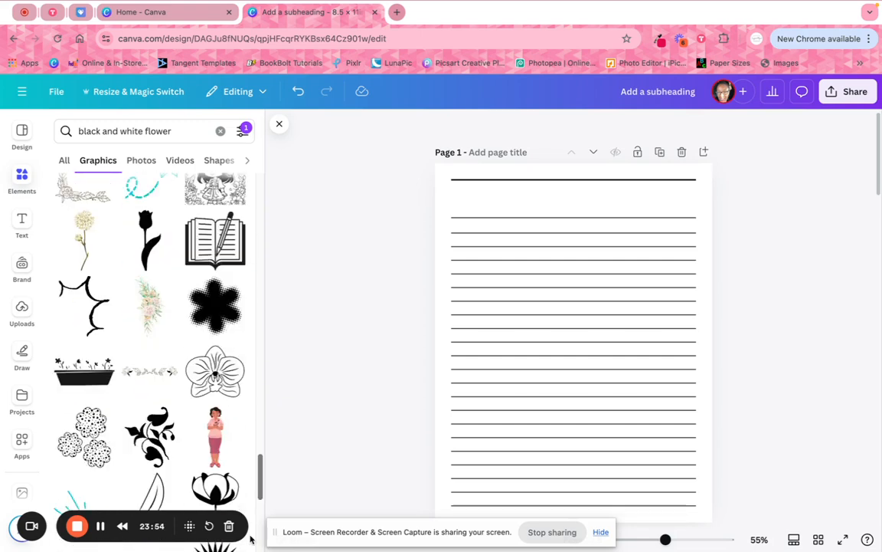
pyautogui.moveTo(263, 475); pyautogui.dragTo(270, 145)
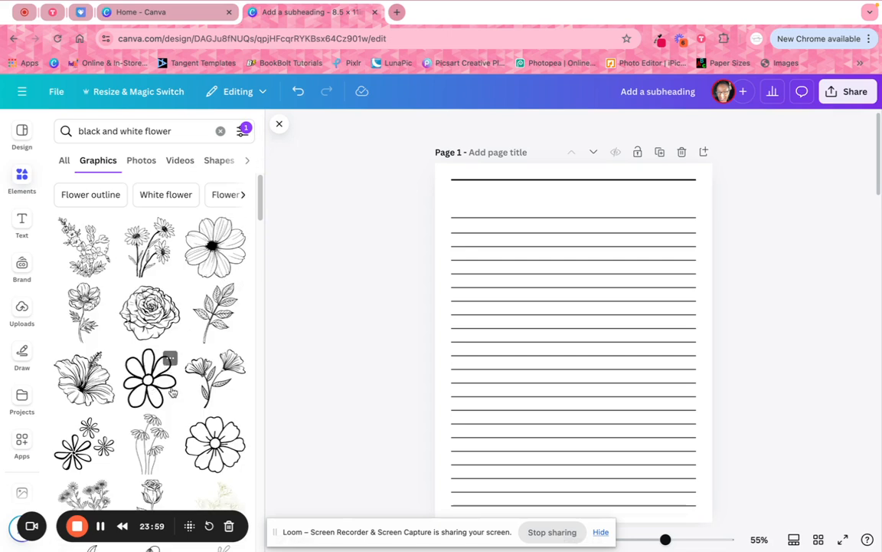
# Add the simple bold daisy outline to page 1 and shrink it to about 0.59 × 0.67 in, centred just below the header line.
pyautogui.scroll(-2, 238, 196)
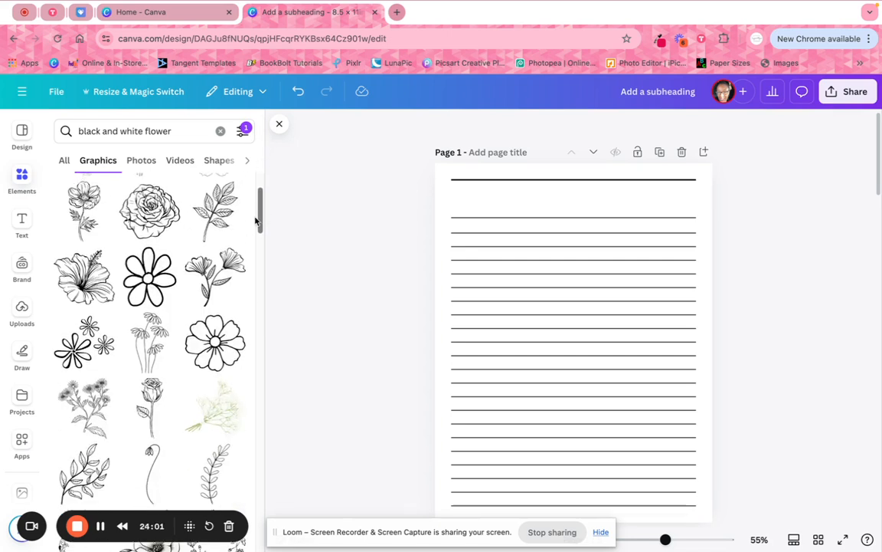
pyautogui.click(151, 292)
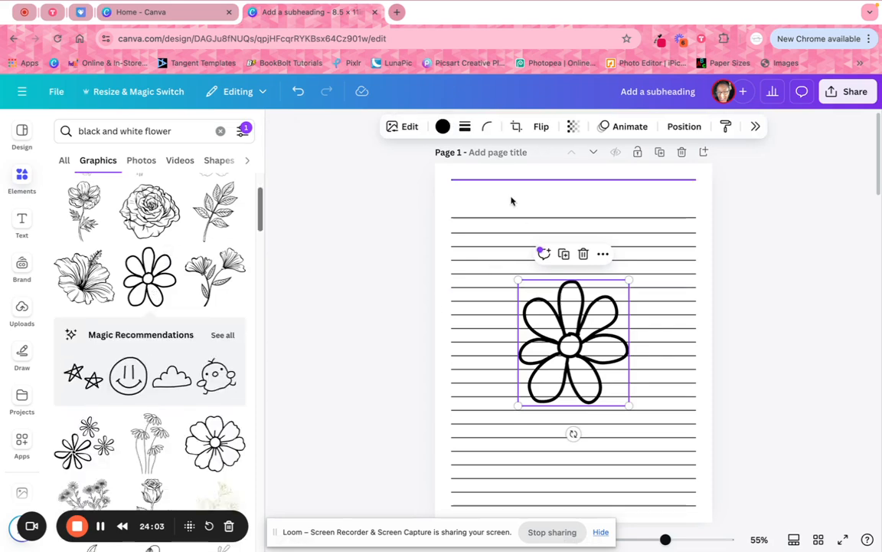
pyautogui.moveTo(625, 403); pyautogui.dragTo(577, 238)
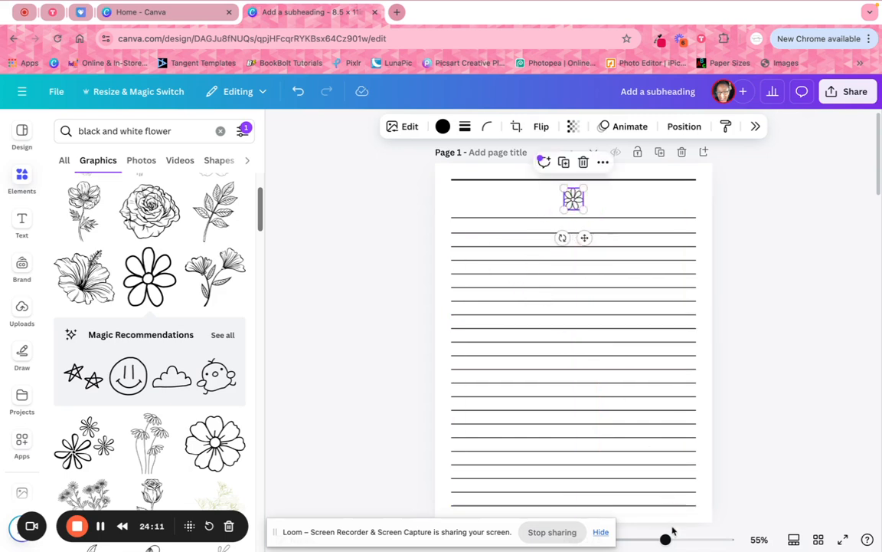
pyautogui.scroll(5, 591, 370)
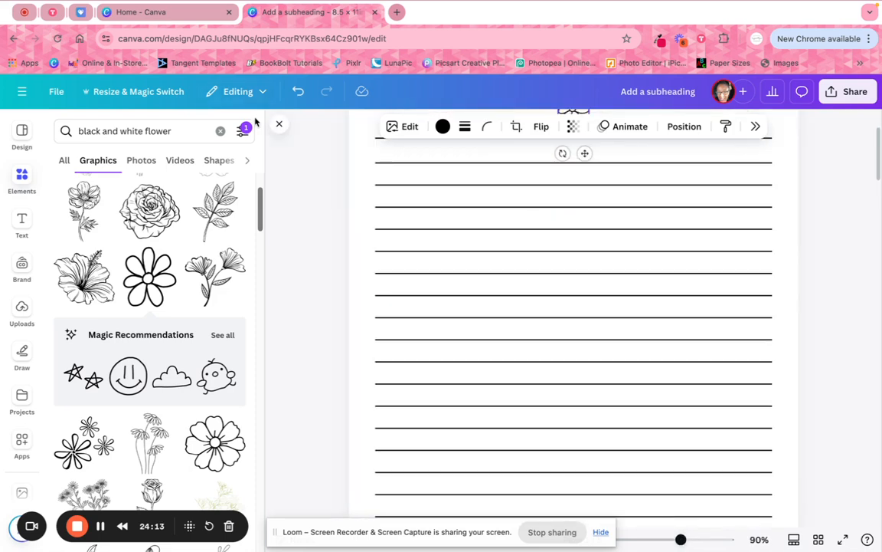
pyautogui.click(278, 125)
pyautogui.scroll(3, 343, 275)
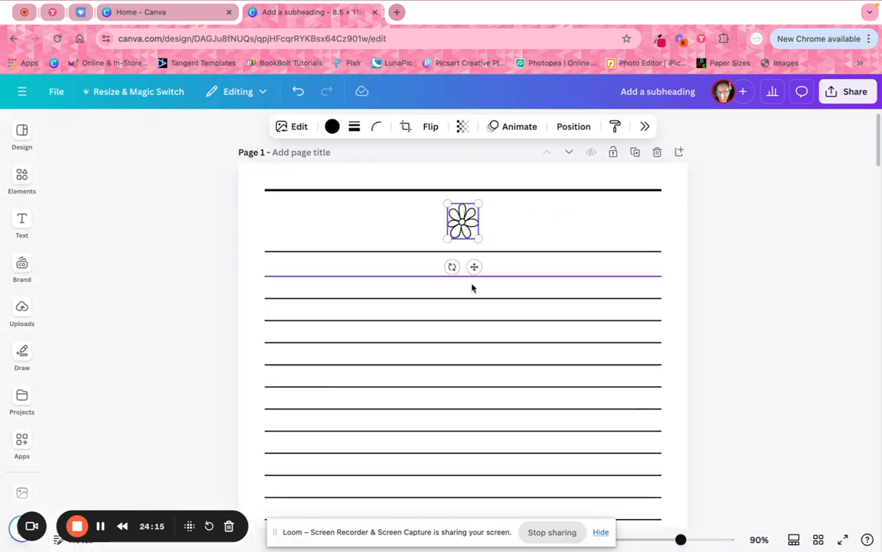
# Add a square shape to page 1, place it over the middle of the header line, and fill it with white.
pyautogui.click(23, 180)
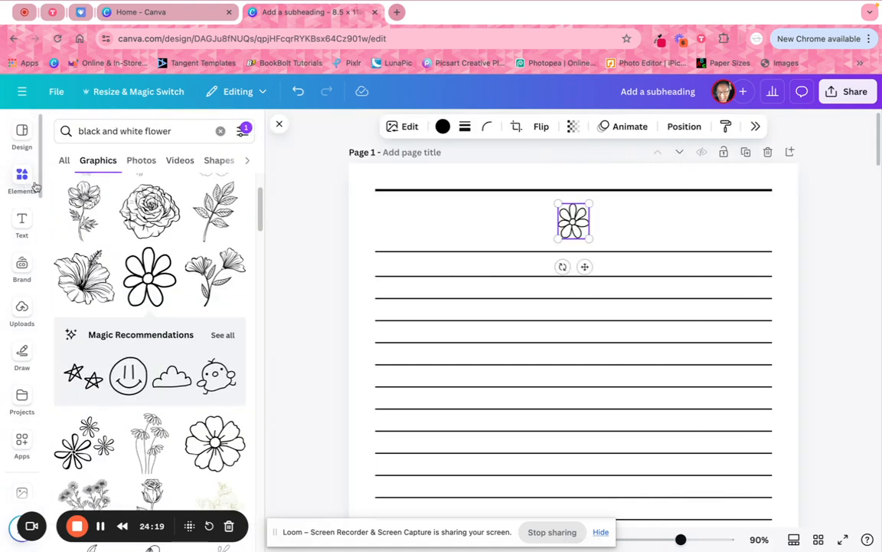
pyautogui.click(221, 131)
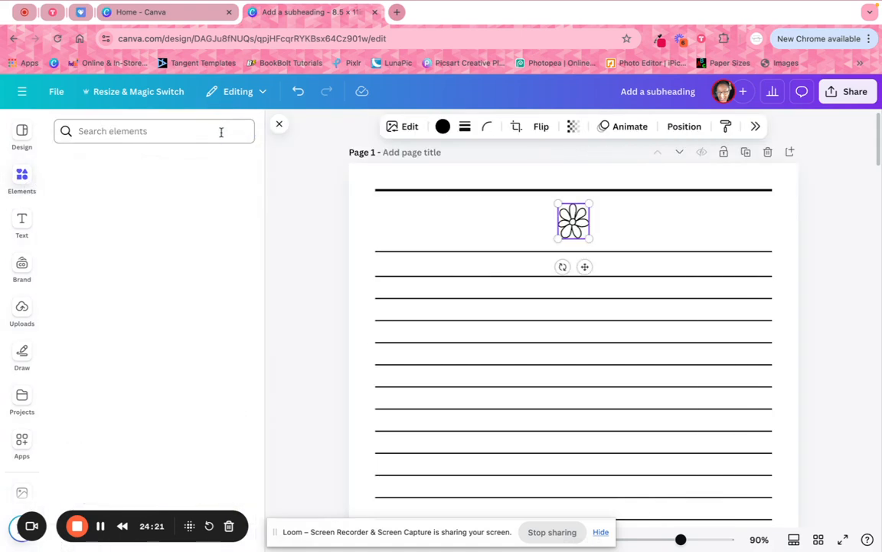
pyautogui.click(139, 242)
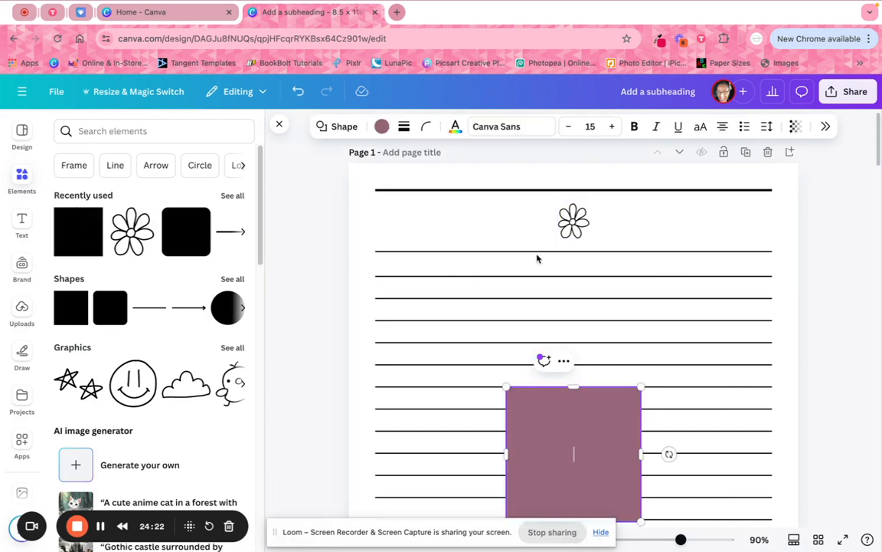
pyautogui.moveTo(555, 400); pyautogui.dragTo(548, 177)
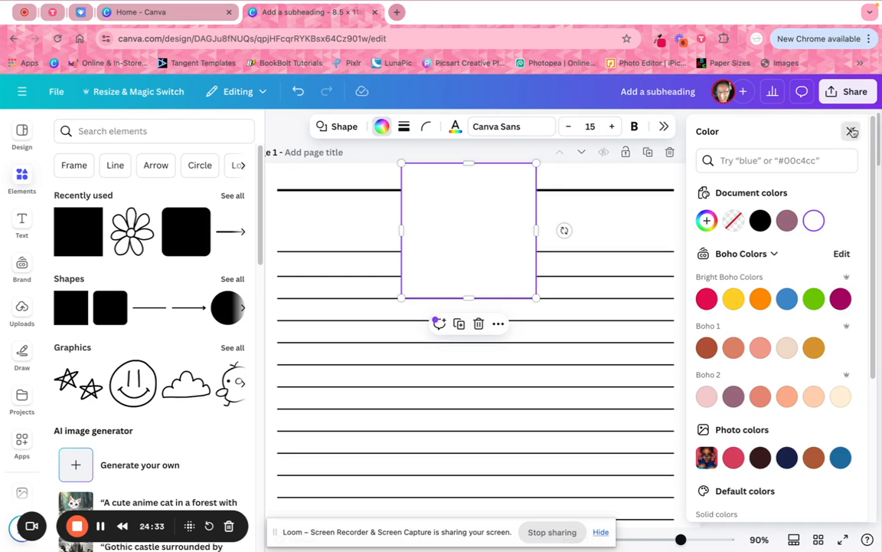
pyautogui.click(852, 133)
pyautogui.click(281, 126)
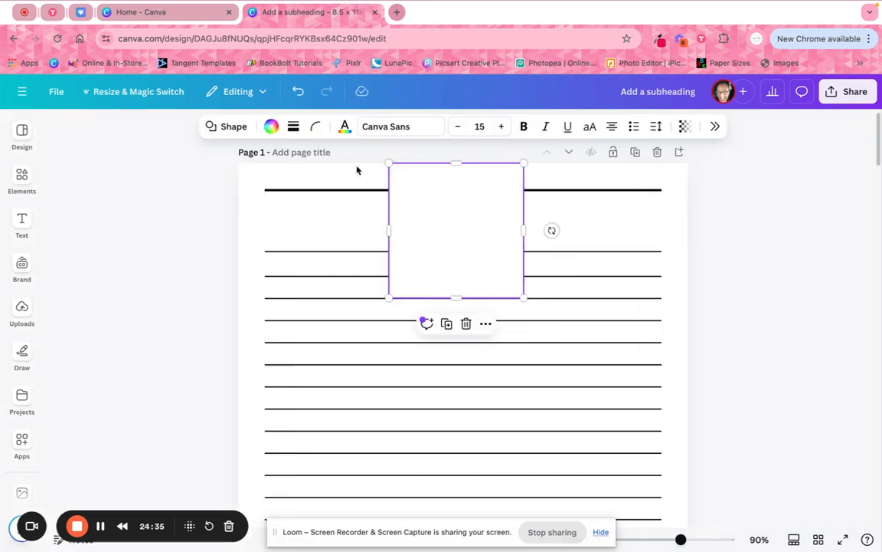
# Shrink the white square to about 0.91 × 0.64 in and centre it on the header line, moving the flower aside.
pyautogui.moveTo(524, 297); pyautogui.dragTo(408, 171)
pyautogui.moveTo(408, 171); pyautogui.dragTo(591, 237)
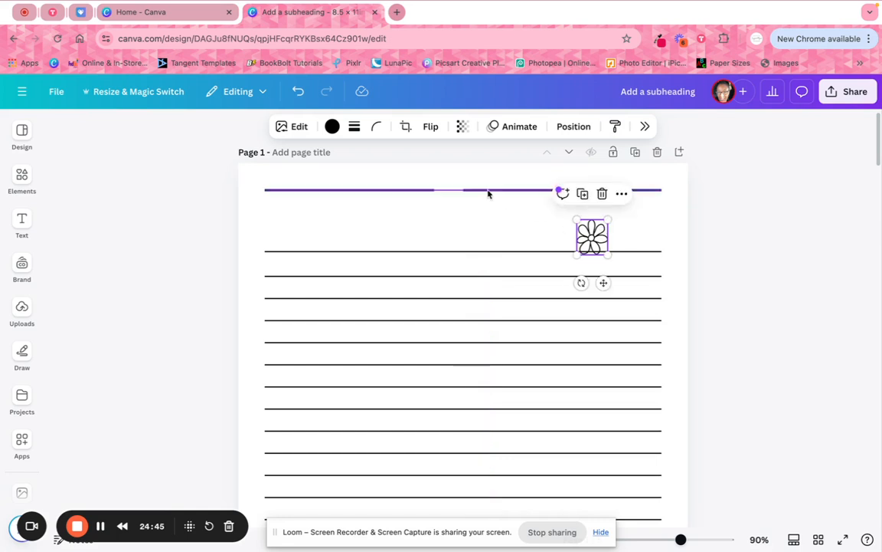
pyautogui.moveTo(446, 186); pyautogui.dragTo(469, 198)
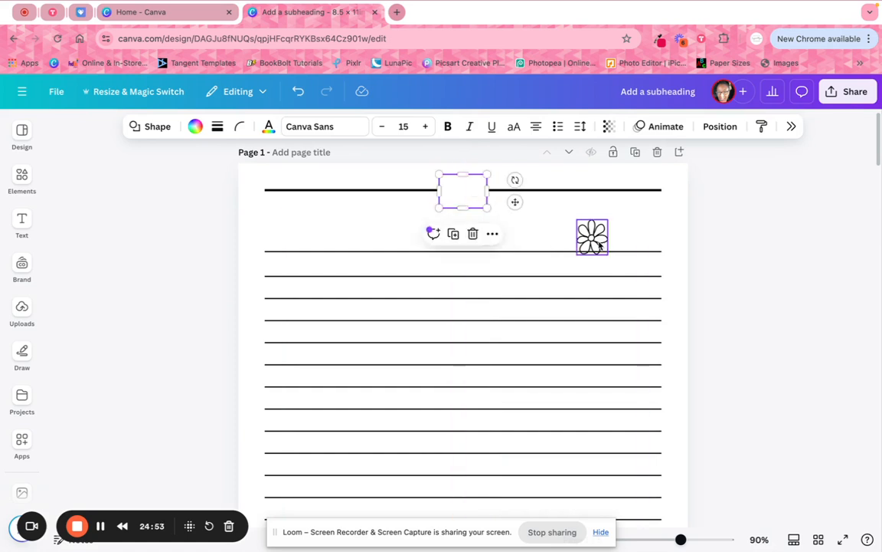
# Move the flower onto the white square, bring it to the front, and centre it in the header line's gap.
pyautogui.moveTo(600, 243); pyautogui.dragTo(491, 200)
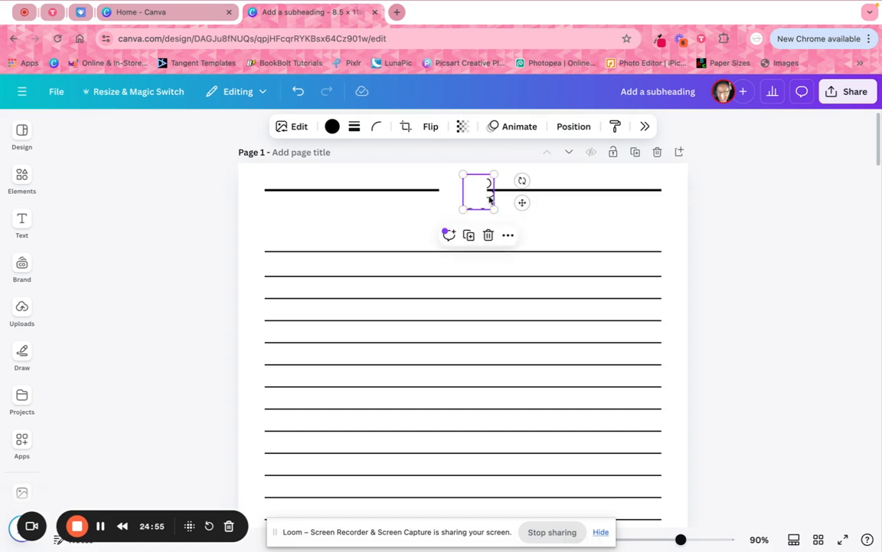
pyautogui.click(571, 131)
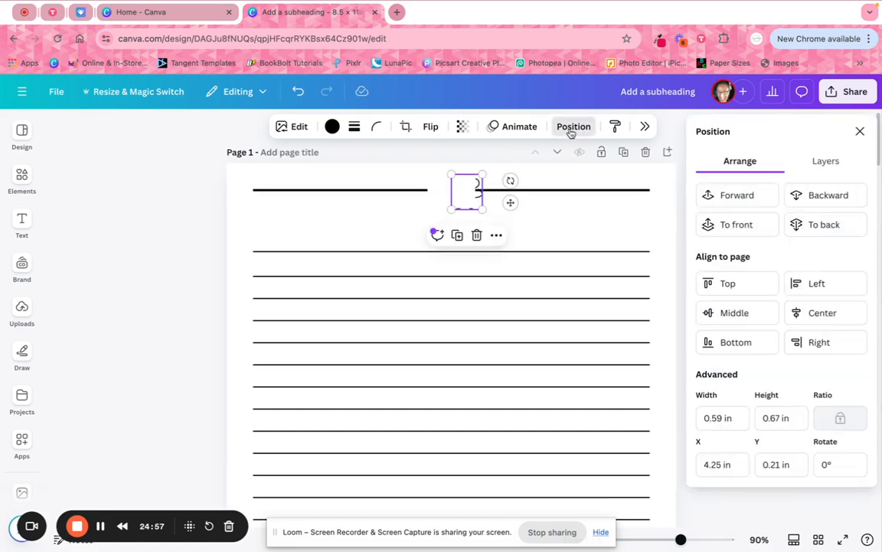
pyautogui.click(740, 224)
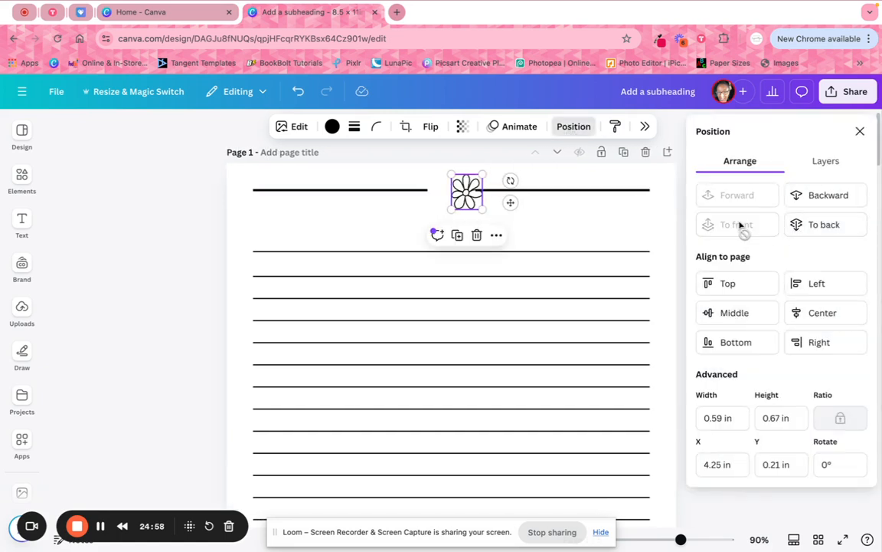
pyautogui.moveTo(469, 190); pyautogui.dragTo(454, 189)
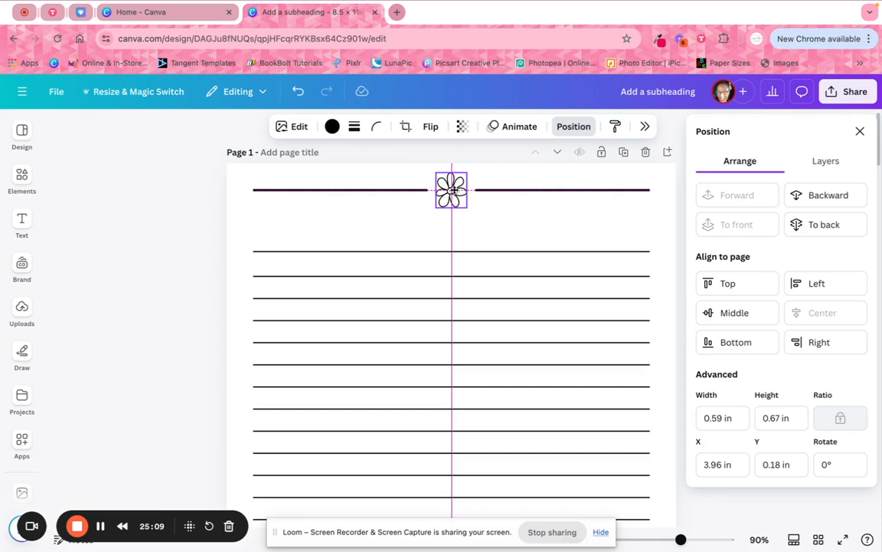
pyautogui.moveTo(454, 189); pyautogui.dragTo(453, 189)
pyautogui.click(624, 236)
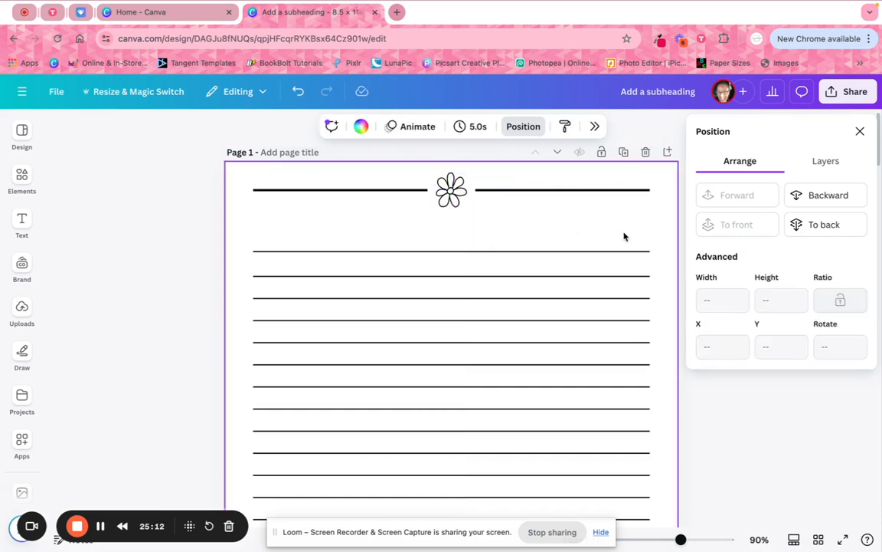
# Narrow the white square behind the flower from both sides to about 0.75 in wide.
pyautogui.click(471, 184)
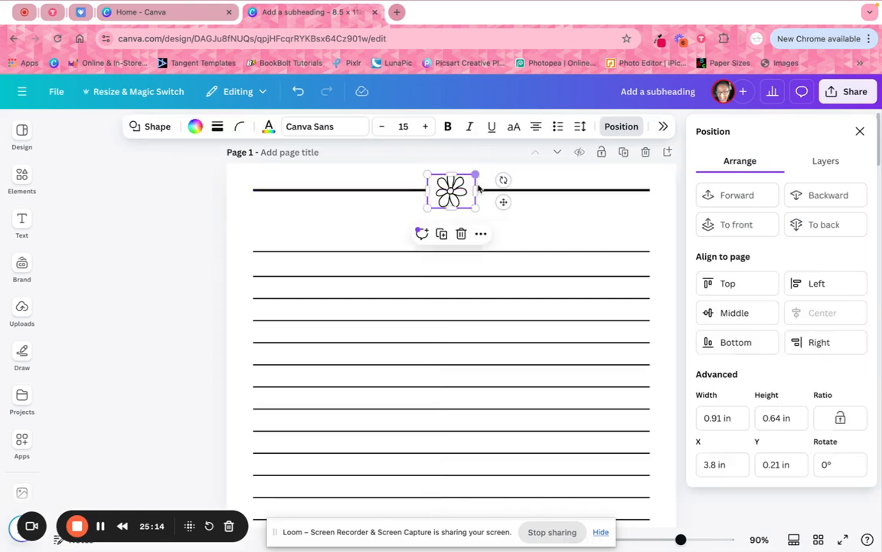
pyautogui.moveTo(475, 191); pyautogui.dragTo(473, 190)
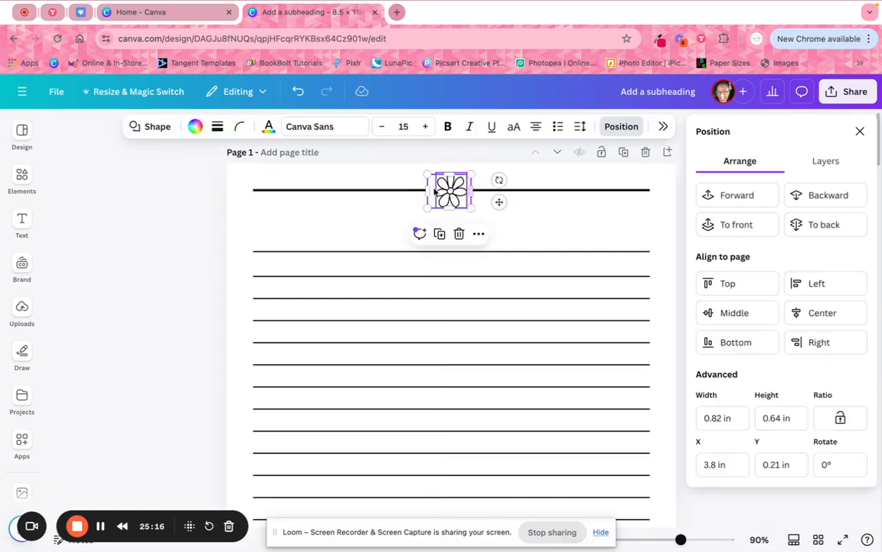
pyautogui.click(548, 222)
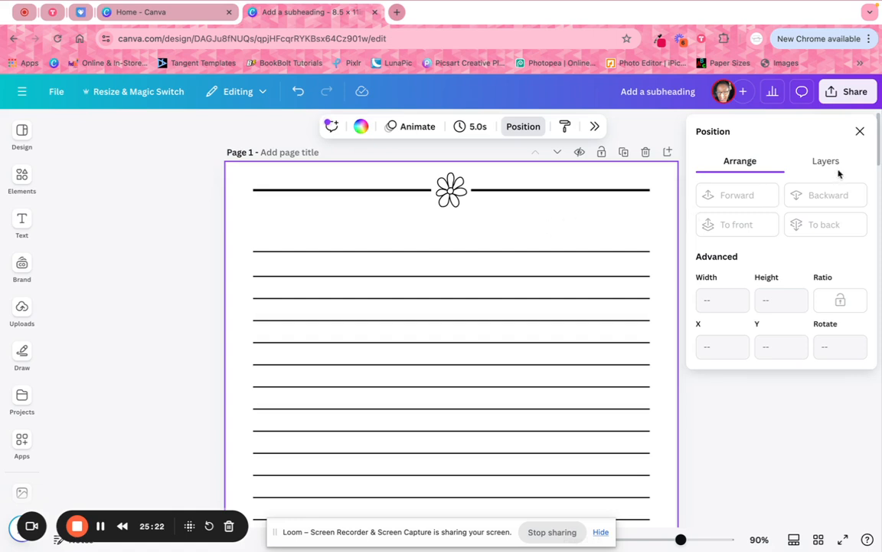
# Group the flower with its white square and align the group to the page's vertical centre line.
pyautogui.click(445, 201)
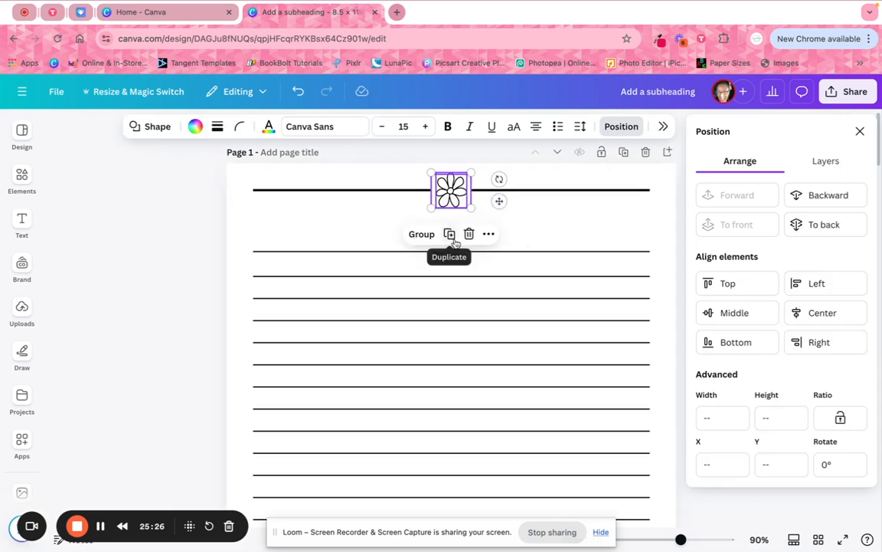
pyautogui.click(420, 234)
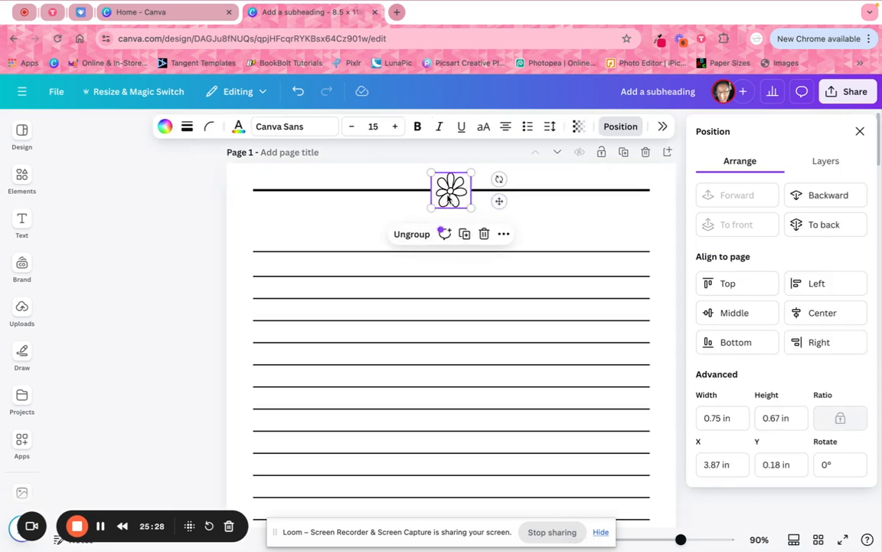
pyautogui.moveTo(438, 196)
pyautogui.mouseDown()
pyautogui.moveTo(458, 197)
pyautogui.moveTo(438, 197)
pyautogui.mouseUp()
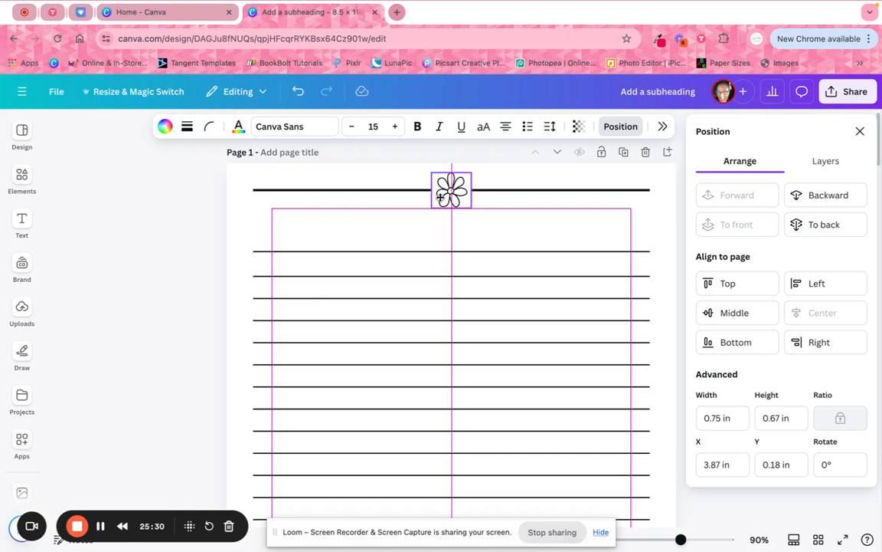
pyautogui.click(558, 232)
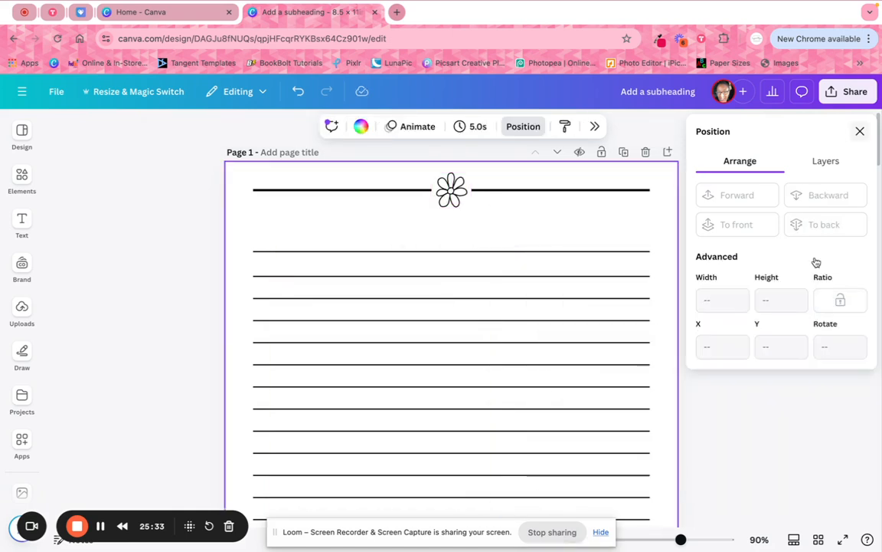
# Show the document's rulers and guides.
pyautogui.moveTo(680, 540)
pyautogui.mouseDown()
pyautogui.moveTo(655, 540)
pyautogui.moveTo(662, 540)
pyautogui.mouseUp()
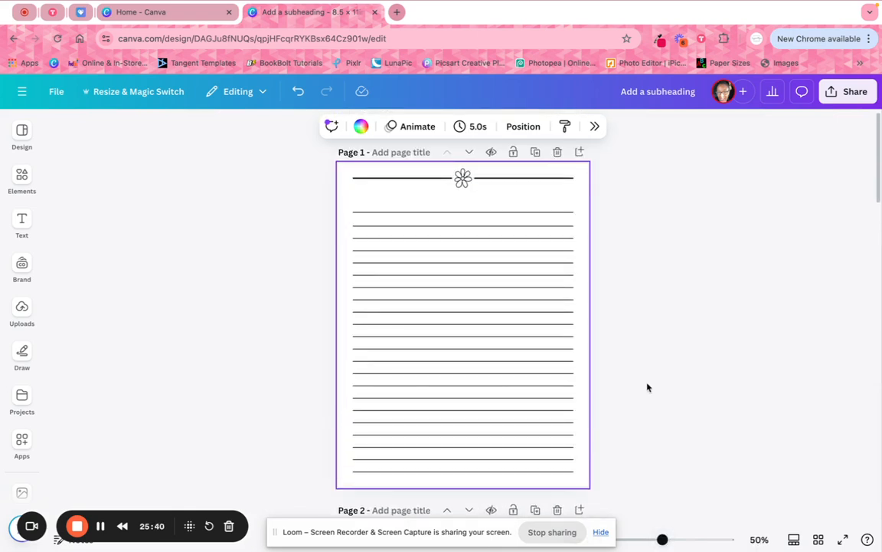
pyautogui.click(58, 93)
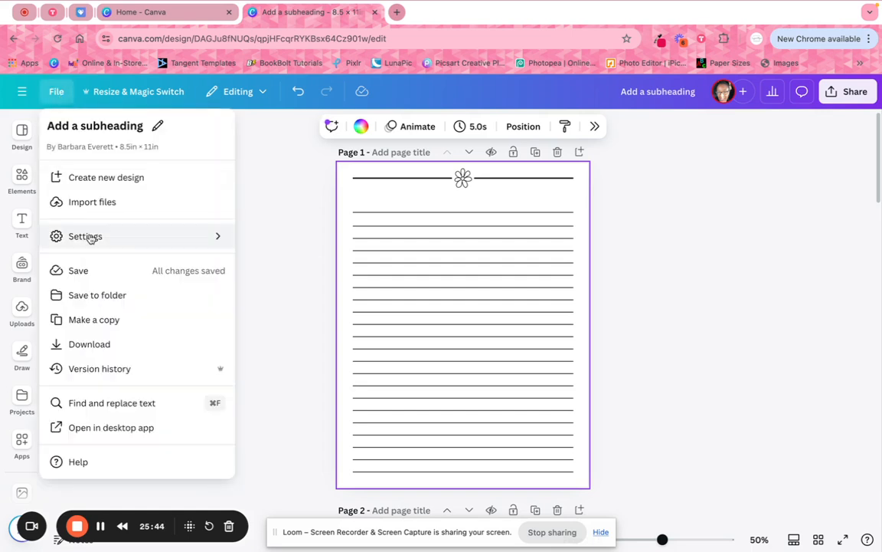
pyautogui.moveTo(91, 237)
pyautogui.click(291, 237)
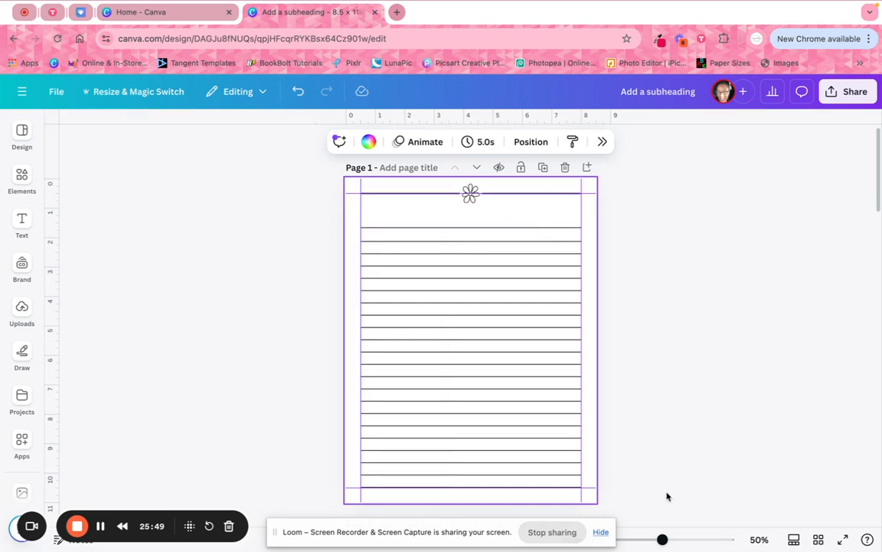
# Group the header line with the flower and move the group down until the flower's top meets the top margin guide.
pyautogui.moveTo(682, 540); pyautogui.dragTo(684, 539)
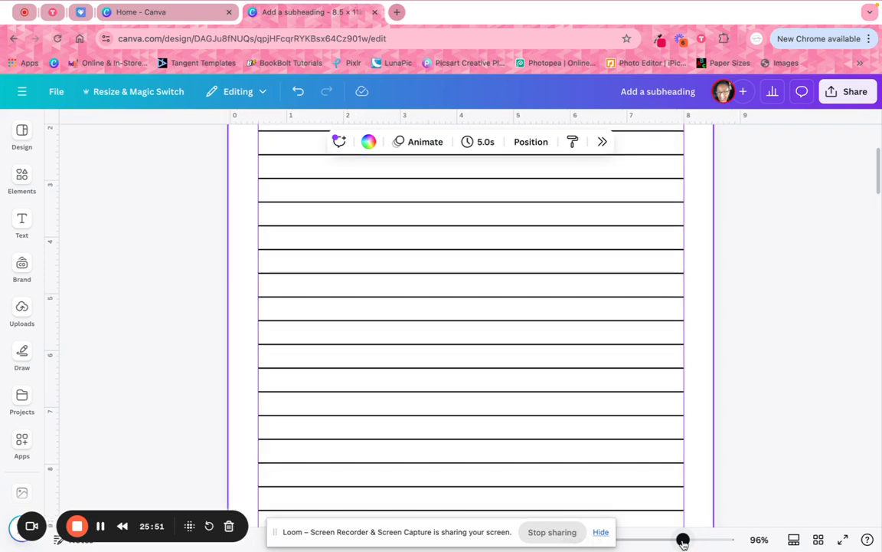
pyautogui.scroll(3, 644, 454)
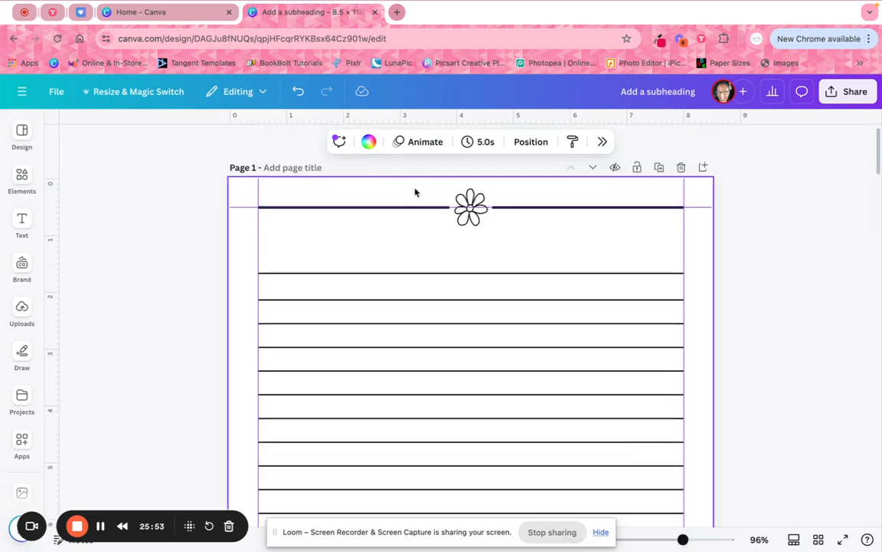
pyautogui.moveTo(379, 185); pyautogui.dragTo(567, 240)
pyautogui.click(442, 163)
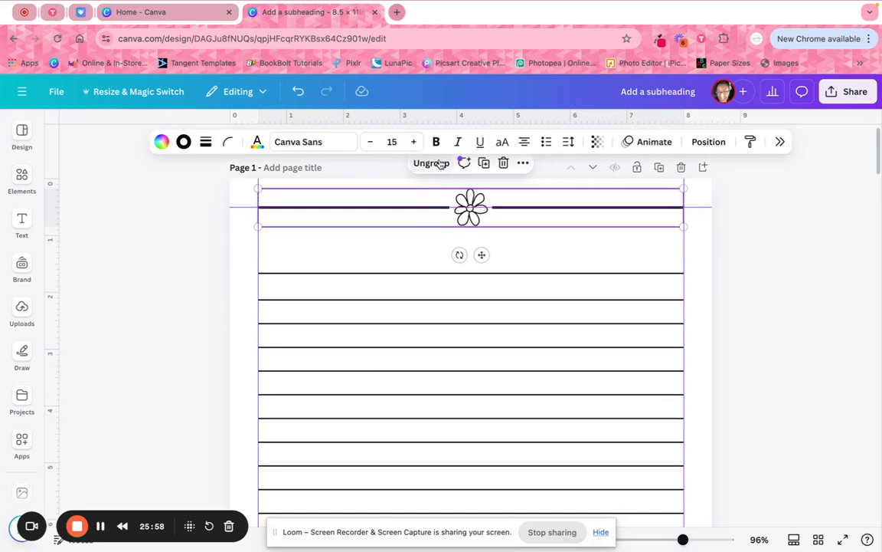
pyautogui.moveTo(463, 216); pyautogui.dragTo(462, 229)
pyautogui.click(760, 288)
# Delete the first ruled line below the flower header on page 1.
pyautogui.click(556, 270)
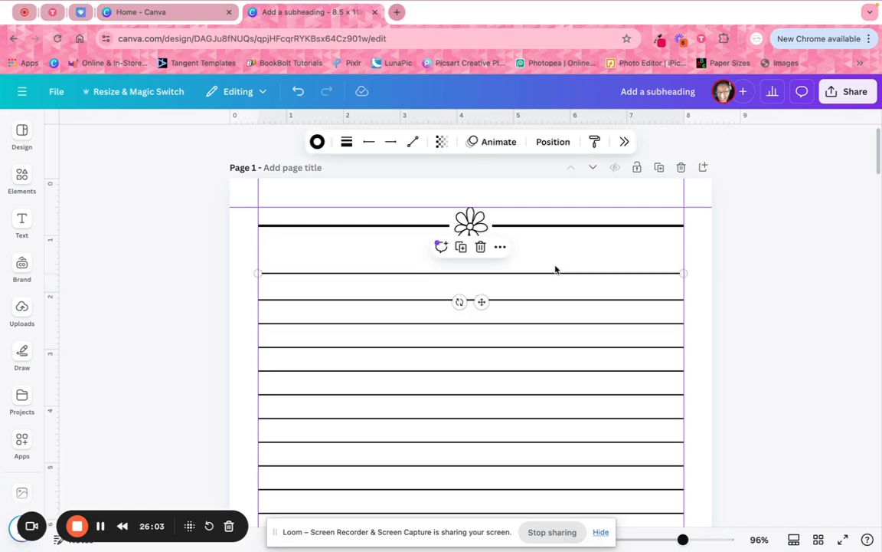
pyautogui.press('Delete')
pyautogui.moveTo(683, 539); pyautogui.dragTo(660, 536)
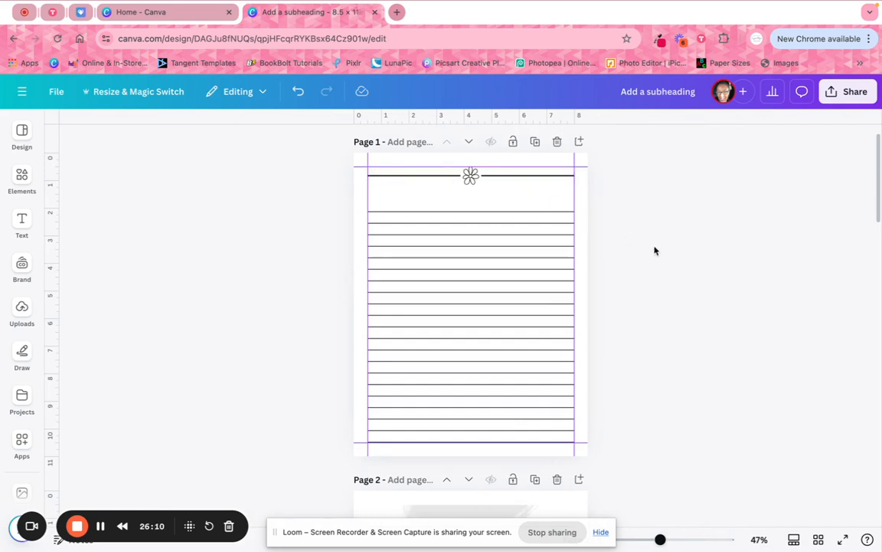
pyautogui.scroll(1, 707, 306)
# Delete pages 3, 4 and 5, the half-width ruled pages, keeping only the flower-header page and the faded-image page.
pyautogui.scroll(-4, 697, 308)
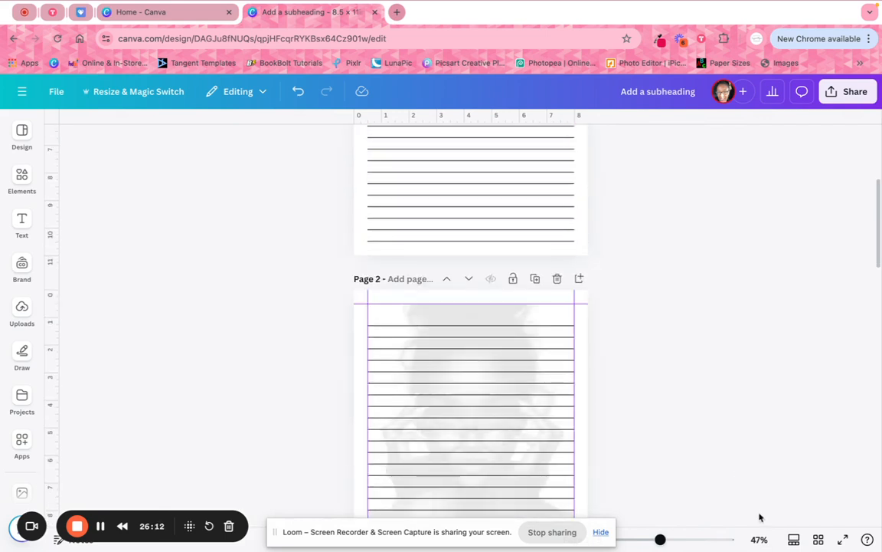
pyautogui.click(817, 539)
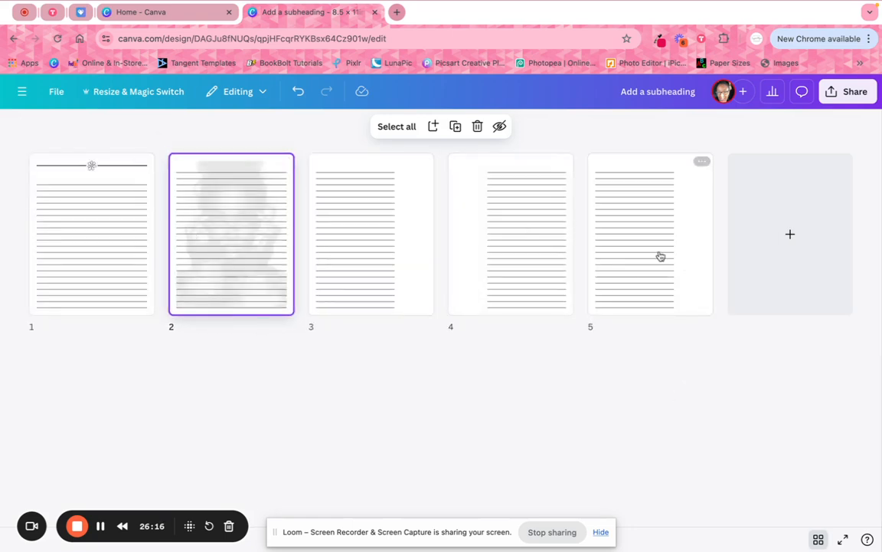
pyautogui.click(702, 160)
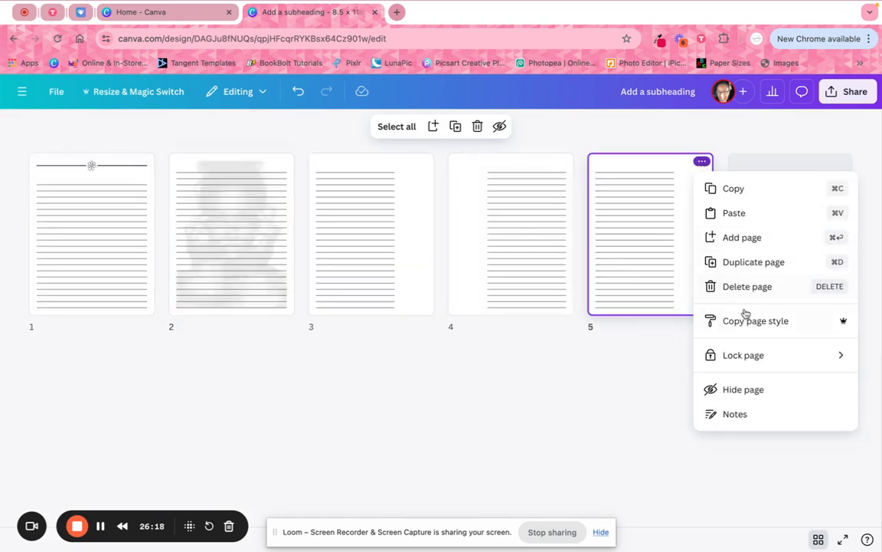
pyautogui.click(738, 287)
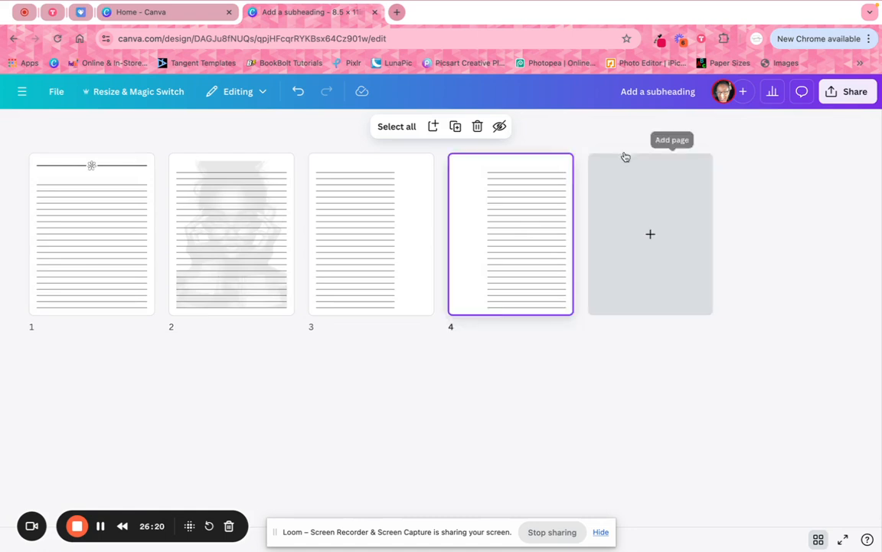
pyautogui.click(562, 161)
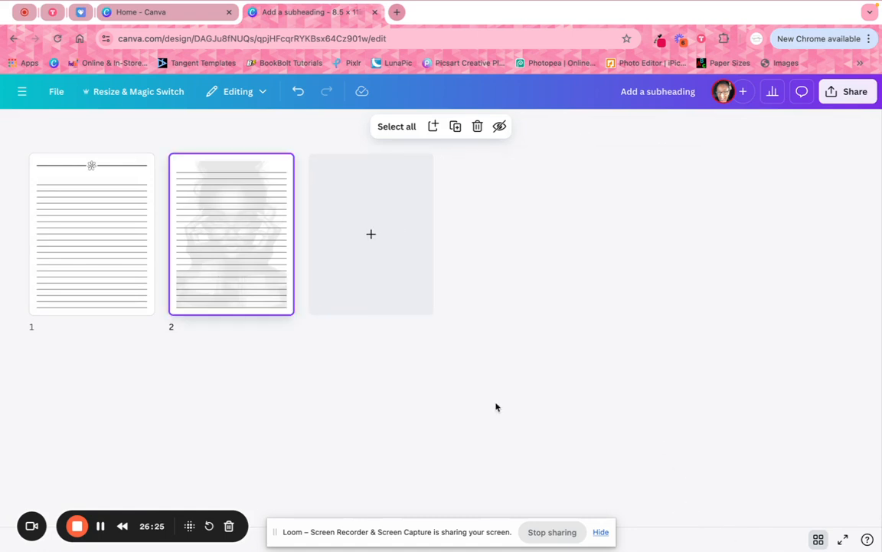
# Duplicate page 2 and delete the faded background image from the original page, leaving only its ruled lines.
pyautogui.doubleClick(206, 197)
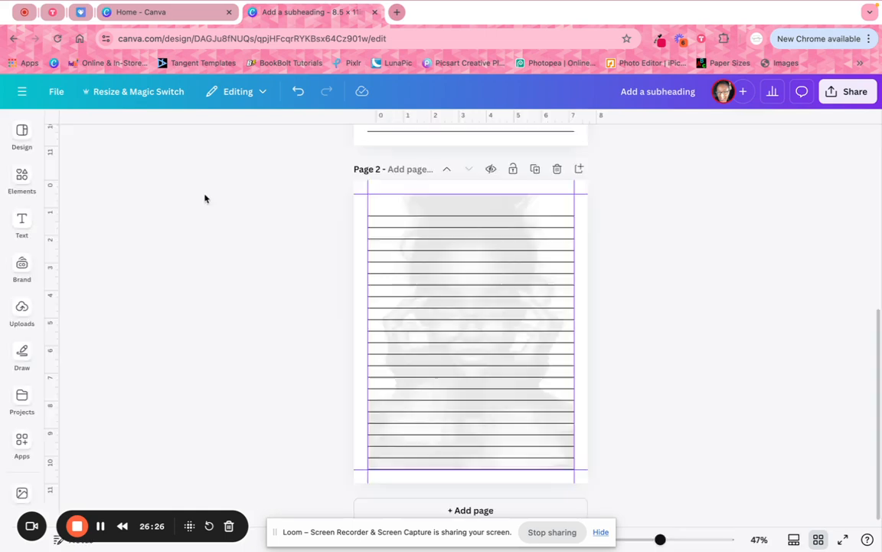
pyautogui.click(535, 171)
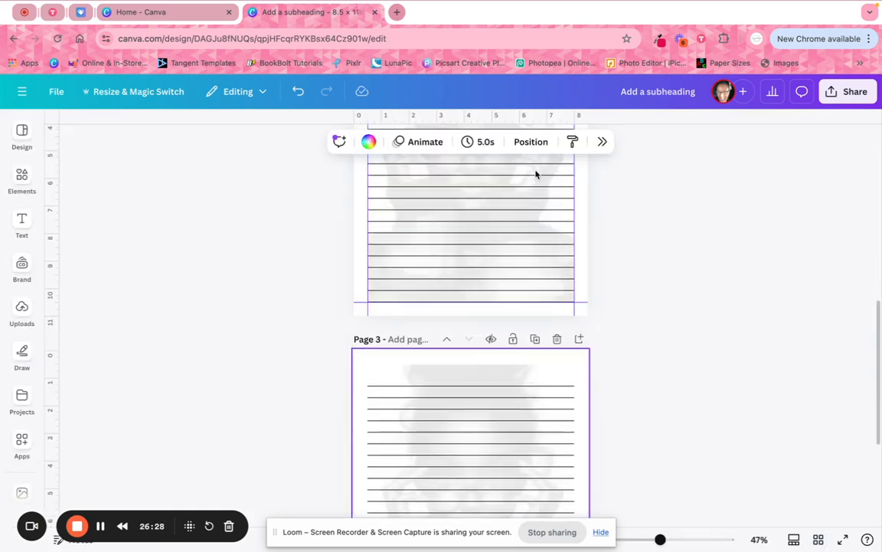
pyautogui.scroll(3, 646, 266)
pyautogui.scroll(3, 646, 266)
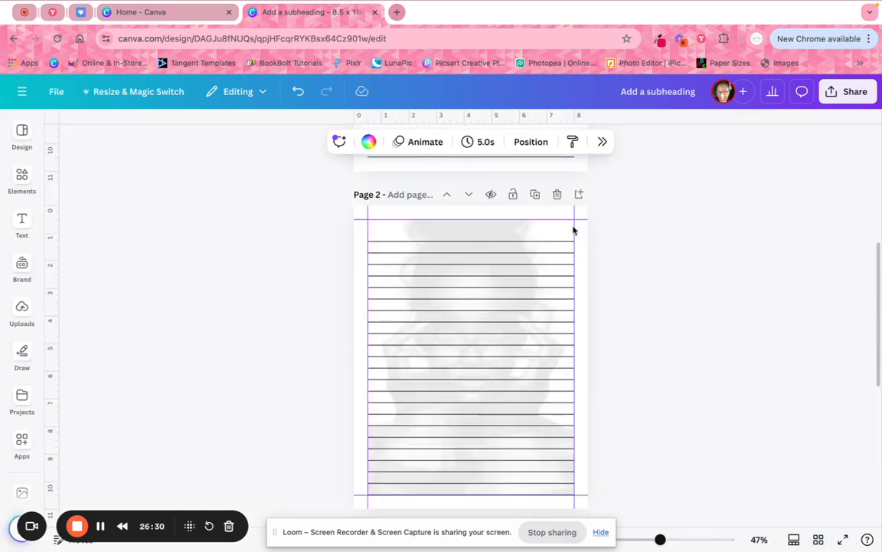
pyautogui.click(520, 228)
pyautogui.press('Delete')
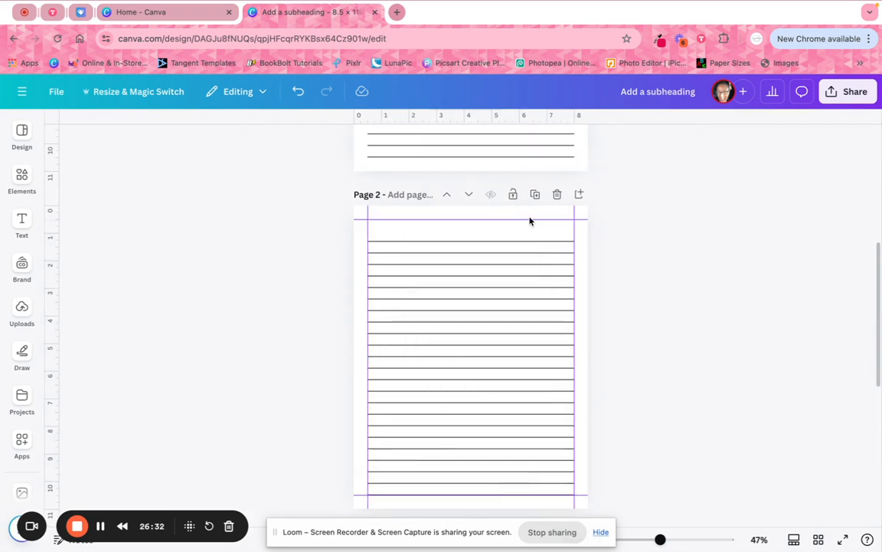
# Move the plain ruled page to the first position and the flower-header page to the end of the document.
pyautogui.click(445, 194)
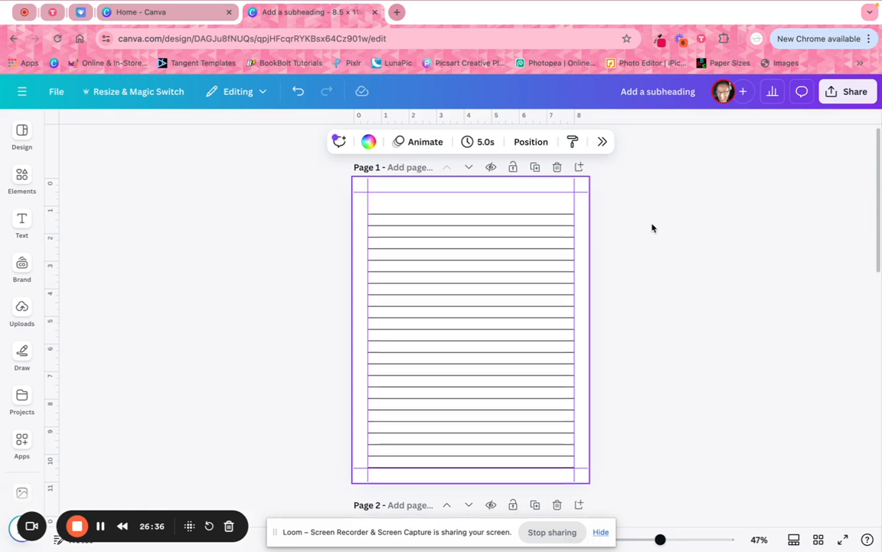
pyautogui.scroll(-3, 652, 227)
pyautogui.scroll(-3, 652, 227)
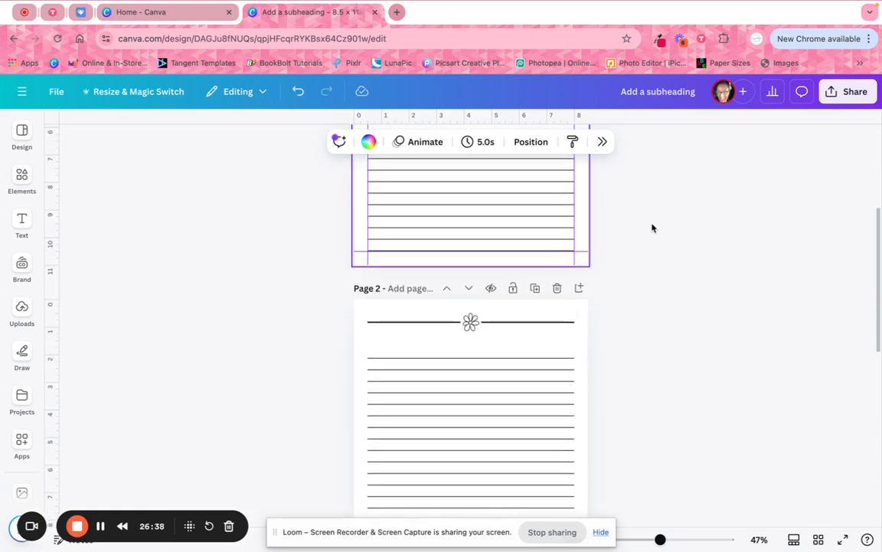
pyautogui.scroll(-2, 652, 227)
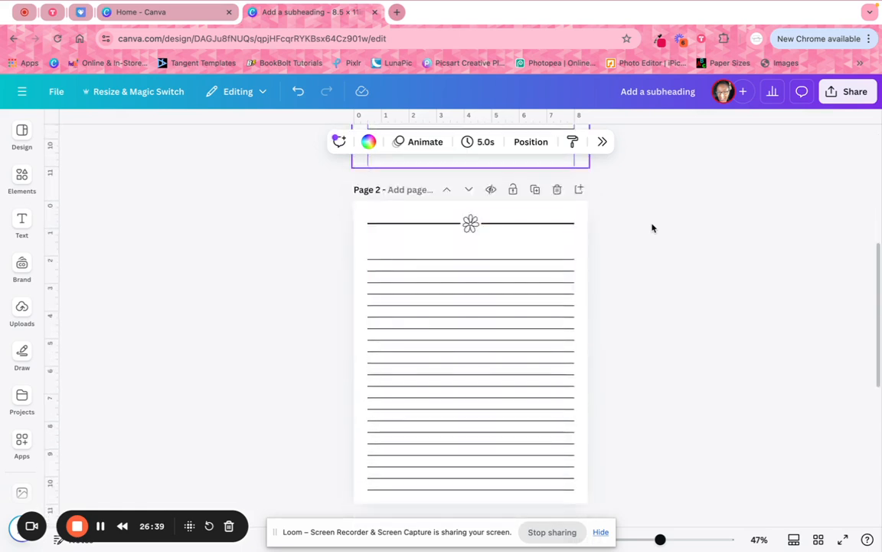
pyautogui.click(469, 191)
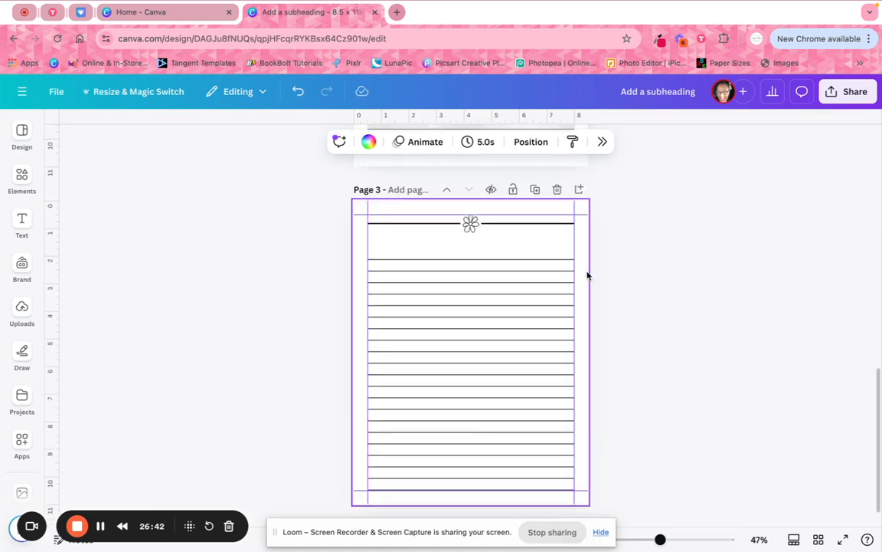
# Delete the faded background image behind the ruled lines on page 2.
pyautogui.scroll(2, 628, 258)
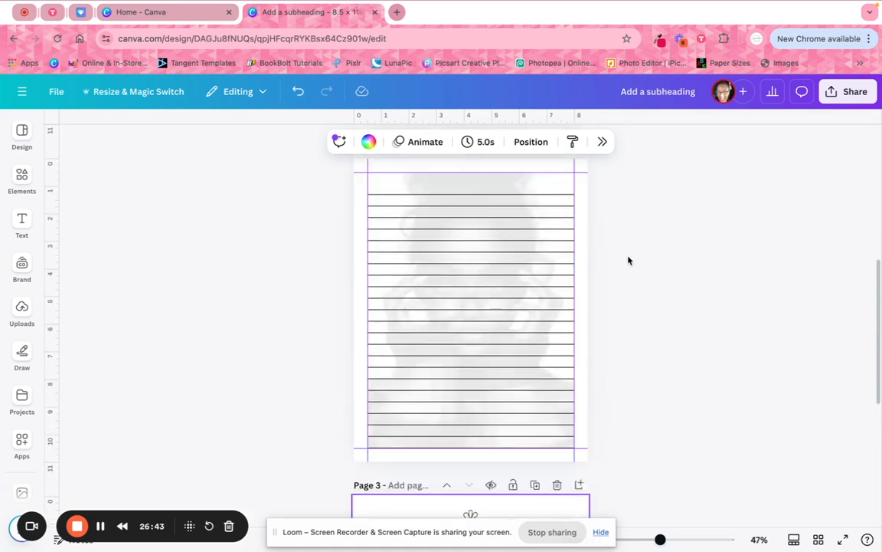
pyautogui.click(477, 184)
pyautogui.press('Delete')
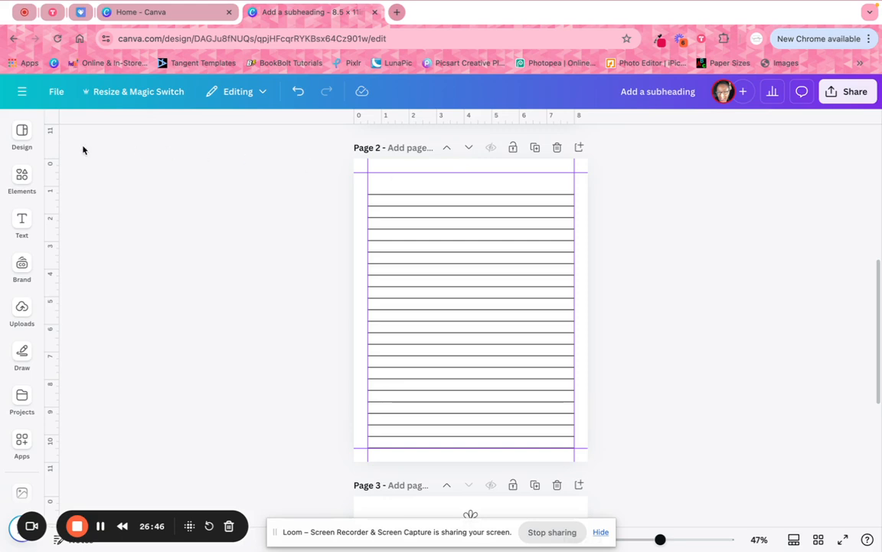
# Browse the uploaded images for a picture to place on page 2.
pyautogui.click(22, 180)
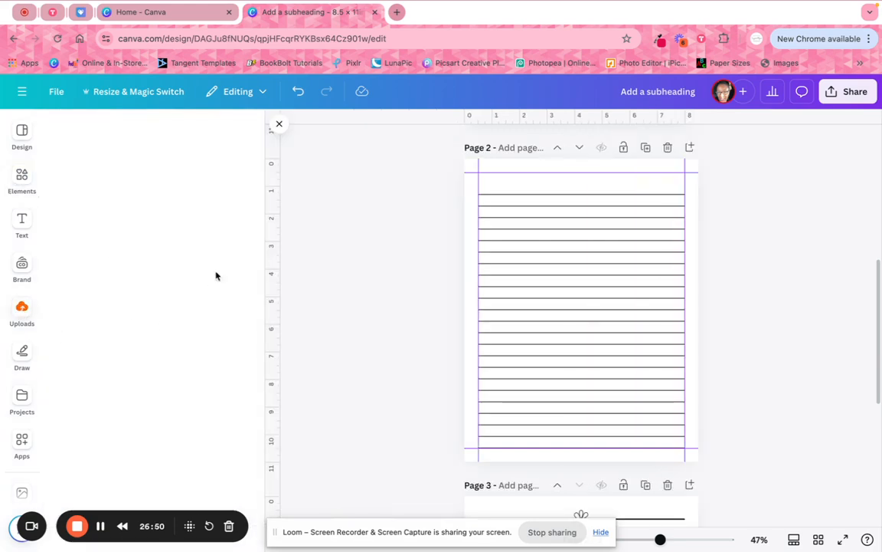
pyautogui.scroll(-10, 182, 260)
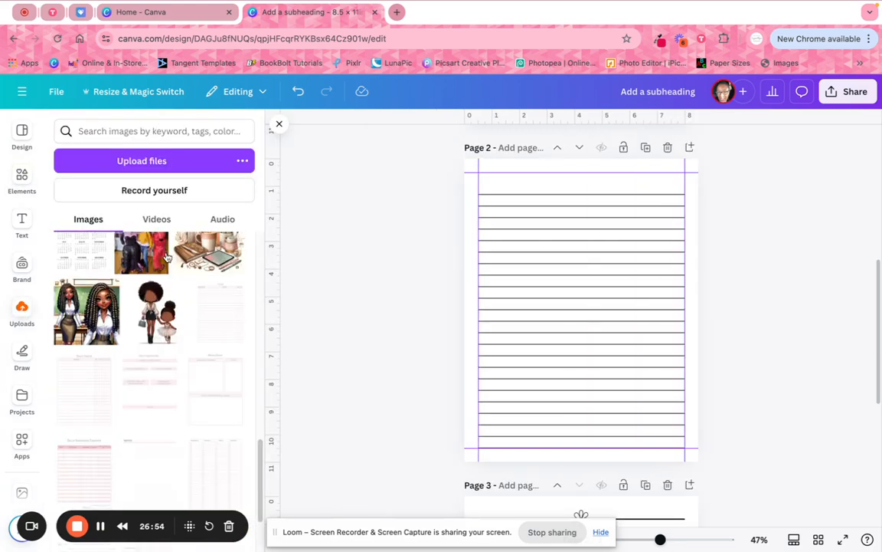
pyautogui.scroll(-10, 167, 257)
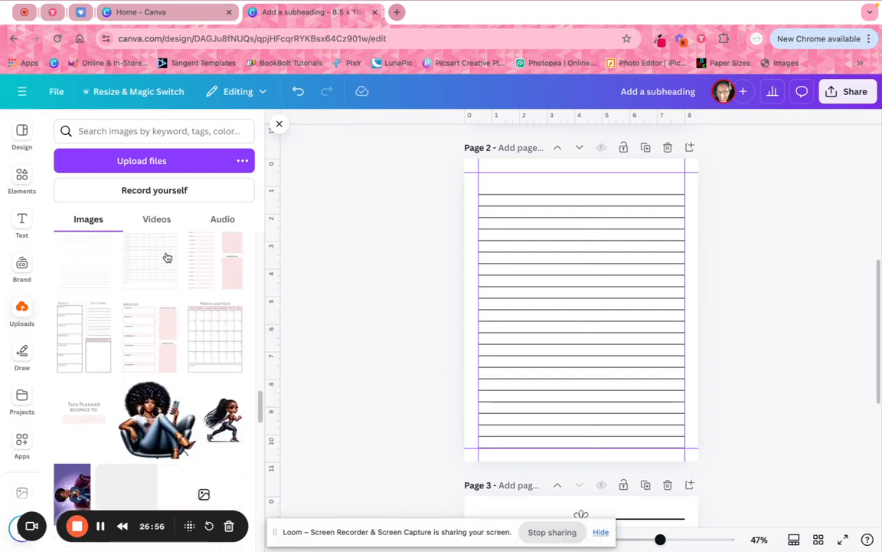
pyautogui.scroll(-4, 167, 256)
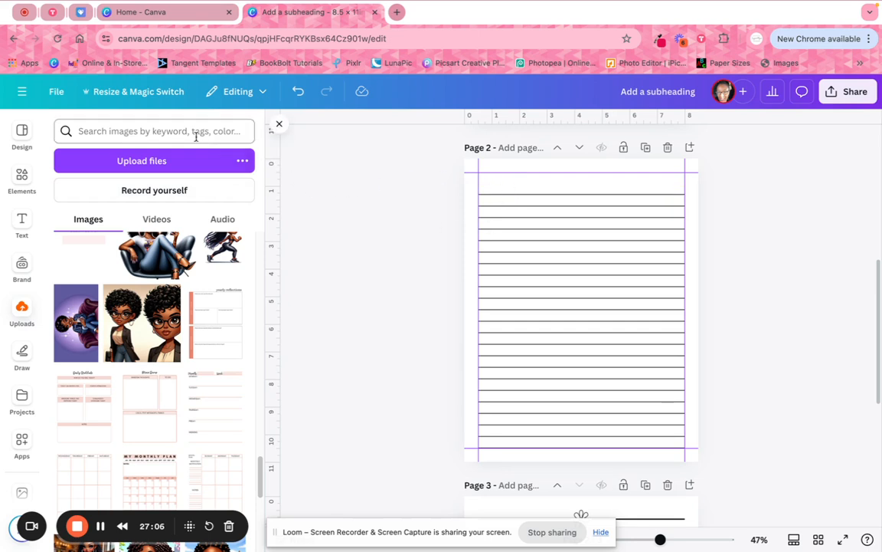
pyautogui.click(54, 94)
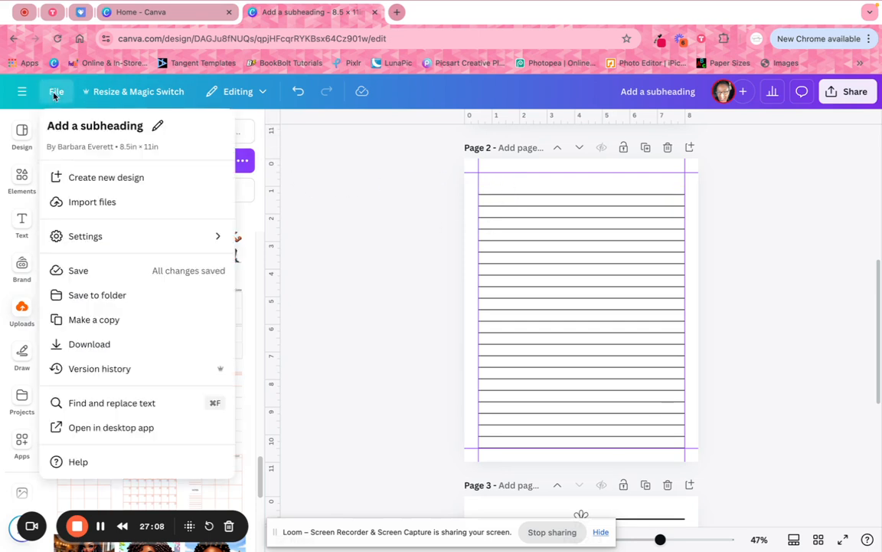
pyautogui.click(352, 222)
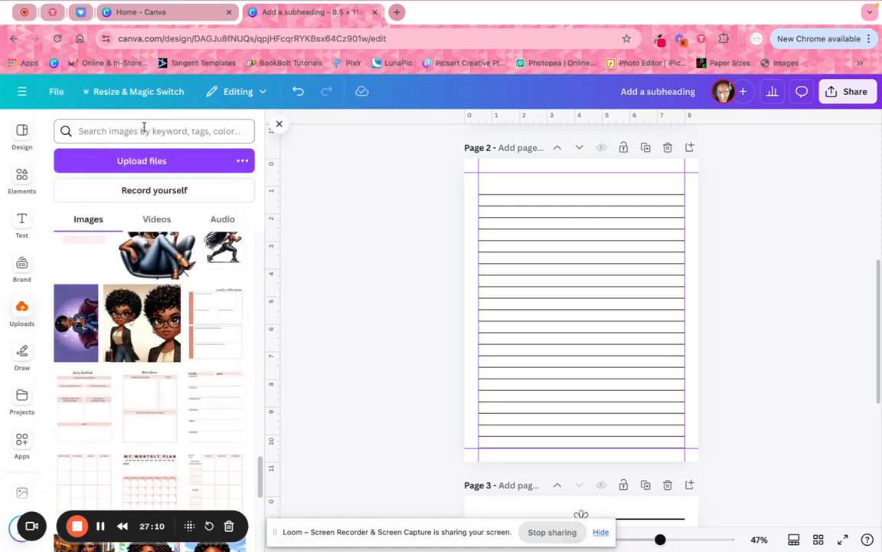
# Search the elements for "frame" and add the square picture frame to page 2.
pyautogui.click(21, 180)
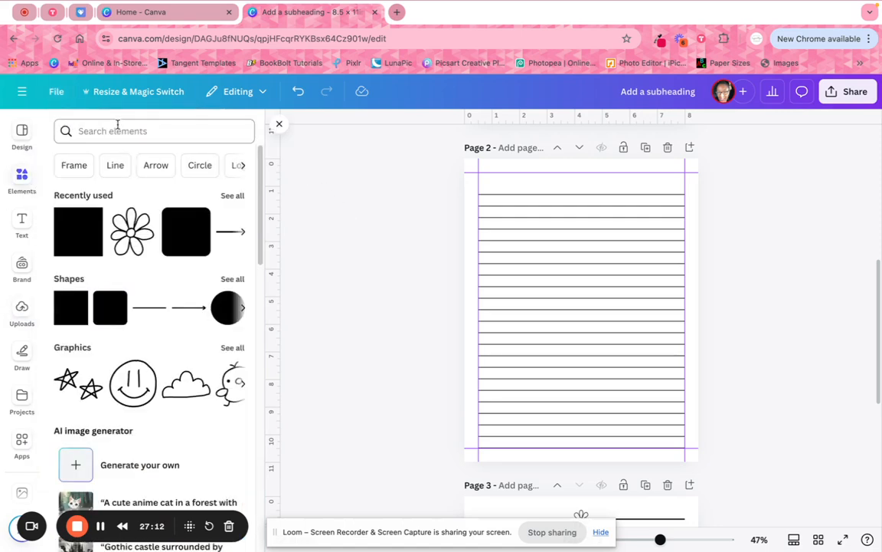
pyautogui.click(117, 130)
pyautogui.write('frame')
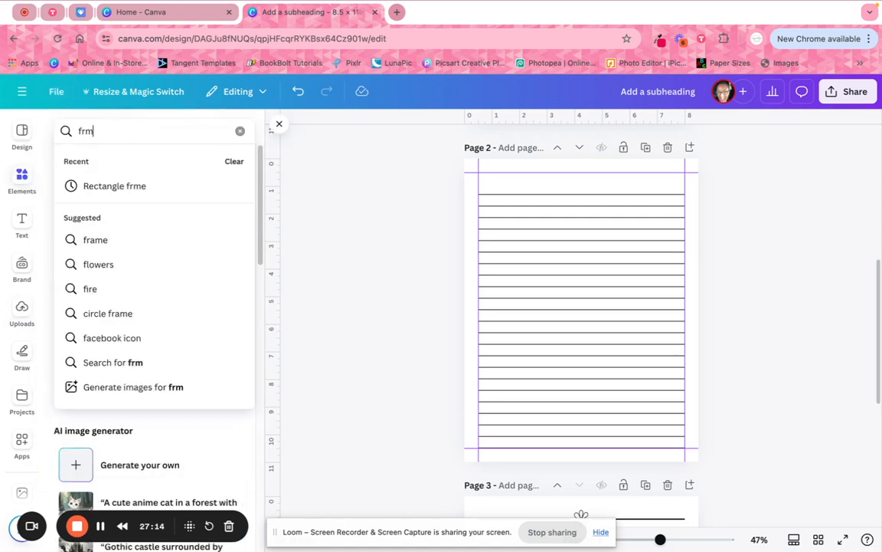
pyautogui.press('Return')
pyautogui.click(96, 266)
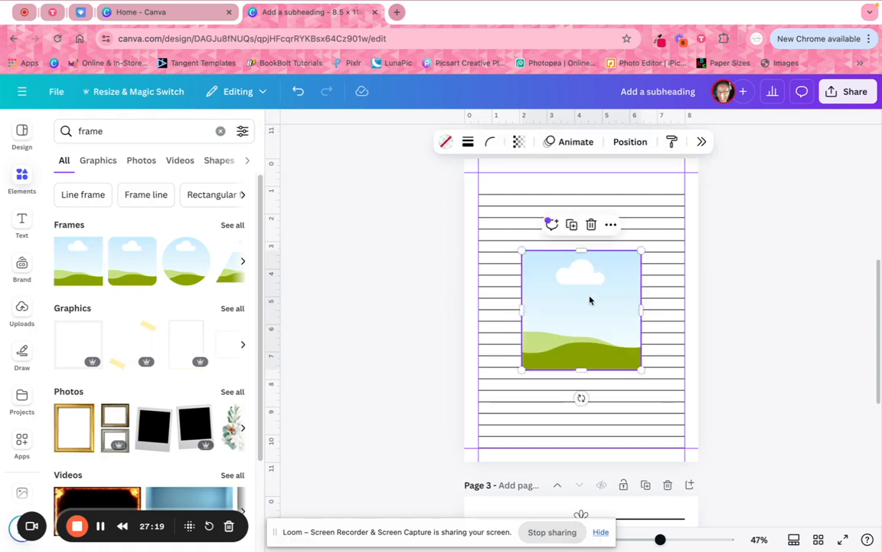
# Position the frame at the page's upper-left margin corner and stretch it to fill the area within all four margin guides.
pyautogui.moveTo(617, 301); pyautogui.dragTo(544, 210)
pyautogui.moveTo(597, 291); pyautogui.dragTo(684, 375)
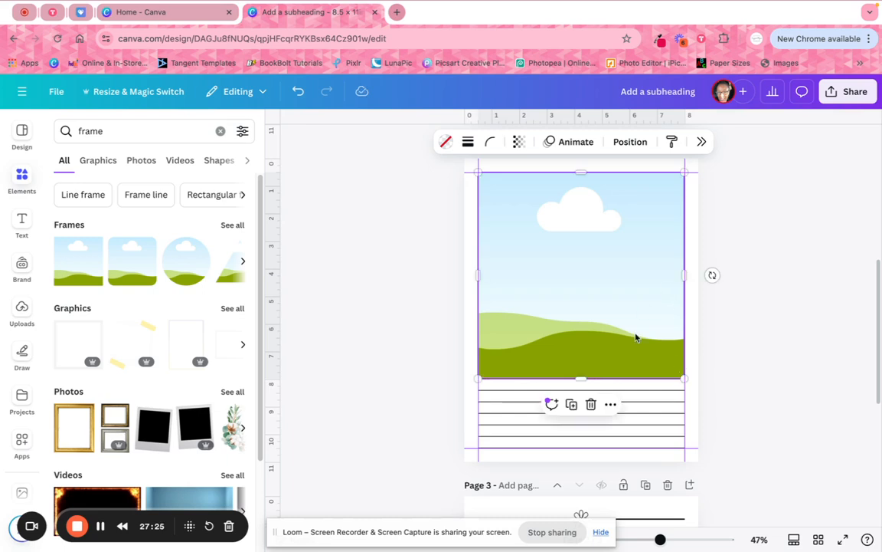
pyautogui.moveTo(582, 378); pyautogui.dragTo(601, 447)
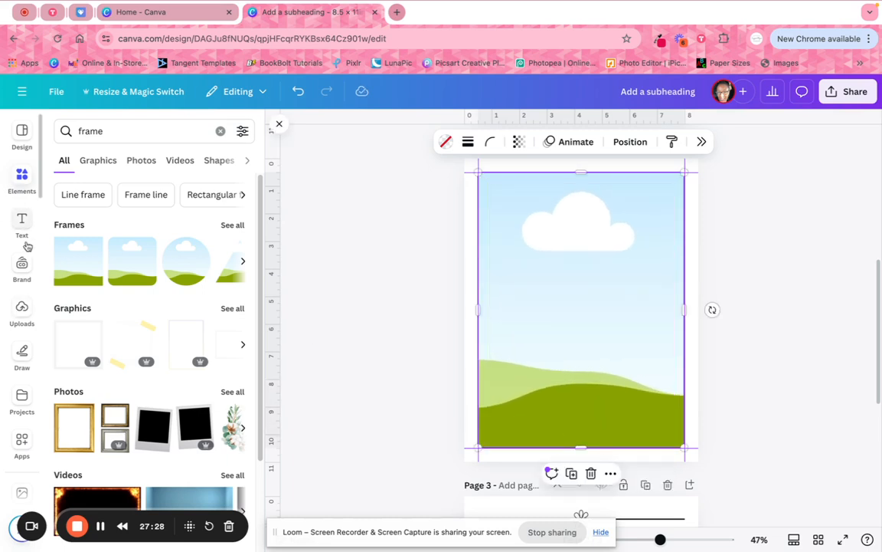
# Fill the frame on page 2 with the uploaded picture of the woman in a sweater reading a book.
pyautogui.click(23, 321)
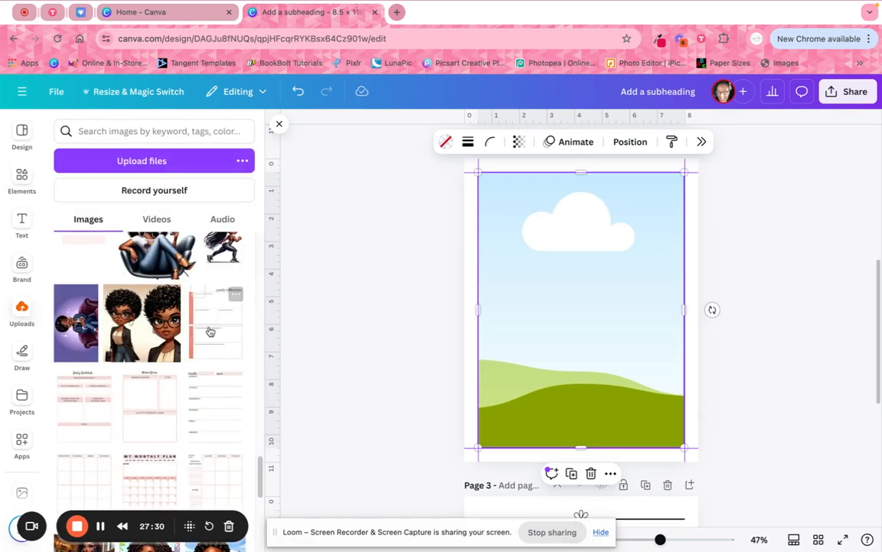
pyautogui.scroll(-3, 210, 330)
pyautogui.scroll(-10, 210, 330)
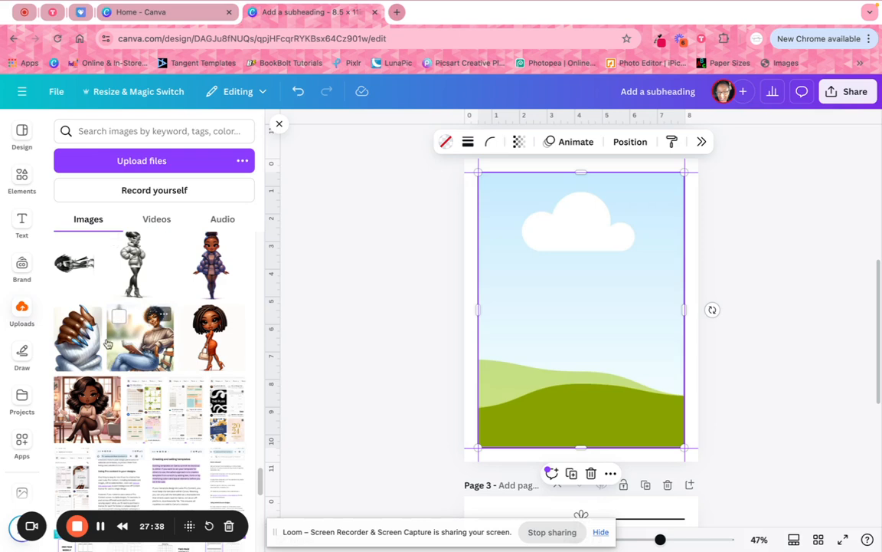
pyautogui.moveTo(82, 340); pyautogui.dragTo(490, 321)
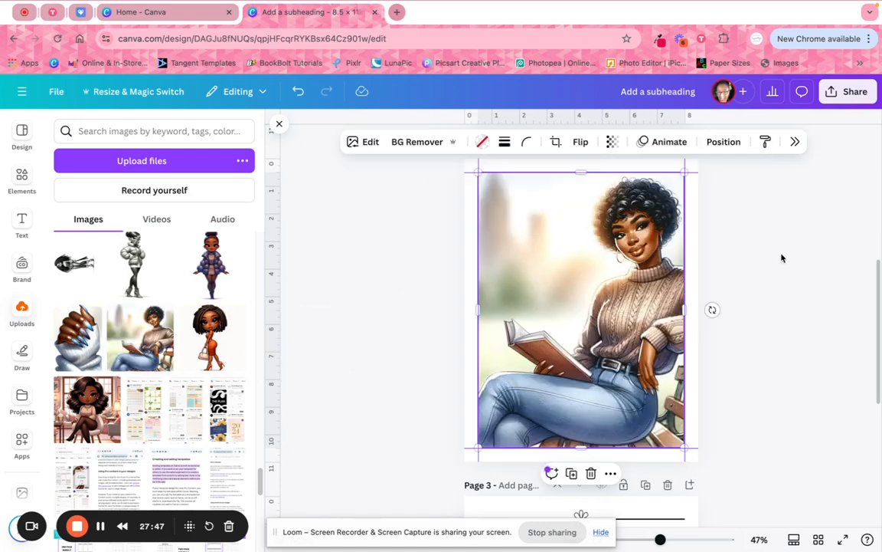
# Replace the reading-woman picture on page 2 with the uploaded braided-hair character in a leather jacket and remove that image's background.
pyautogui.scroll(-5, 142, 308)
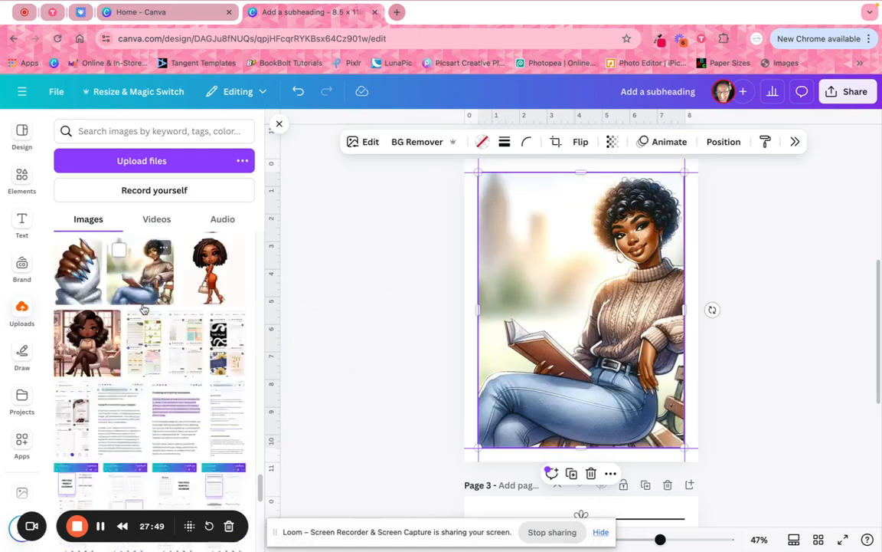
pyautogui.scroll(-5, 142, 309)
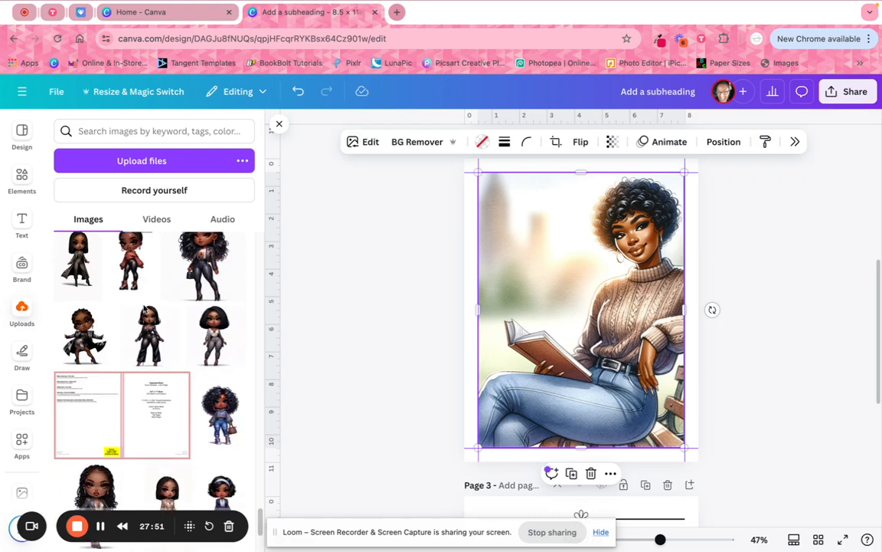
pyautogui.scroll(-5, 144, 309)
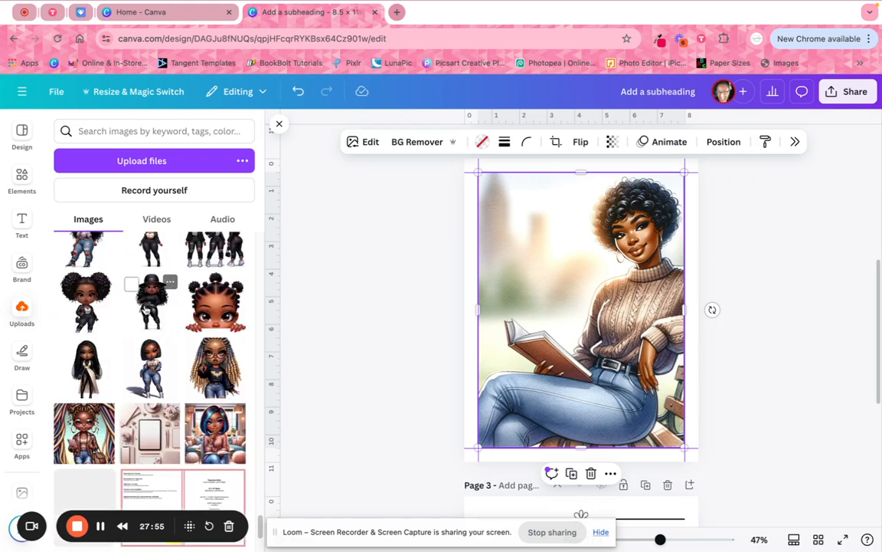
pyautogui.scroll(-2, 145, 308)
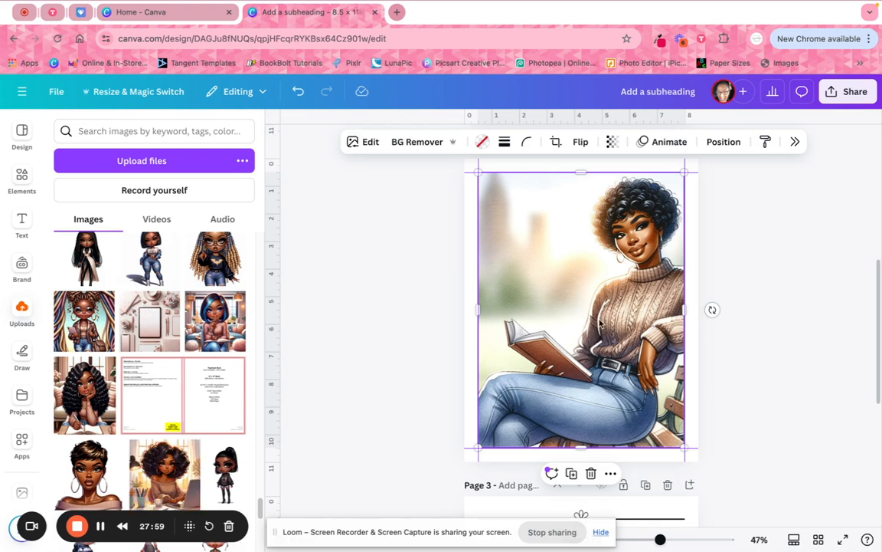
pyautogui.press('Delete')
pyautogui.hotkey('ctrl', 'v')
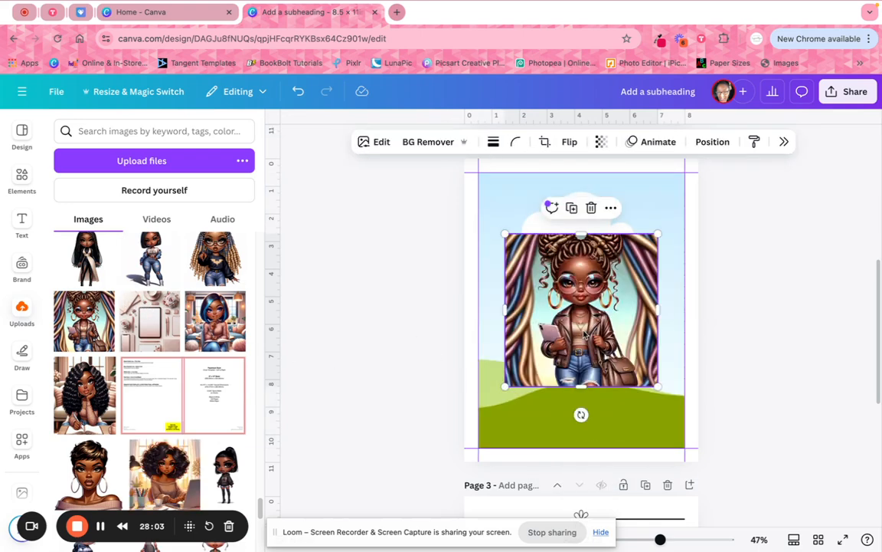
pyautogui.click(418, 141)
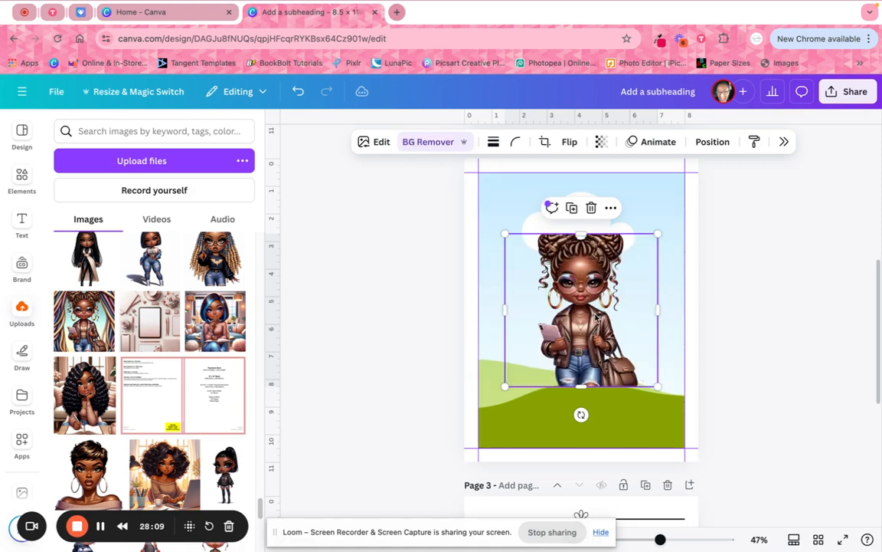
# Try the background-free braided-hair character in the page 2 frame, and undo its placement and background removal.
pyautogui.moveTo(84, 320); pyautogui.dragTo(484, 325)
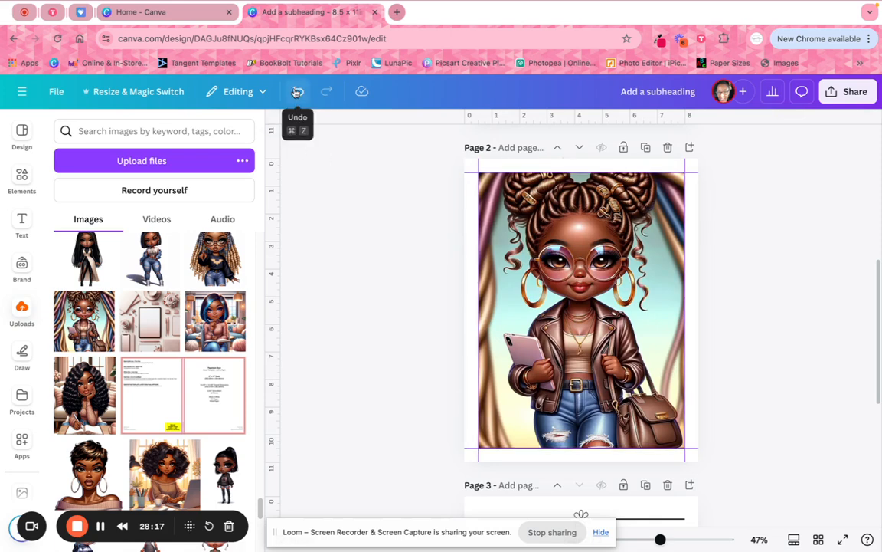
pyautogui.click(297, 91)
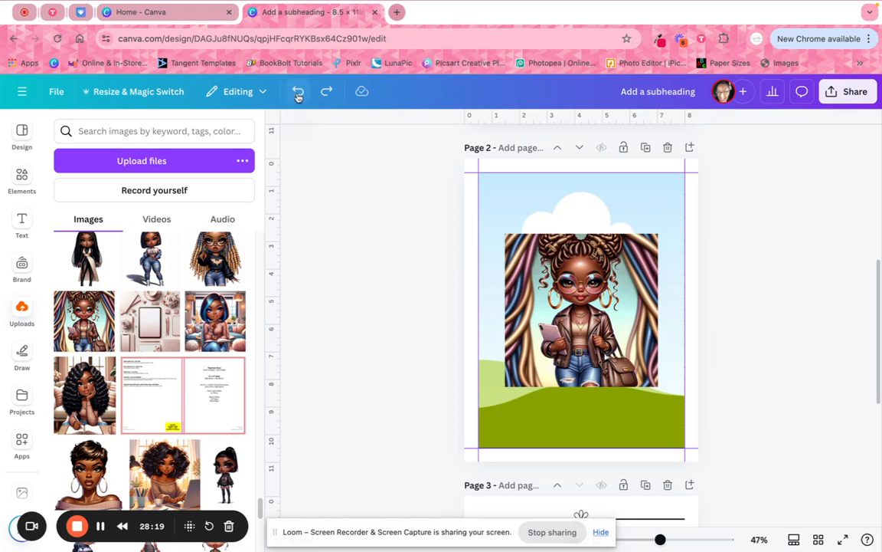
pyautogui.click(298, 93)
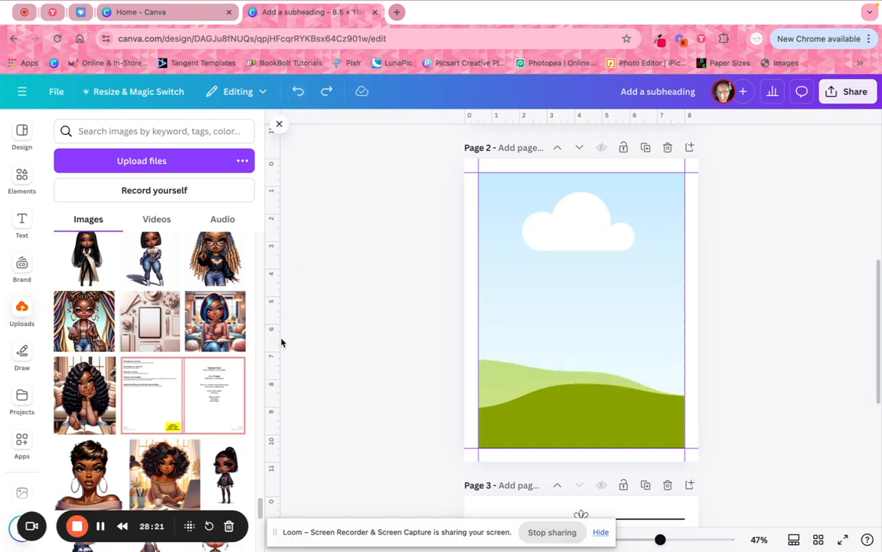
# Fill the page 2 frame with the uploaded portrait of the short-haired woman in large hoop earrings.
pyautogui.scroll(-3, 88, 307)
pyautogui.click(88, 289)
pyautogui.moveTo(588, 318)
pyautogui.mouseDown()
pyautogui.moveTo(562, 324)
pyautogui.moveTo(571, 337)
pyautogui.moveTo(575, 321)
pyautogui.mouseUp()
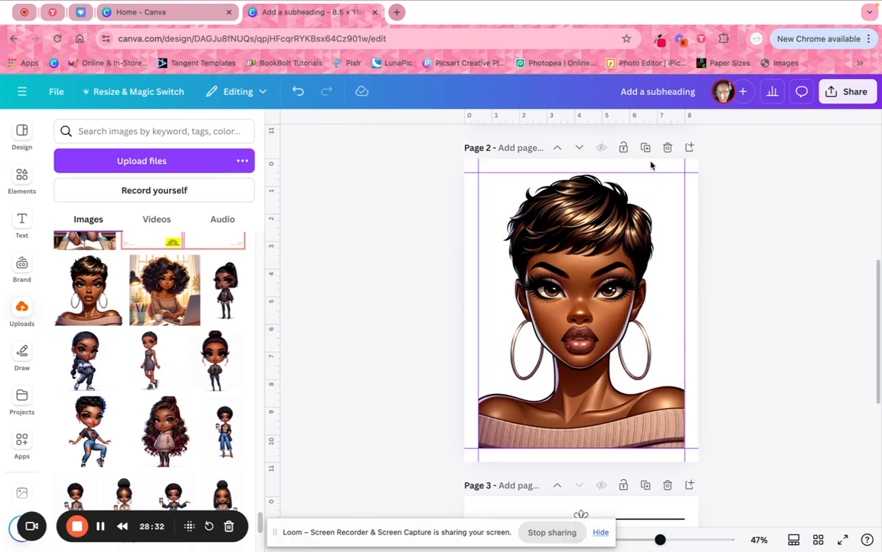
# Send the framed portrait on page 2 to the back, behind the journal lines.
pyautogui.click(683, 172)
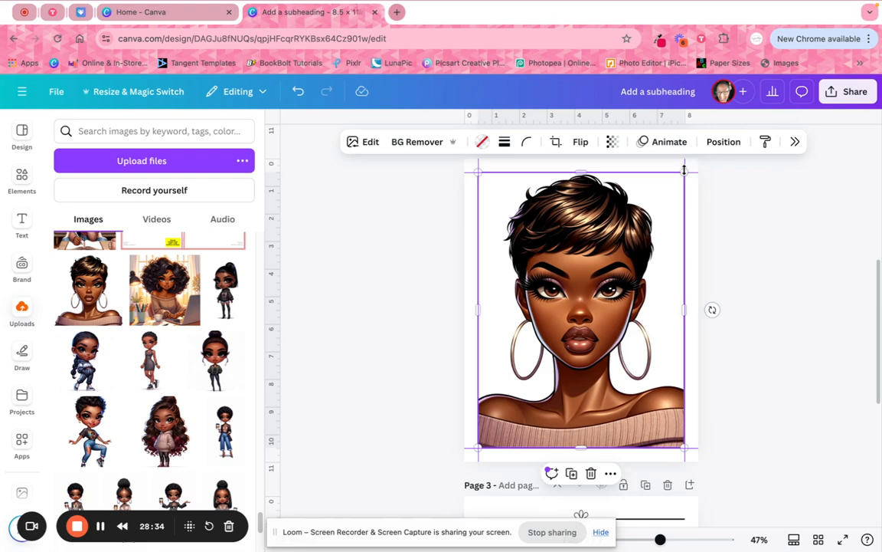
pyautogui.click(724, 142)
pyautogui.click(812, 224)
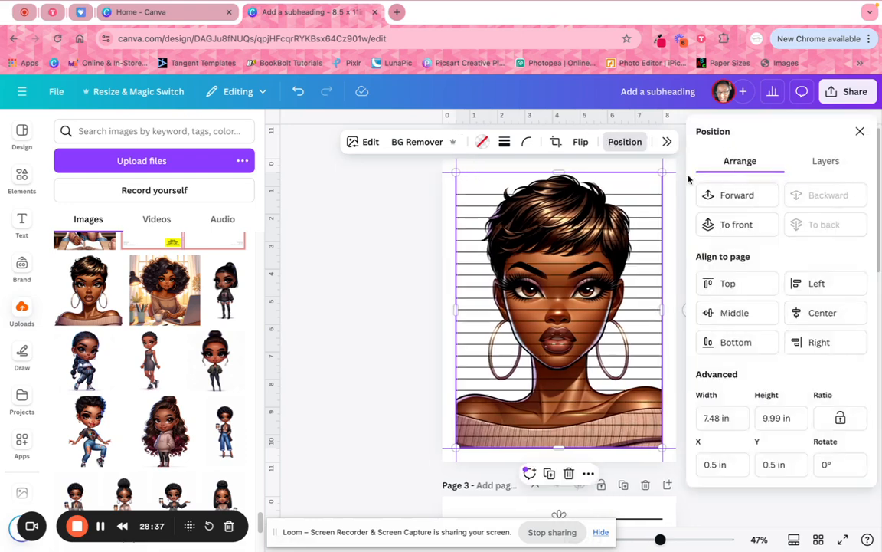
pyautogui.click(860, 133)
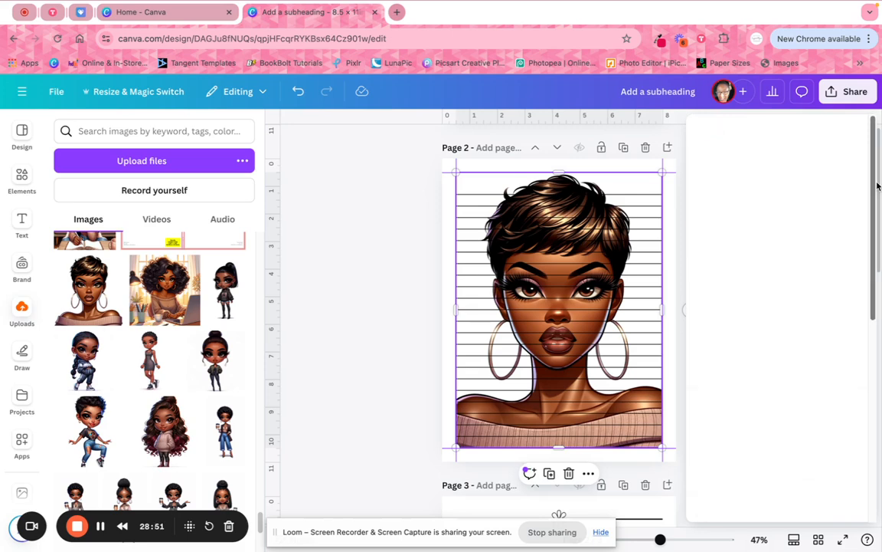
# Apply the Classic filter from the Mono group to the portrait on page 2.
pyautogui.moveTo(874, 178); pyautogui.dragTo(874, 437)
pyautogui.click(706, 282)
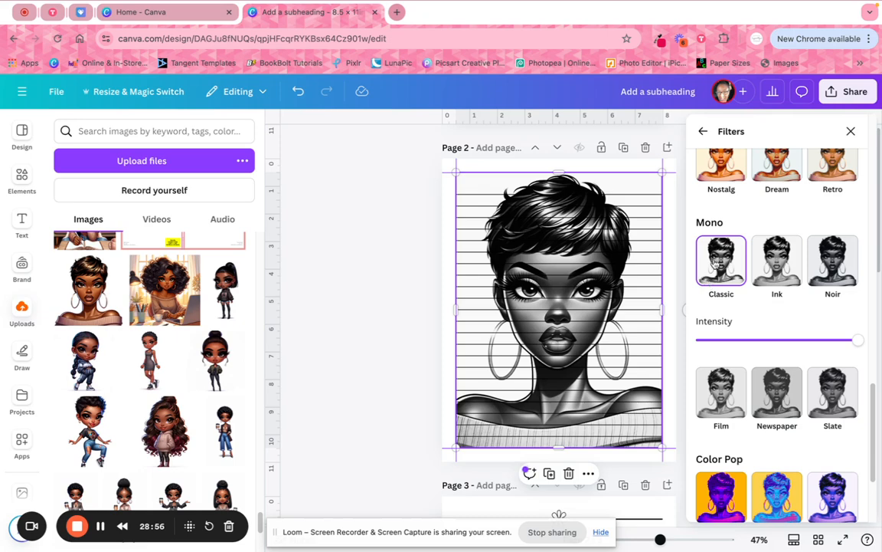
pyautogui.click(850, 131)
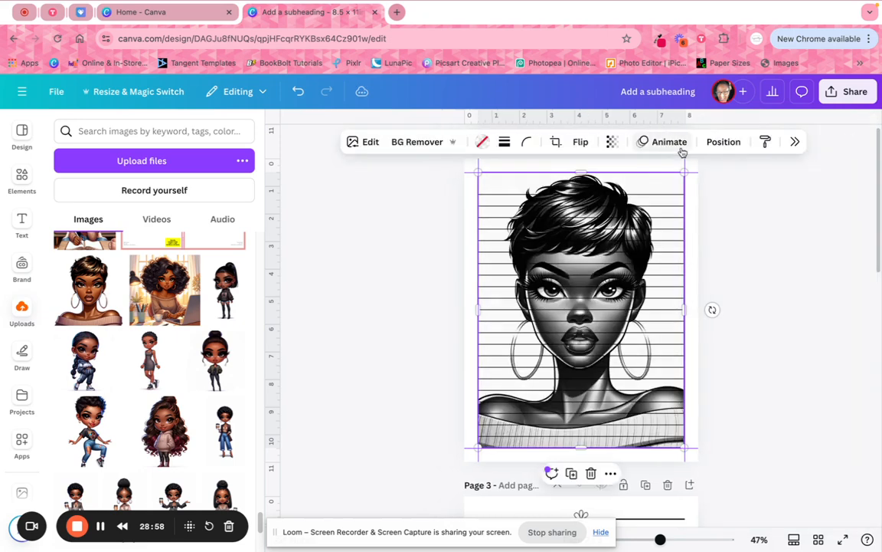
# Fade the portrait behind the lines by lowering its transparency value to slightly under 15.
pyautogui.click(613, 142)
pyautogui.moveTo(648, 193); pyautogui.dragTo(563, 192)
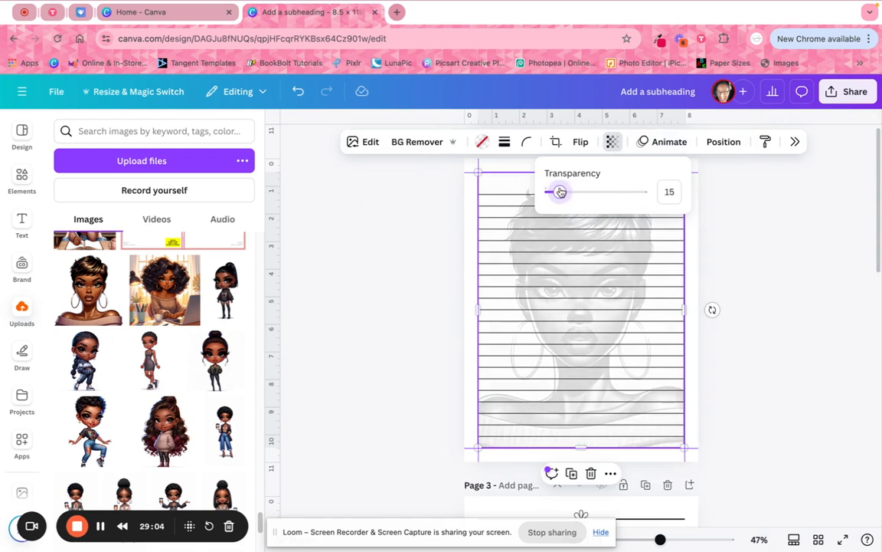
pyautogui.moveTo(561, 192); pyautogui.dragTo(556, 192)
pyautogui.click(762, 245)
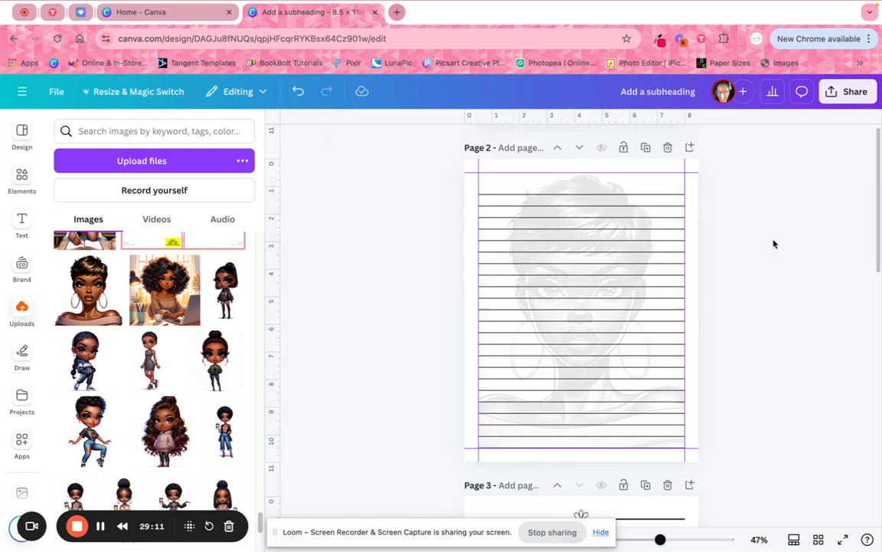
# Delete the faded portrait from the page 2 frame and undo the deletion.
pyautogui.click(633, 183)
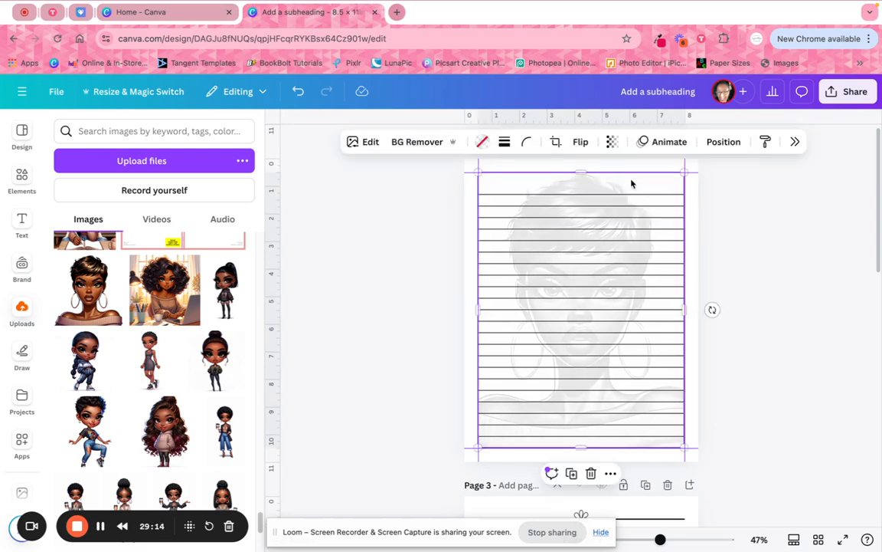
pyautogui.press('Delete')
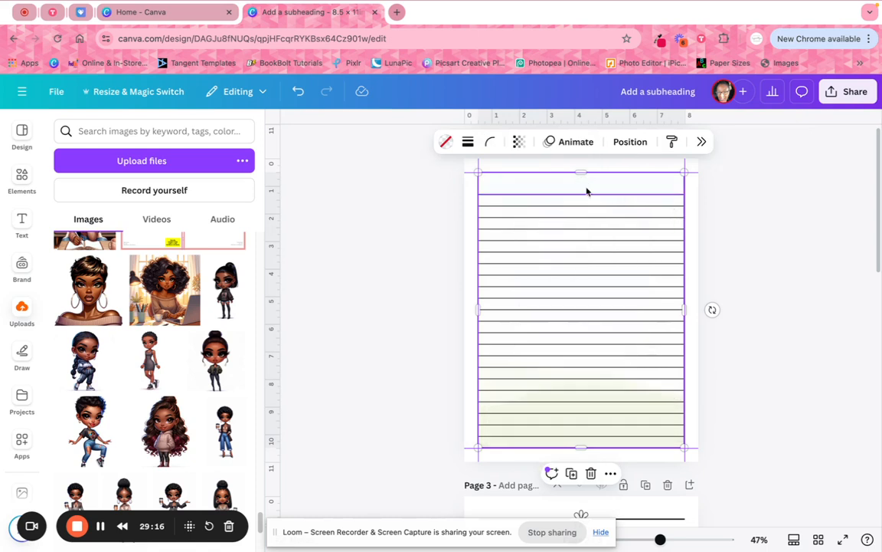
pyautogui.click(298, 92)
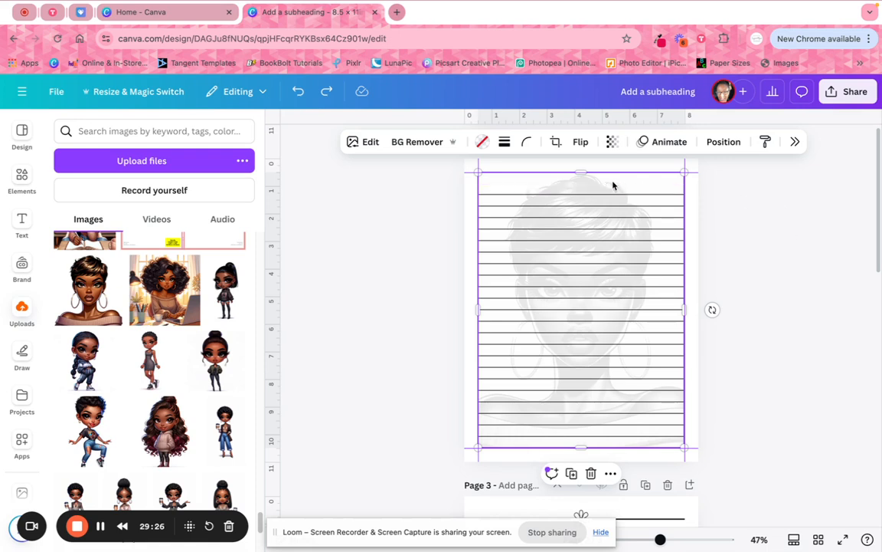
# Bring the faded portrait frame on page 2 to the front, above the journal lines.
pyautogui.click(723, 142)
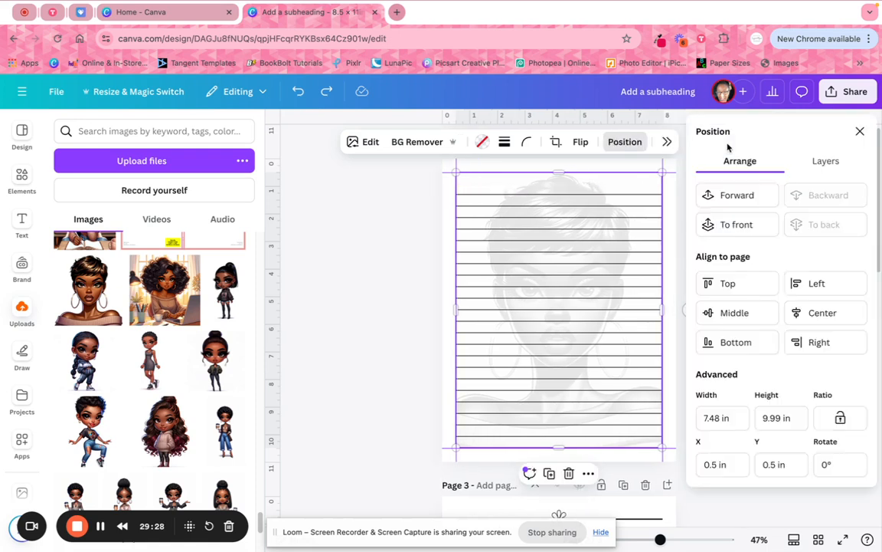
pyautogui.click(740, 223)
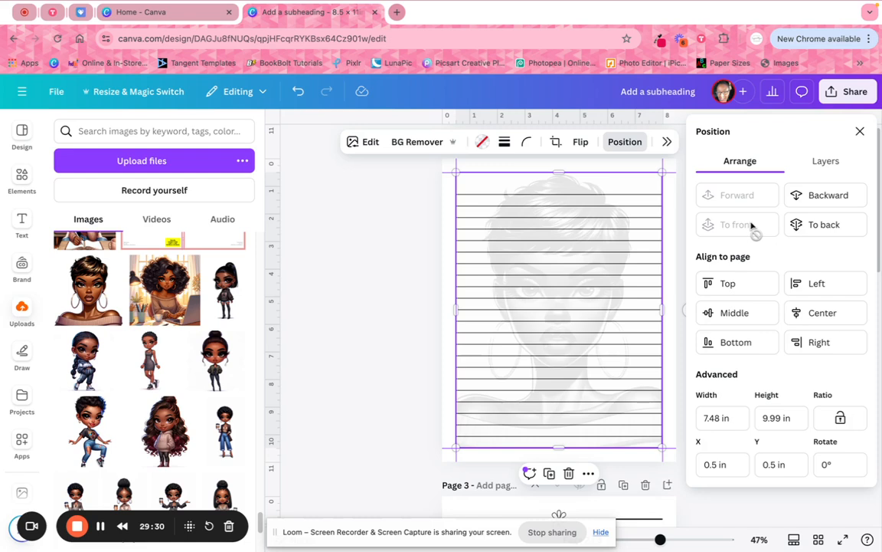
pyautogui.click(423, 193)
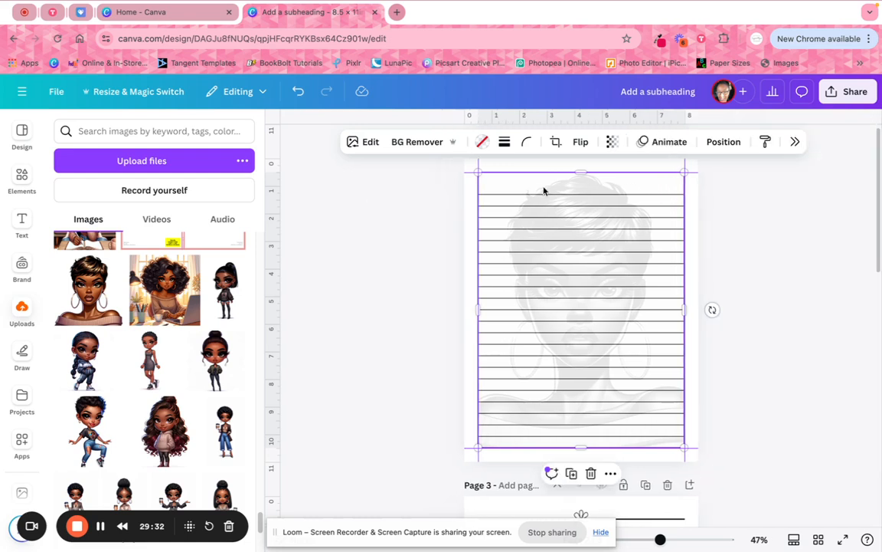
# Try deleting the front-layered portrait from its frame, restore it with undo, and reselect the frame.
pyautogui.press('Delete')
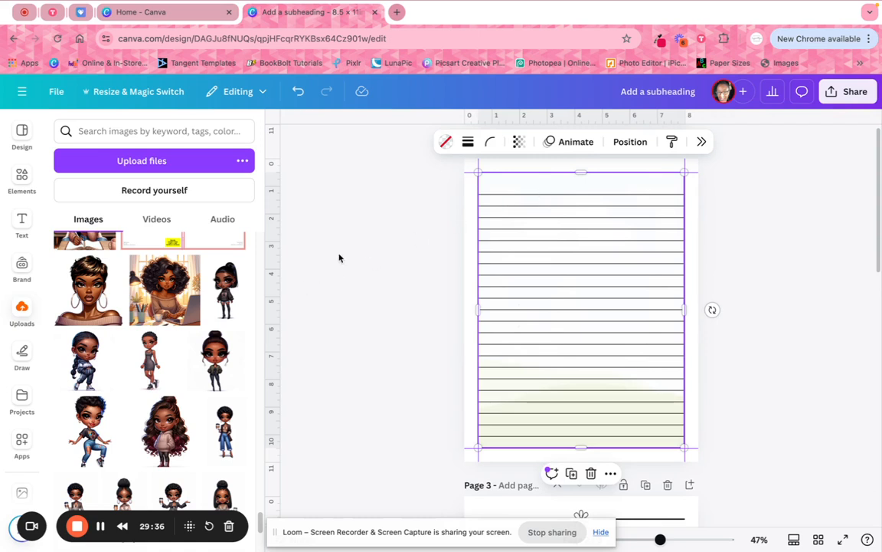
pyautogui.click(298, 92)
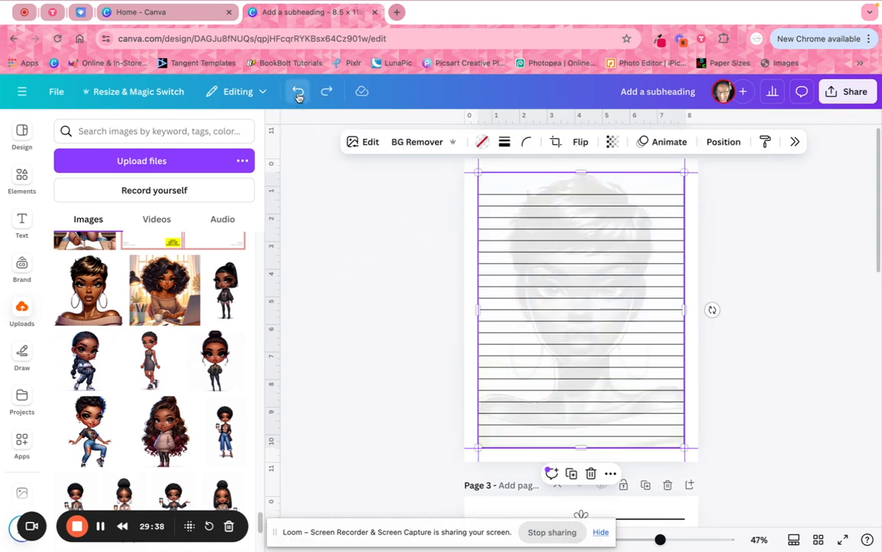
pyautogui.click(794, 229)
pyautogui.click(627, 180)
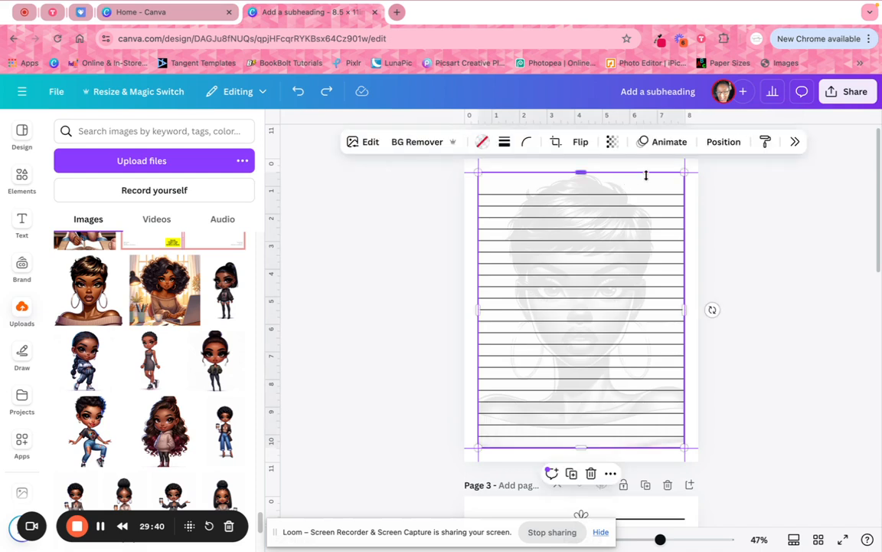
pyautogui.click(723, 141)
pyautogui.click(350, 243)
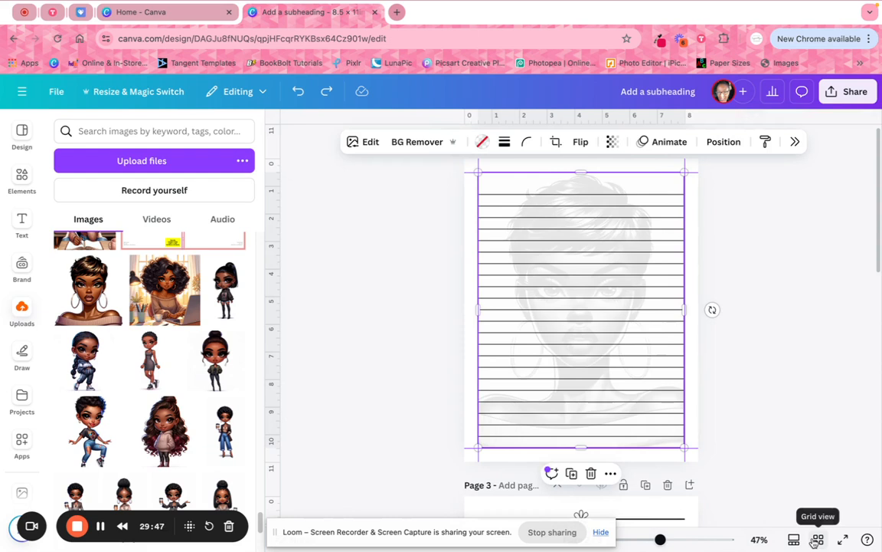
# Add a blank page 4 after the flower-header page in the page overview and open it for editing.
pyautogui.click(817, 540)
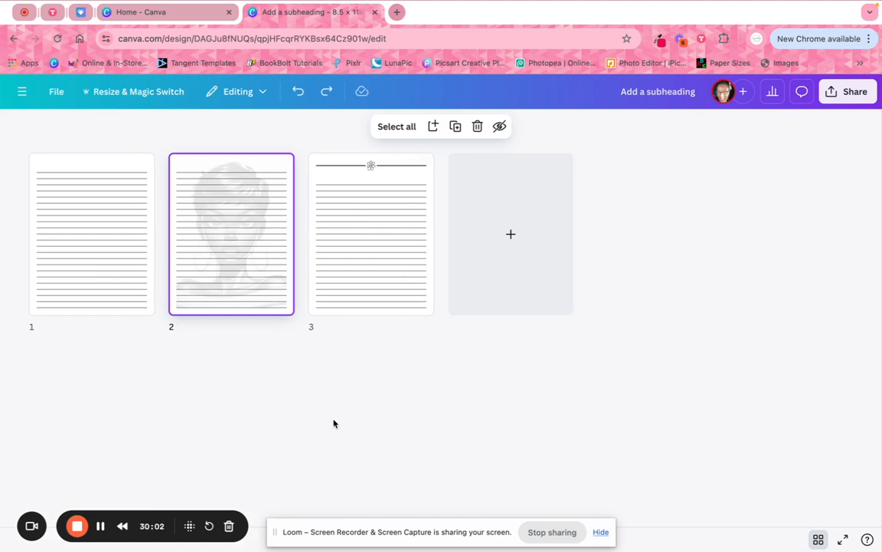
pyautogui.click(508, 239)
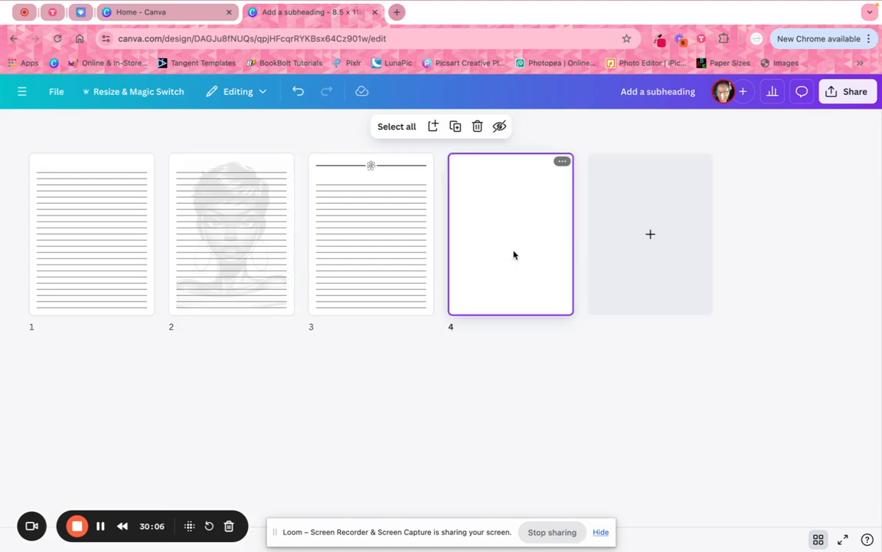
pyautogui.doubleClick(514, 254)
pyautogui.scroll(-3, 752, 372)
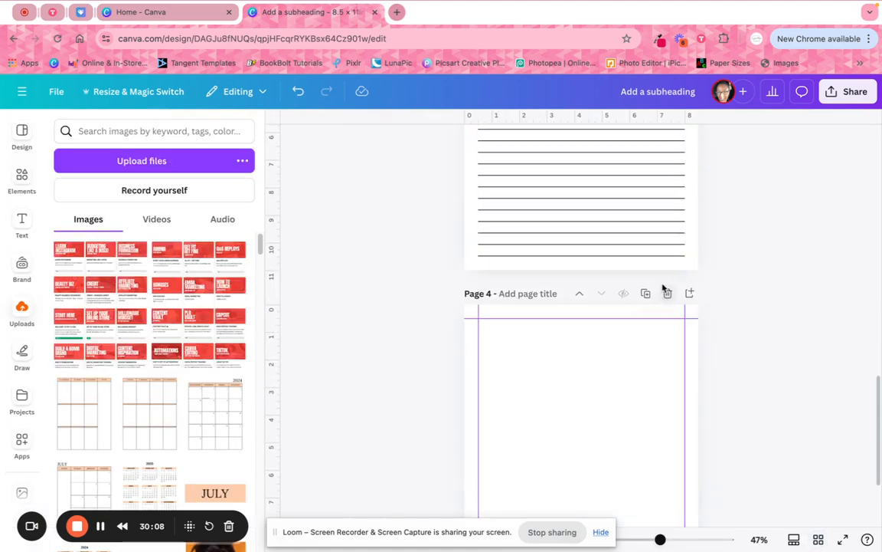
pyautogui.scroll(-2, 733, 366)
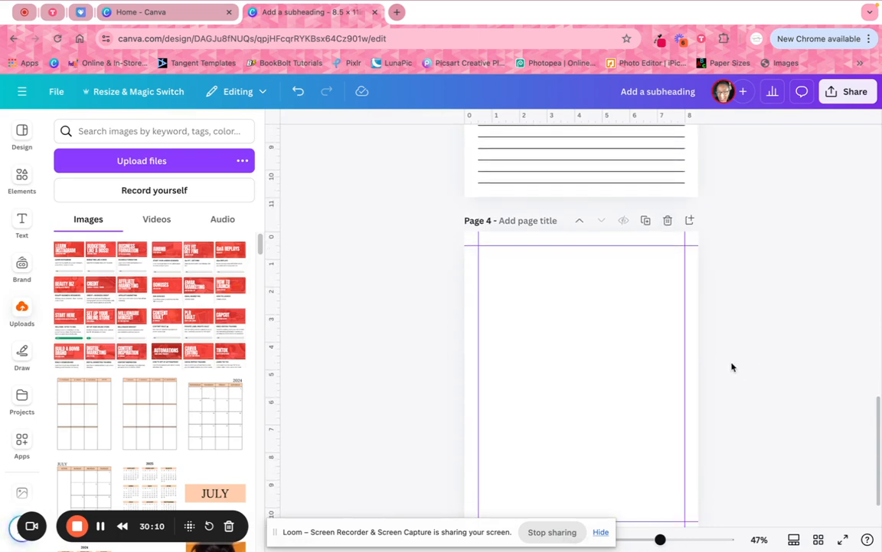
pyautogui.scroll(-2, 728, 363)
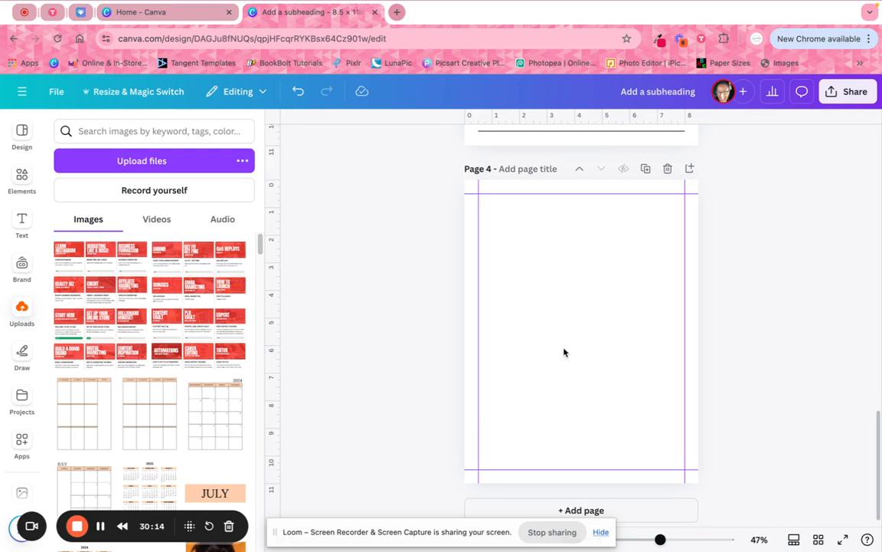
# Clear the "frame" search in the elements library and search the suggested "Table" category instead.
pyautogui.click(22, 186)
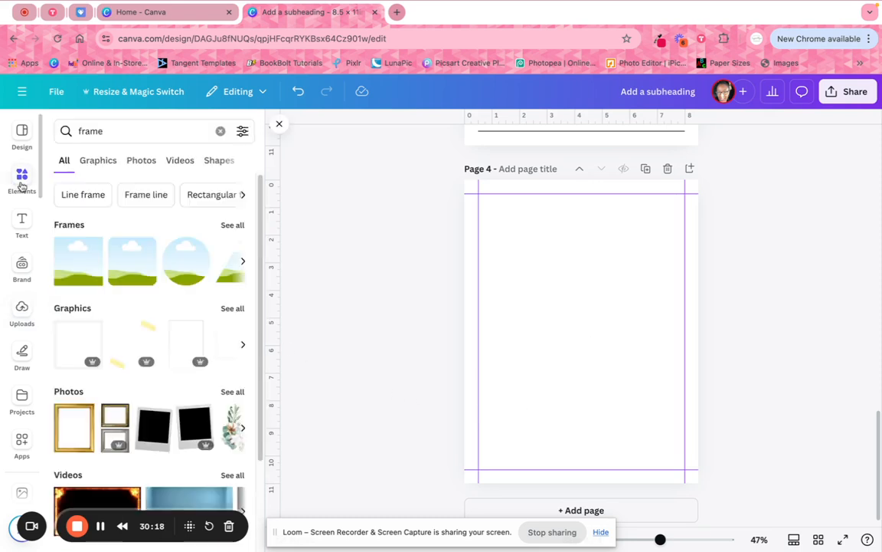
pyautogui.click(220, 131)
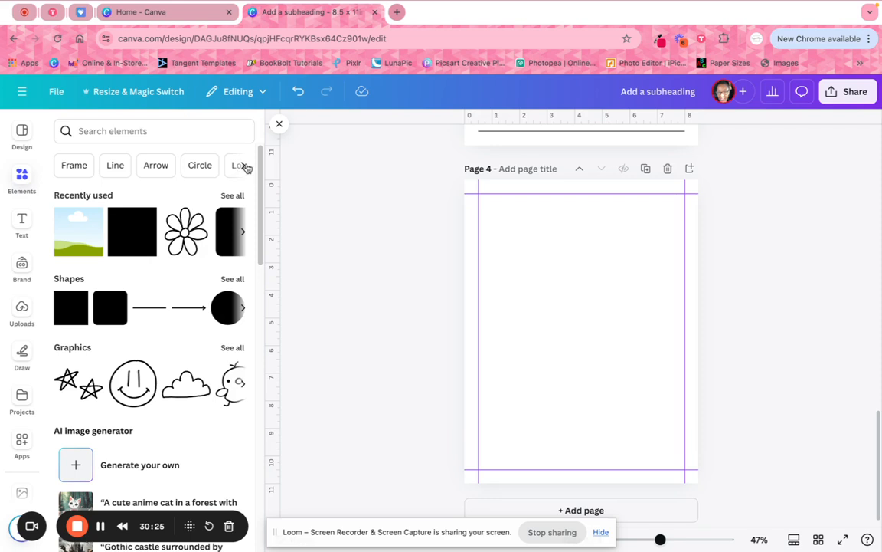
pyautogui.click(243, 165)
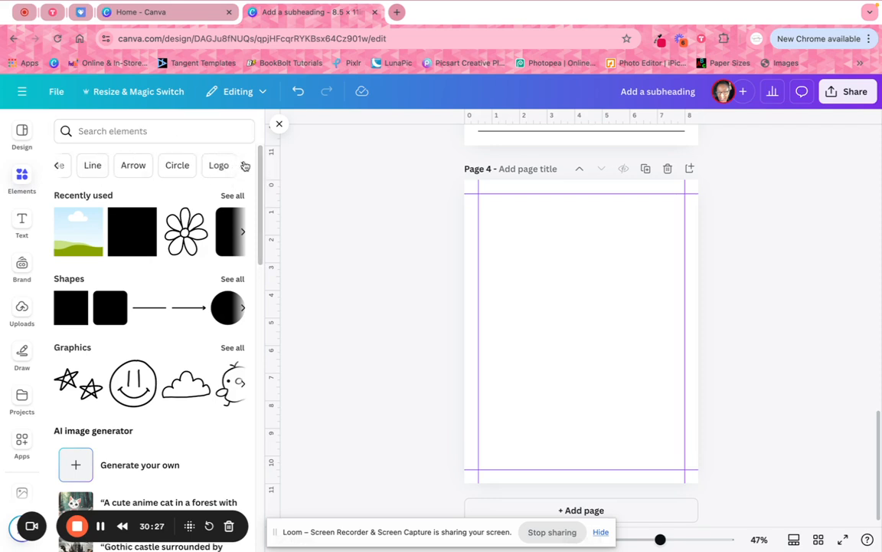
pyautogui.click(243, 166)
pyautogui.click(243, 166)
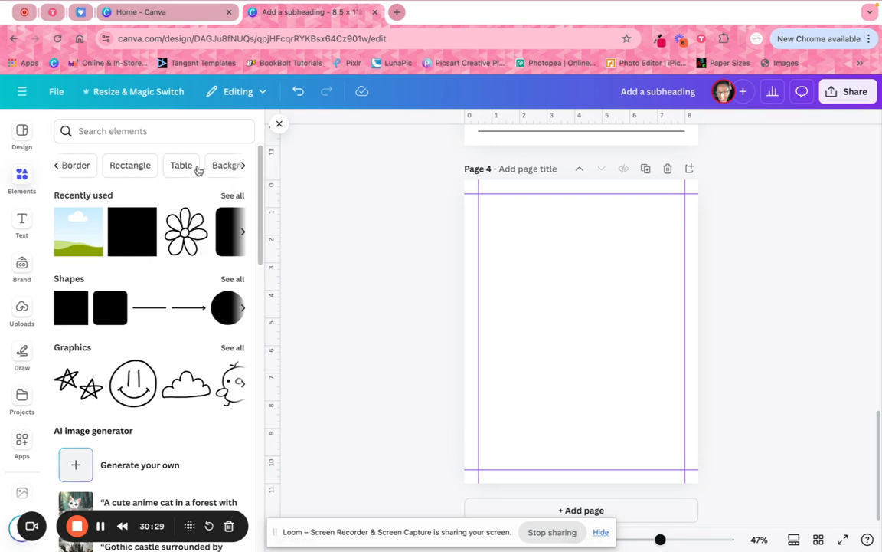
pyautogui.click(190, 169)
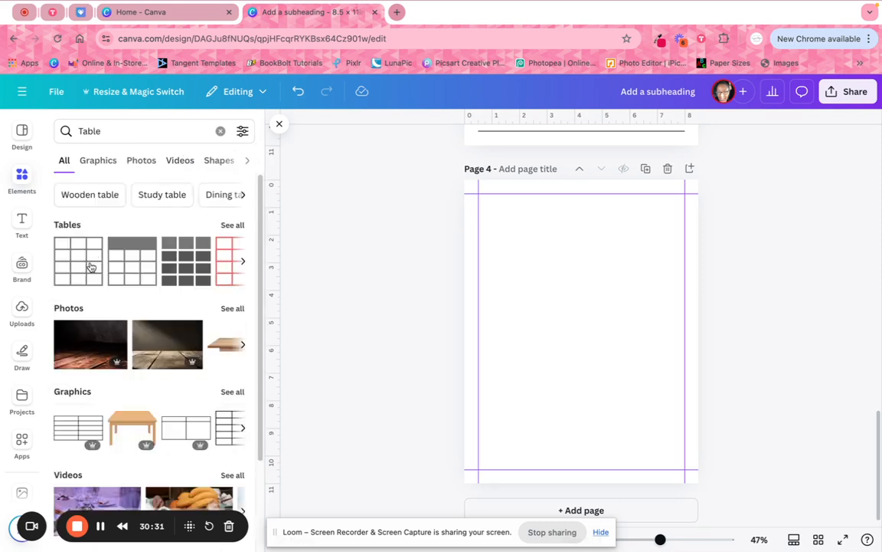
# Insert the plain outlined table with three columns and four rows on page 4, undoing the stray change after placing it.
pyautogui.click(90, 267)
pyautogui.moveTo(563, 349); pyautogui.dragTo(524, 326)
pyautogui.click(298, 91)
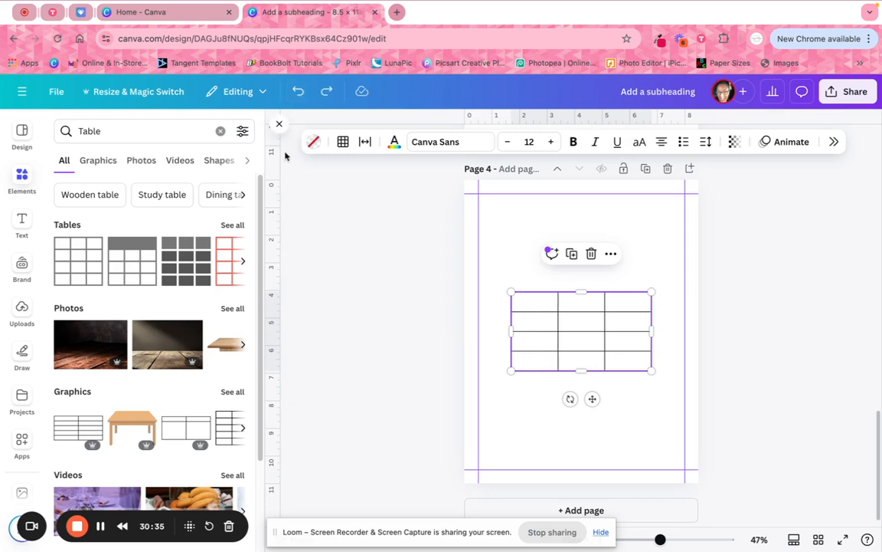
pyautogui.click(280, 125)
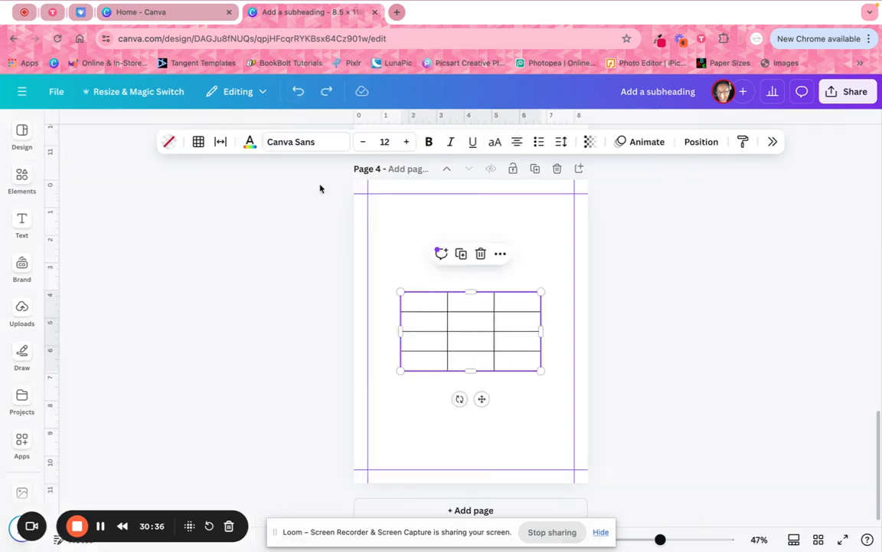
# Delete the lower three rows of the table on page 4, keeping only its top row.
pyautogui.click(411, 319)
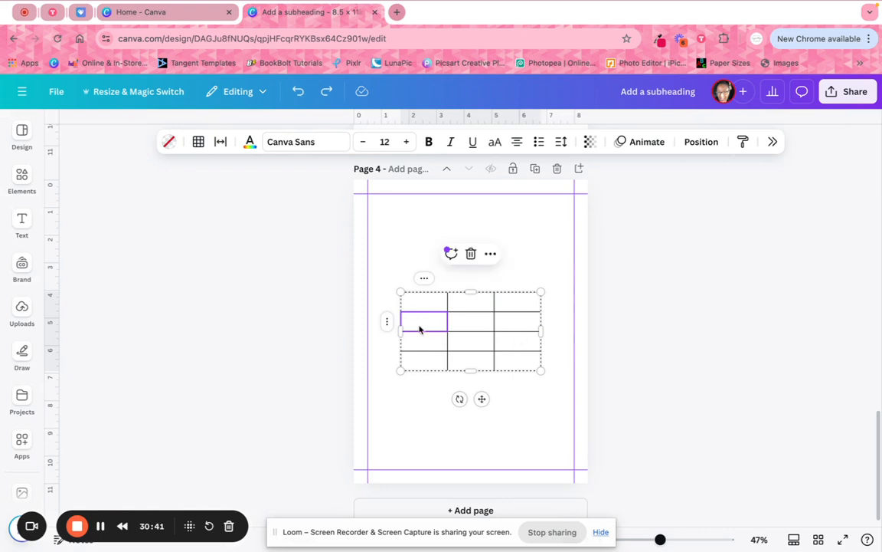
pyautogui.keyDown('shift'); pyautogui.click(522, 363); pyautogui.keyUp('shift')
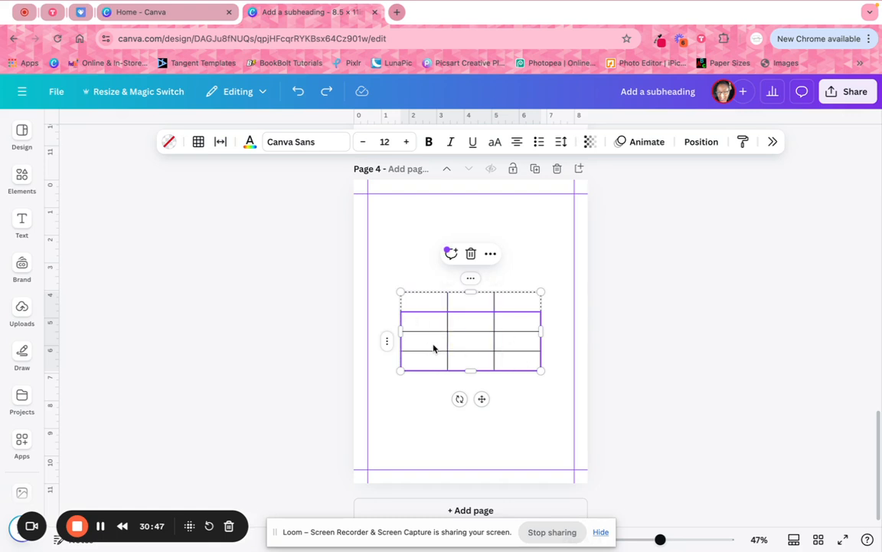
pyautogui.rightClick(516, 362)
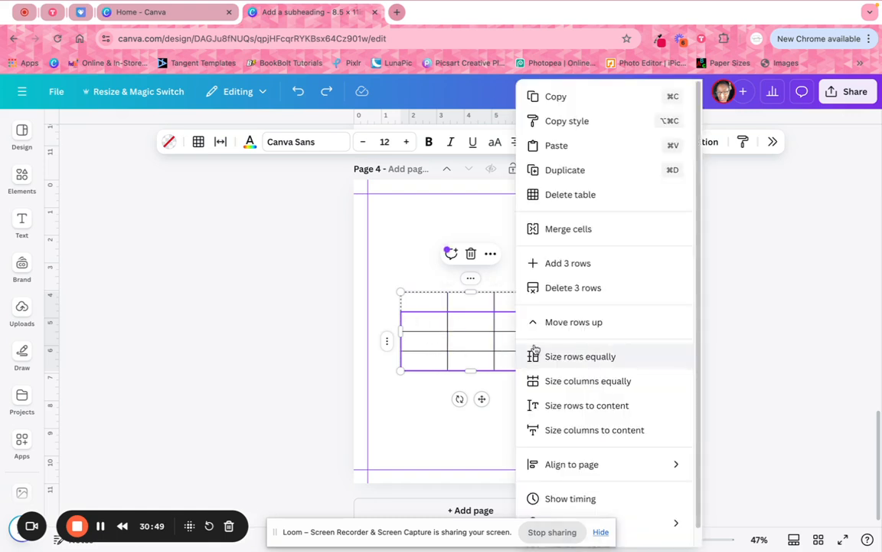
pyautogui.click(546, 288)
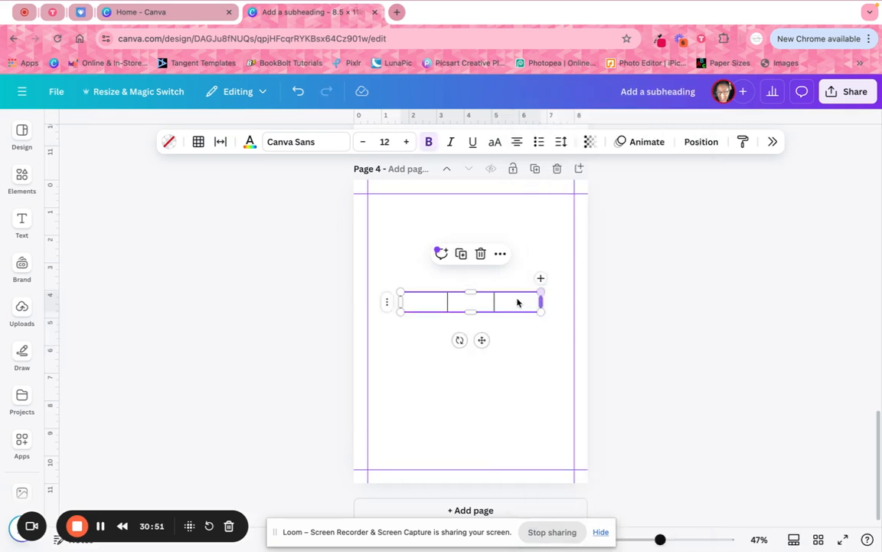
# Delete the second and third columns so the remaining table row is a single cell.
pyautogui.click(485, 303)
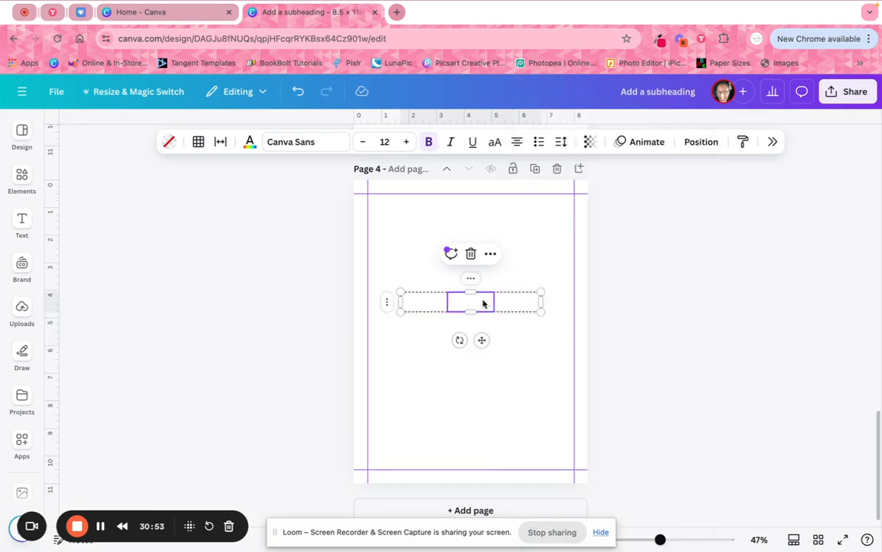
pyautogui.keyDown('shift'); pyautogui.click(512, 308); pyautogui.keyUp('shift')
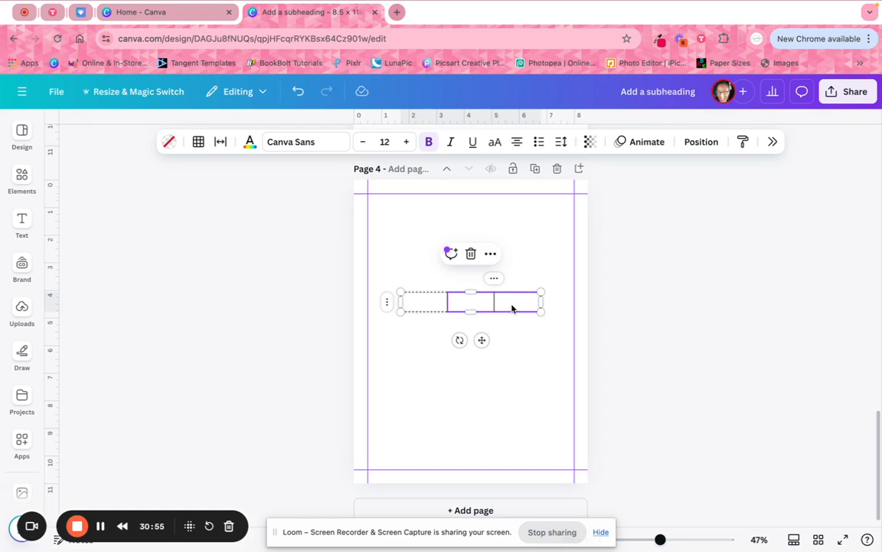
pyautogui.rightClick(512, 308)
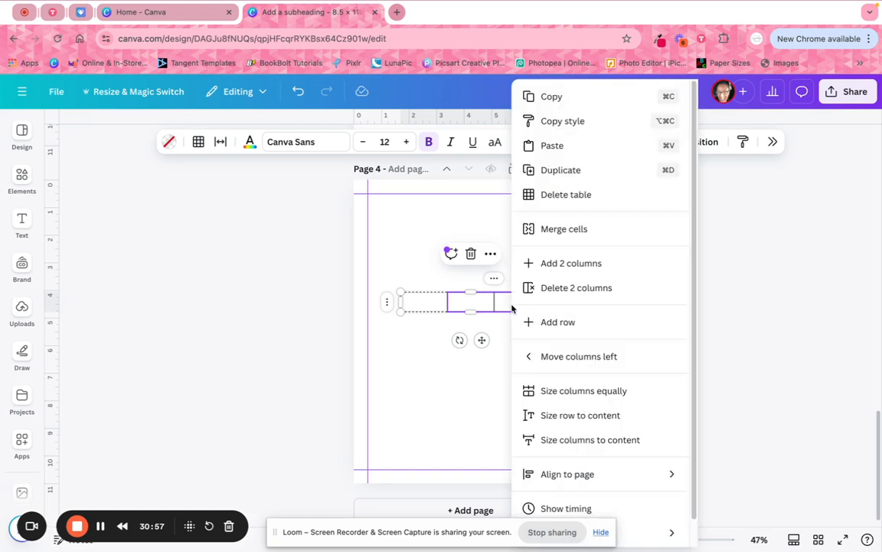
pyautogui.click(557, 289)
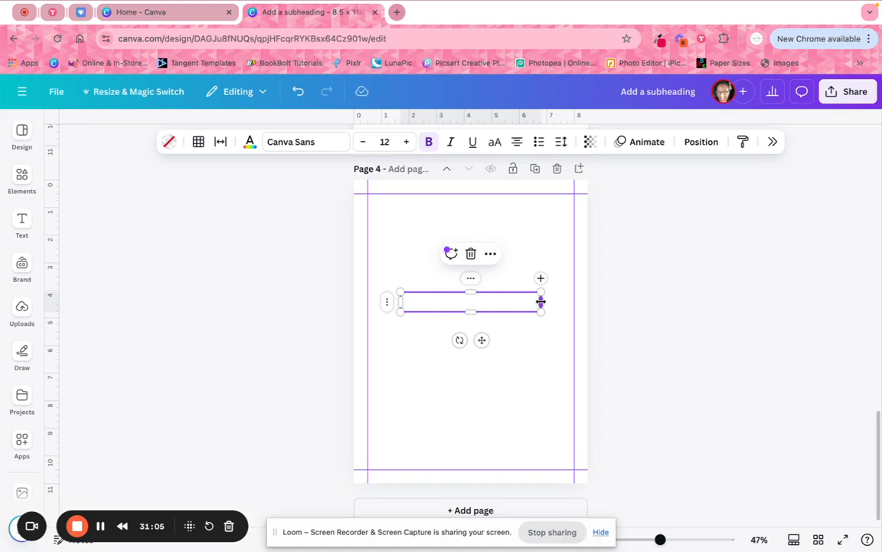
# Widen the single-cell table on both sides to reach the left and right margin guides.
pyautogui.moveTo(549, 301); pyautogui.dragTo(573, 303)
pyautogui.moveTo(398, 299); pyautogui.dragTo(368, 299)
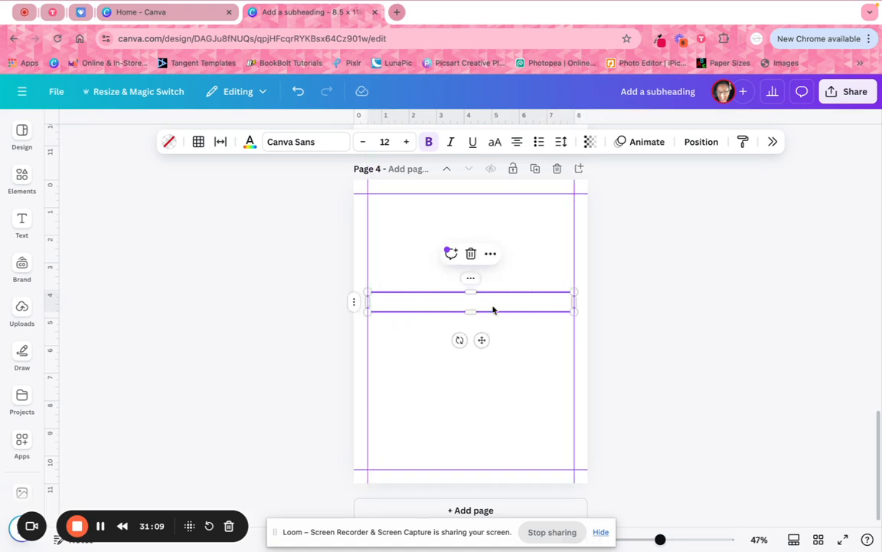
pyautogui.click(641, 356)
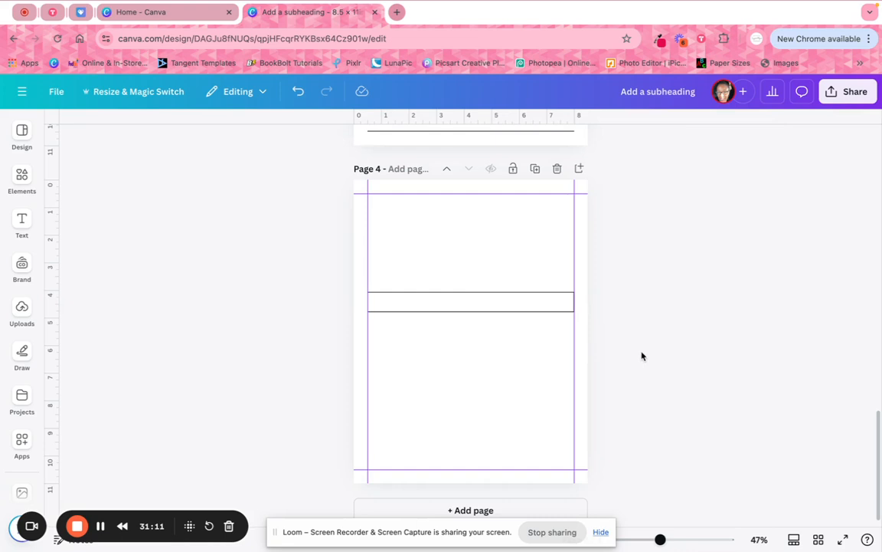
# Reduce the single-cell table's row height and move it up to just below the top margin guide.
pyautogui.click(522, 300)
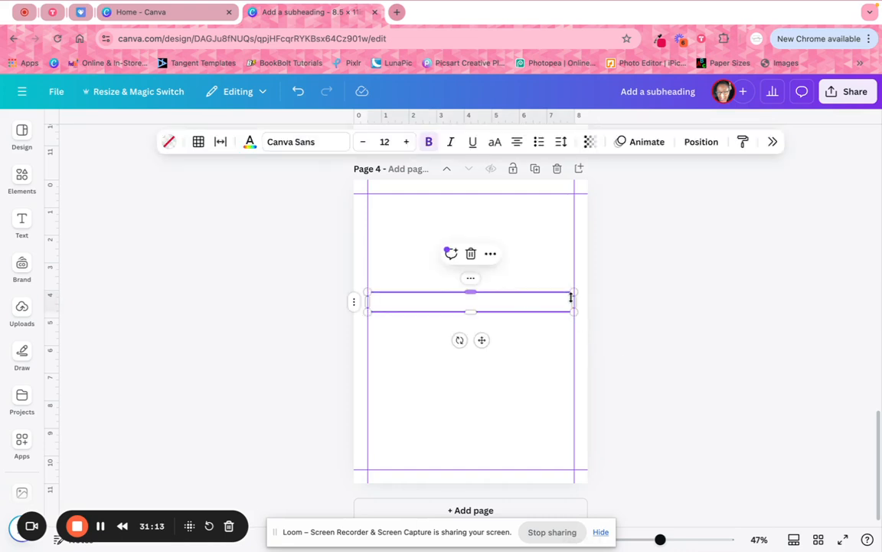
pyautogui.moveTo(573, 310); pyautogui.dragTo(527, 228)
pyautogui.click(527, 303)
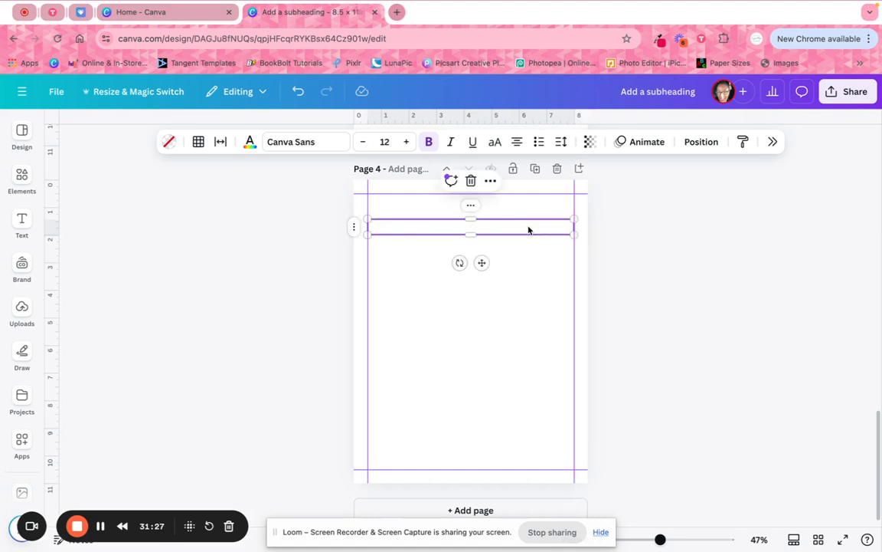
# Try duplicating the single-cell table and undo the duplicate.
pyautogui.rightClick(528, 230)
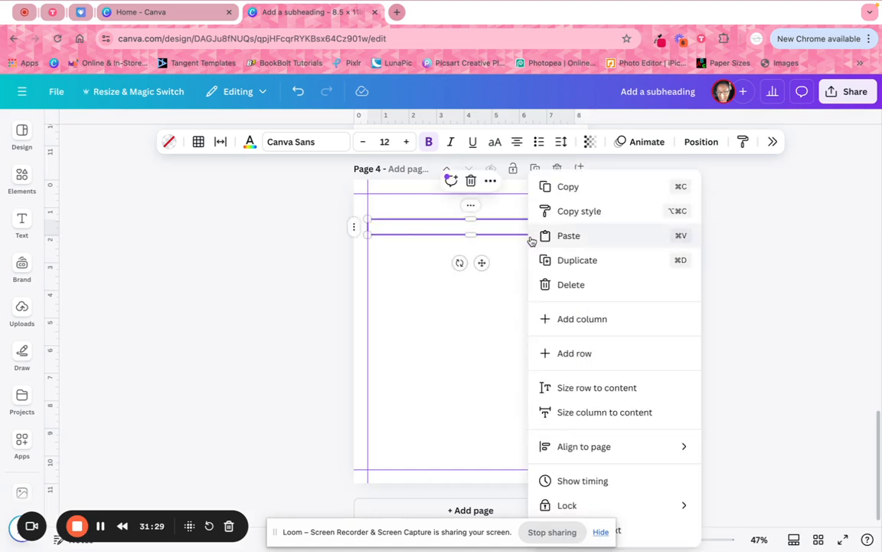
pyautogui.click(553, 261)
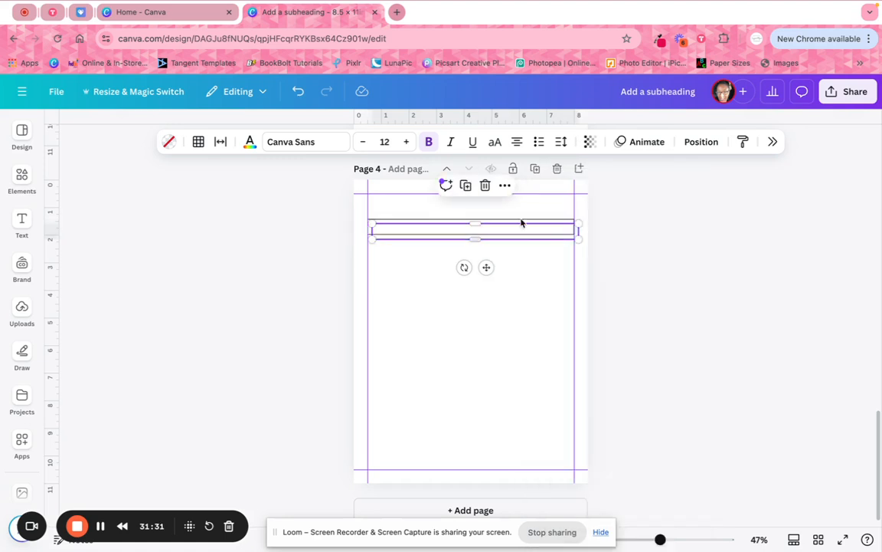
pyautogui.click(297, 92)
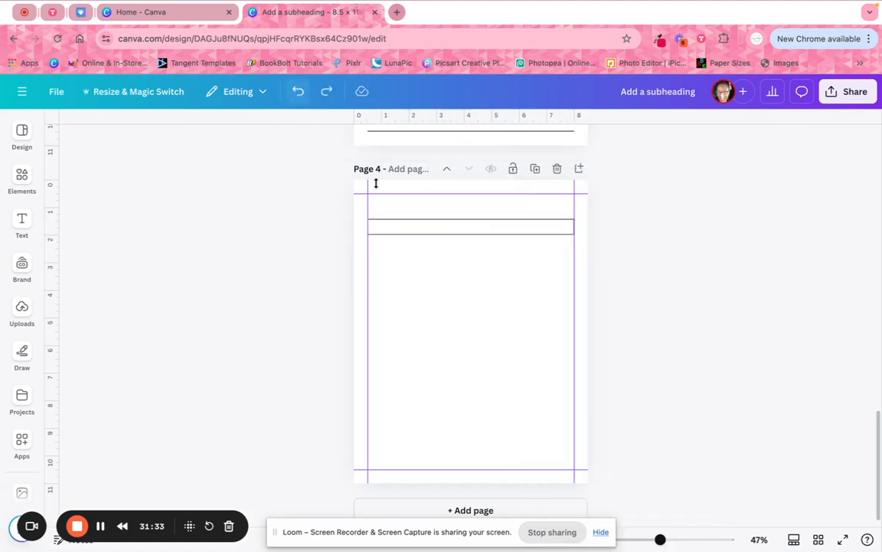
# Add two rows to the single-cell table, one at a time, to make three rows.
pyautogui.rightClick(419, 227)
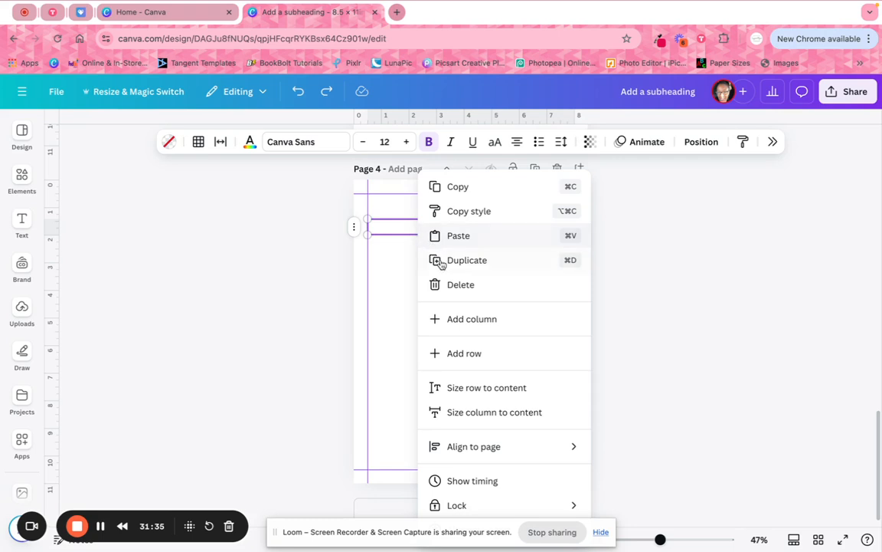
pyautogui.click(456, 355)
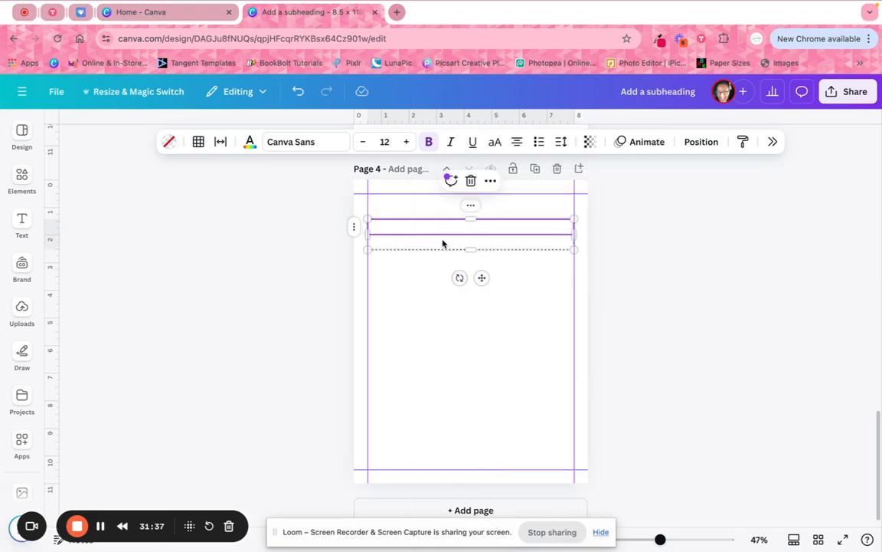
pyautogui.rightClick(443, 244)
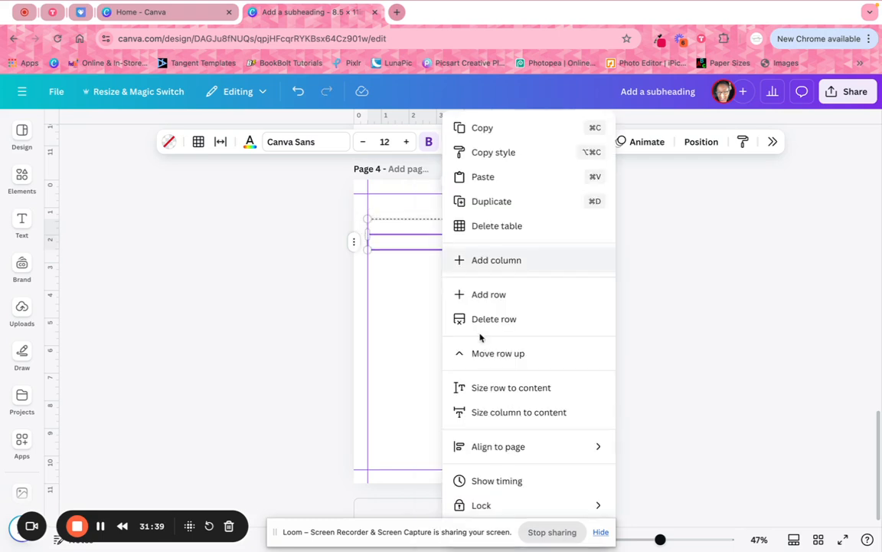
pyautogui.click(475, 296)
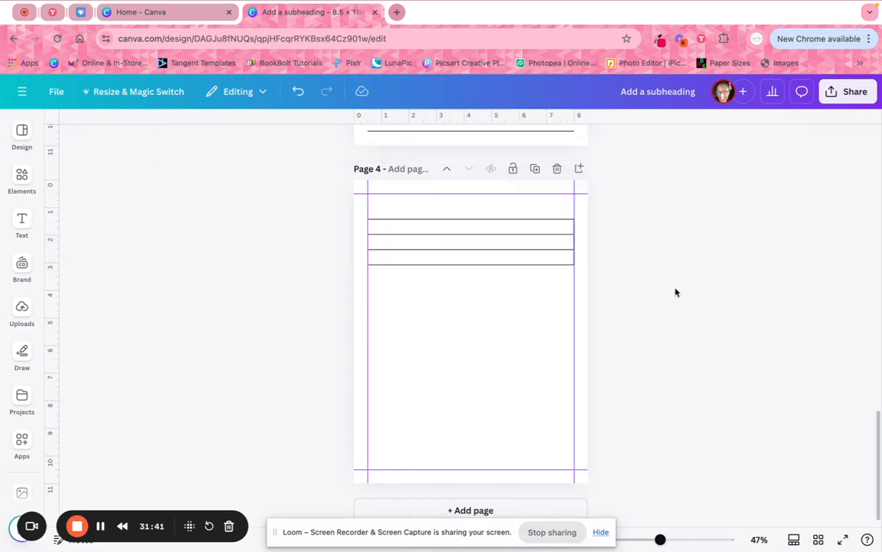
pyautogui.click(399, 228)
pyautogui.moveTo(399, 227); pyautogui.dragTo(401, 256)
pyautogui.rightClick(400, 257)
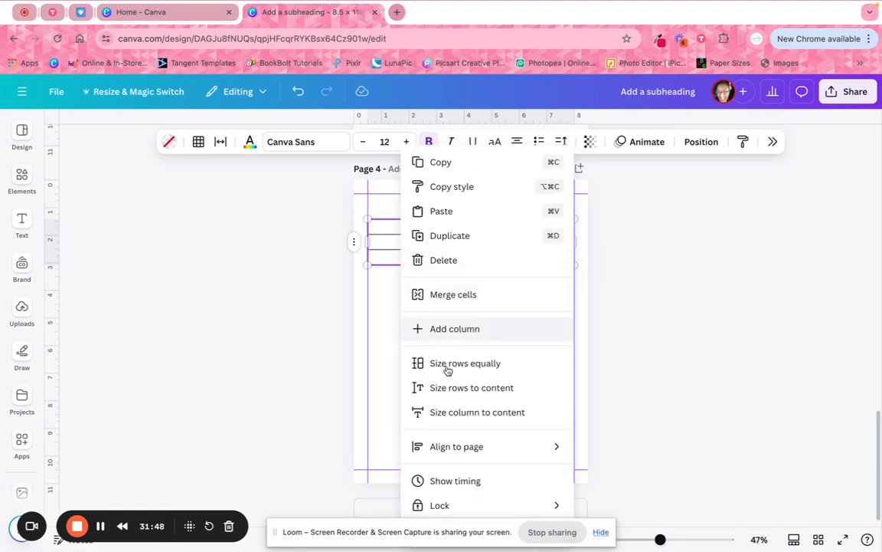
pyautogui.click(392, 231)
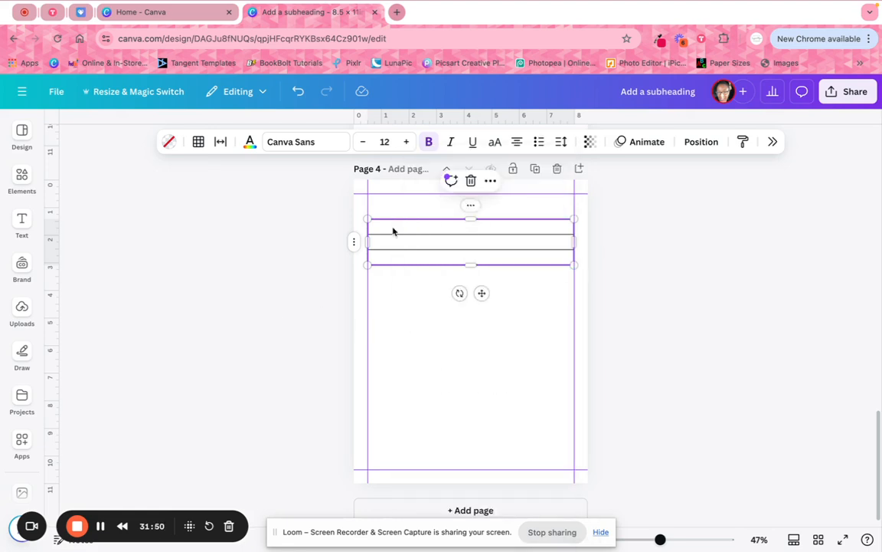
pyautogui.moveTo(392, 231); pyautogui.dragTo(441, 259)
pyautogui.rightClick(488, 261)
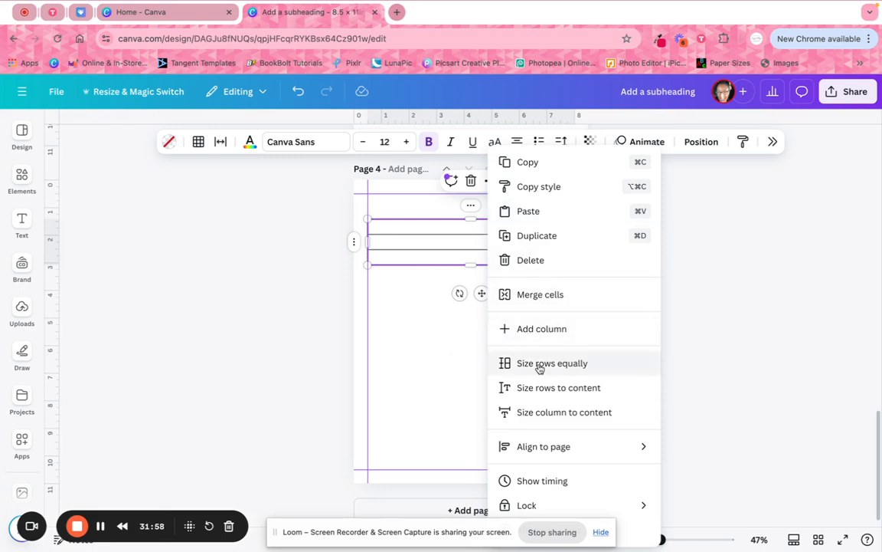
pyautogui.press('Escape')
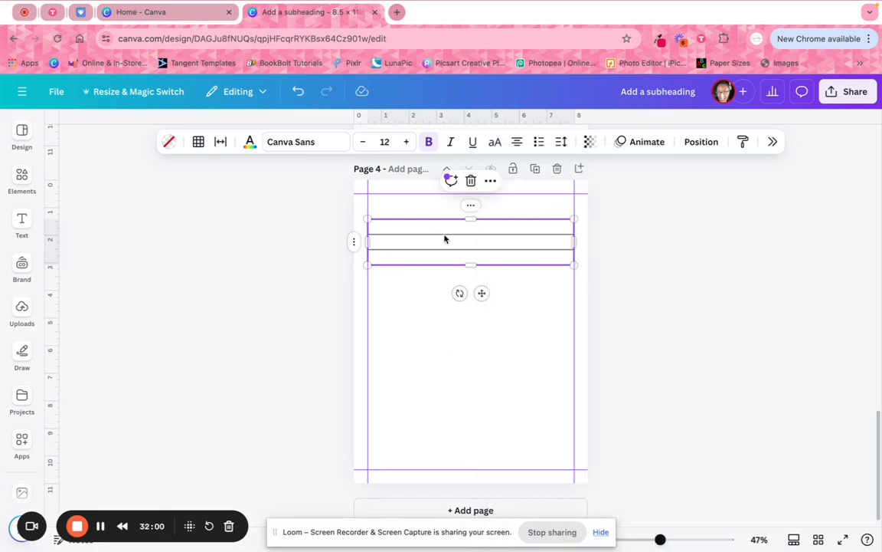
pyautogui.rightClick(496, 260)
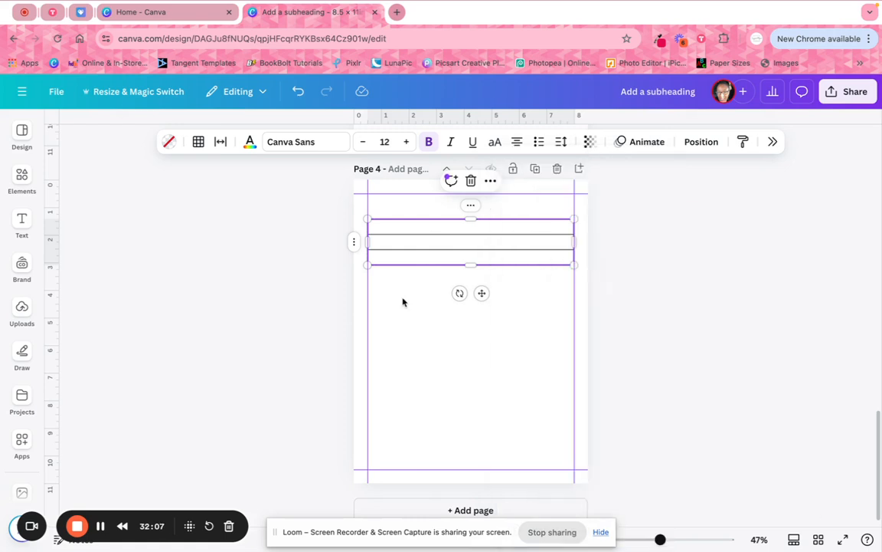
pyautogui.click(616, 317)
pyautogui.click(625, 316)
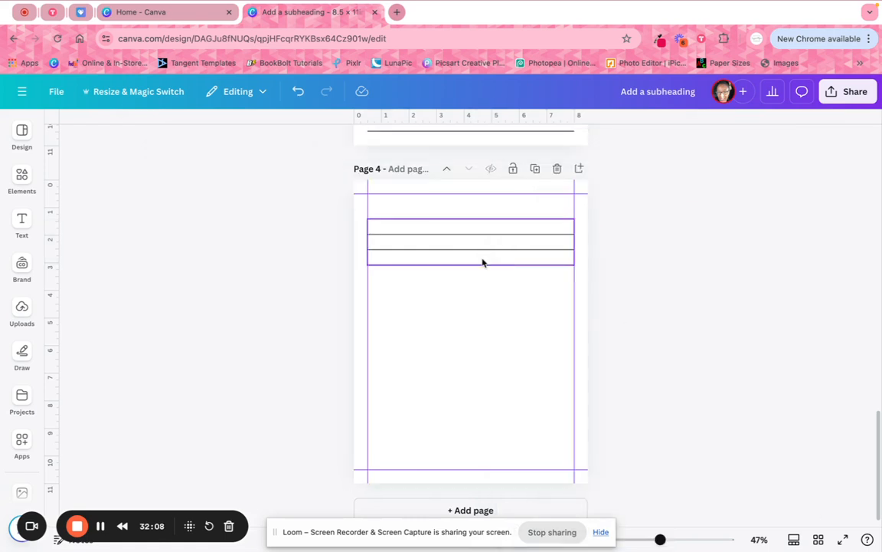
# Add two more rows to the three-row table, one at a time.
pyautogui.click(483, 263)
pyautogui.rightClick(482, 263)
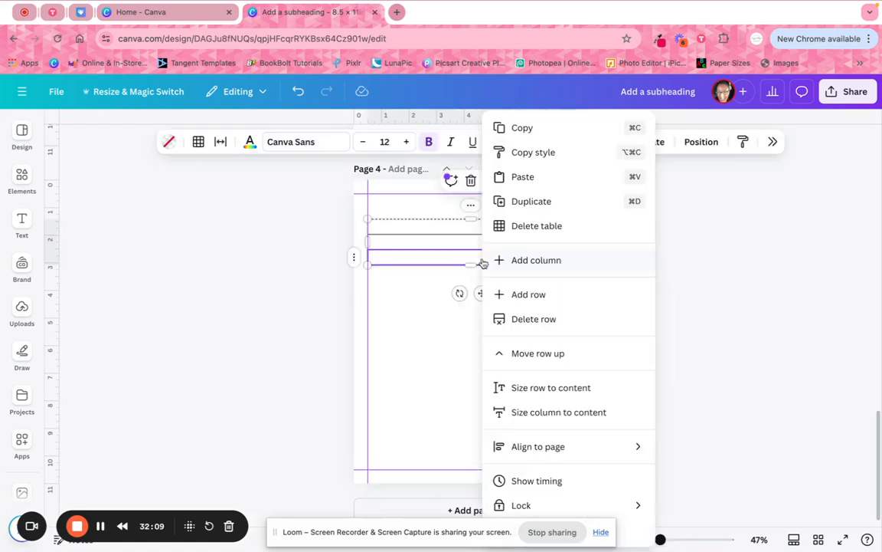
pyautogui.click(514, 294)
pyautogui.rightClick(514, 265)
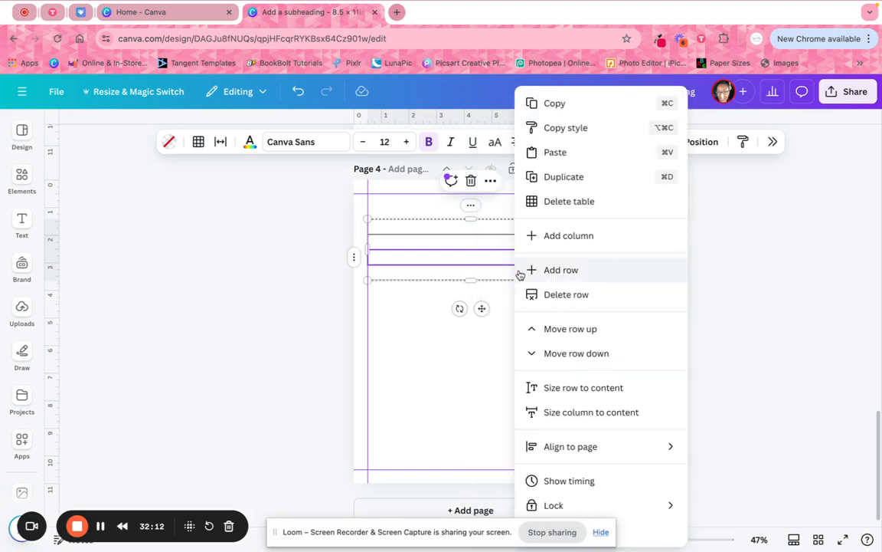
pyautogui.click(544, 280)
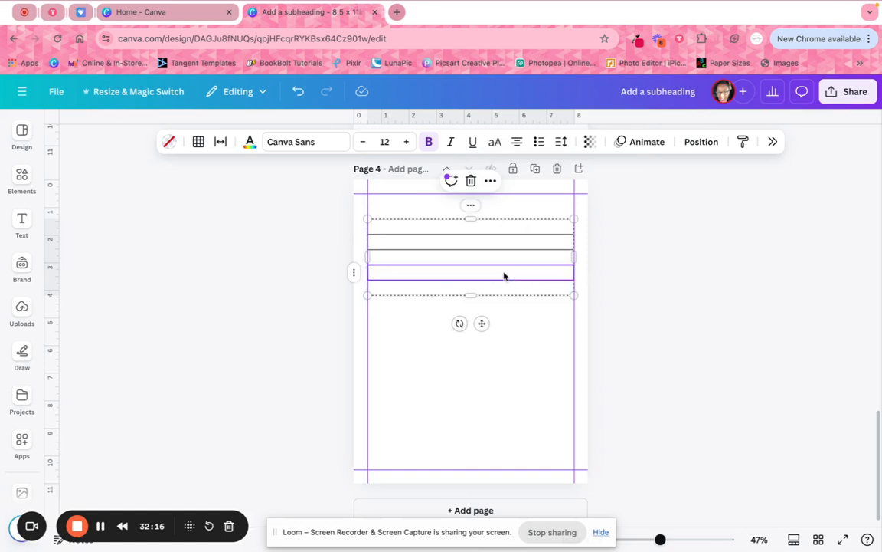
# Select the table's lower four rows and add four rows twice to extend the lines down the page.
pyautogui.rightClick(506, 287)
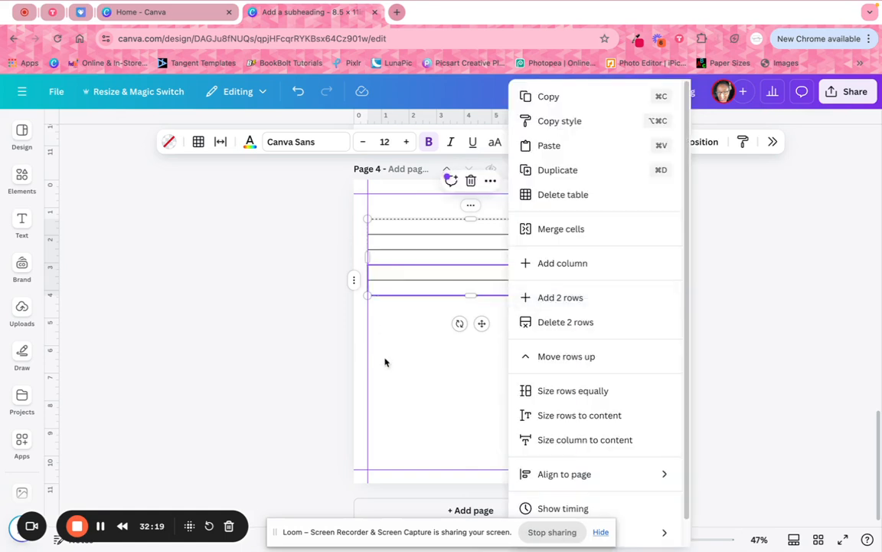
pyautogui.press('Escape')
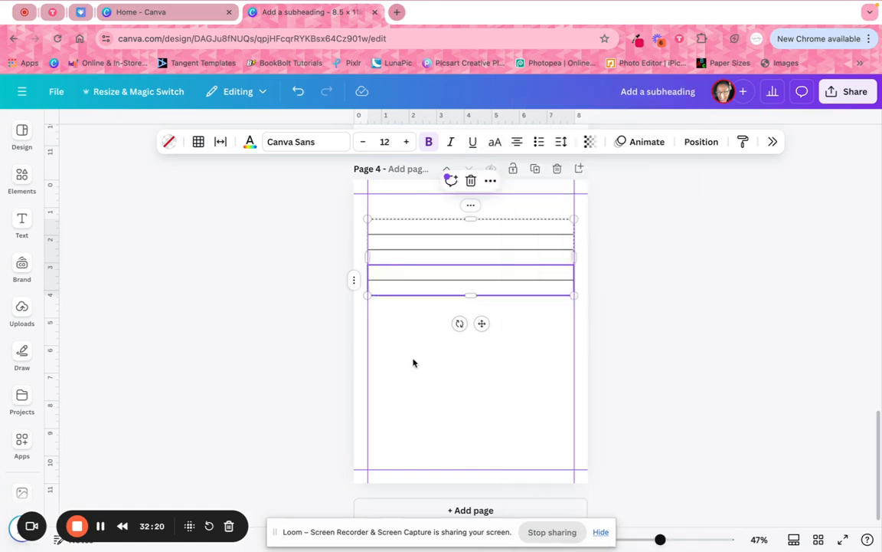
pyautogui.rightClick(417, 278)
pyautogui.click(400, 284)
pyautogui.keyDown('shift'); pyautogui.click(400, 243); pyautogui.keyUp('shift')
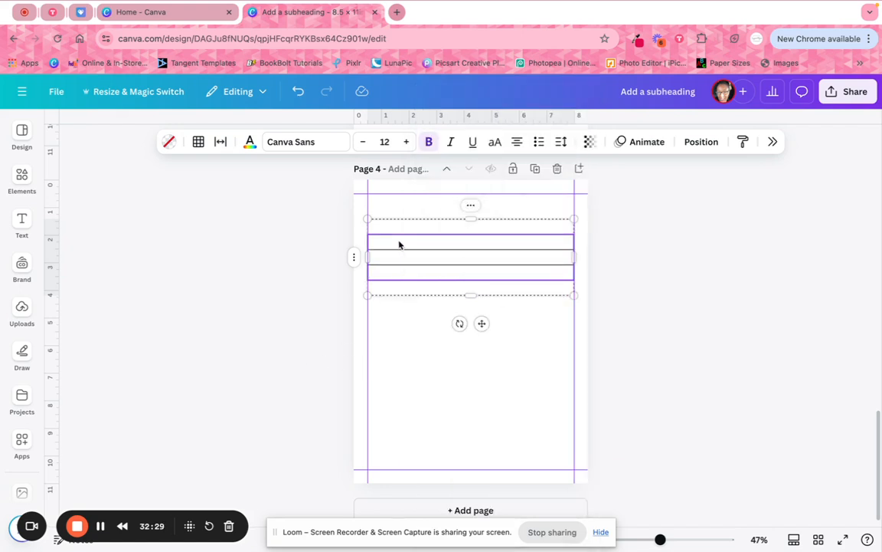
pyautogui.keyDown('shift'); pyautogui.click(400, 292); pyautogui.keyUp('shift')
pyautogui.rightClick(422, 245)
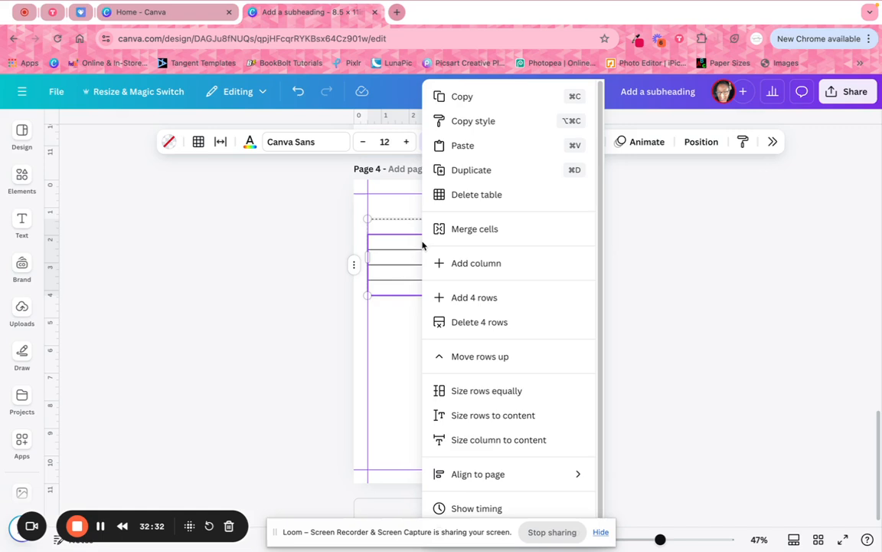
pyautogui.click(478, 297)
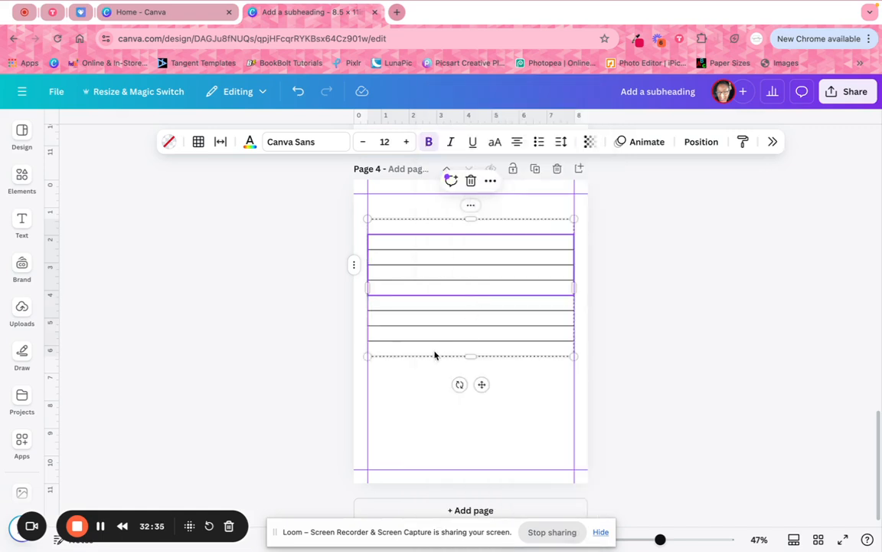
pyautogui.rightClick(425, 276)
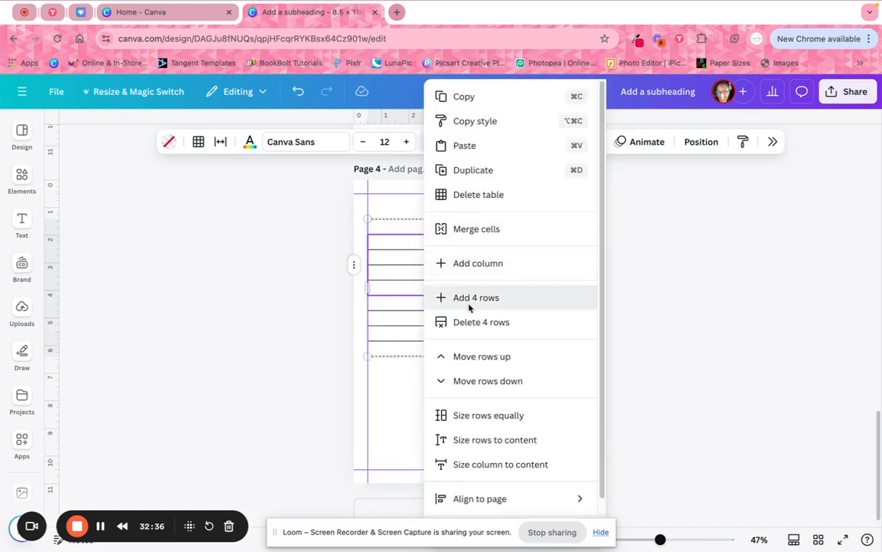
pyautogui.click(470, 307)
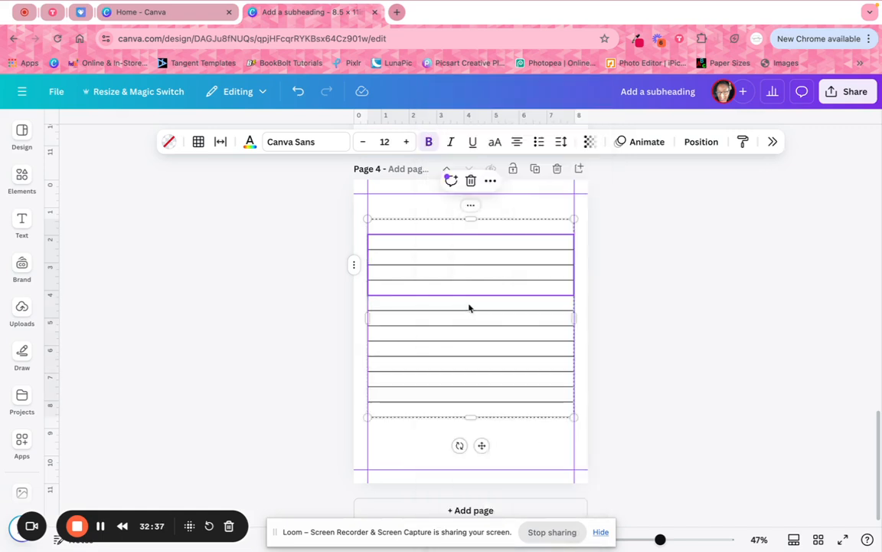
# Add four more rows to the page 4 table to extend its lines past the bottom guide.
pyautogui.rightClick(438, 274)
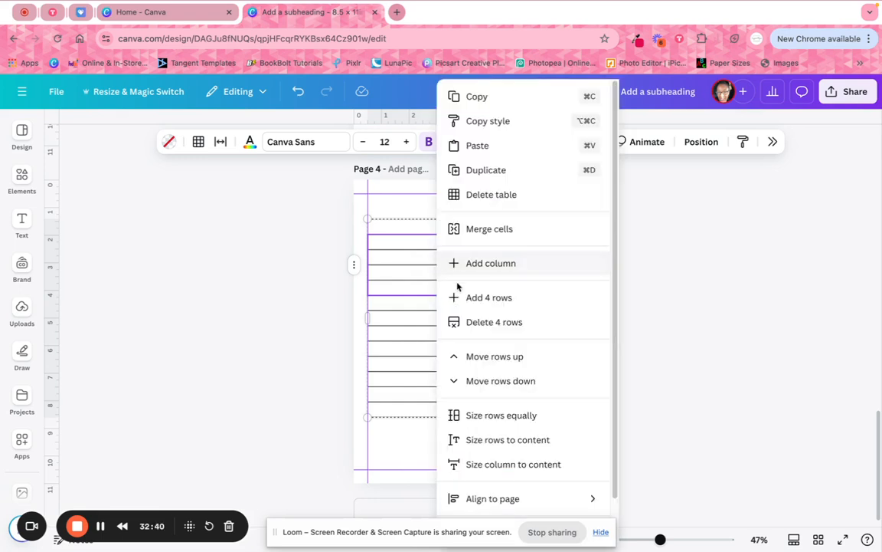
pyautogui.click(464, 297)
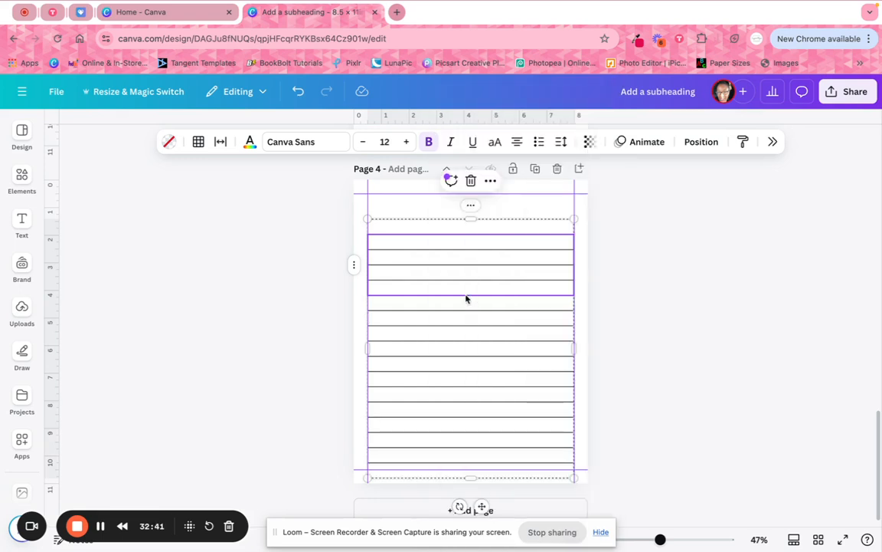
pyautogui.click(632, 319)
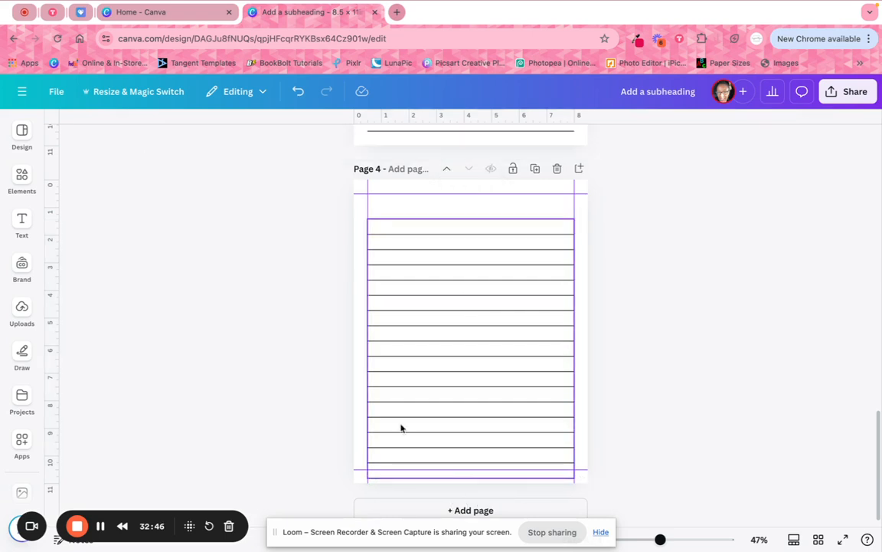
# Delete one row from the table and move the table down so its lower edge sits on the bottom guide.
pyautogui.rightClick(406, 393)
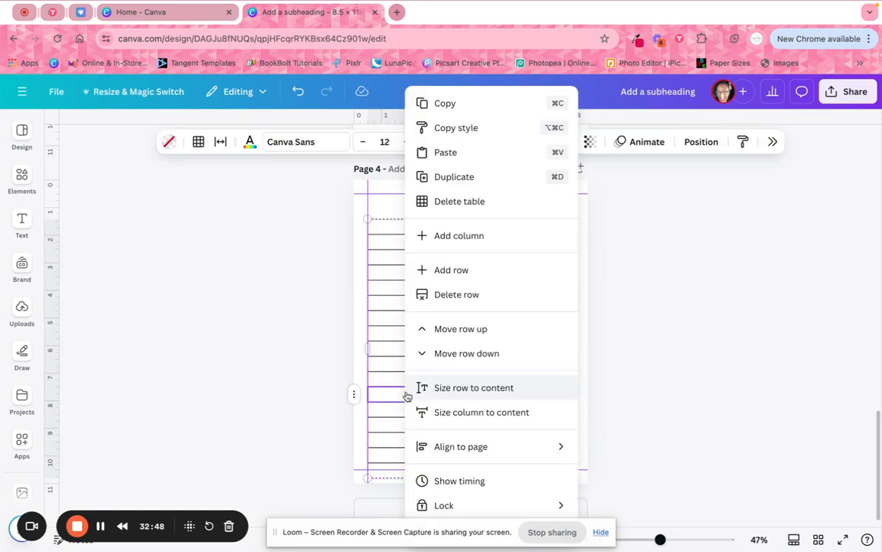
pyautogui.click(445, 297)
pyautogui.click(651, 363)
pyautogui.moveTo(540, 349); pyautogui.dragTo(540, 356)
pyautogui.click(635, 327)
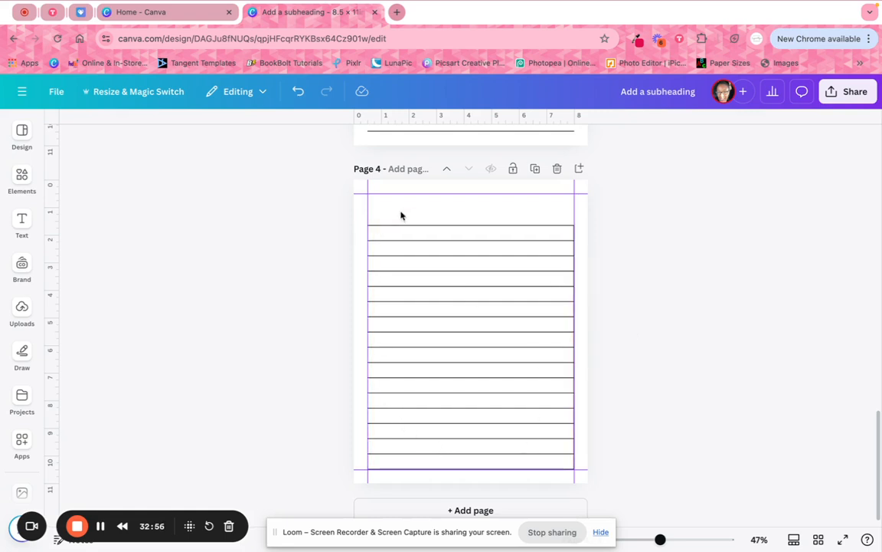
# Turn off the rulers and guides.
pyautogui.click(55, 89)
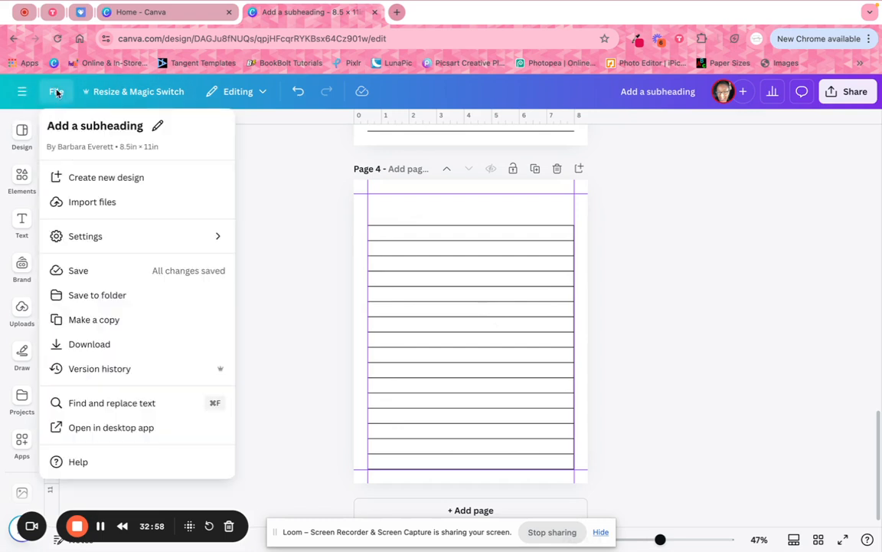
pyautogui.moveTo(217, 237)
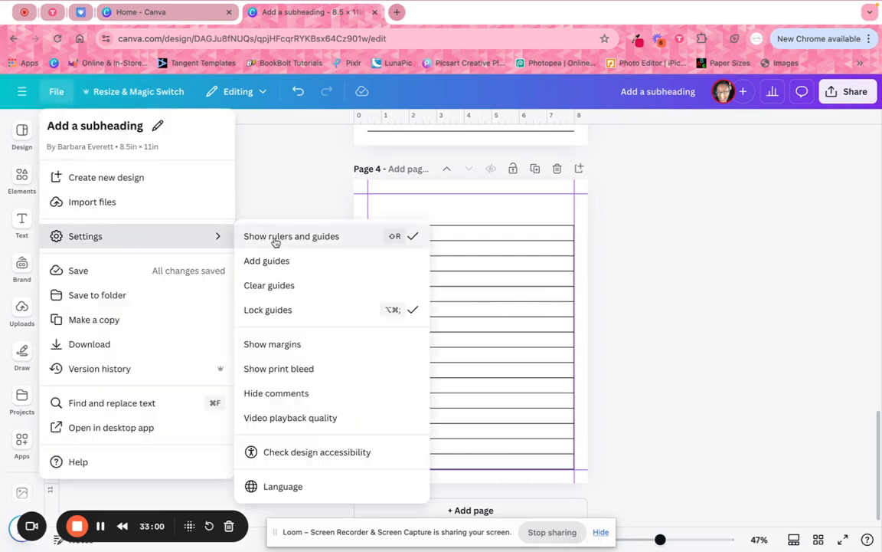
pyautogui.click(276, 238)
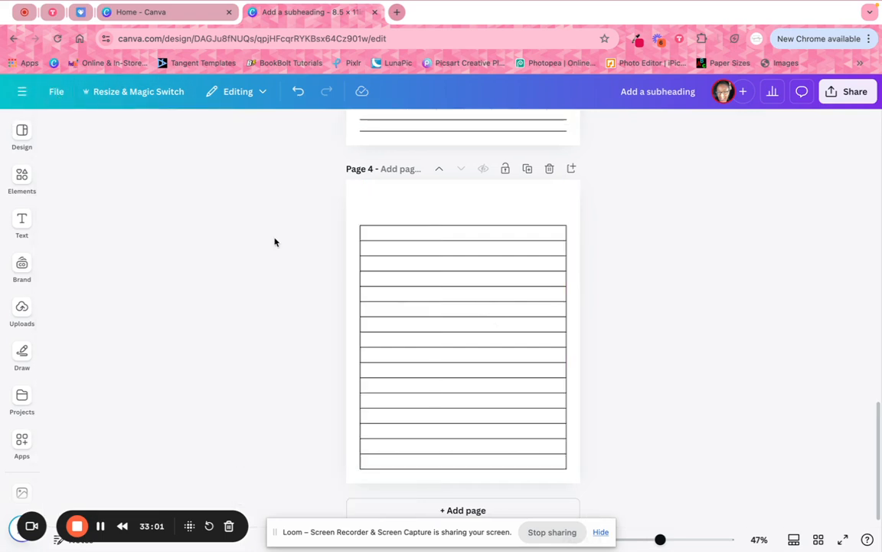
# Try coloring the left and right borders of all table rows white, and undo the change.
pyautogui.click(480, 234)
pyautogui.click(455, 466)
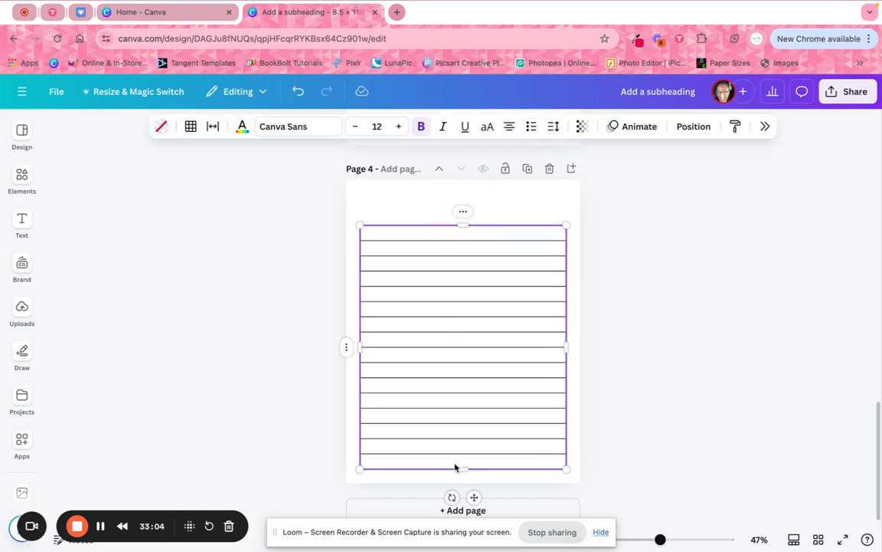
pyautogui.click(191, 127)
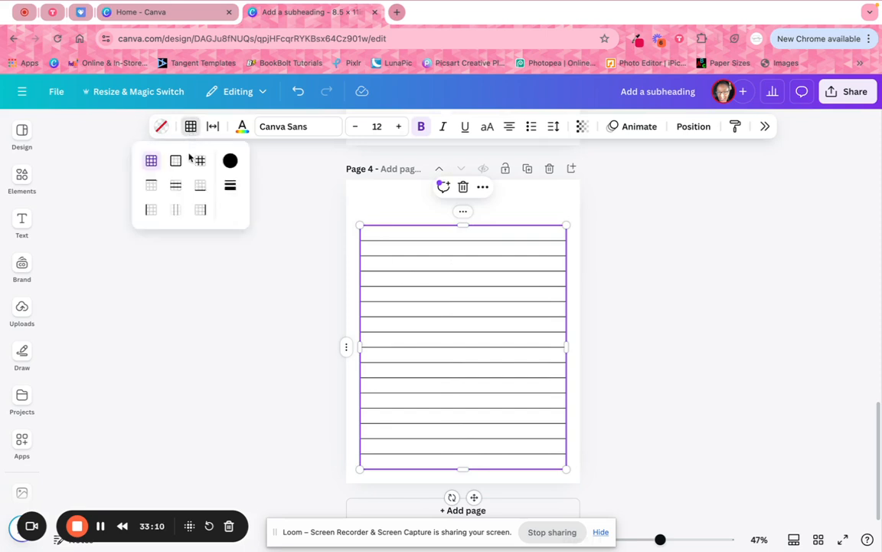
pyautogui.click(200, 209)
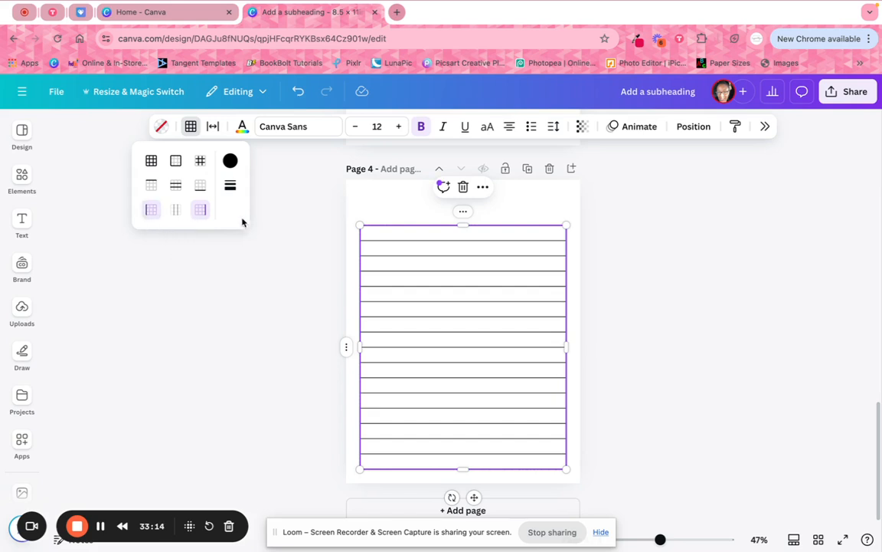
pyautogui.click(228, 162)
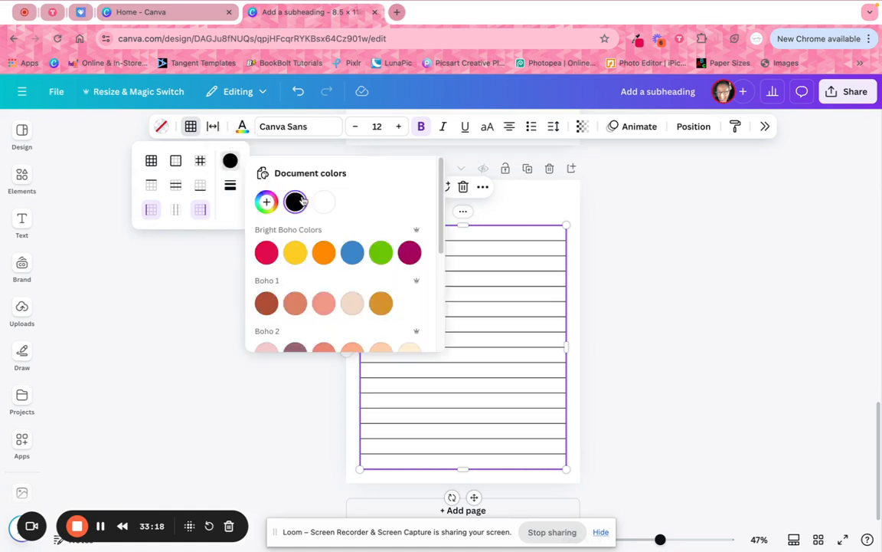
pyautogui.click(323, 204)
pyautogui.click(634, 265)
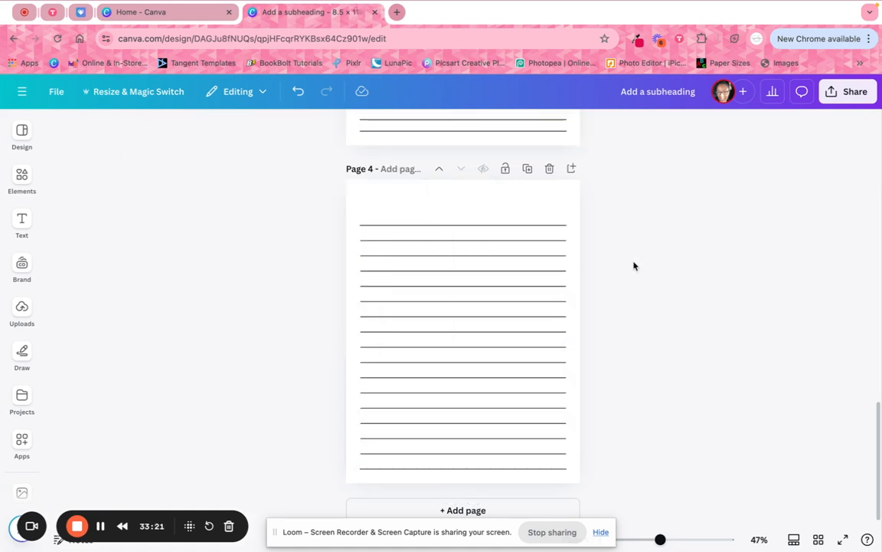
pyautogui.click(298, 91)
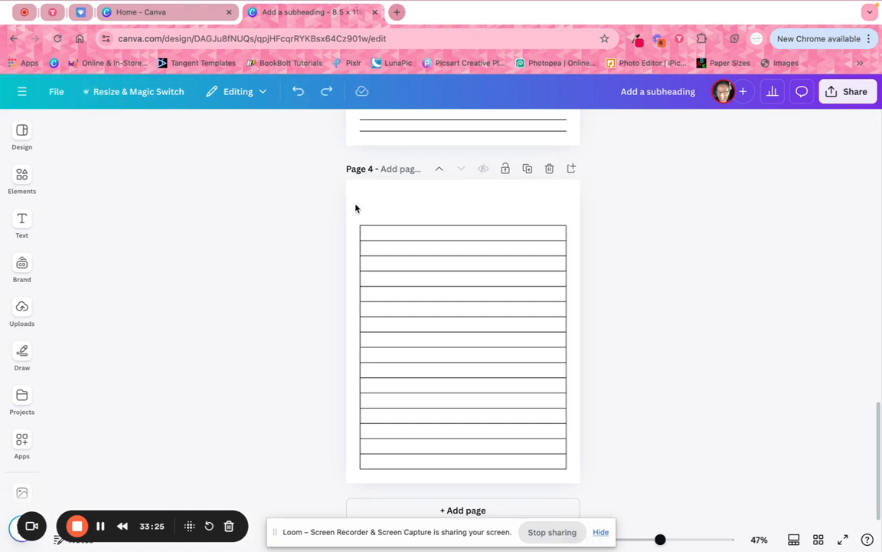
# Choose the left and right borders of all table rows and try to hide them with the no-color option.
pyautogui.click(382, 238)
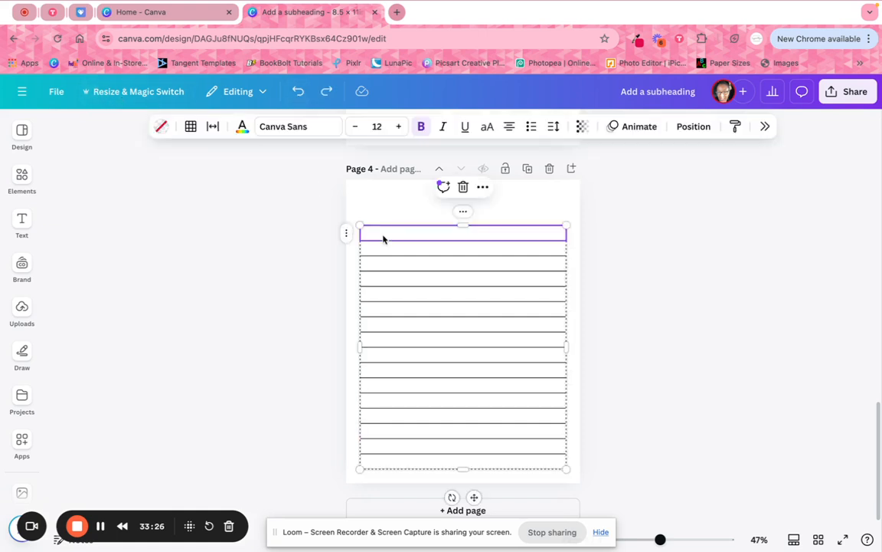
pyautogui.keyDown('shift'); pyautogui.click(427, 461); pyautogui.keyUp('shift')
pyautogui.click(190, 126)
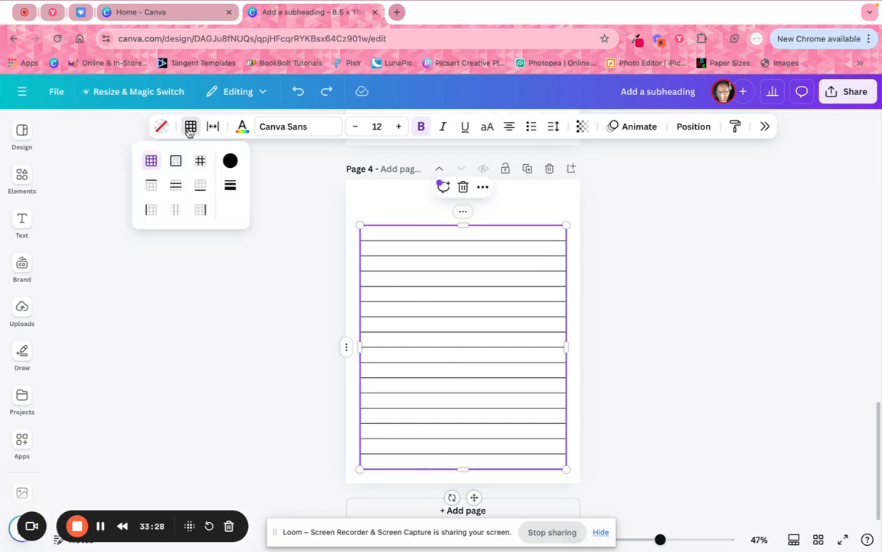
pyautogui.click(151, 209)
pyautogui.click(200, 213)
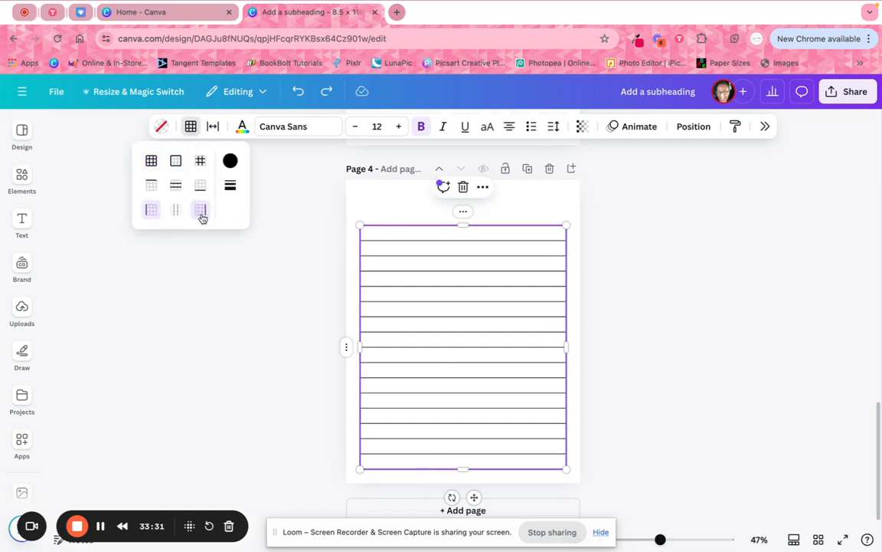
pyautogui.click(230, 162)
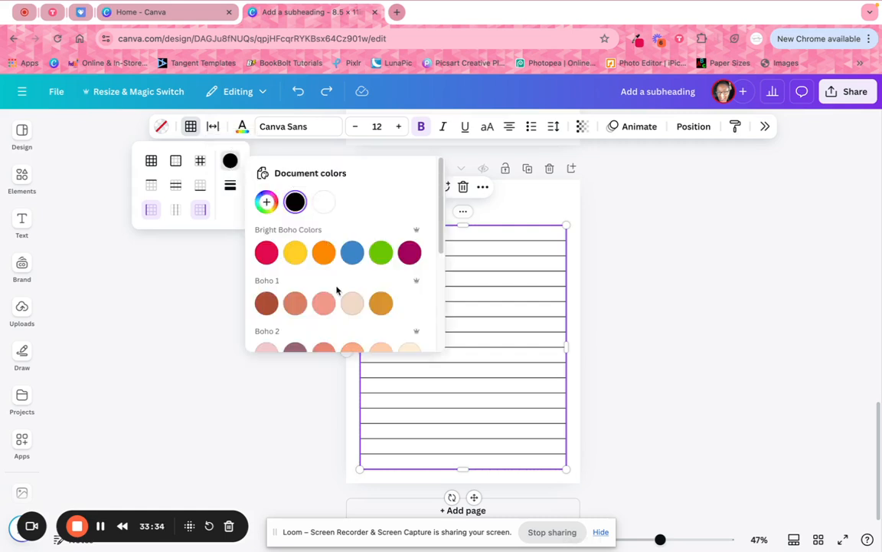
pyautogui.click(175, 242)
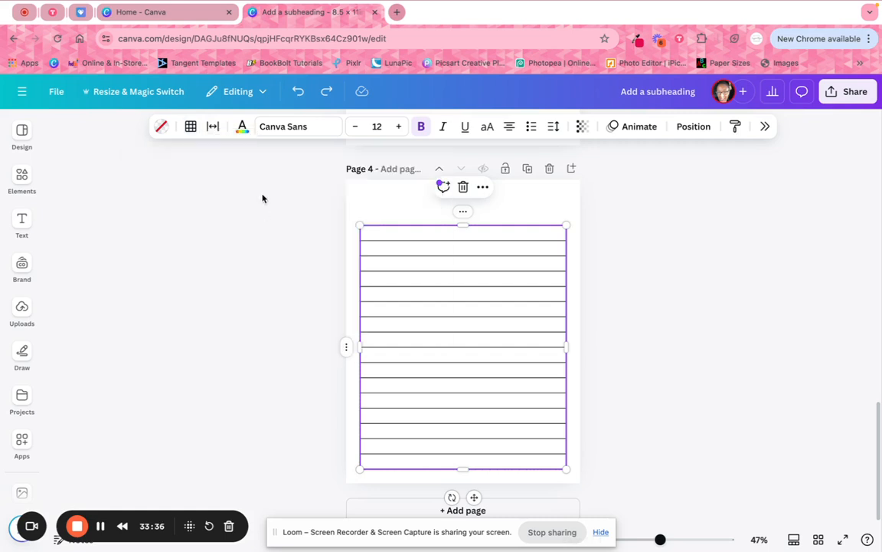
pyautogui.click(163, 129)
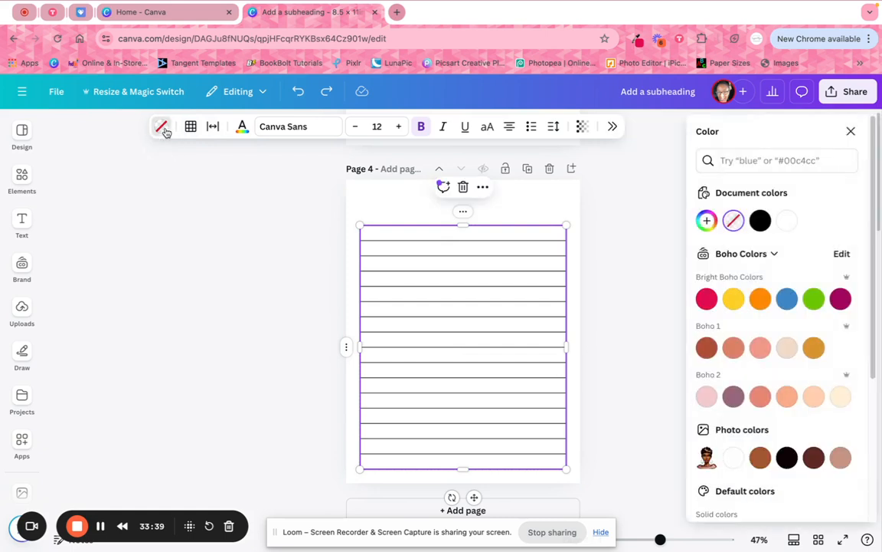
pyautogui.click(853, 131)
pyautogui.click(190, 127)
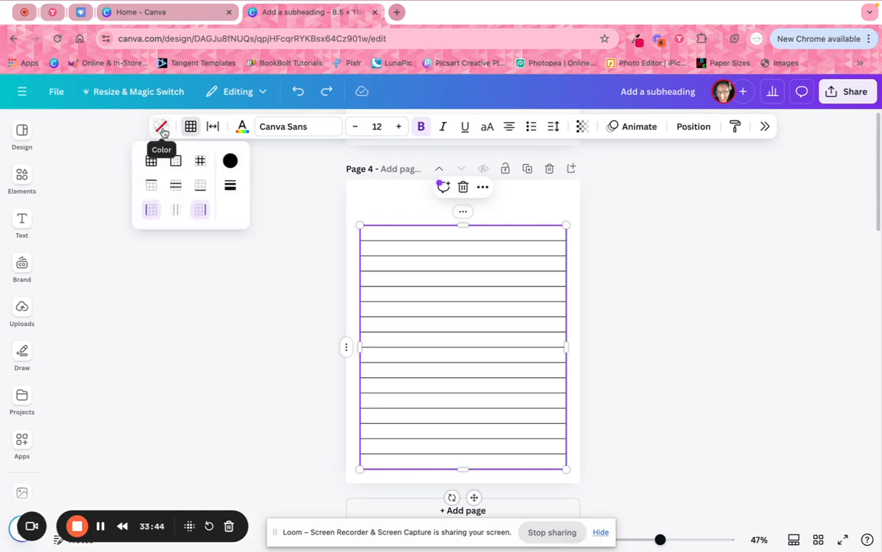
pyautogui.click(164, 131)
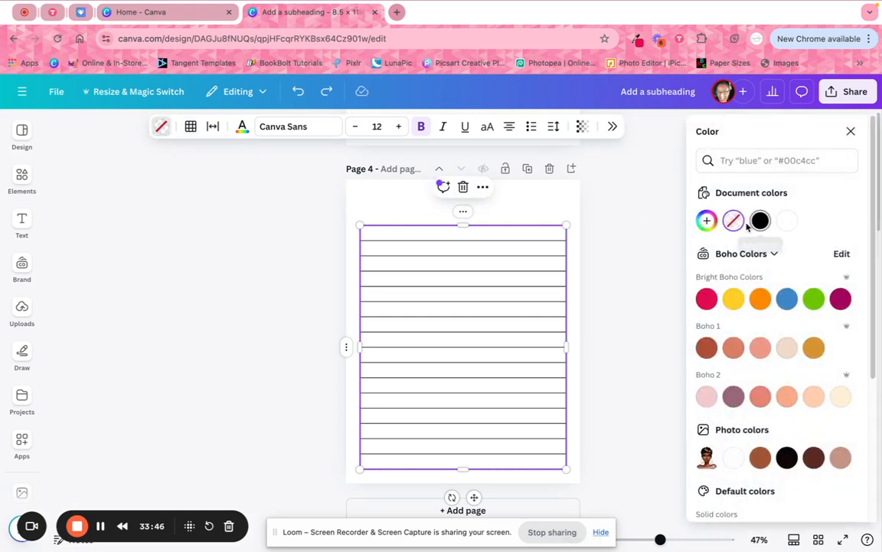
pyautogui.click(733, 220)
pyautogui.click(621, 248)
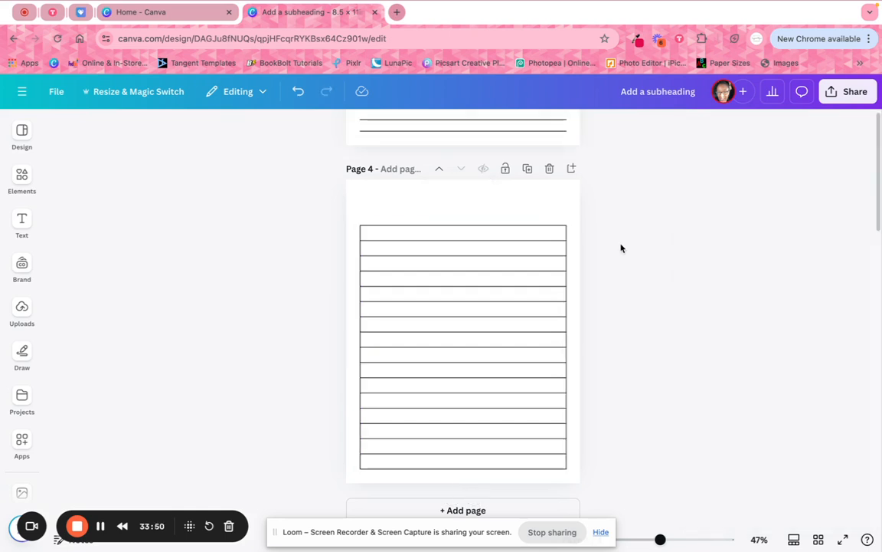
# Reselect every table row and retry the no-color option with the color choices open before picking the left and right borders.
pyautogui.click(415, 230)
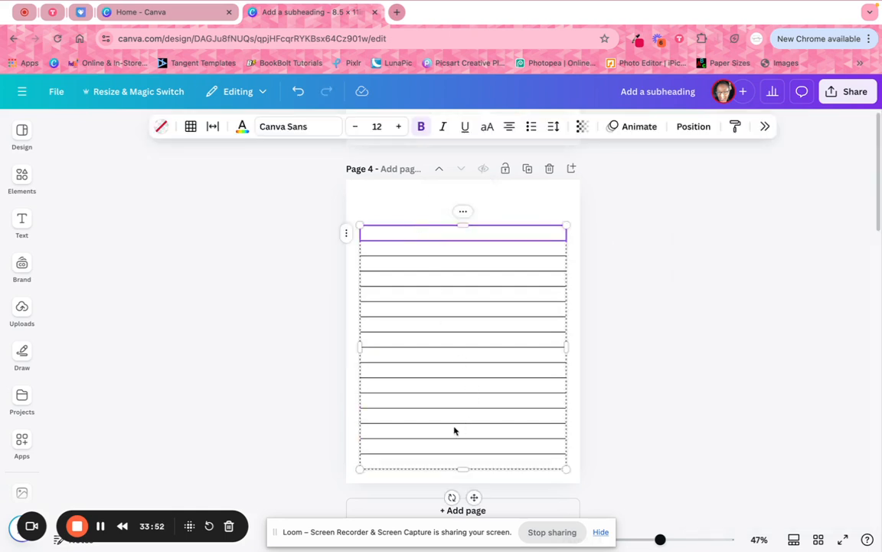
pyautogui.keyDown('shift'); pyautogui.click(419, 460); pyautogui.keyUp('shift')
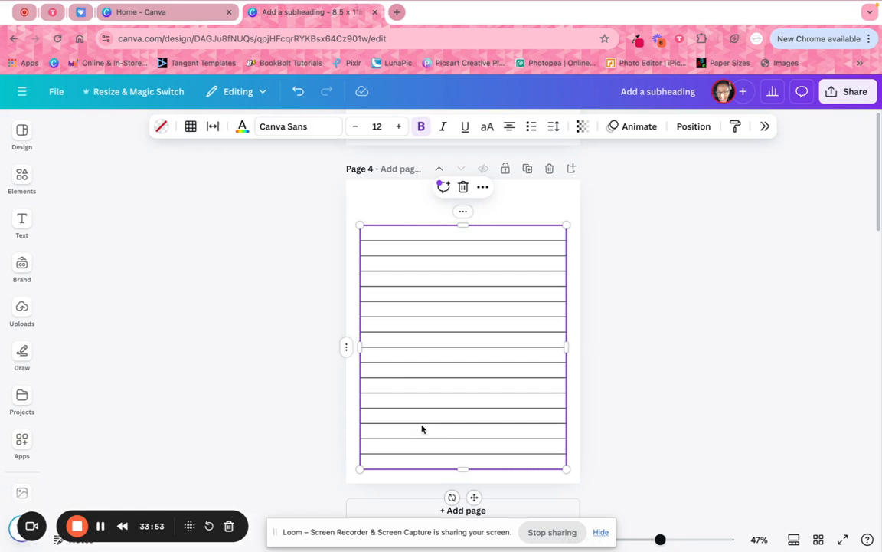
pyautogui.click(163, 128)
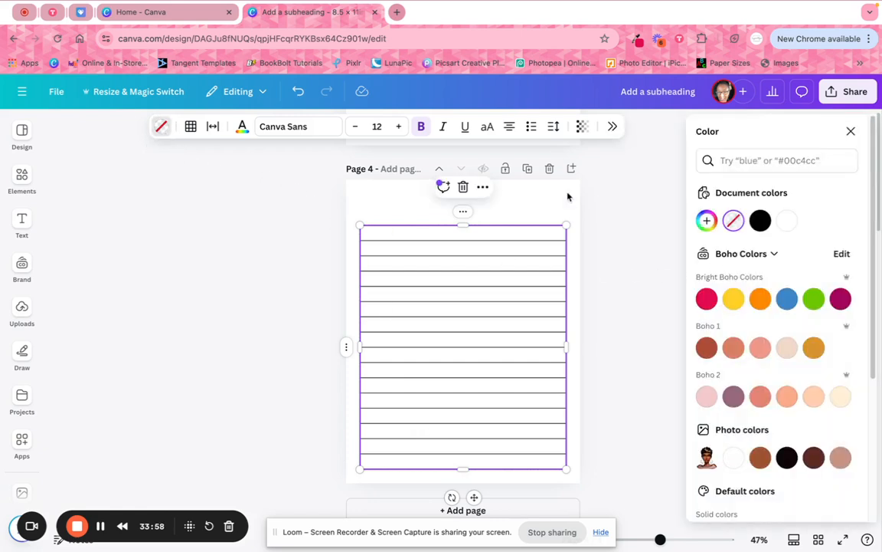
pyautogui.click(190, 127)
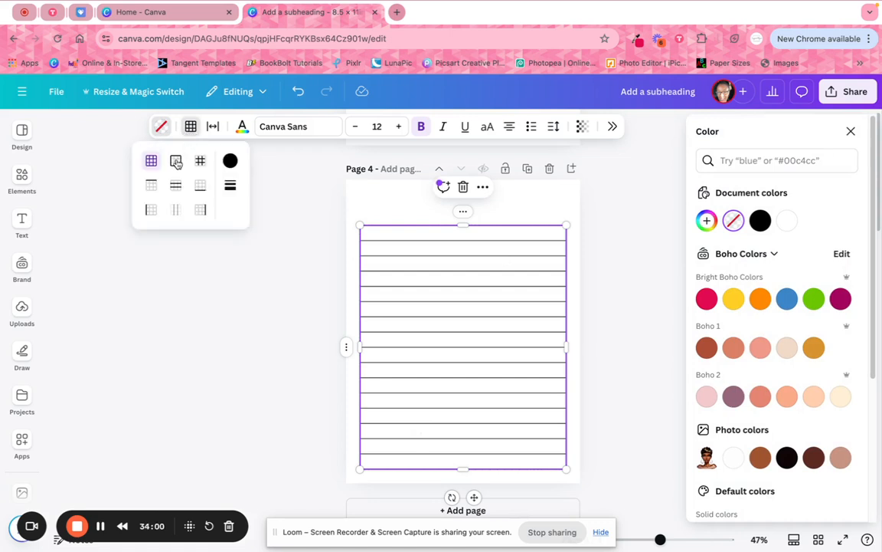
pyautogui.click(151, 209)
pyautogui.click(201, 210)
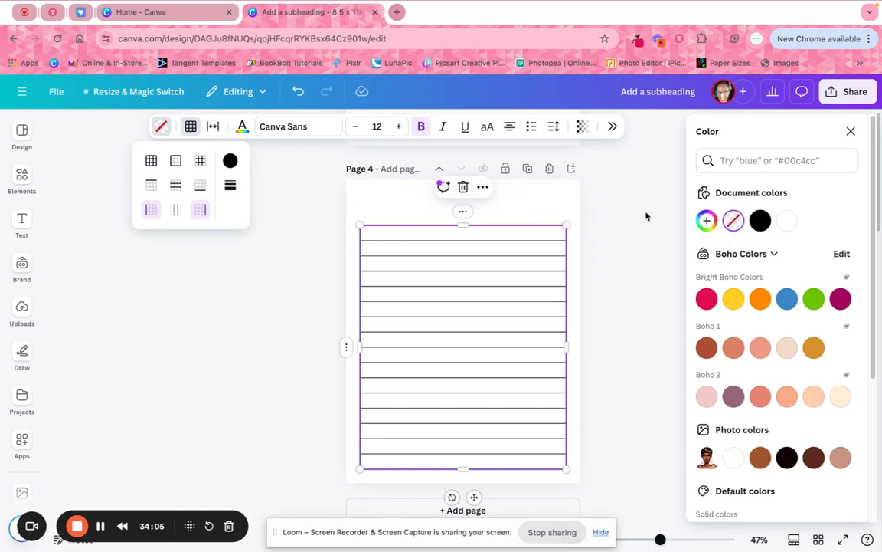
pyautogui.click(733, 221)
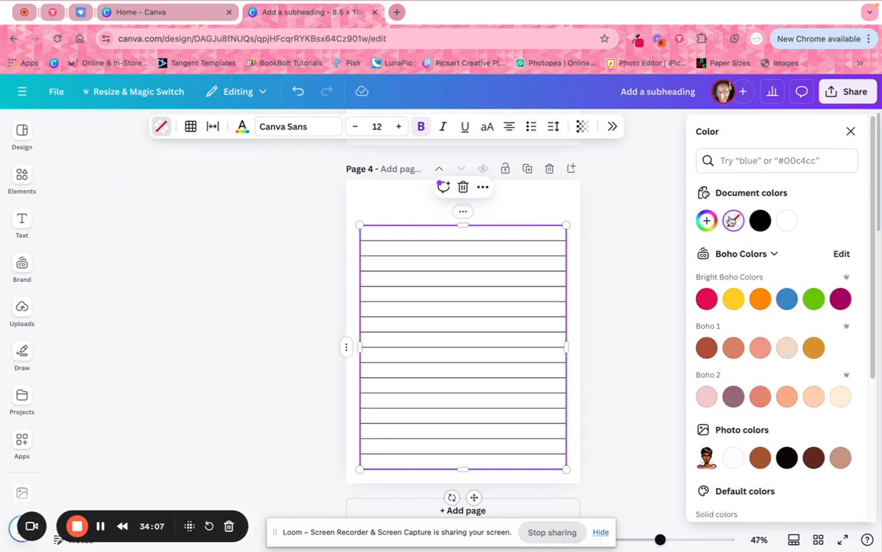
pyautogui.click(598, 209)
pyautogui.click(591, 210)
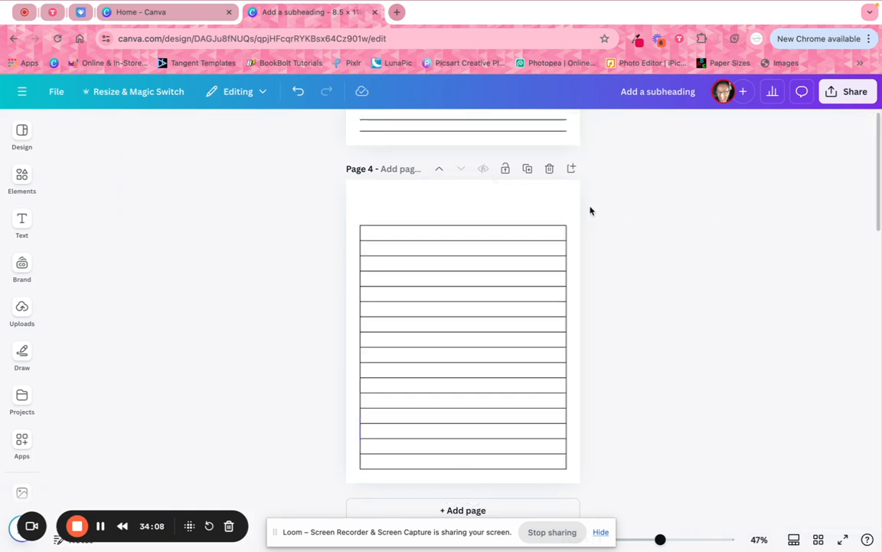
# Set the border color of the whole table's left and right borders to white, leaving only horizontal lines.
pyautogui.click(409, 231)
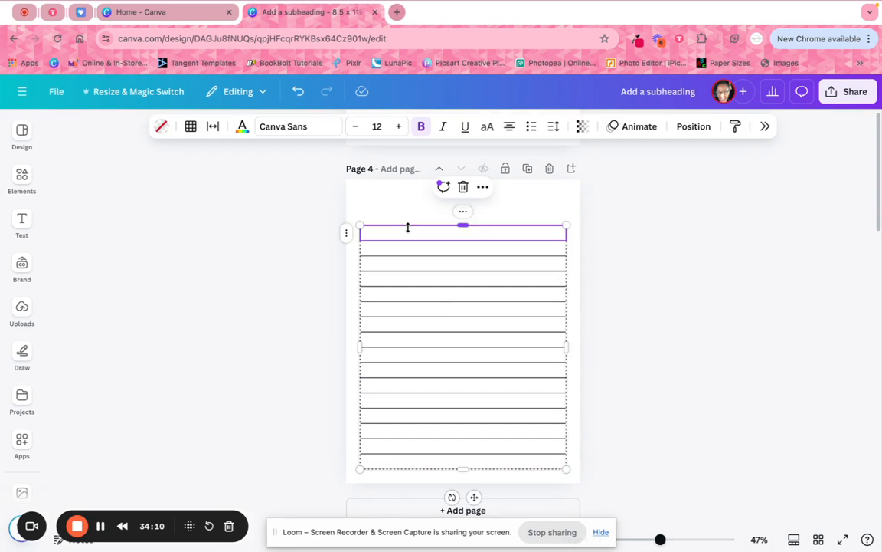
pyautogui.keyDown('shift'); pyautogui.click(412, 462); pyautogui.keyUp('shift')
pyautogui.click(191, 126)
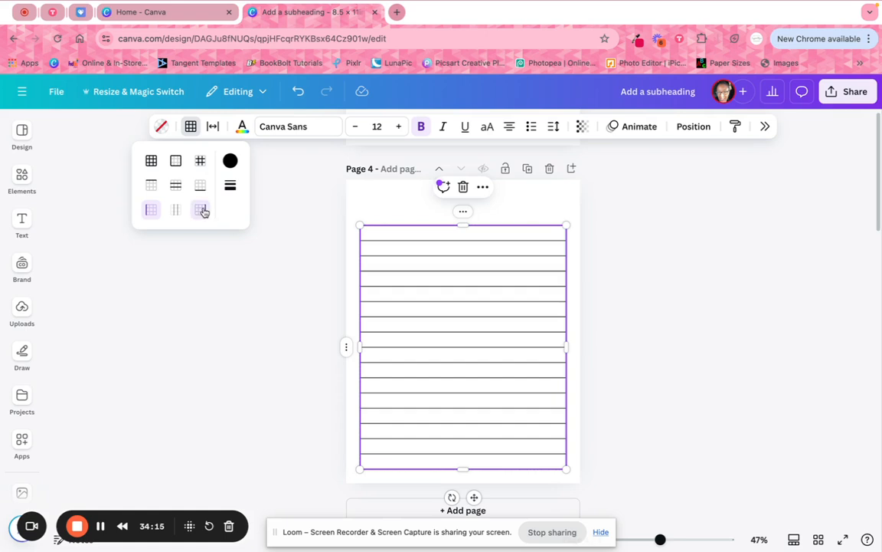
pyautogui.click(230, 161)
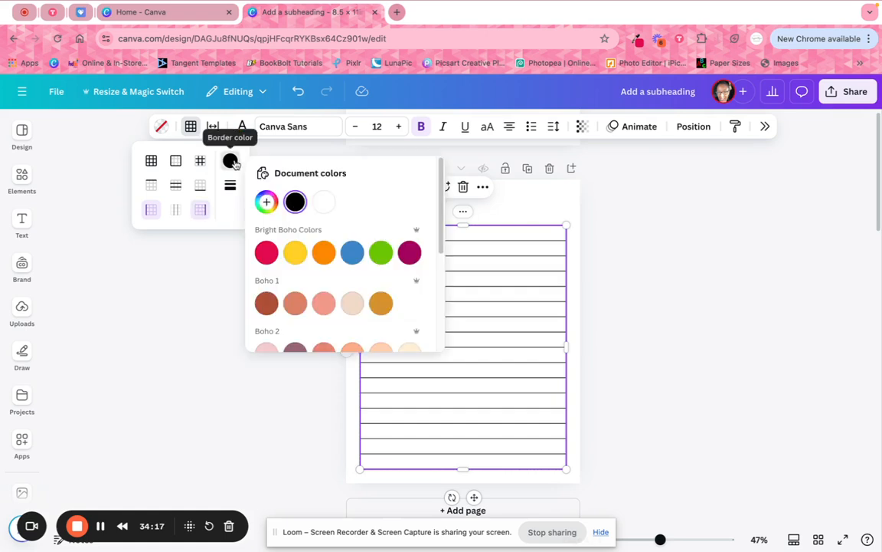
pyautogui.click(325, 201)
pyautogui.click(187, 312)
pyautogui.click(187, 312)
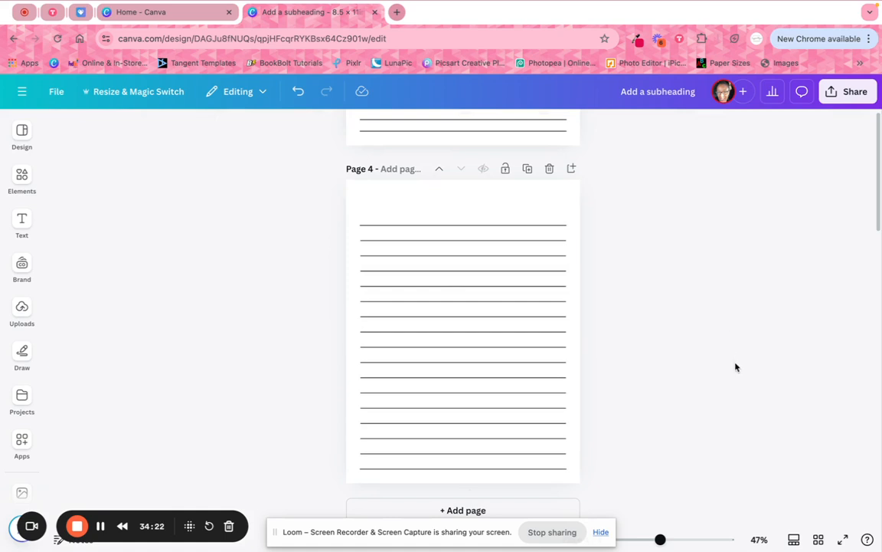
# Show all pages in grid view and move the table-based page 4 to the first position.
pyautogui.click(818, 541)
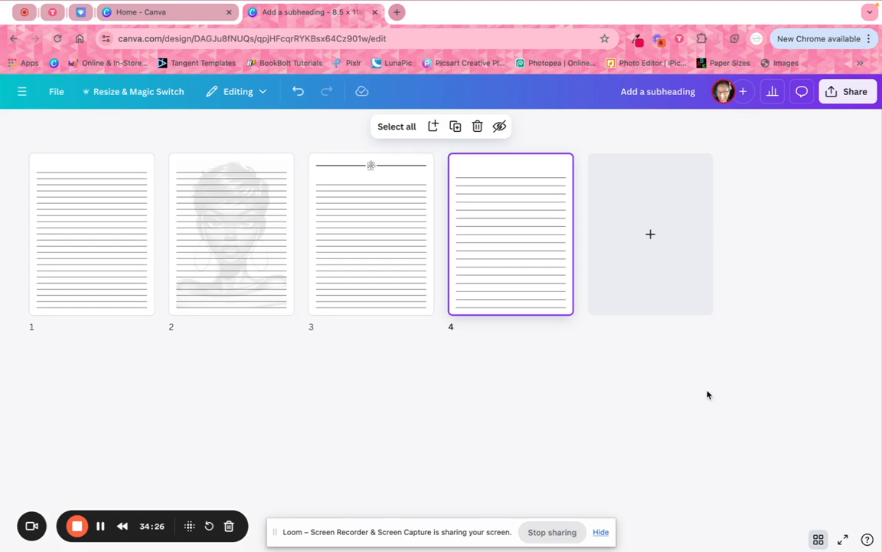
pyautogui.moveTo(527, 235); pyautogui.dragTo(46, 225)
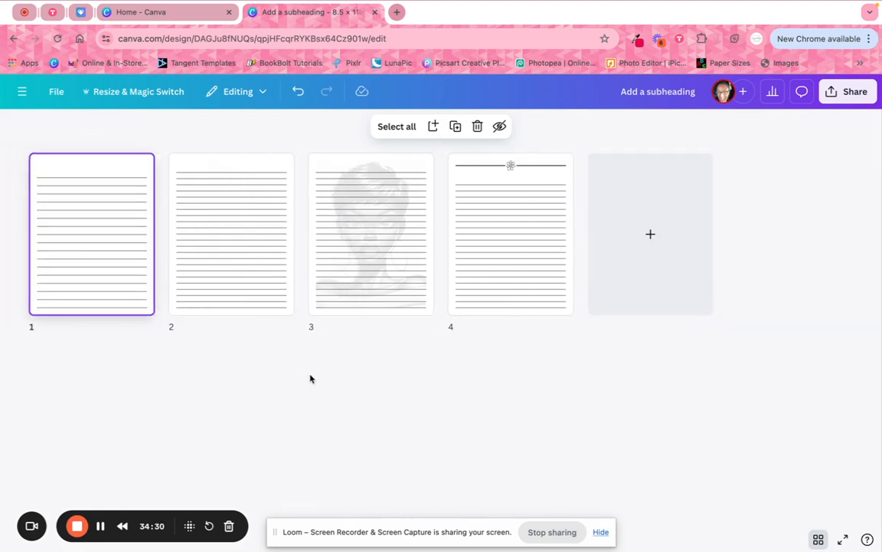